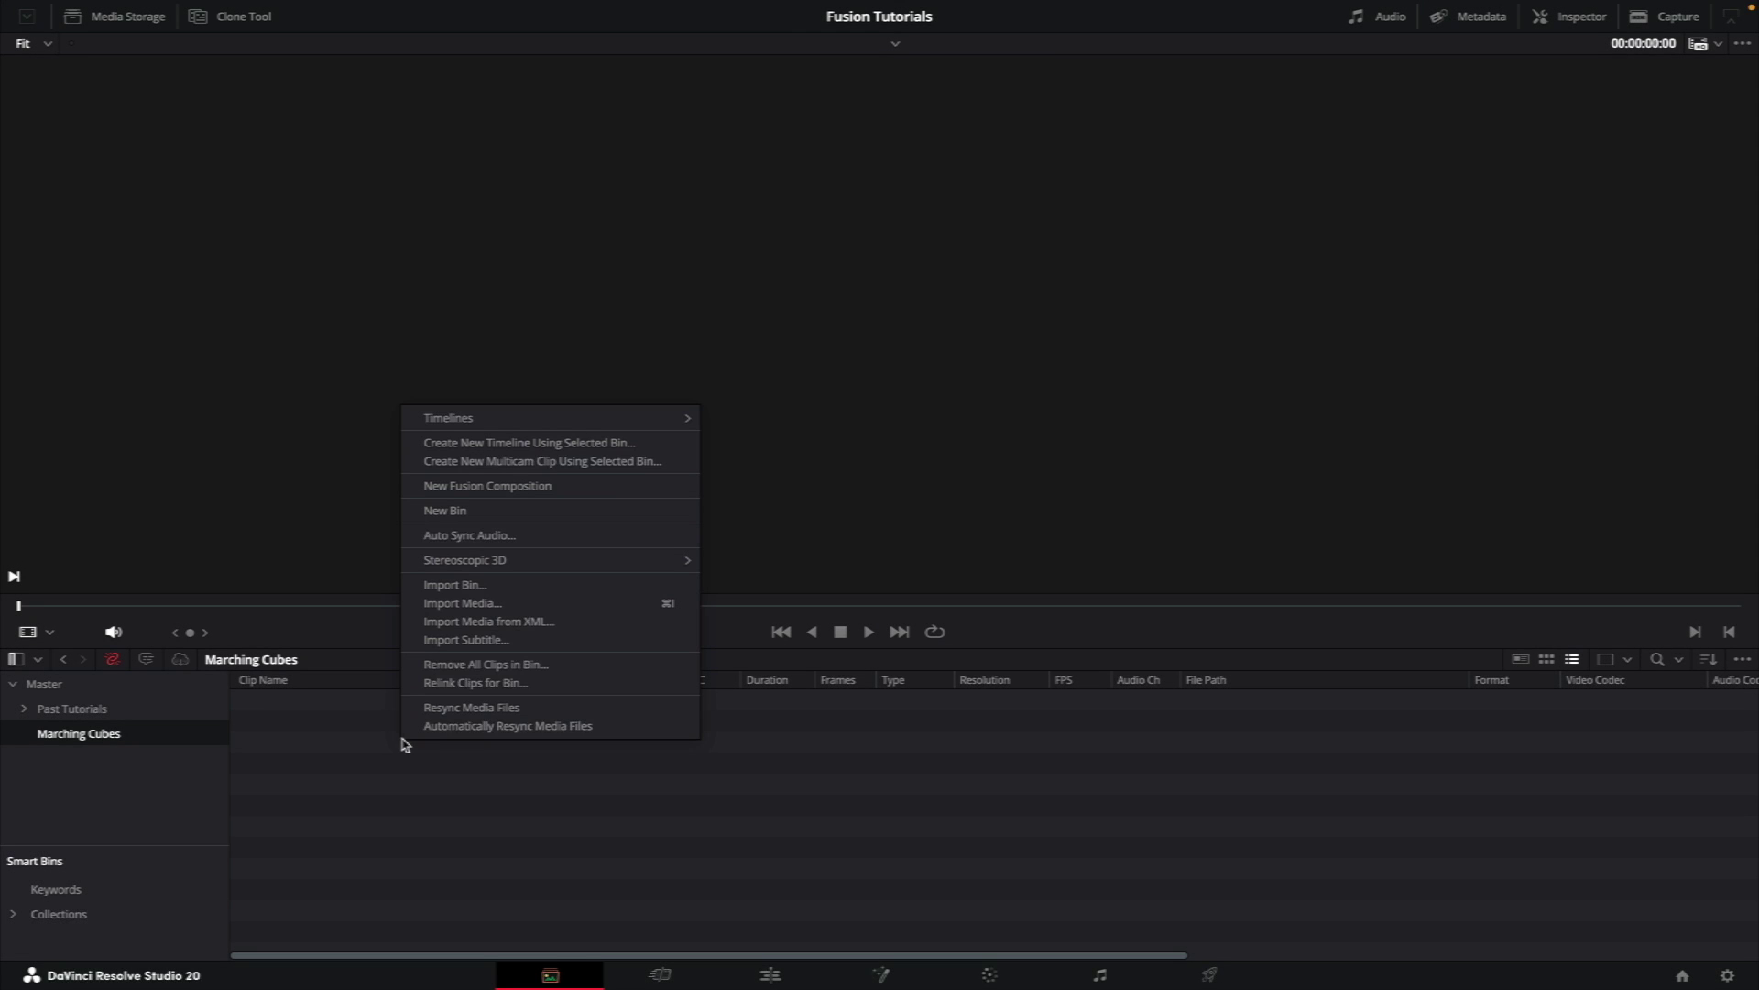
Step: Create a 10-second Fusion composition clip named Marching Cubes and open it in Fusion
{"action": "left_click", "coordinate": [537, 485]}
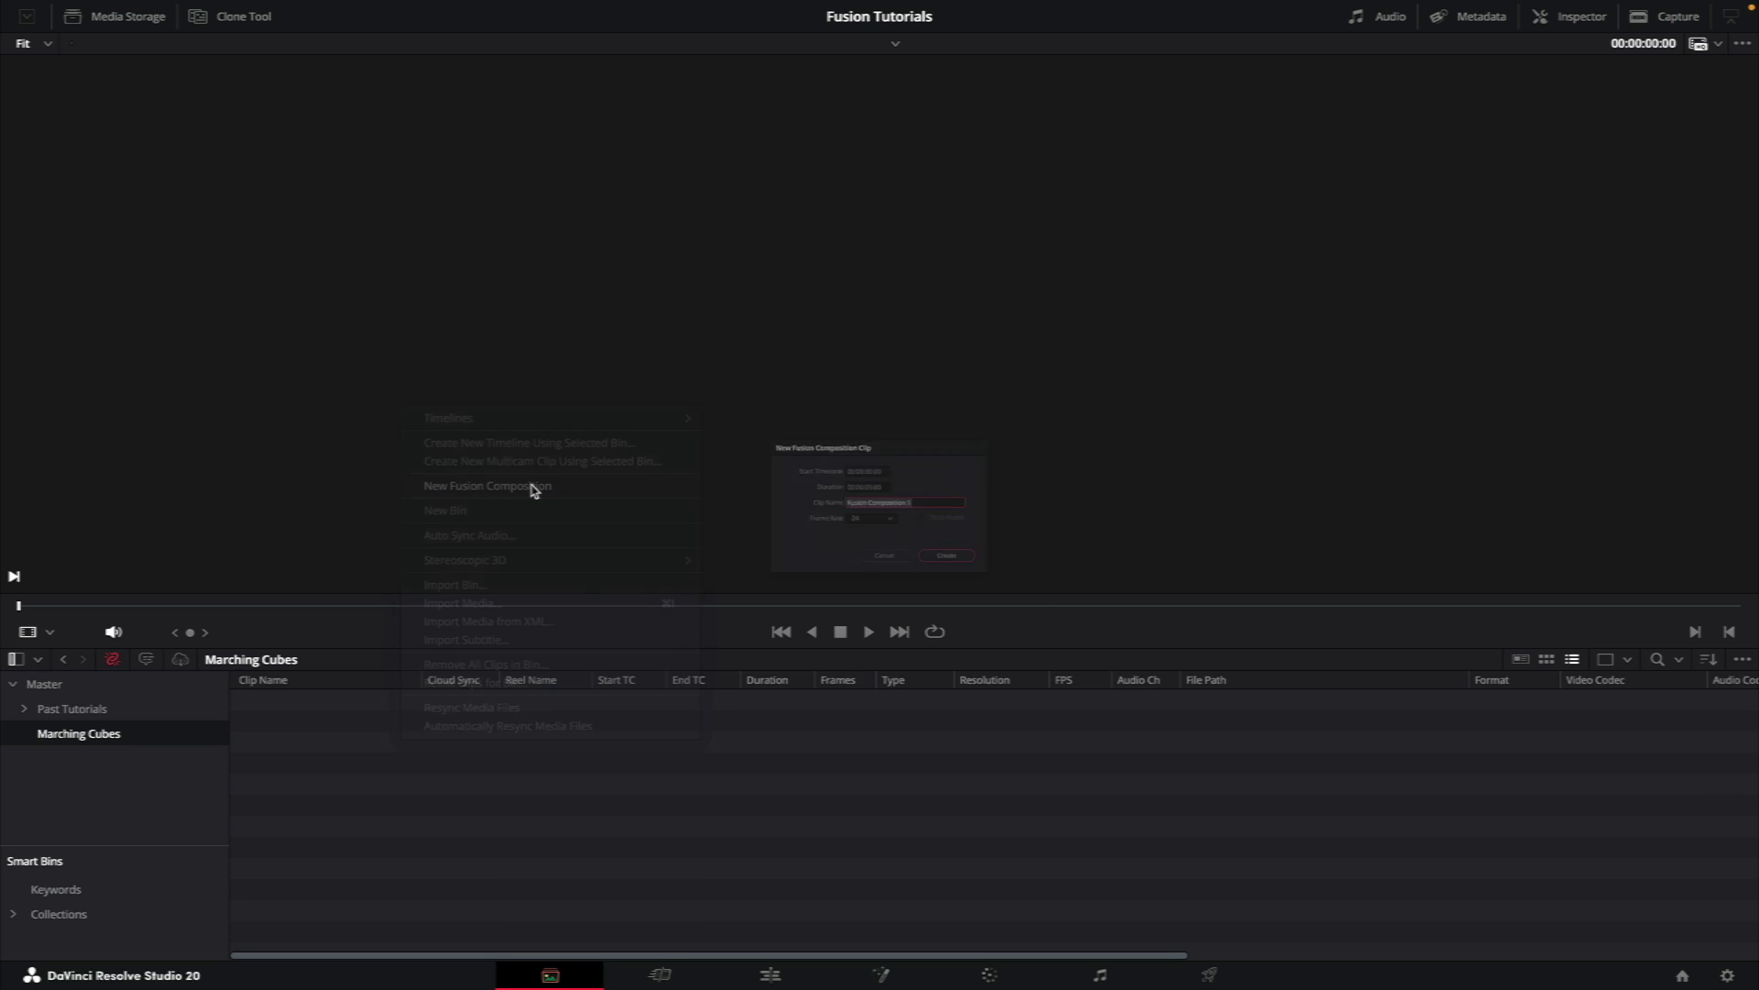
{"action": "left_click", "coordinate": [879, 475]}
{"action": "type", "text": "1000"}
{"action": "key", "text": "Tab"}
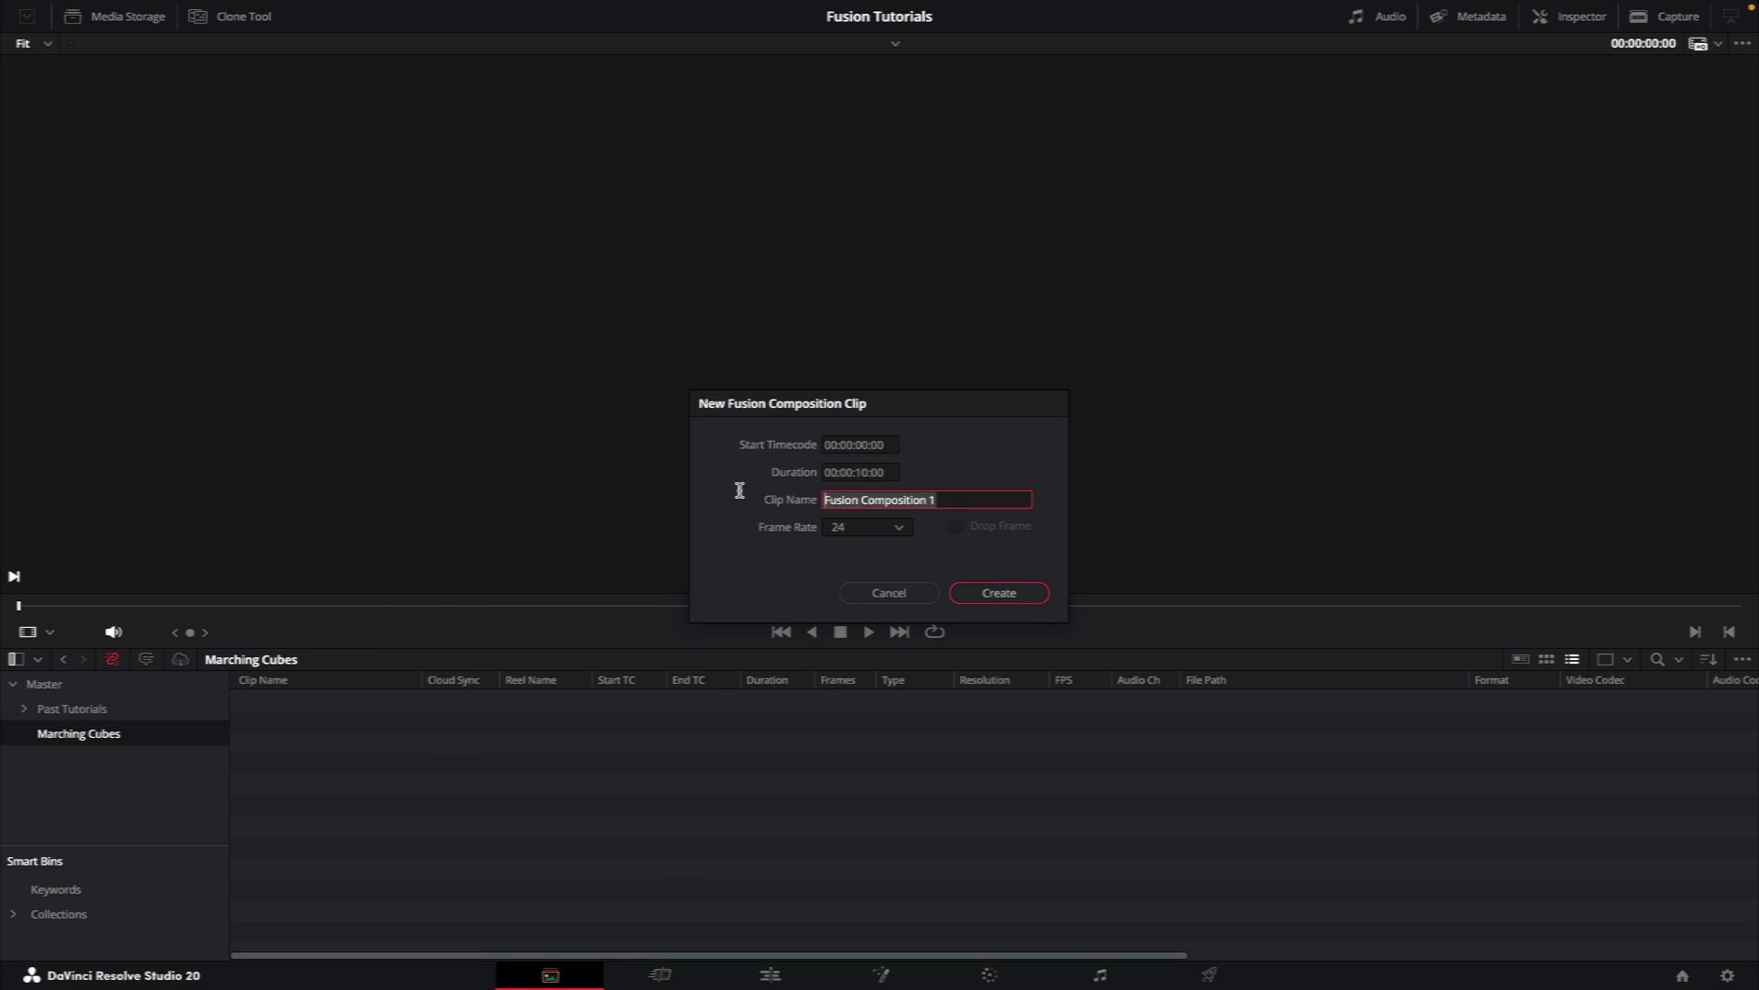
{"action": "type", "text": "Marching Cubes"}
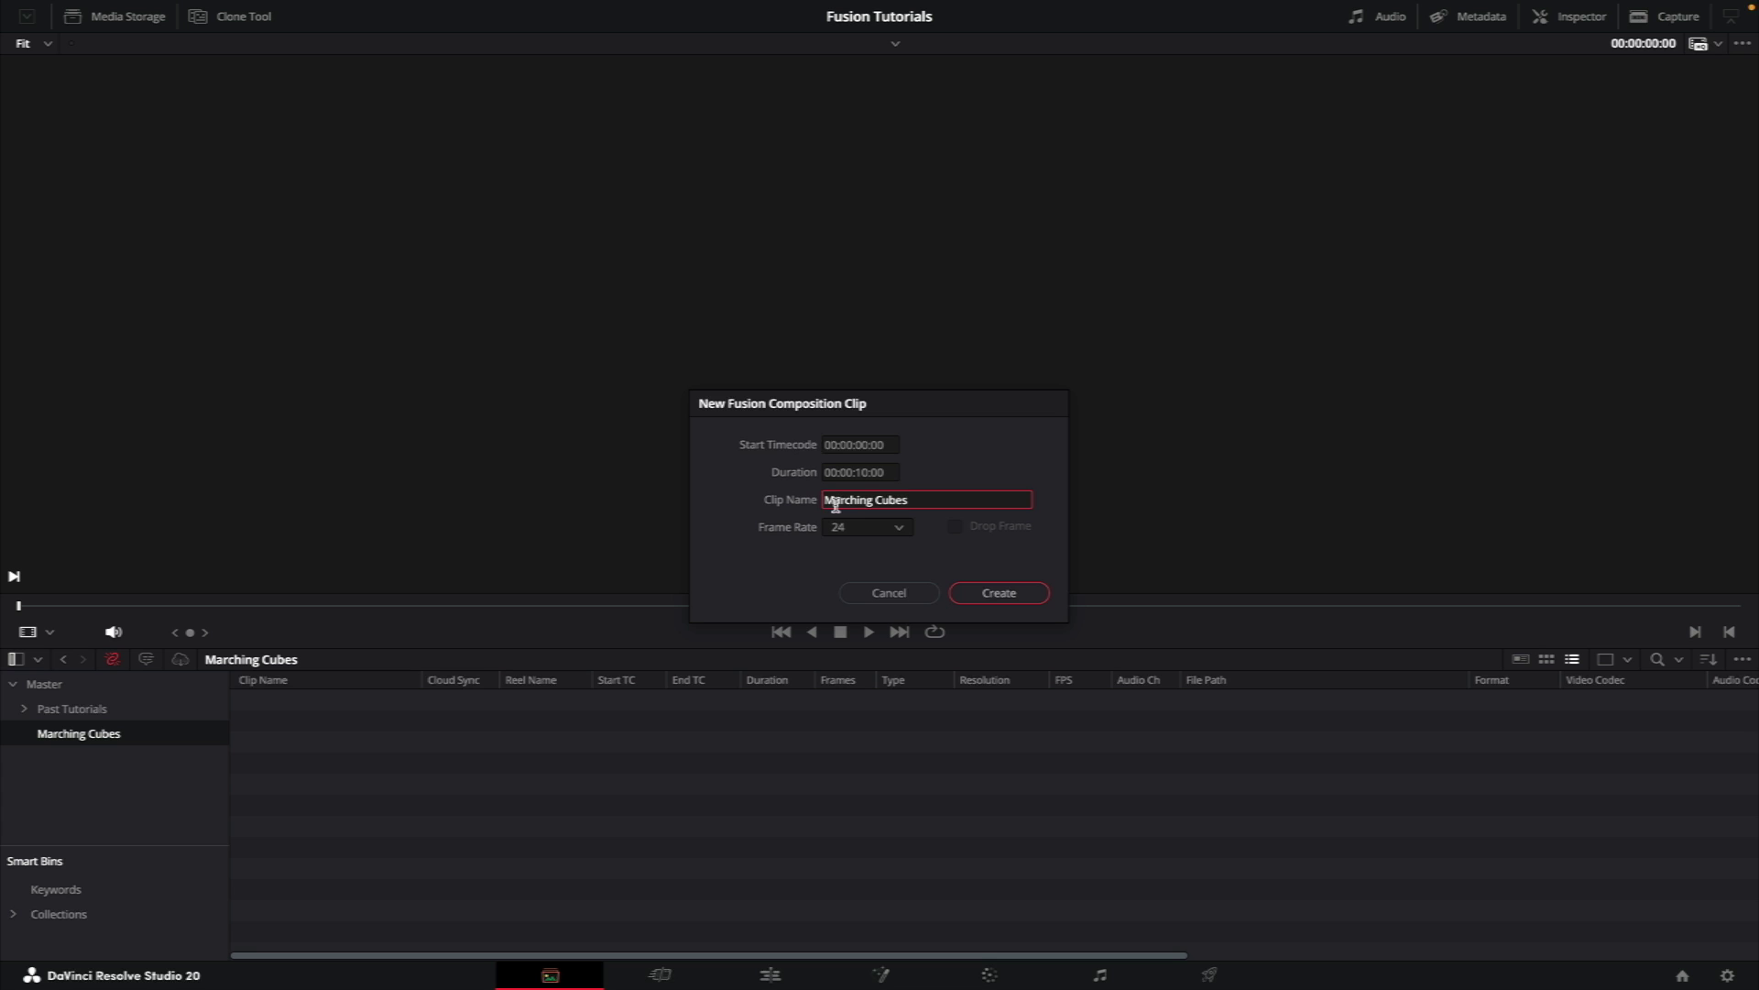
{"action": "left_click", "coordinate": [996, 590]}
{"action": "double_click", "coordinate": [312, 701]}
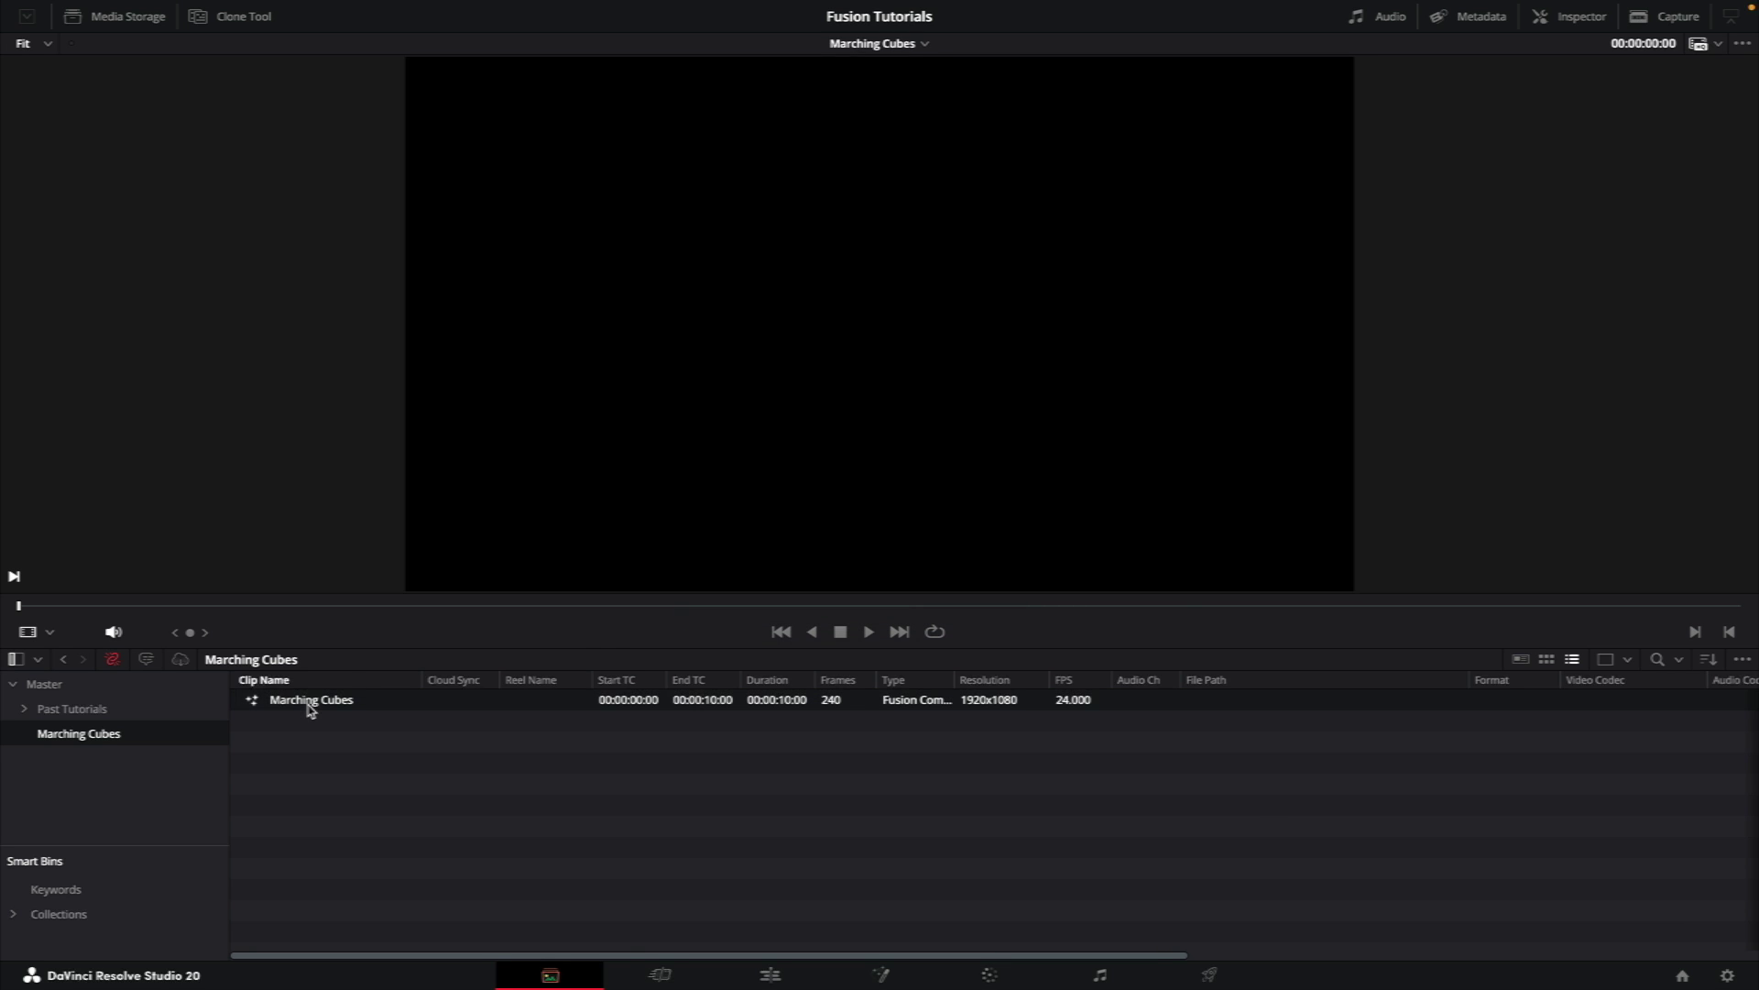
Step: Add a Shape 3D node, set its shape to Cube, and show it in the viewer
{"action": "left_click", "coordinate": [423, 830]}
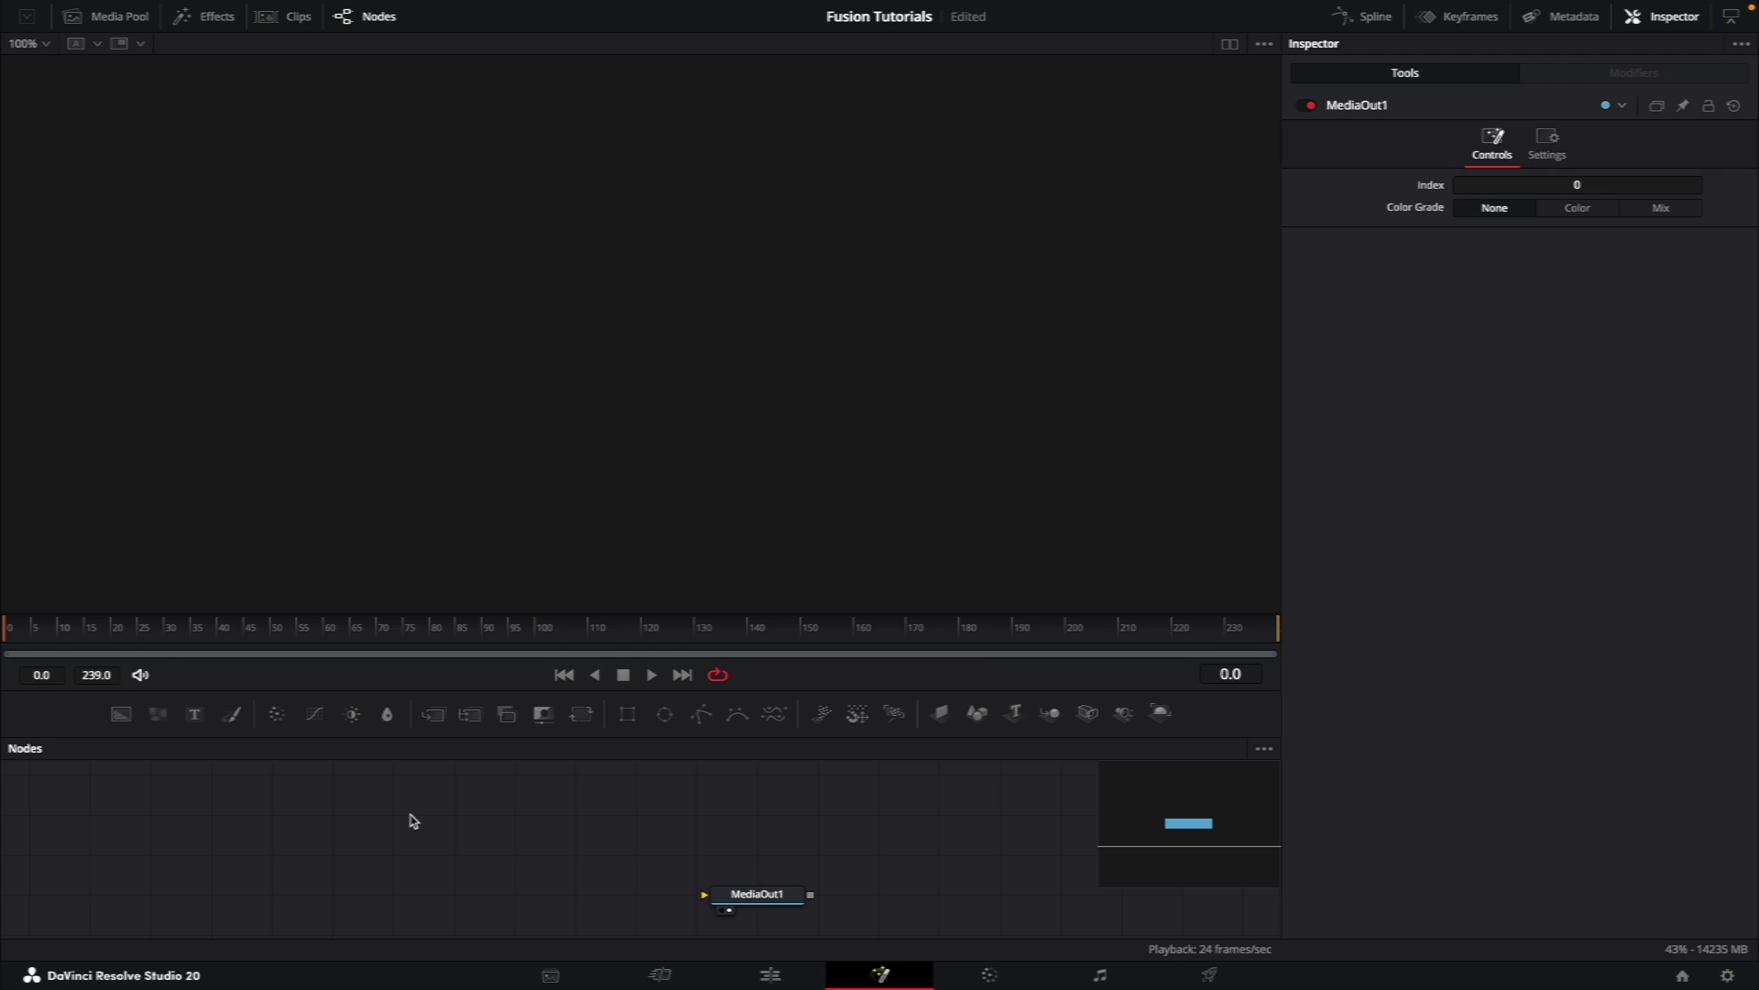
{"action": "key", "text": "shift+space"}
{"action": "type", "text": "3sh"}
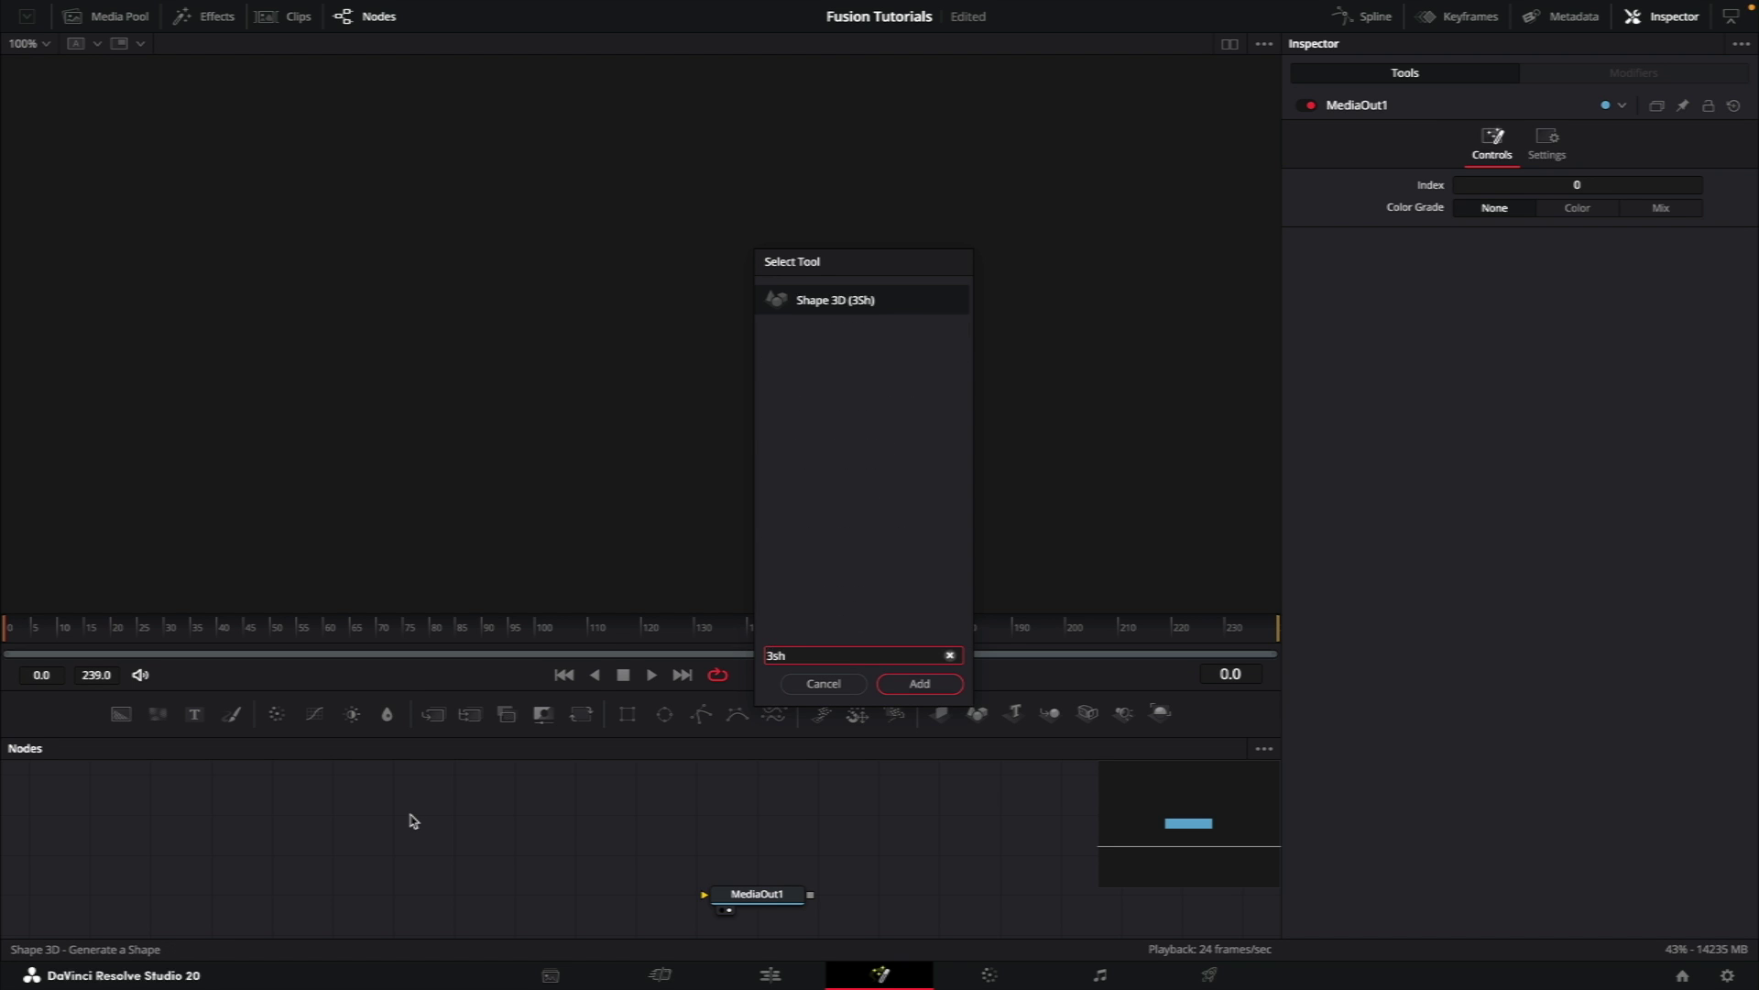
{"action": "key", "text": "Return"}
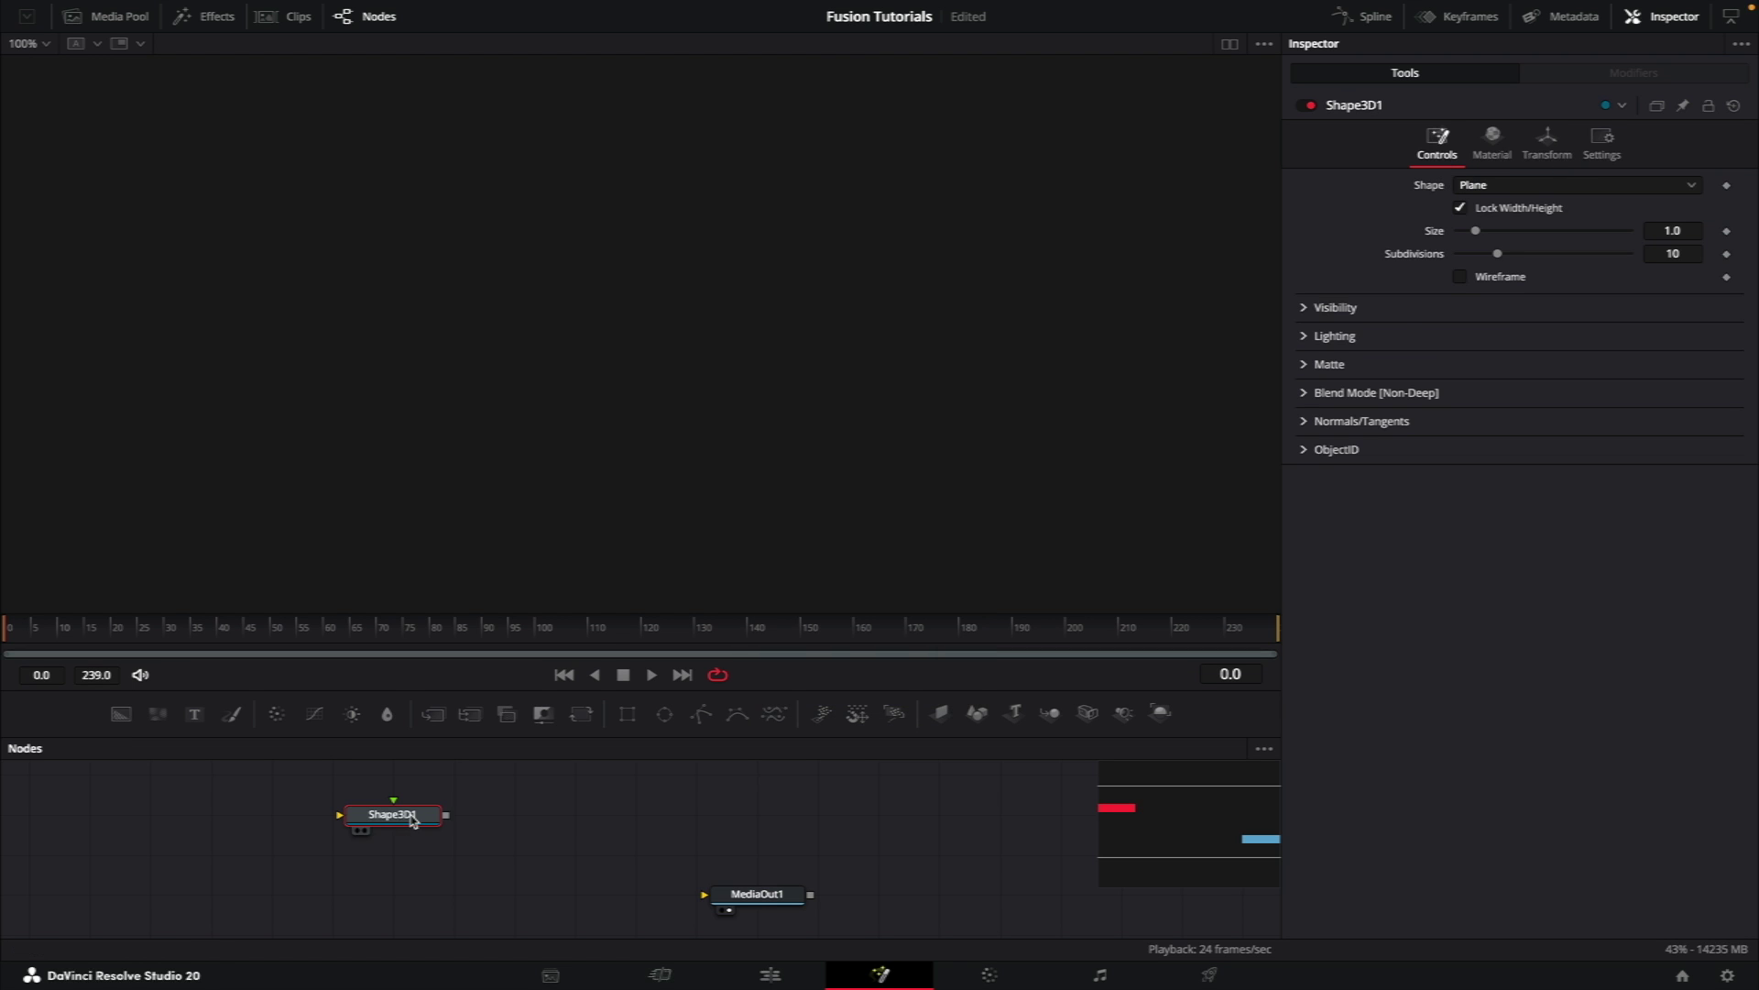
{"action": "left_click", "coordinate": [1497, 185]}
{"action": "left_click", "coordinate": [1491, 230]}
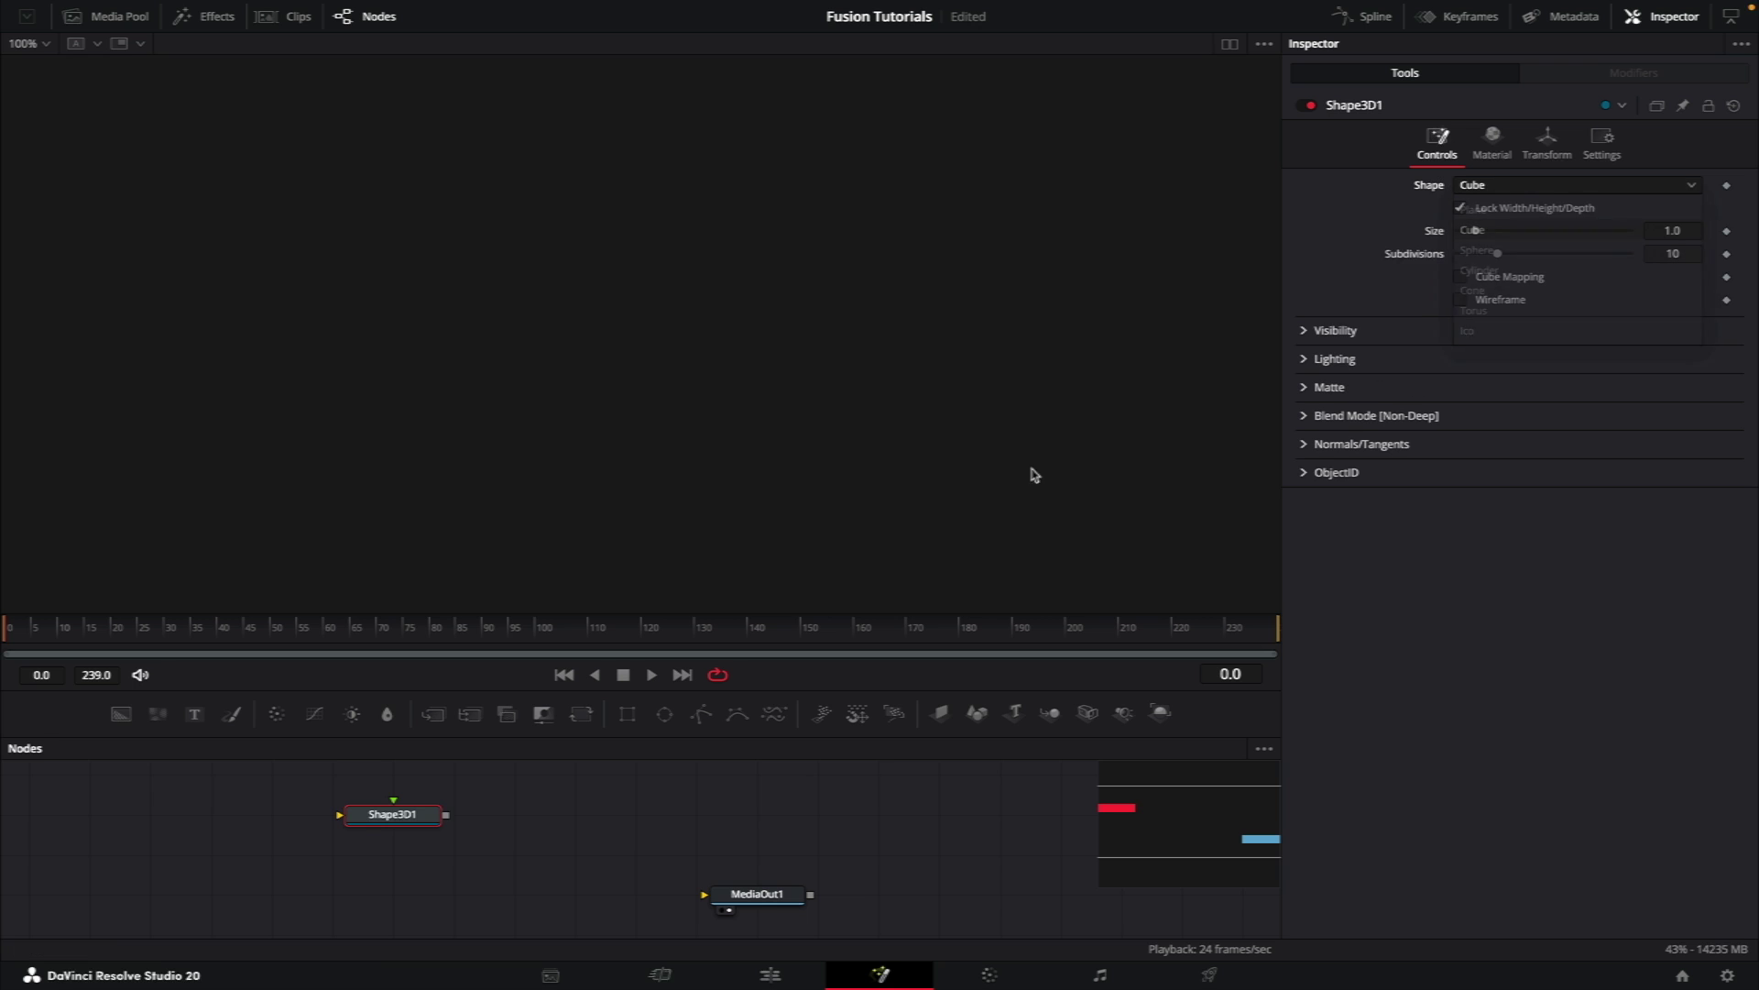
{"action": "key", "text": "2"}
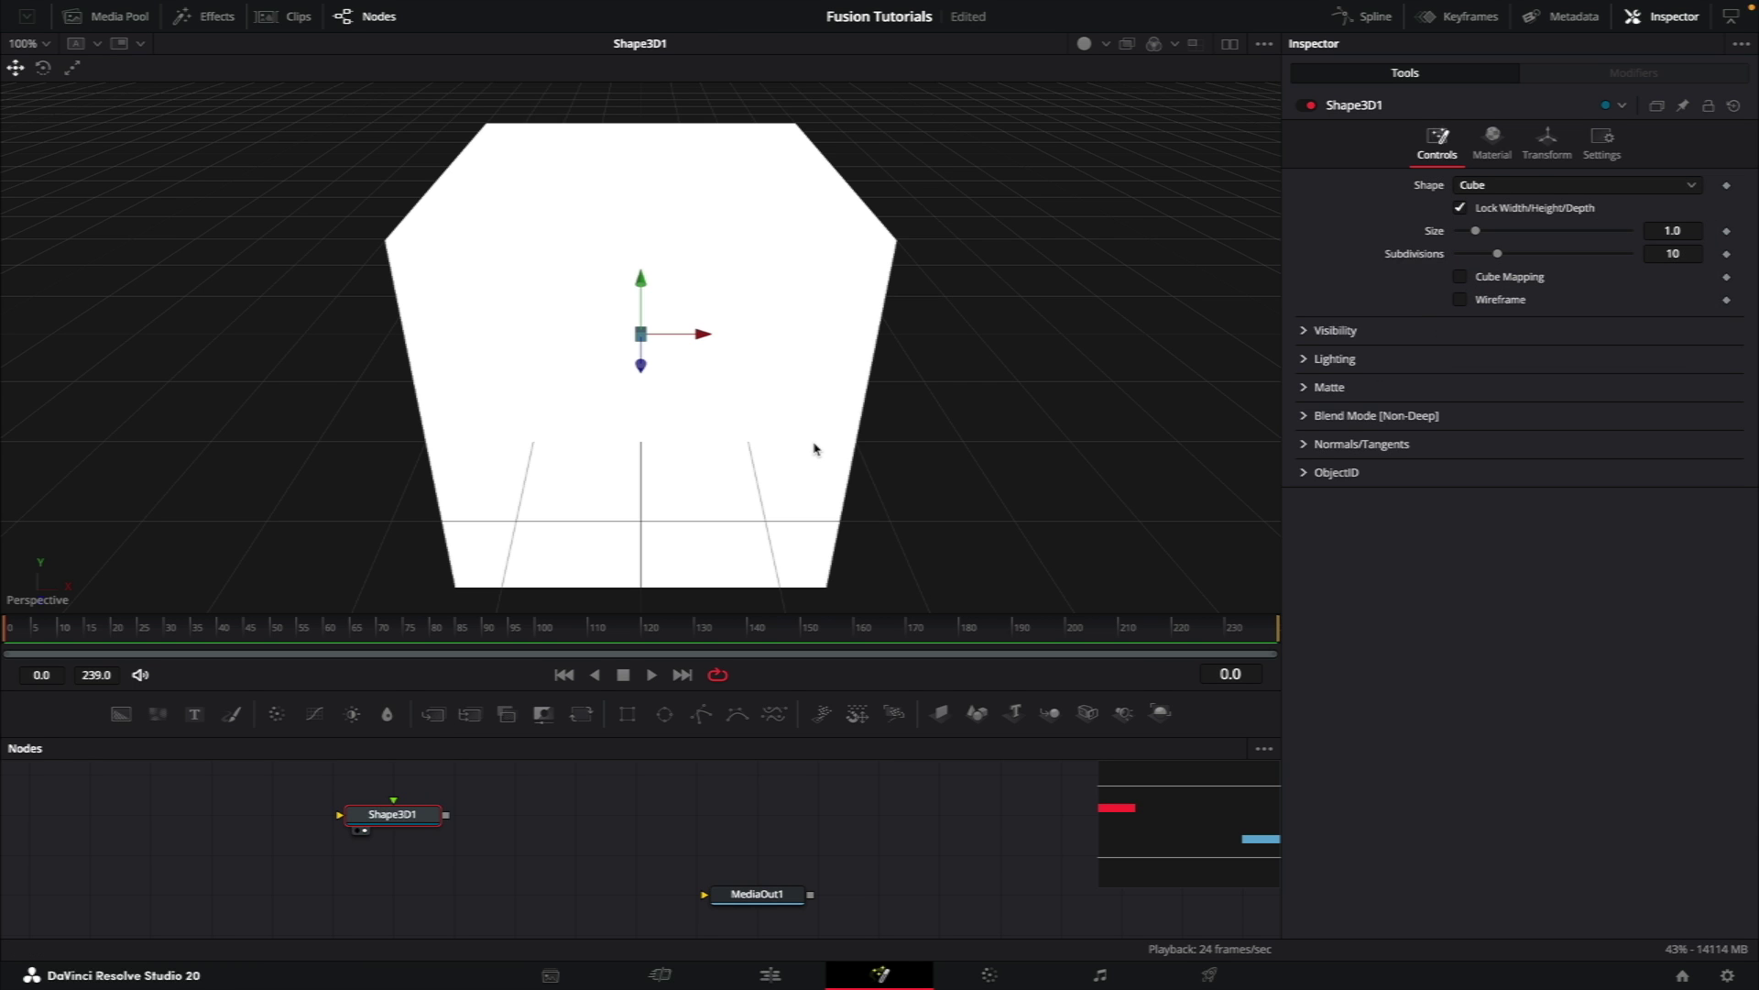
Step: Turn on viewer lighting and lower the cube material's Blue to about 0.439 for yellow
{"action": "right_click", "coordinate": [816, 449]}
{"action": "mouse_move", "coordinate": [849, 518]}
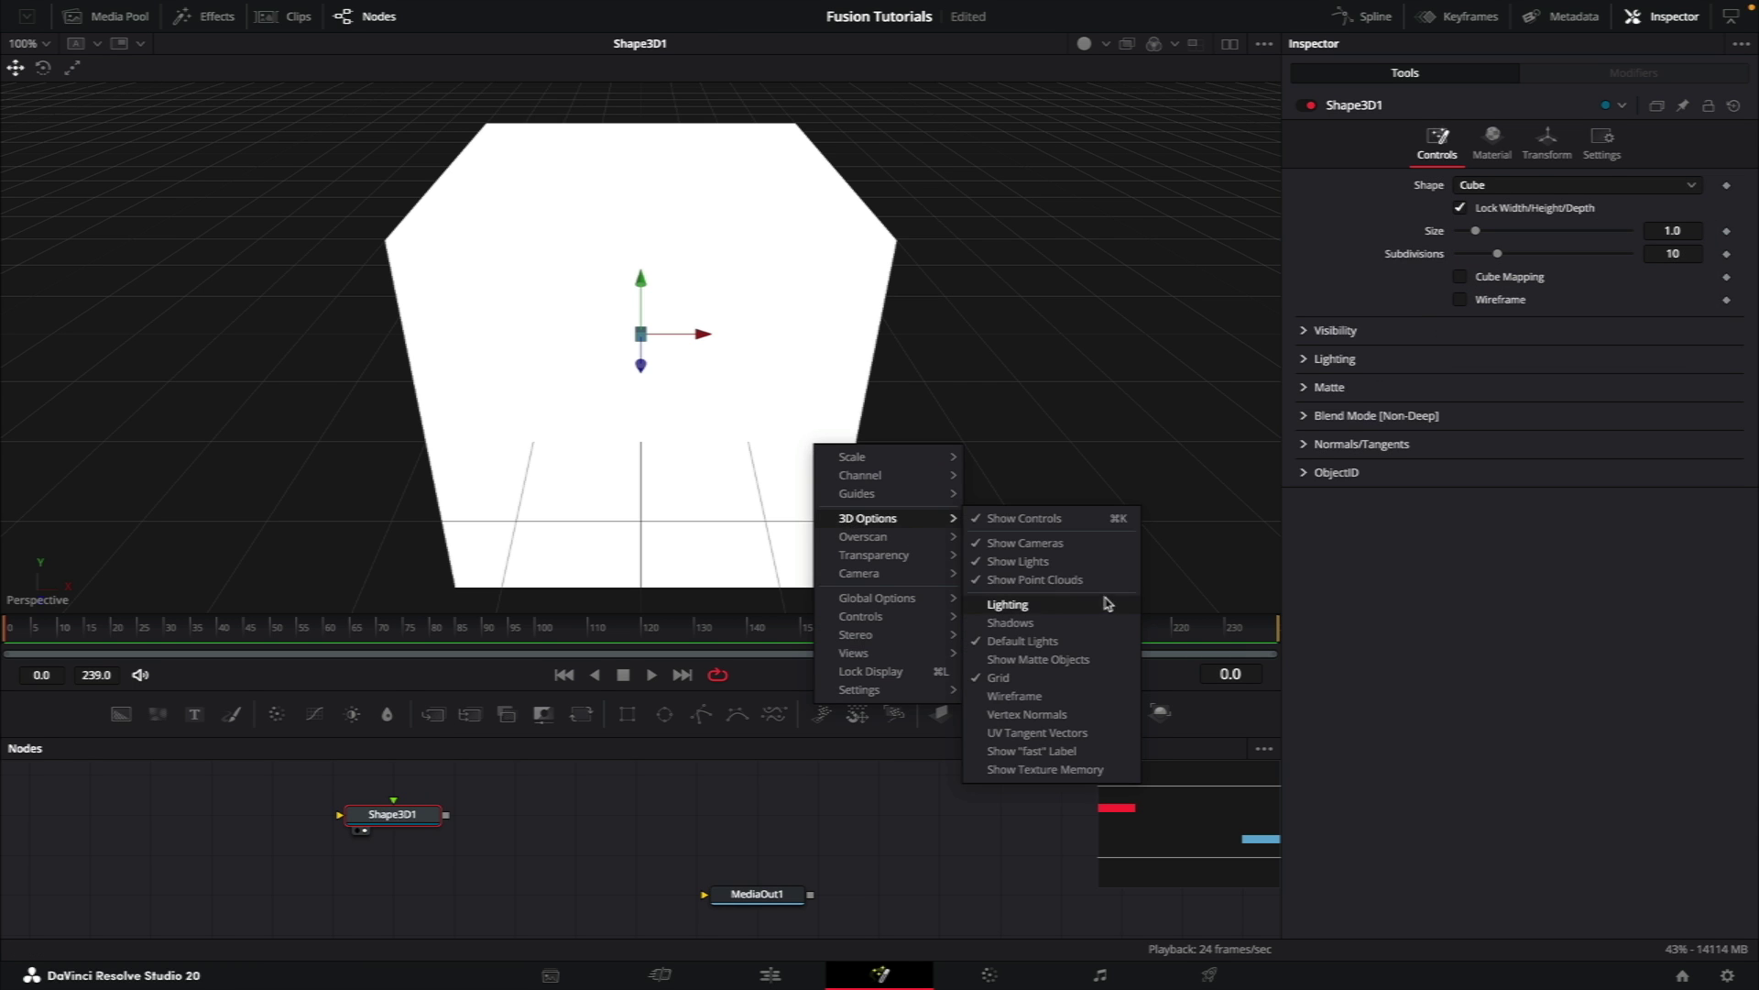
{"action": "left_click", "coordinate": [1066, 605]}
{"action": "left_click", "coordinate": [1494, 139]}
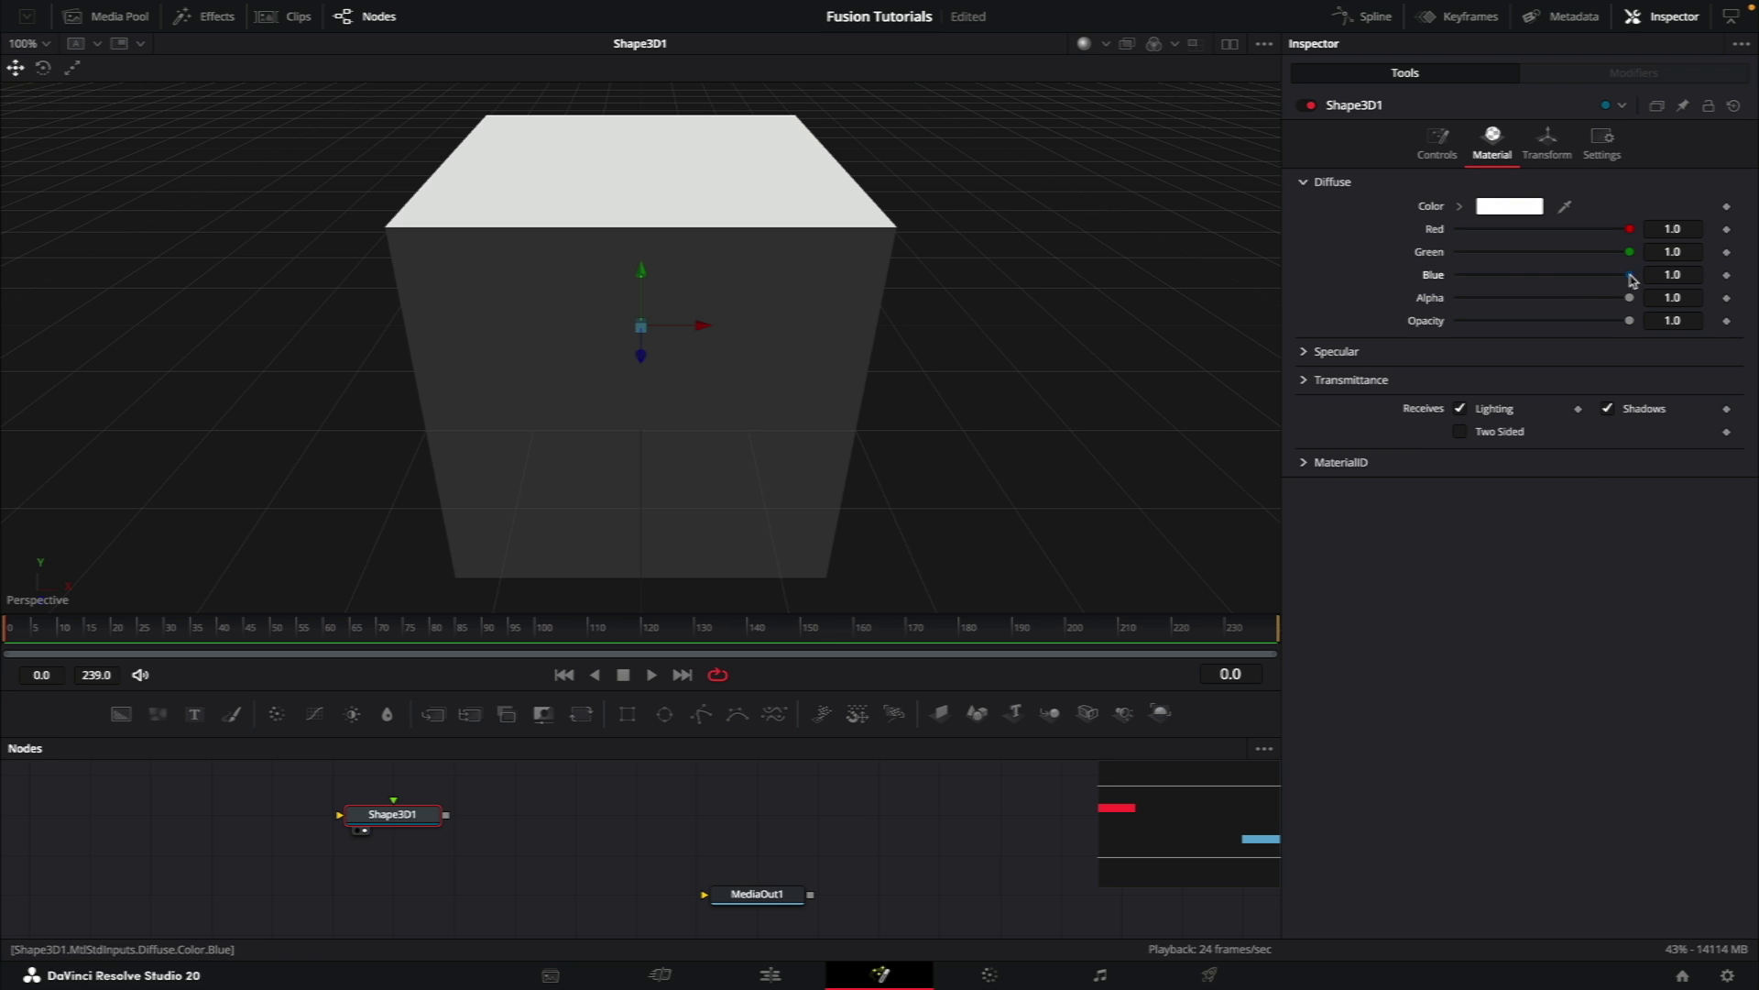
{"action": "left_click_drag", "start_coordinate": [1630, 275], "coordinate": [1533, 291]}
{"action": "left_click_drag", "start_coordinate": [574, 443], "coordinate": [715, 403]}
Step: Raise the cube to Translation Y 0.5
{"action": "left_click", "coordinate": [1553, 152]}
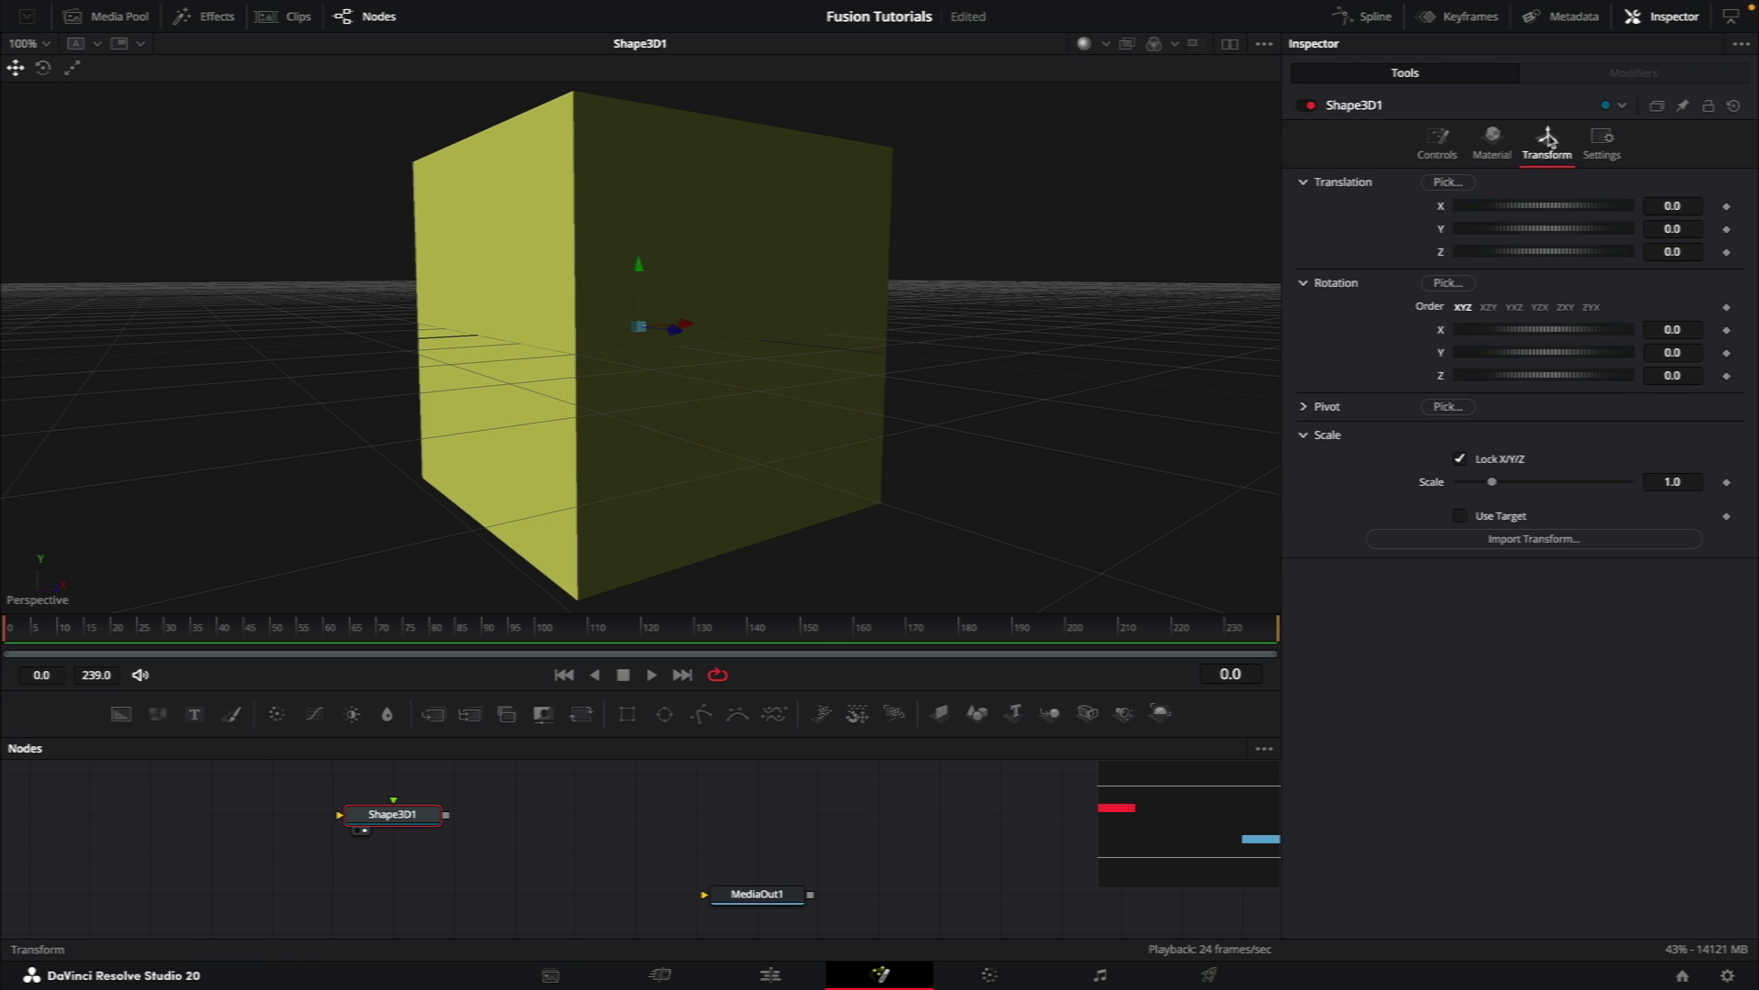
{"action": "left_click", "coordinate": [1692, 230]}
{"action": "type", "text": "0.5"}
{"action": "key", "text": "Tab"}
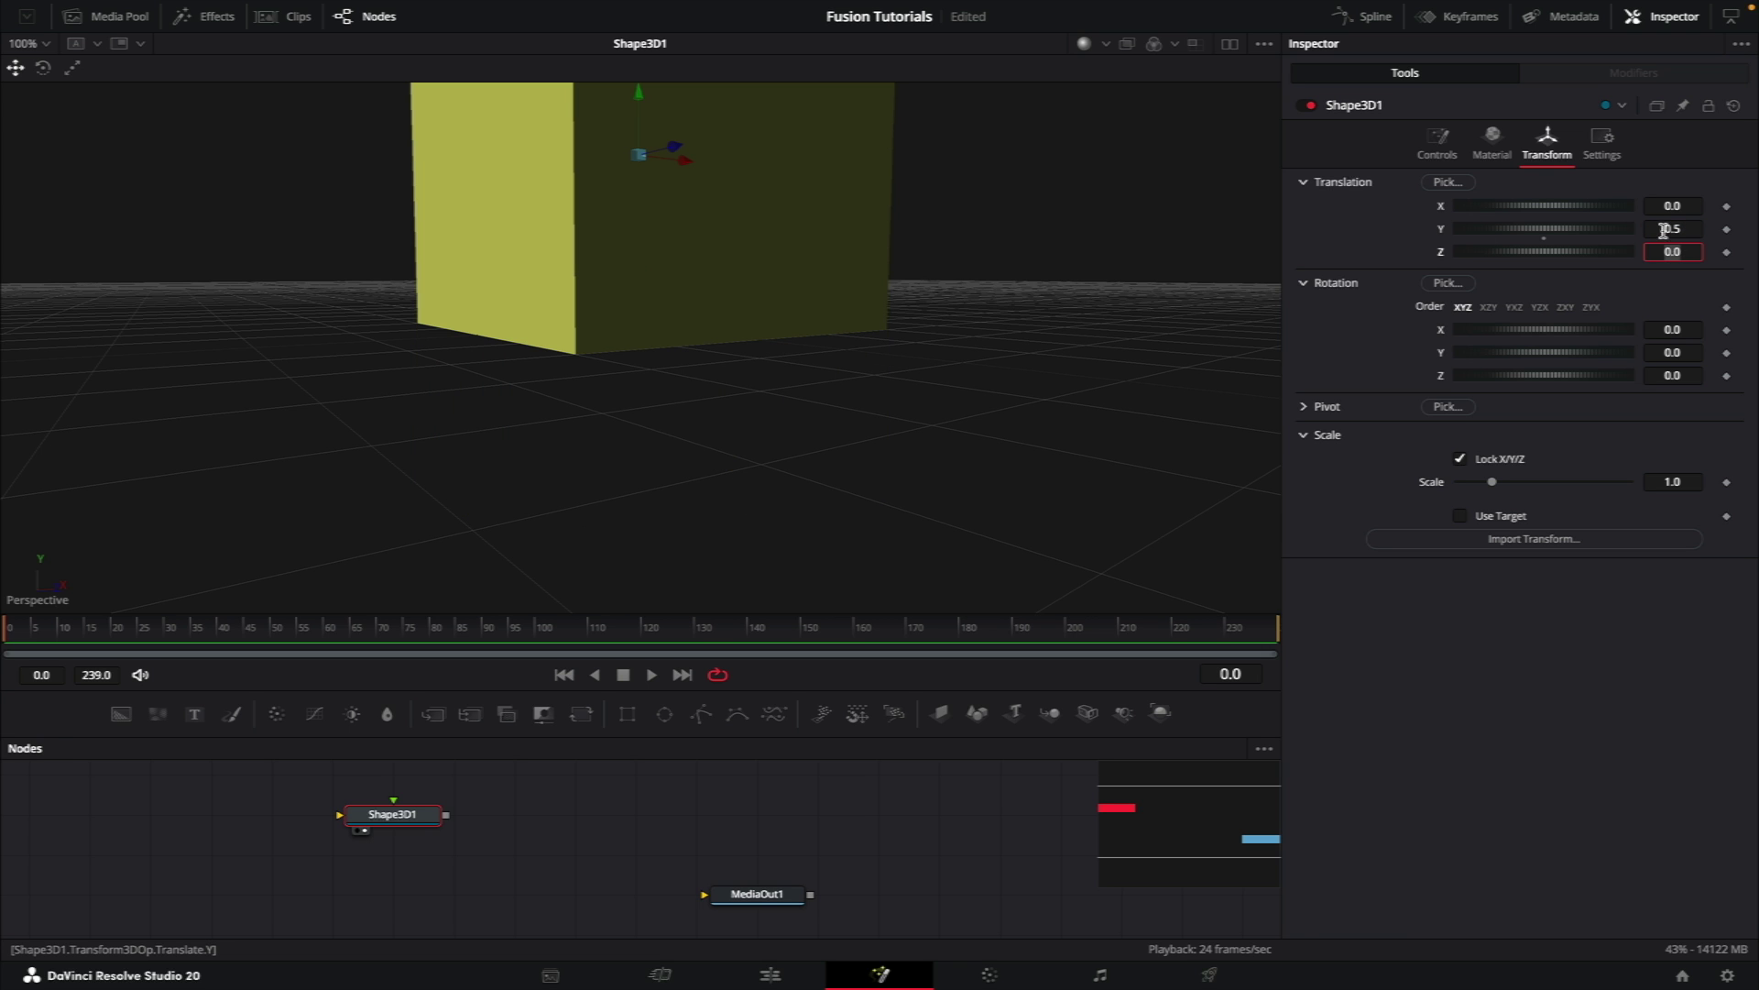
{"action": "scroll", "coordinate": [825, 514], "scroll_direction": "up", "scroll_amount": 2}
{"action": "scroll", "coordinate": [789, 495], "scroll_direction": "down", "scroll_amount": 2}
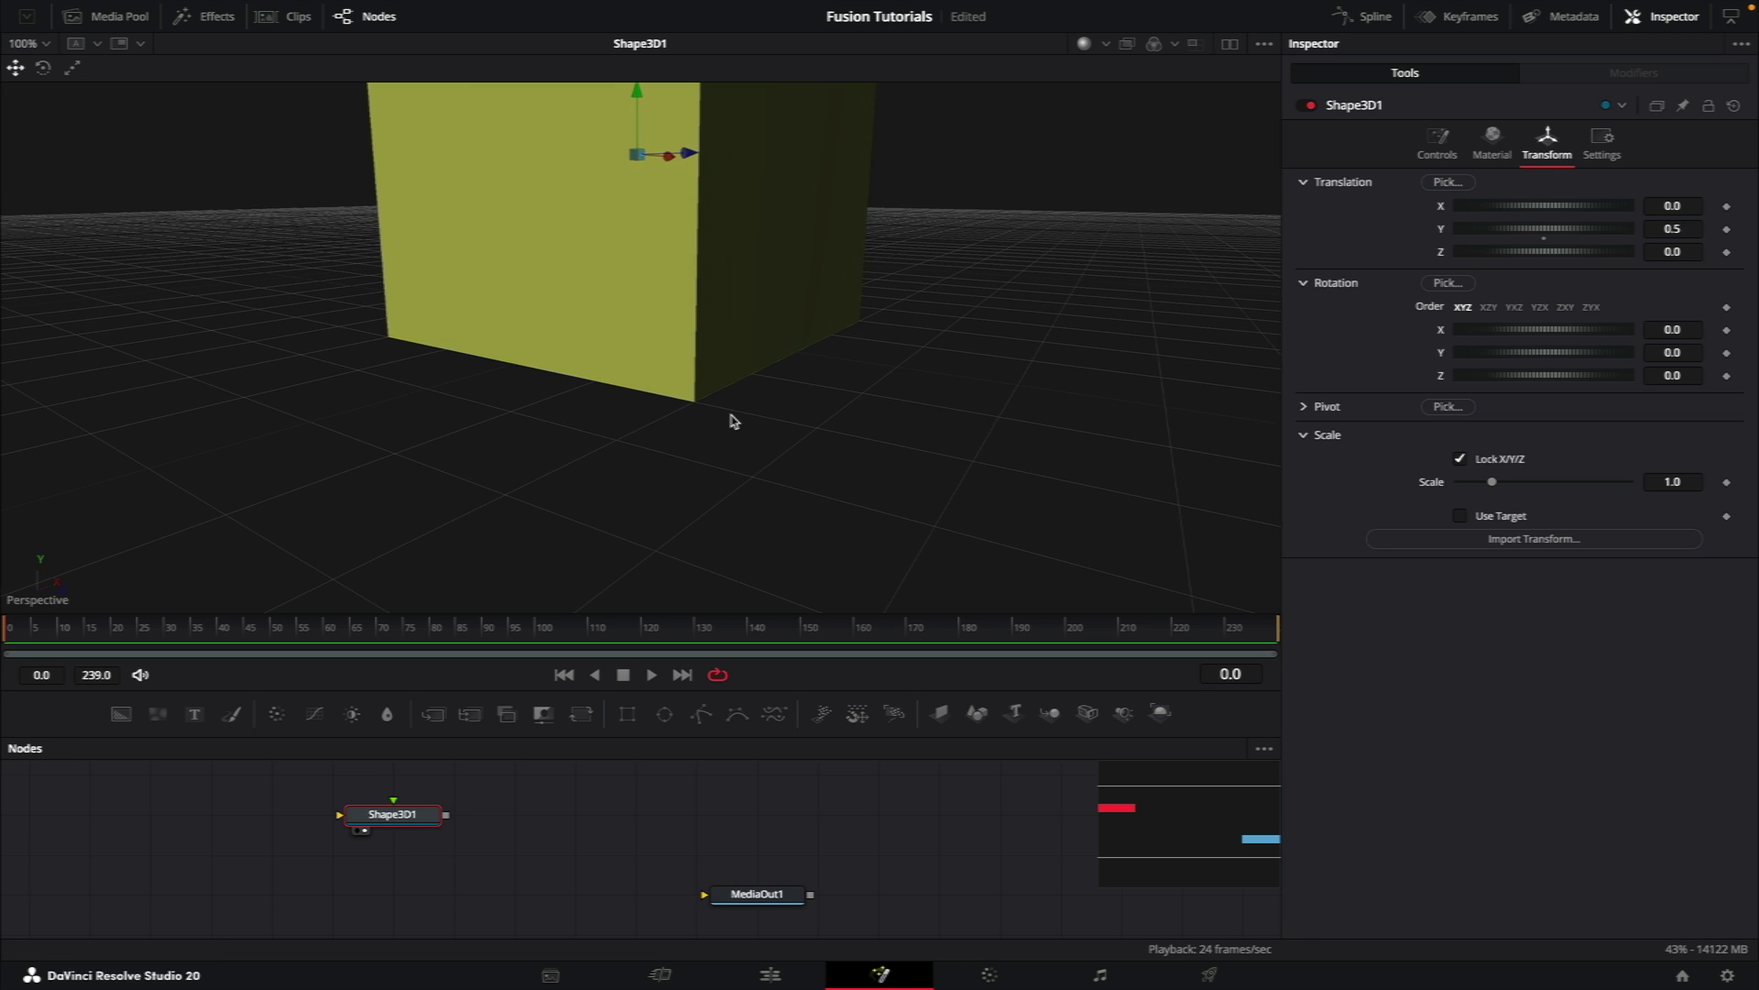
{"action": "scroll", "coordinate": [730, 420], "scroll_direction": "up", "scroll_amount": 4}
{"action": "scroll", "coordinate": [729, 425], "scroll_direction": "down", "scroll_amount": 8}
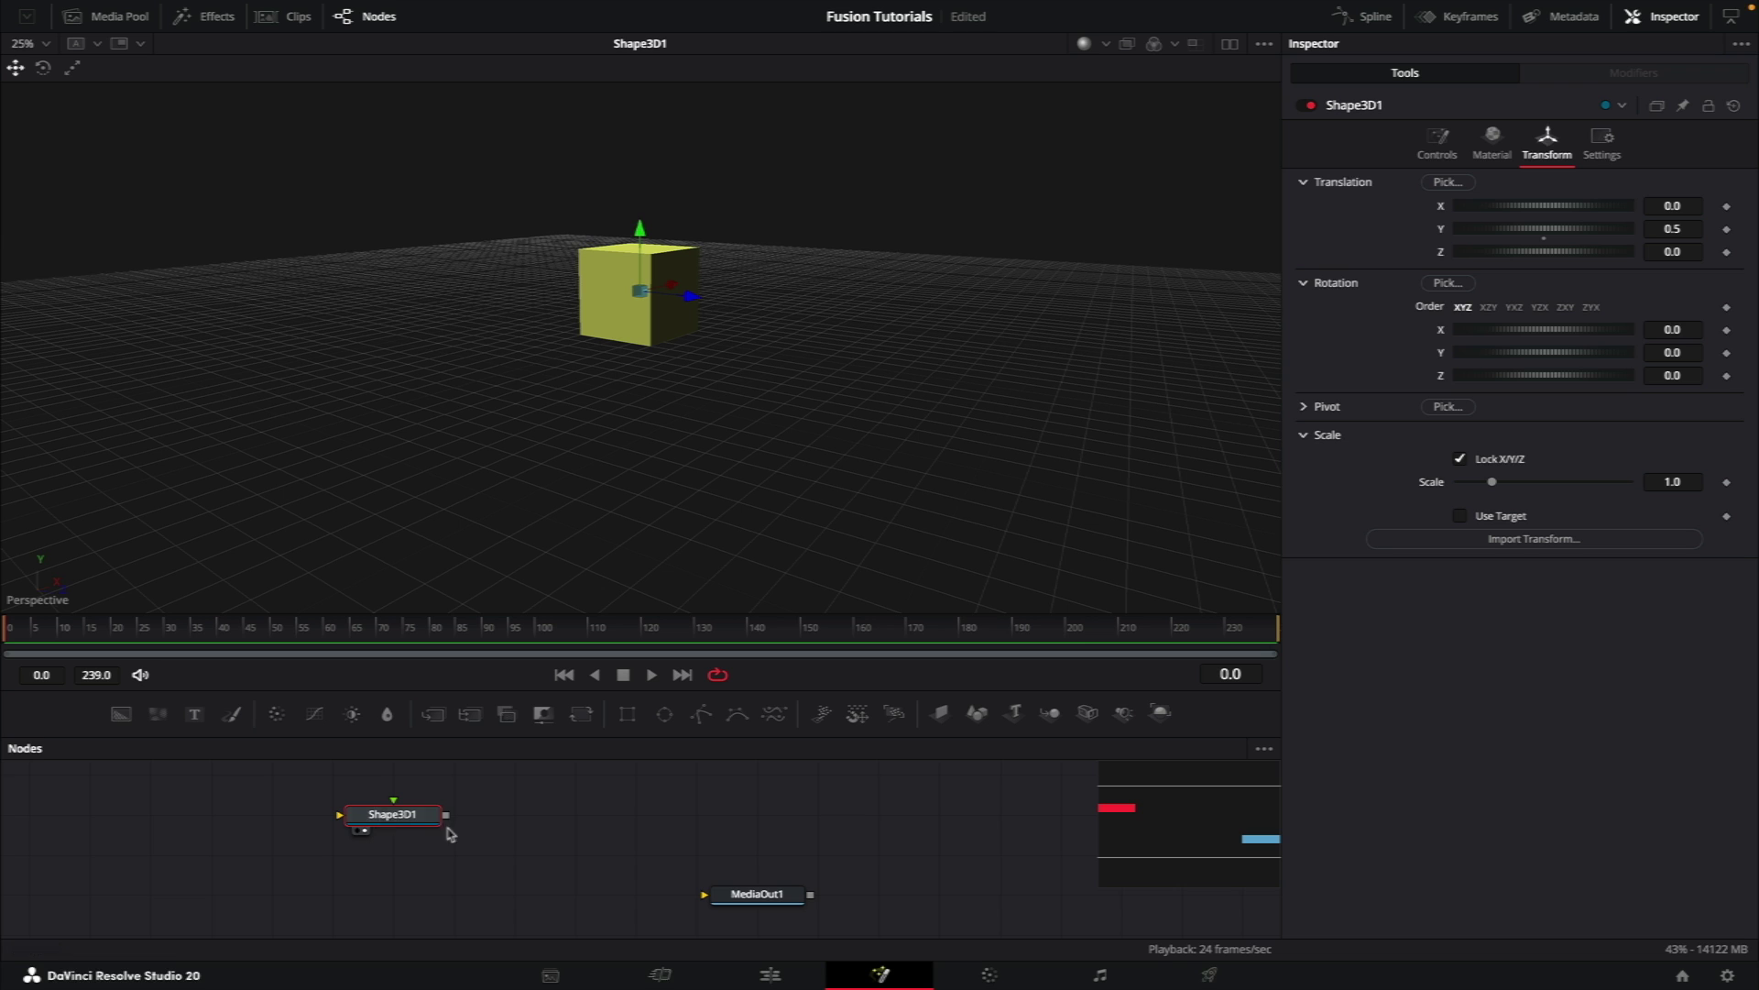
Step: Add a second Shape 3D merged with the cube, with Rotation X -90 and Scale 100
{"action": "key", "text": "shift+space"}
{"action": "type", "text": "3sh"}
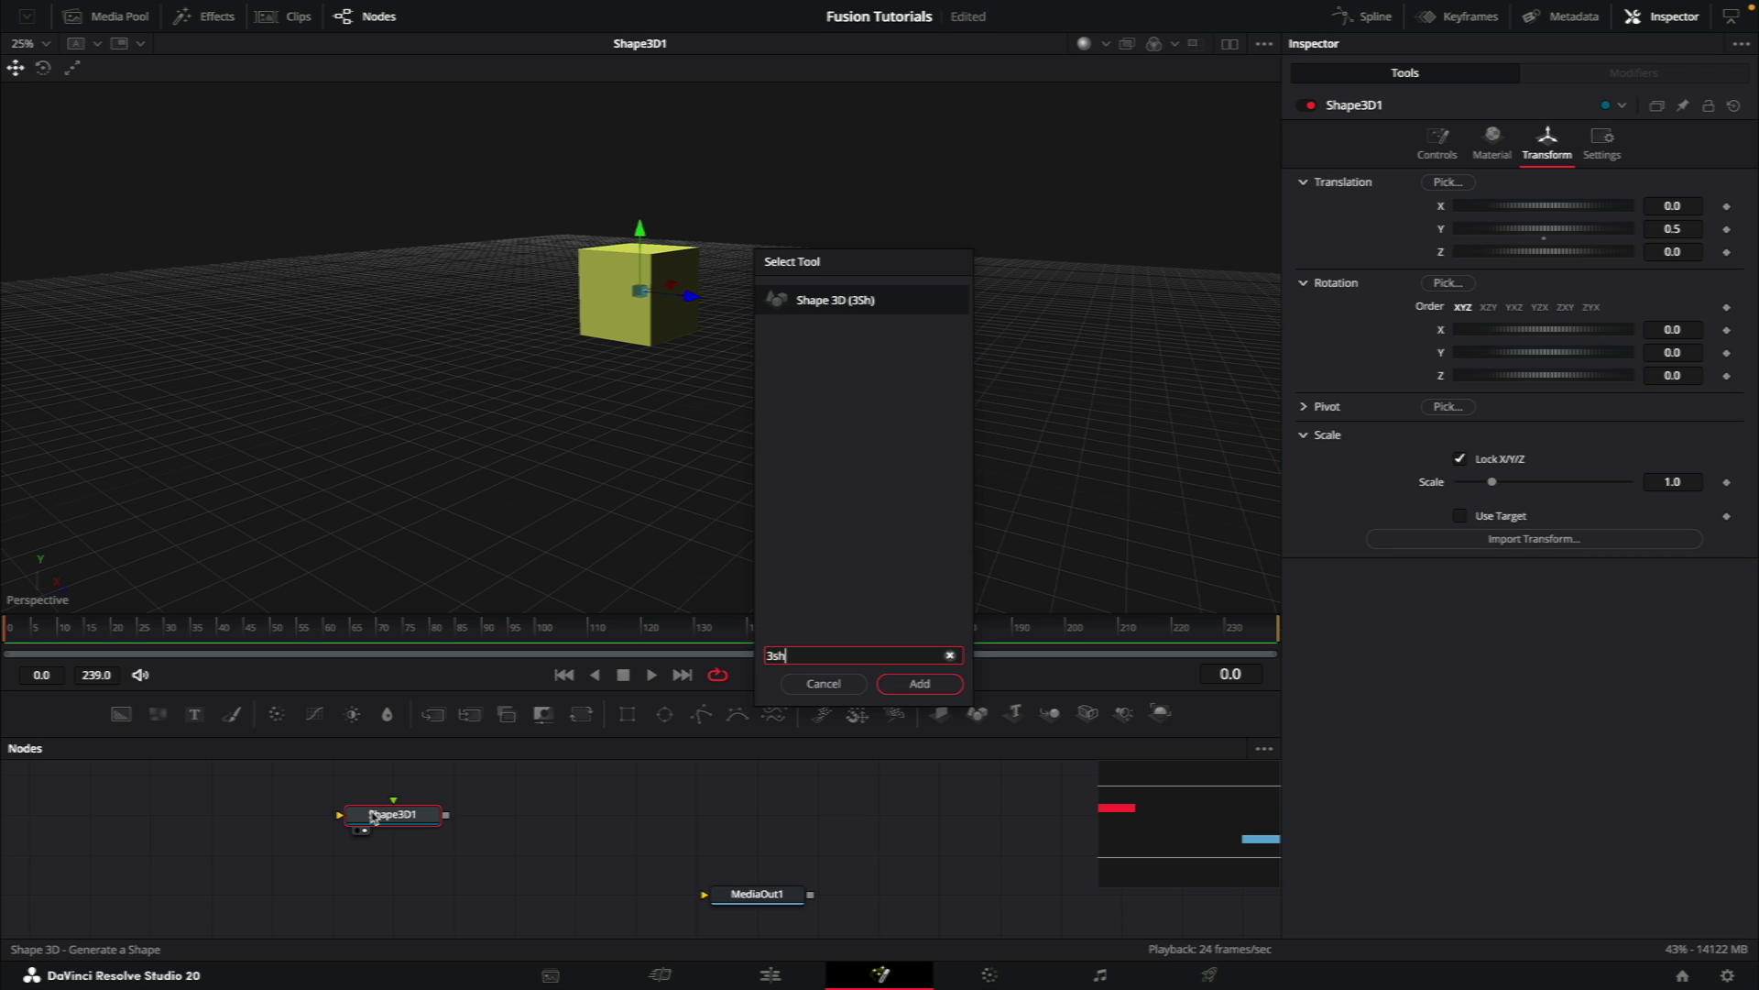
{"action": "key", "text": "Return"}
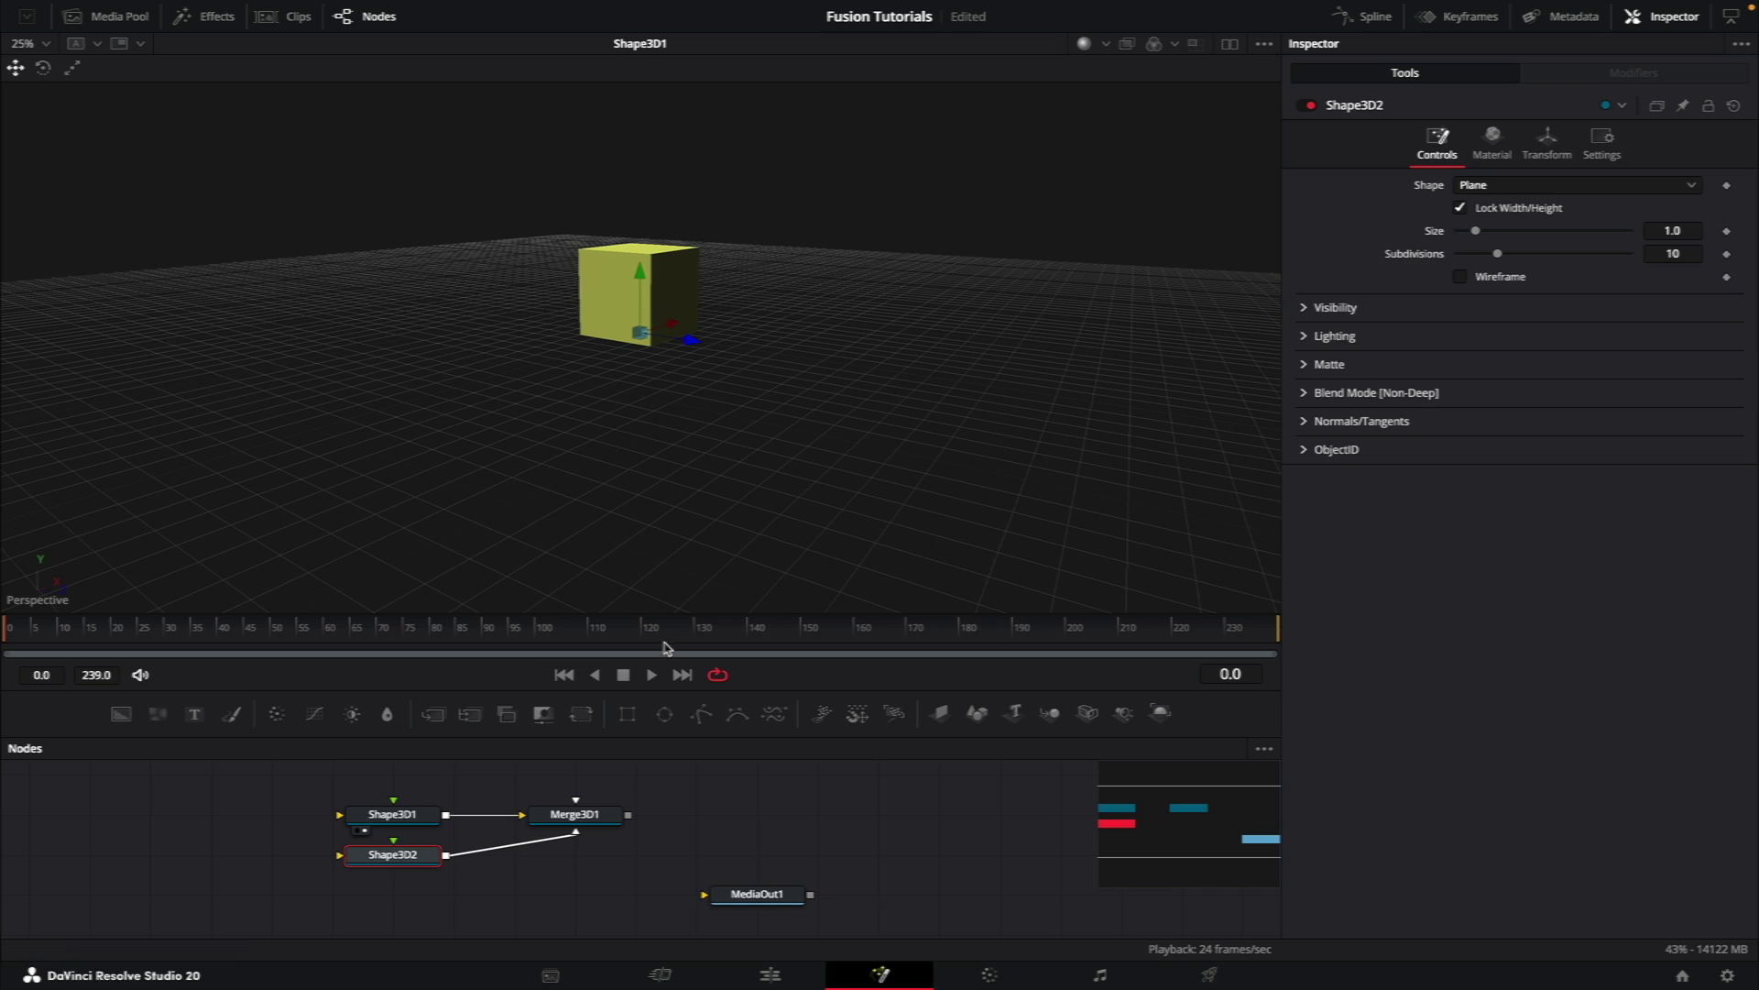
{"action": "left_click", "coordinate": [1549, 147]}
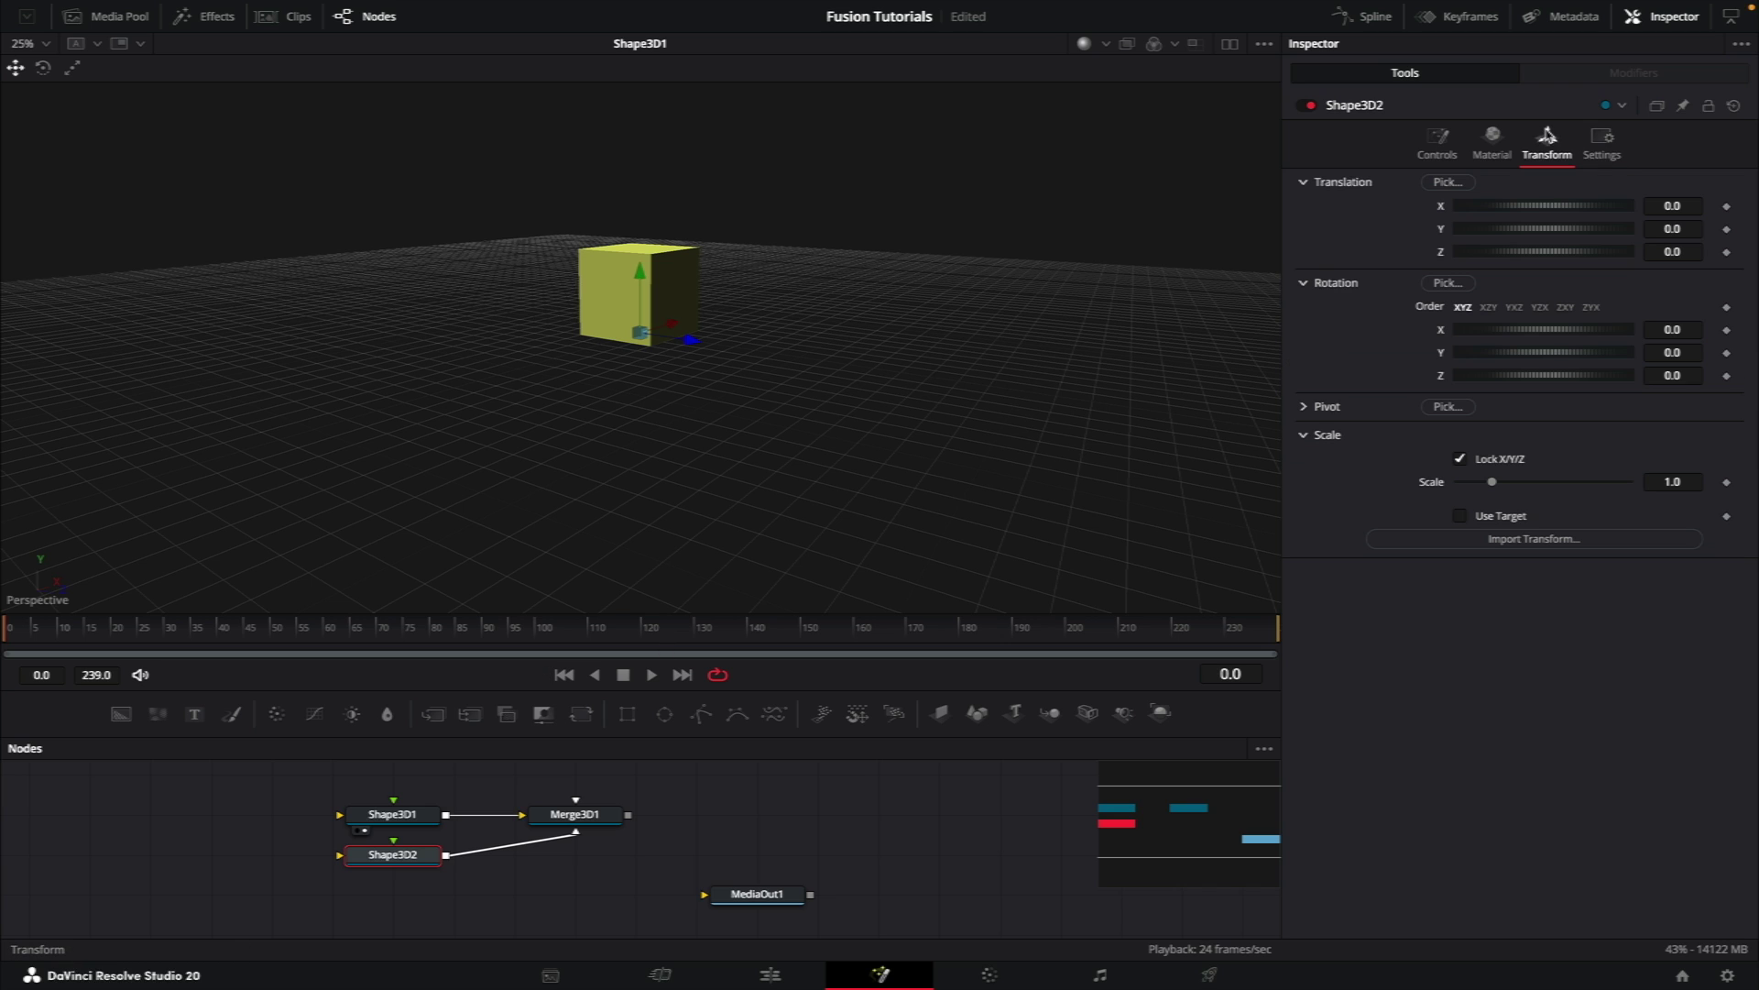
{"action": "left_click", "coordinate": [1698, 329]}
{"action": "type", "text": "-9"}
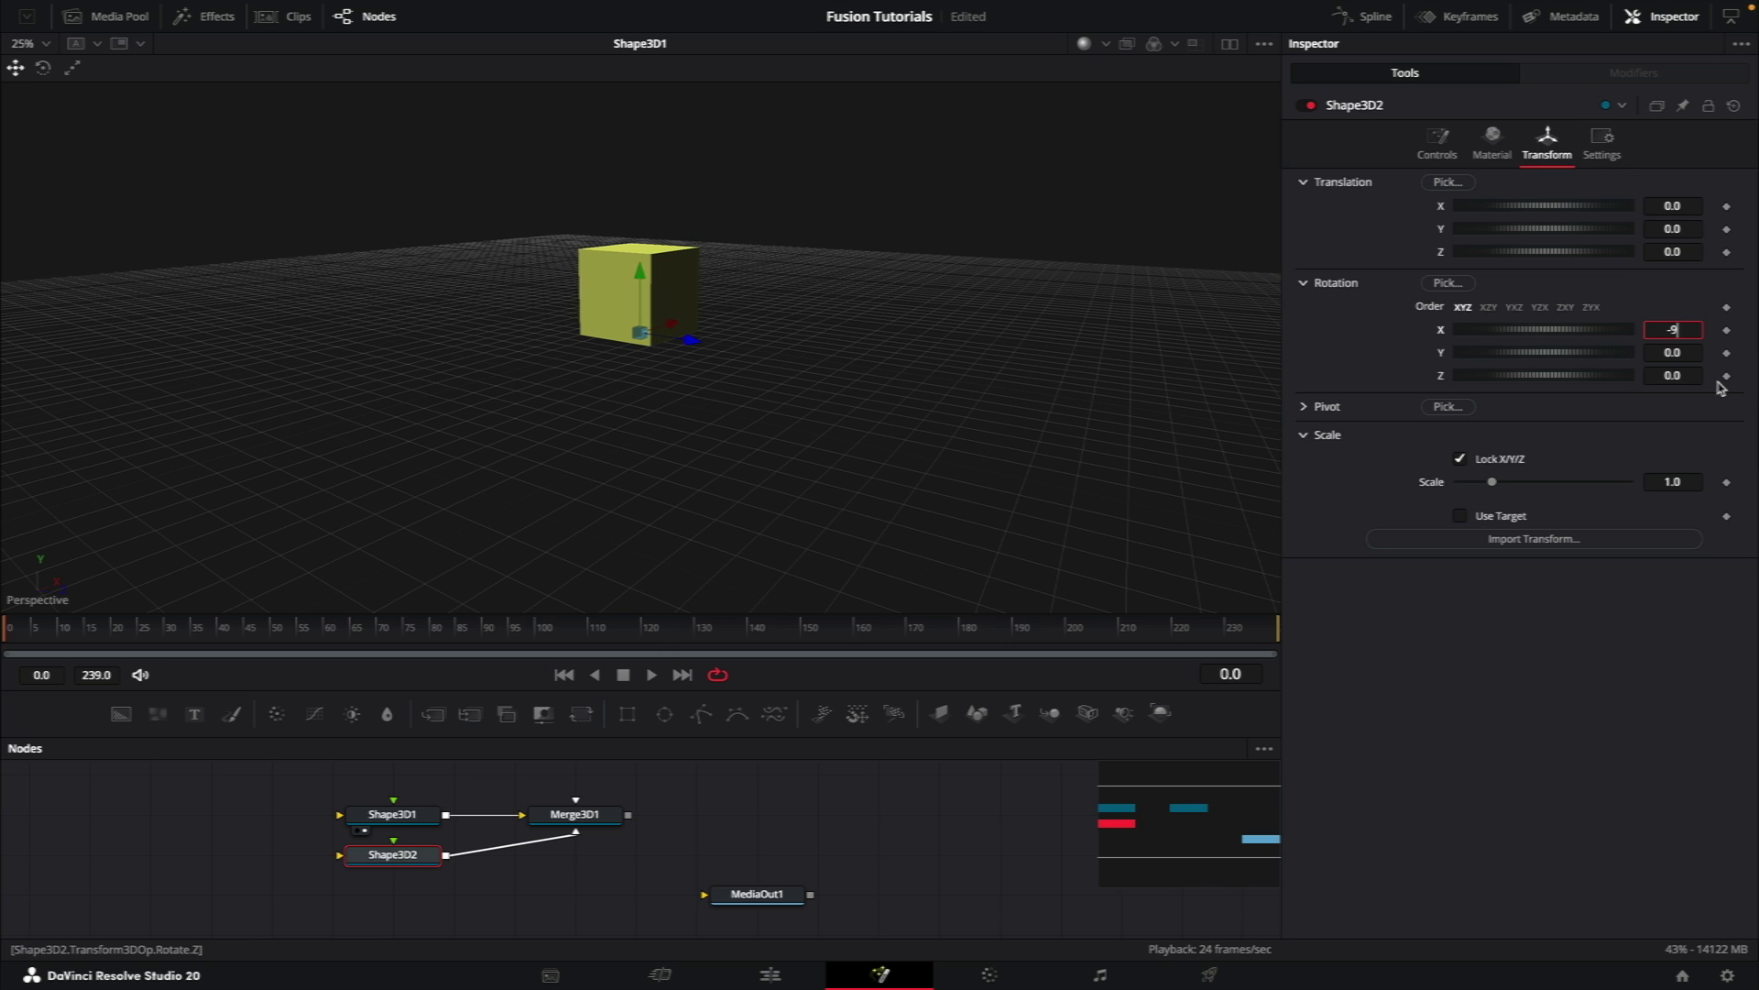
{"action": "type", "text": "0"}
{"action": "key", "text": "Tab"}
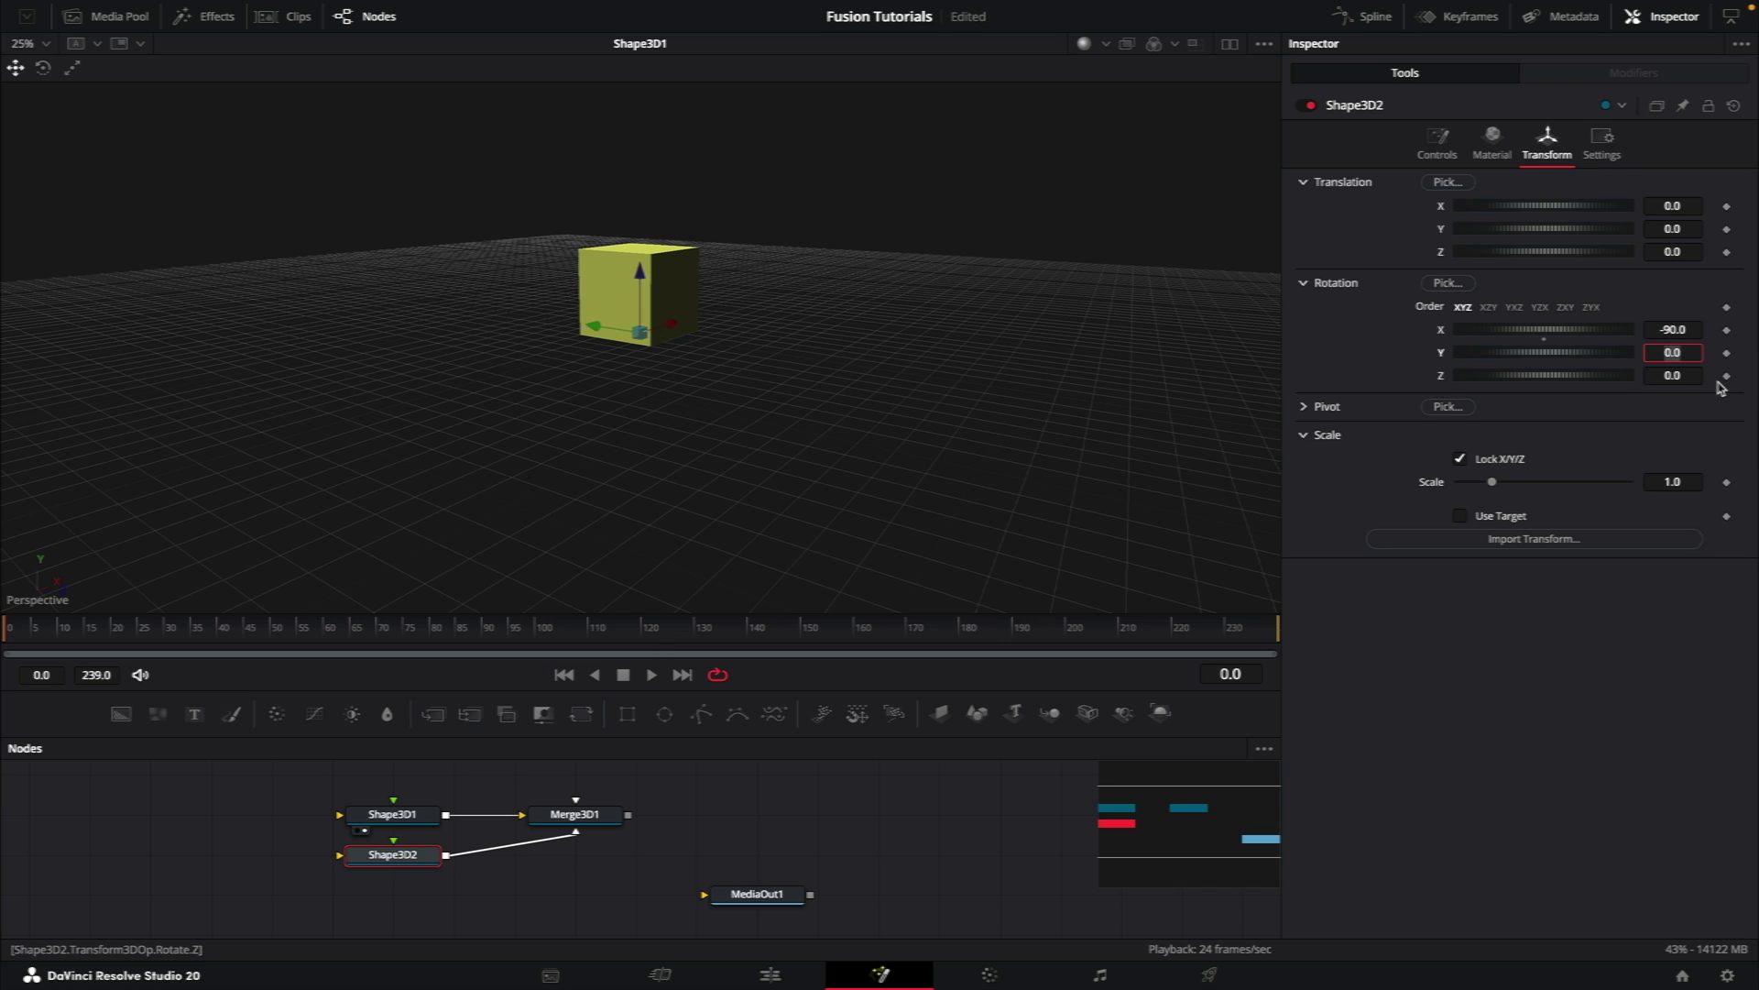
{"action": "left_click", "coordinate": [1698, 481]}
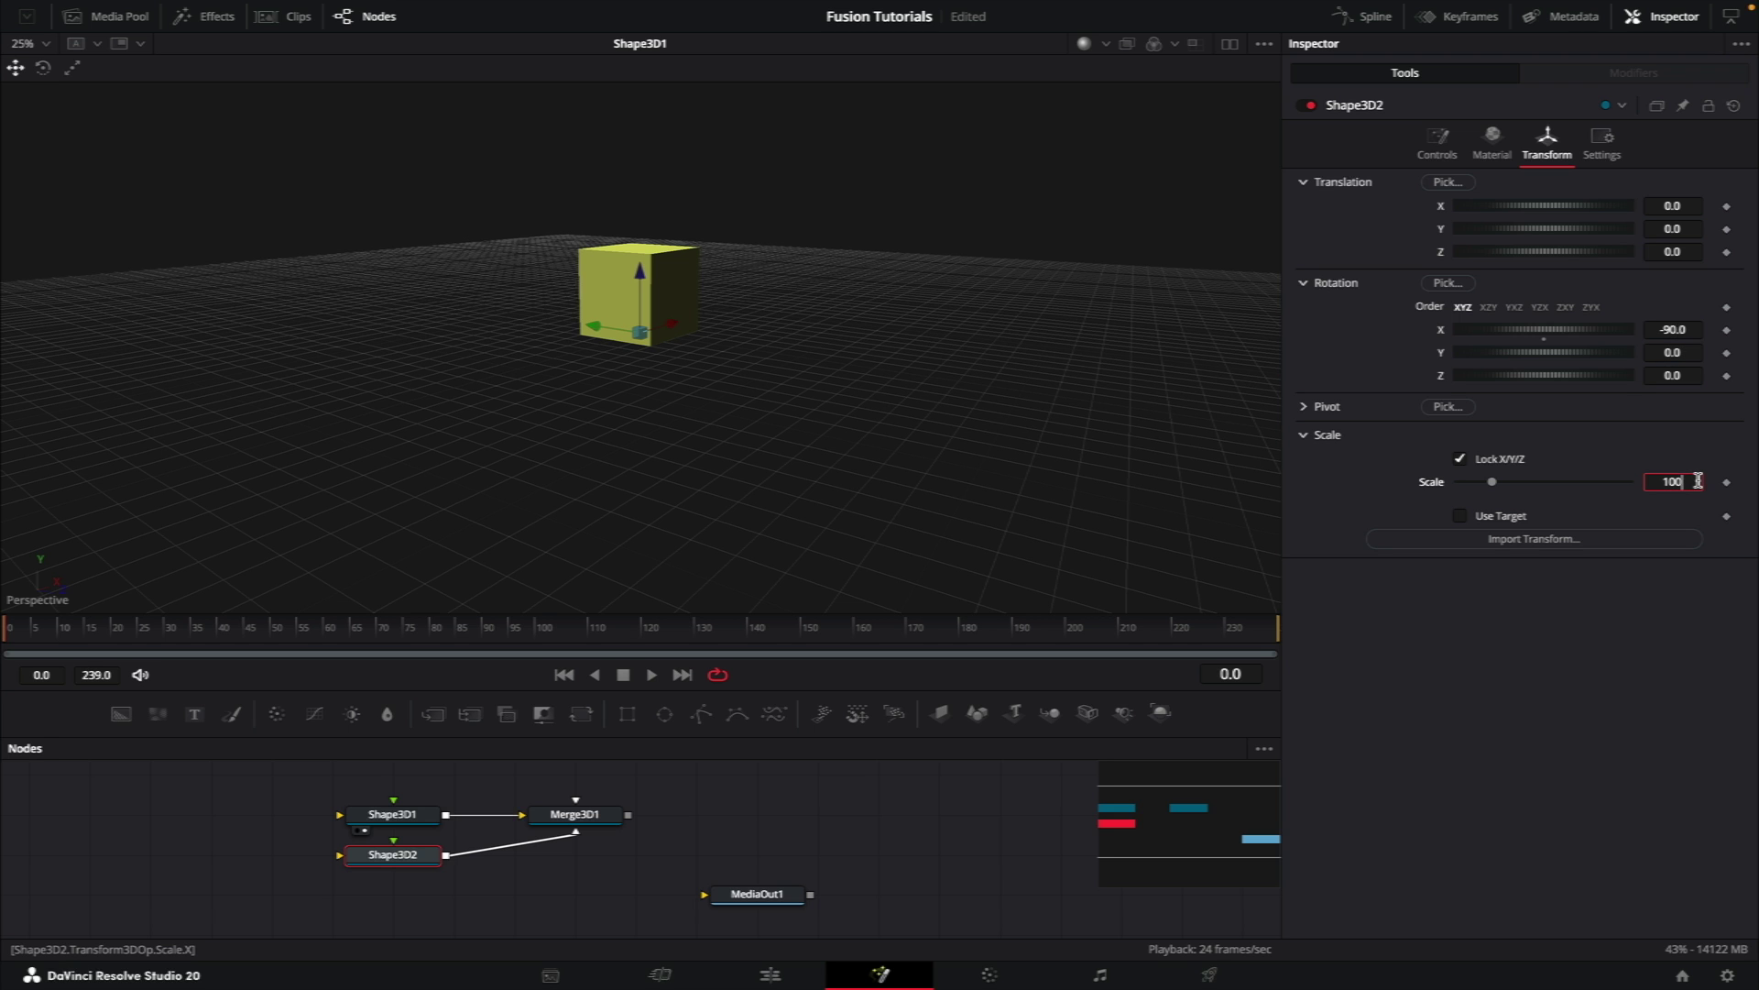
{"action": "type", "text": "100"}
{"action": "key", "text": "Return"}
Step: Make the floor's material colour dark blue and select the Merge3D1 and Floor nodes
{"action": "left_click", "coordinate": [547, 829]}
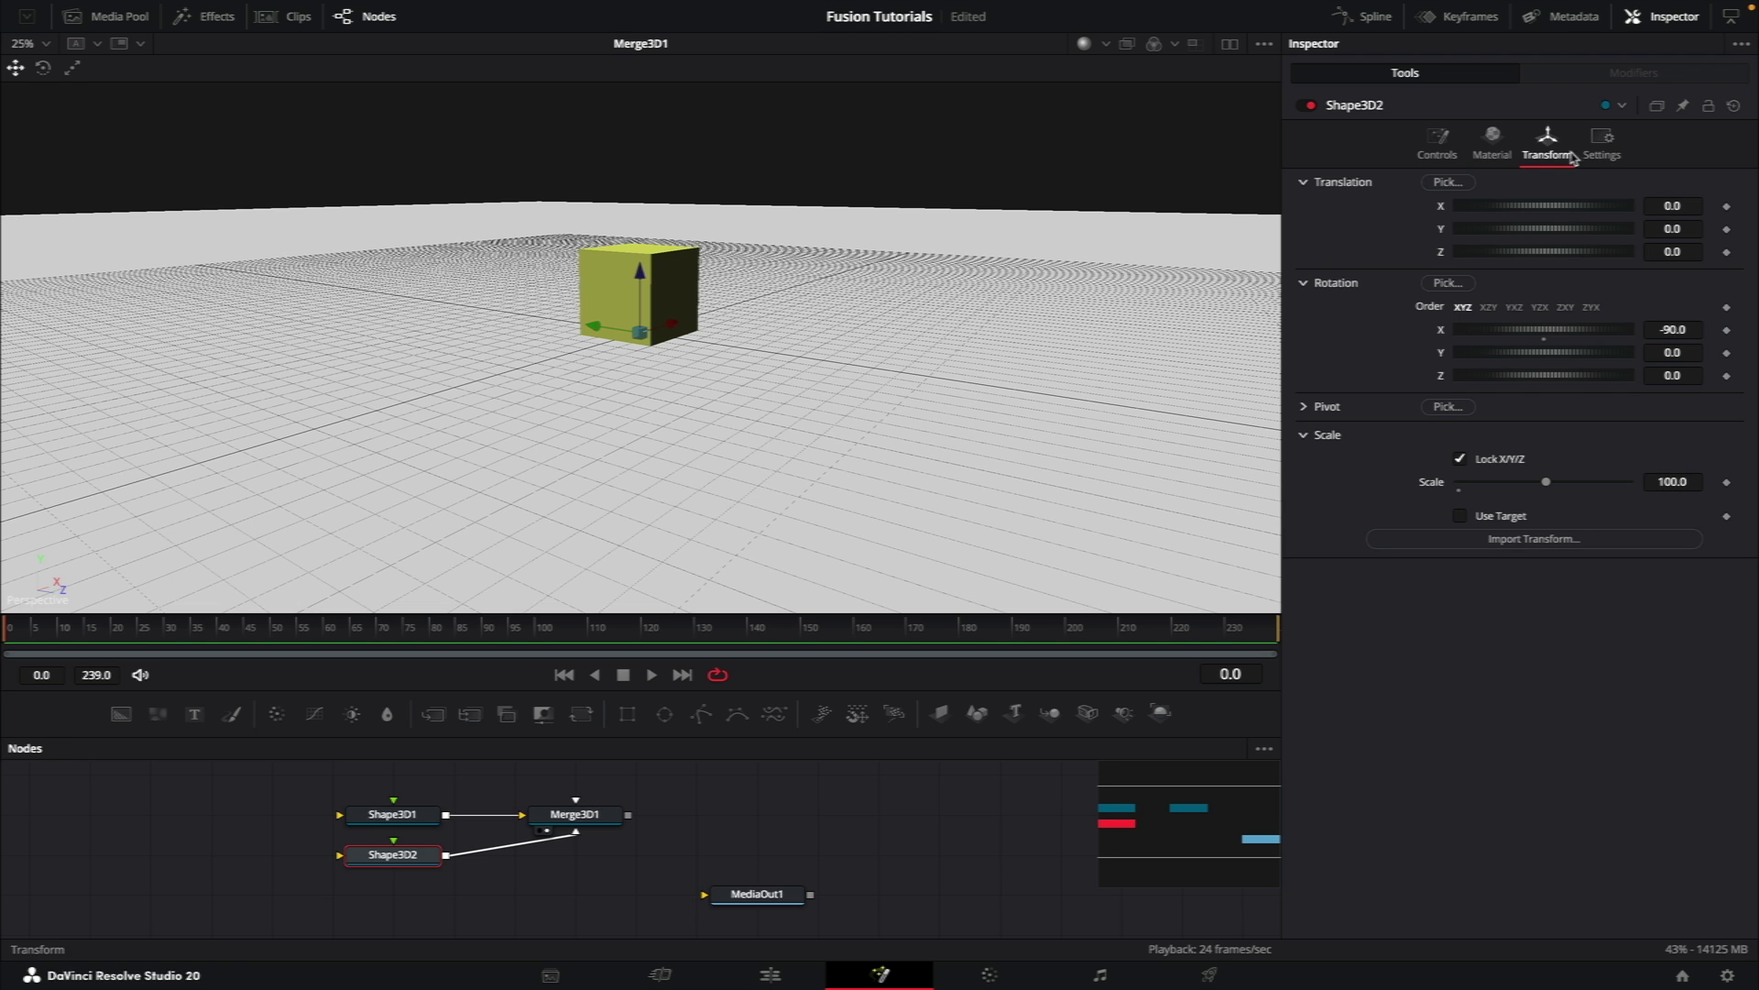
{"action": "left_click", "coordinate": [1492, 142]}
{"action": "left_click_drag", "start_coordinate": [1629, 229], "coordinate": [1512, 230]}
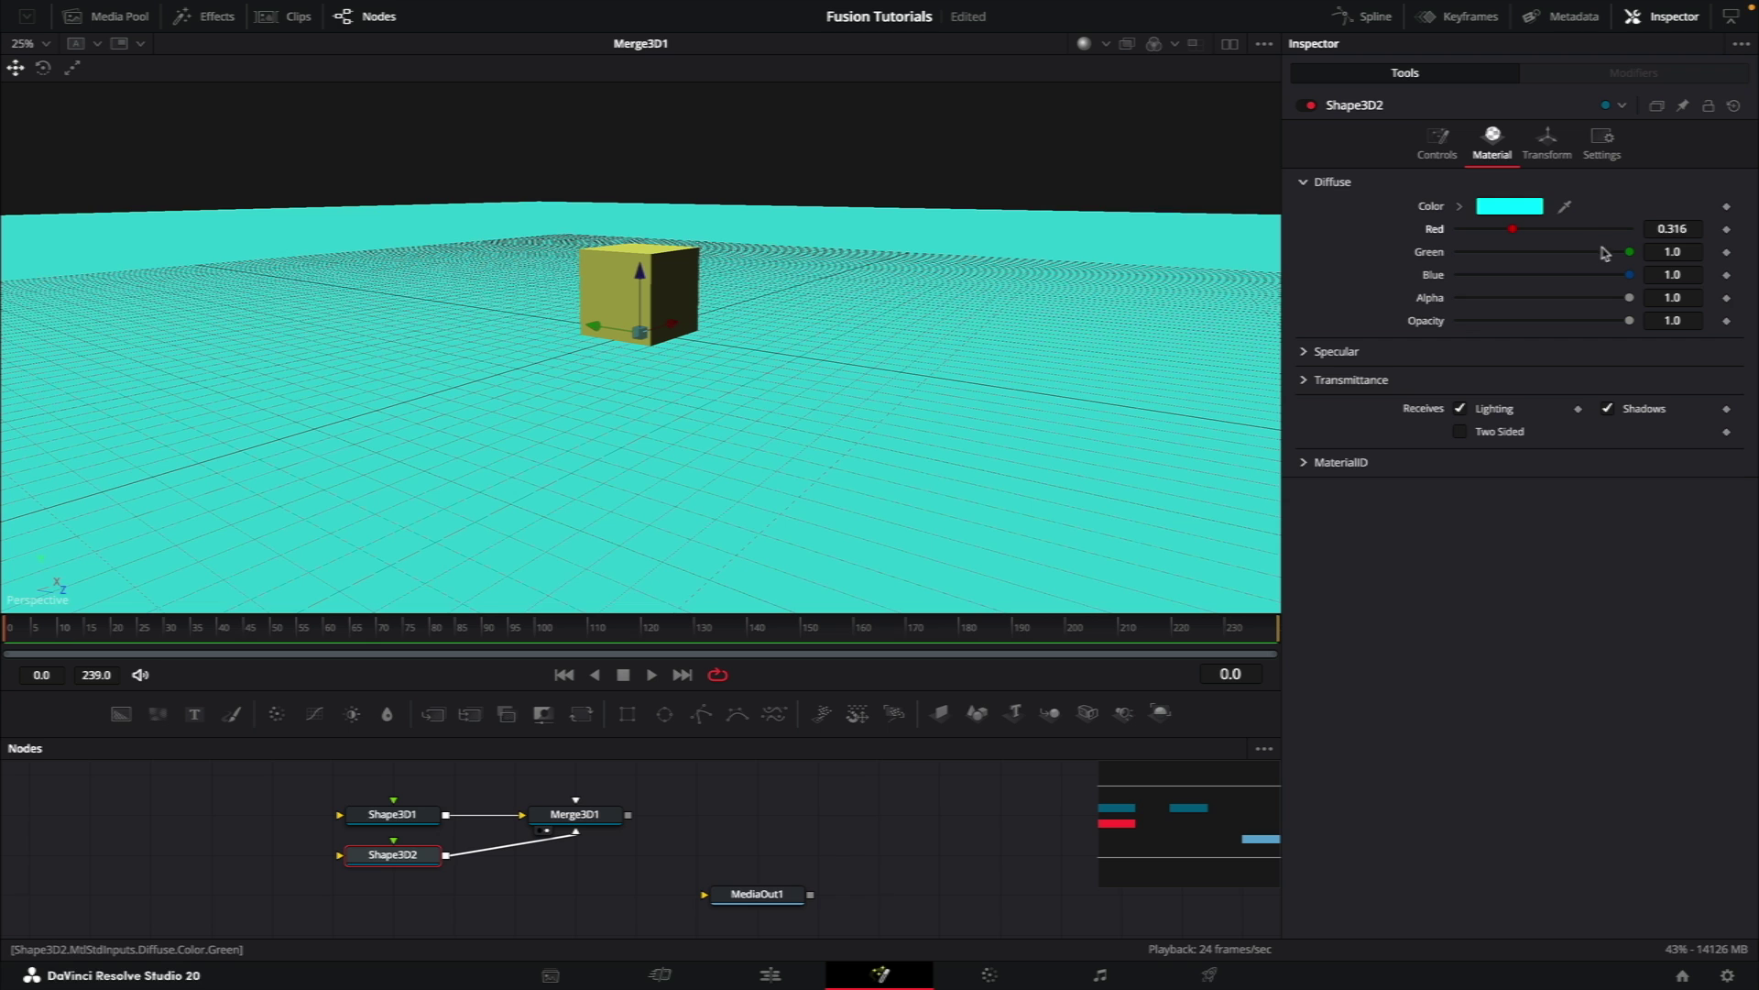
{"action": "left_click", "coordinate": [1604, 253]}
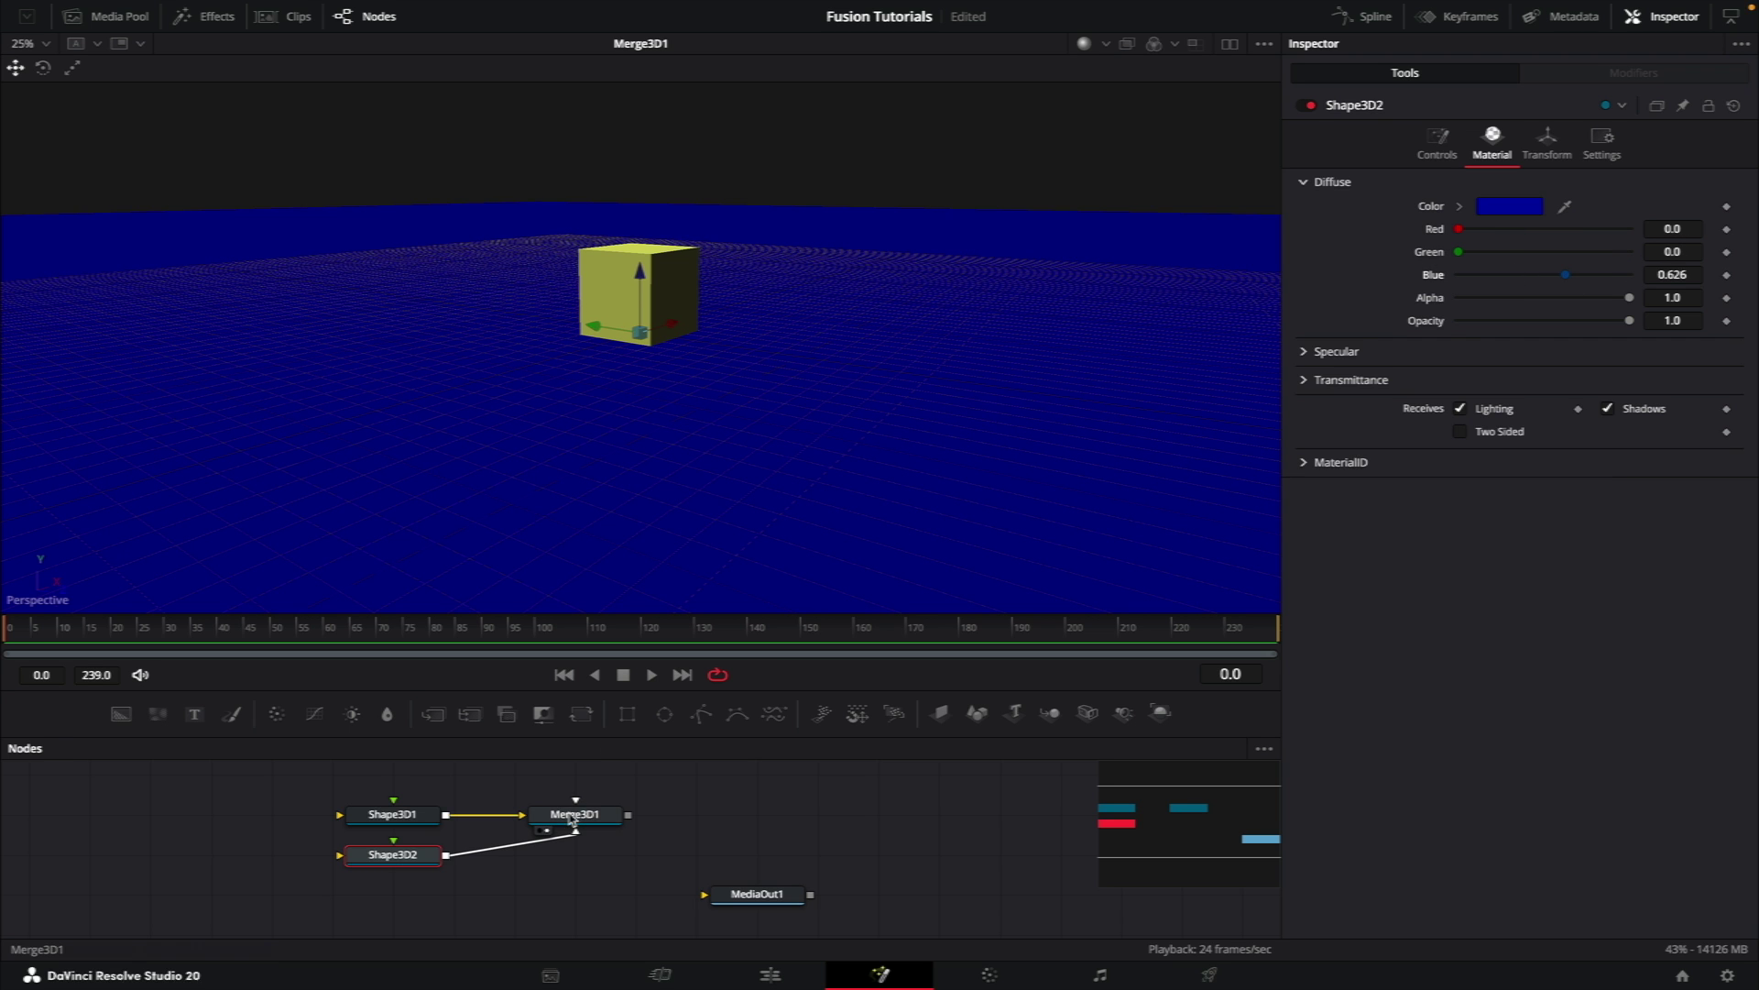
{"action": "left_click", "coordinate": [572, 818]}
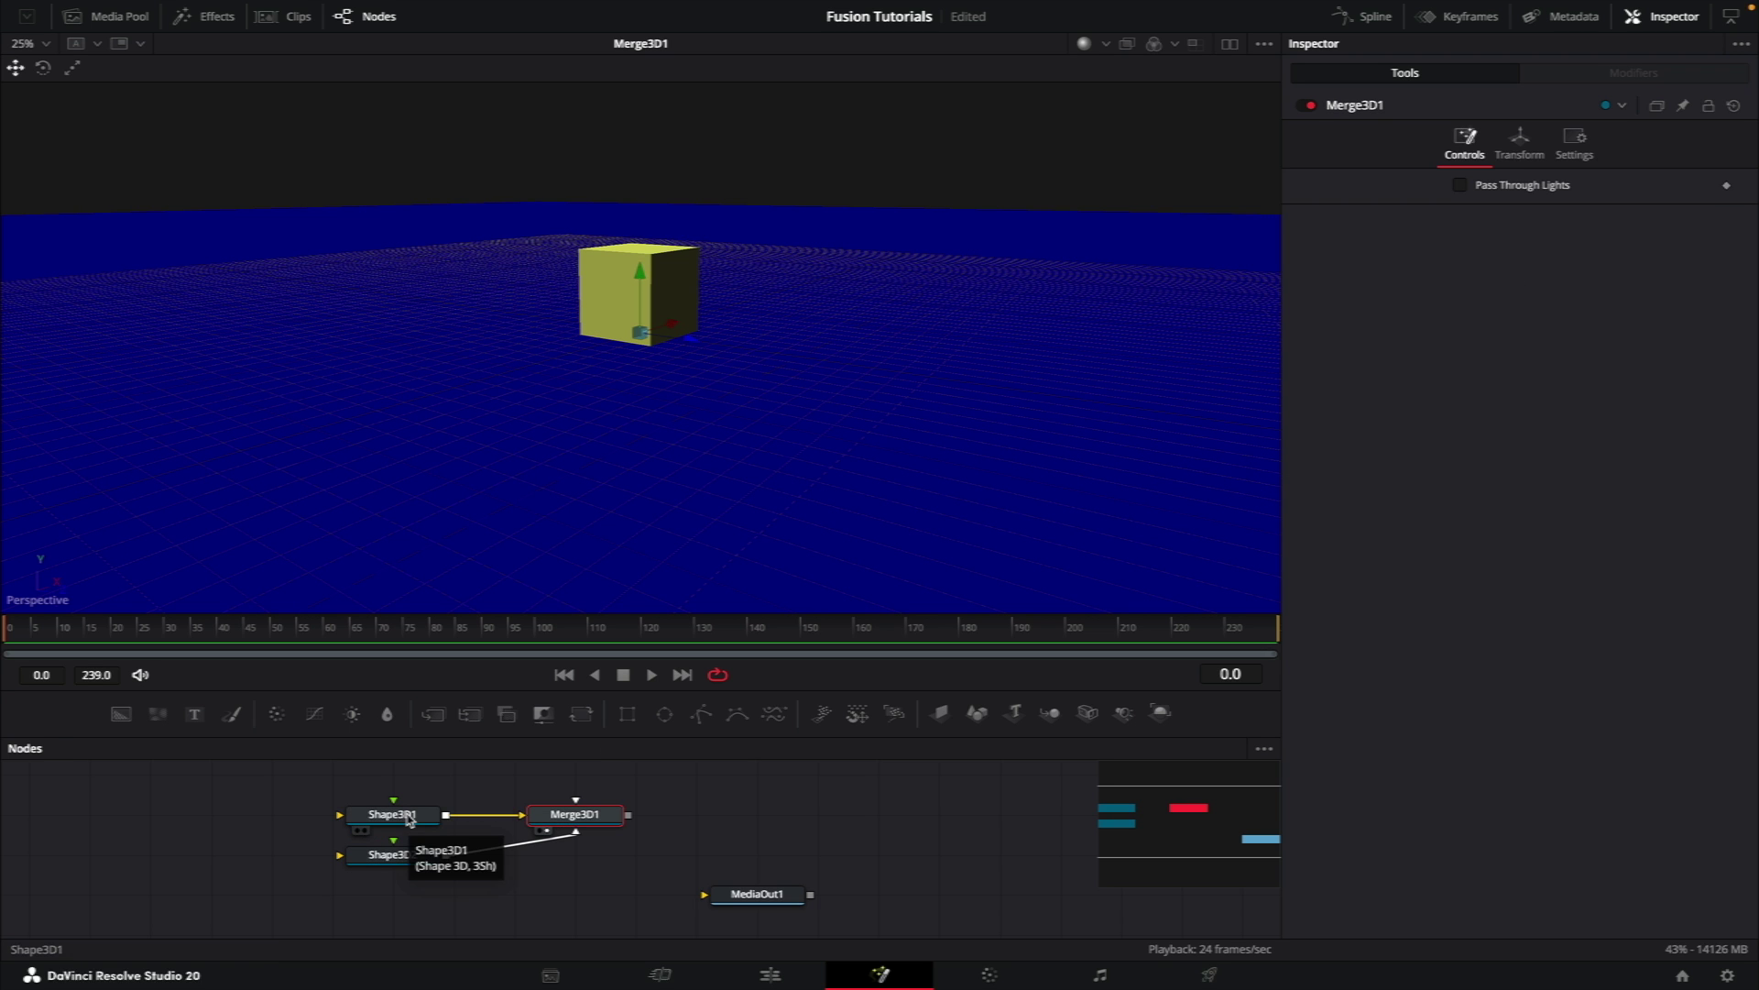
{"action": "left_click", "coordinate": [362, 861]}
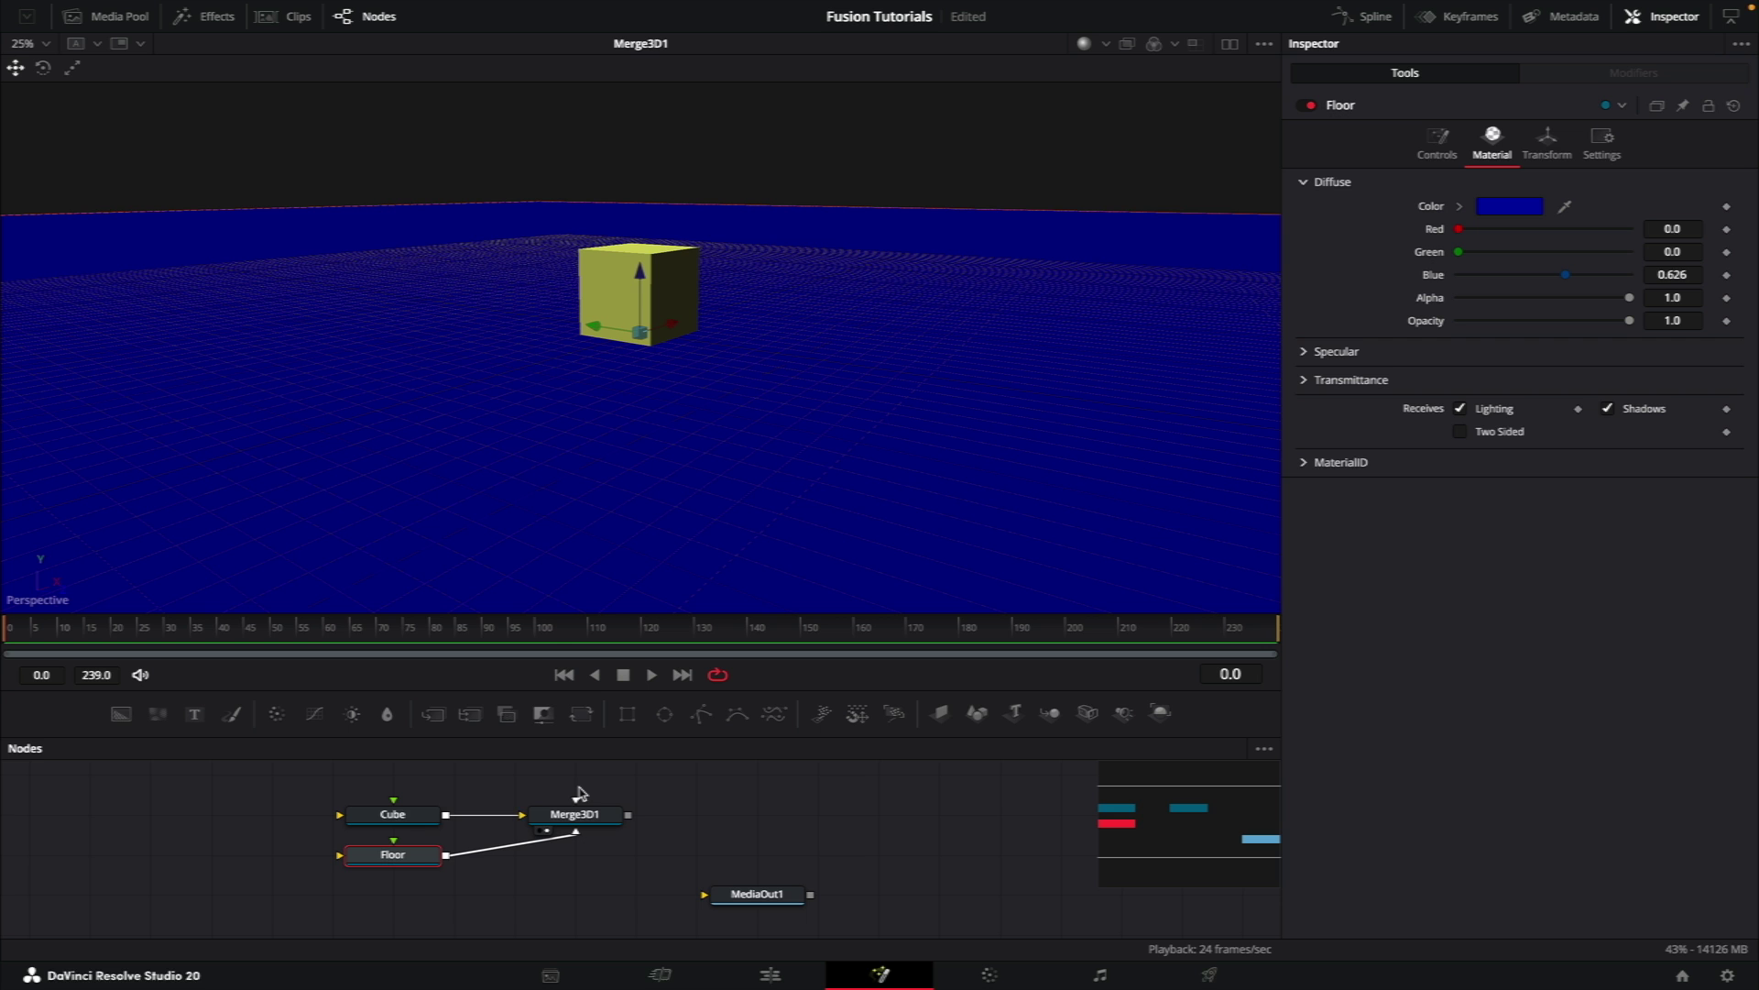
Step: Move the cube's pivot to its bottom edge: Pivot X 0.5, Pivot Y -0.5
{"action": "left_click_drag", "start_coordinate": [733, 359], "coordinate": [550, 321]}
{"action": "left_click", "coordinate": [550, 321]}
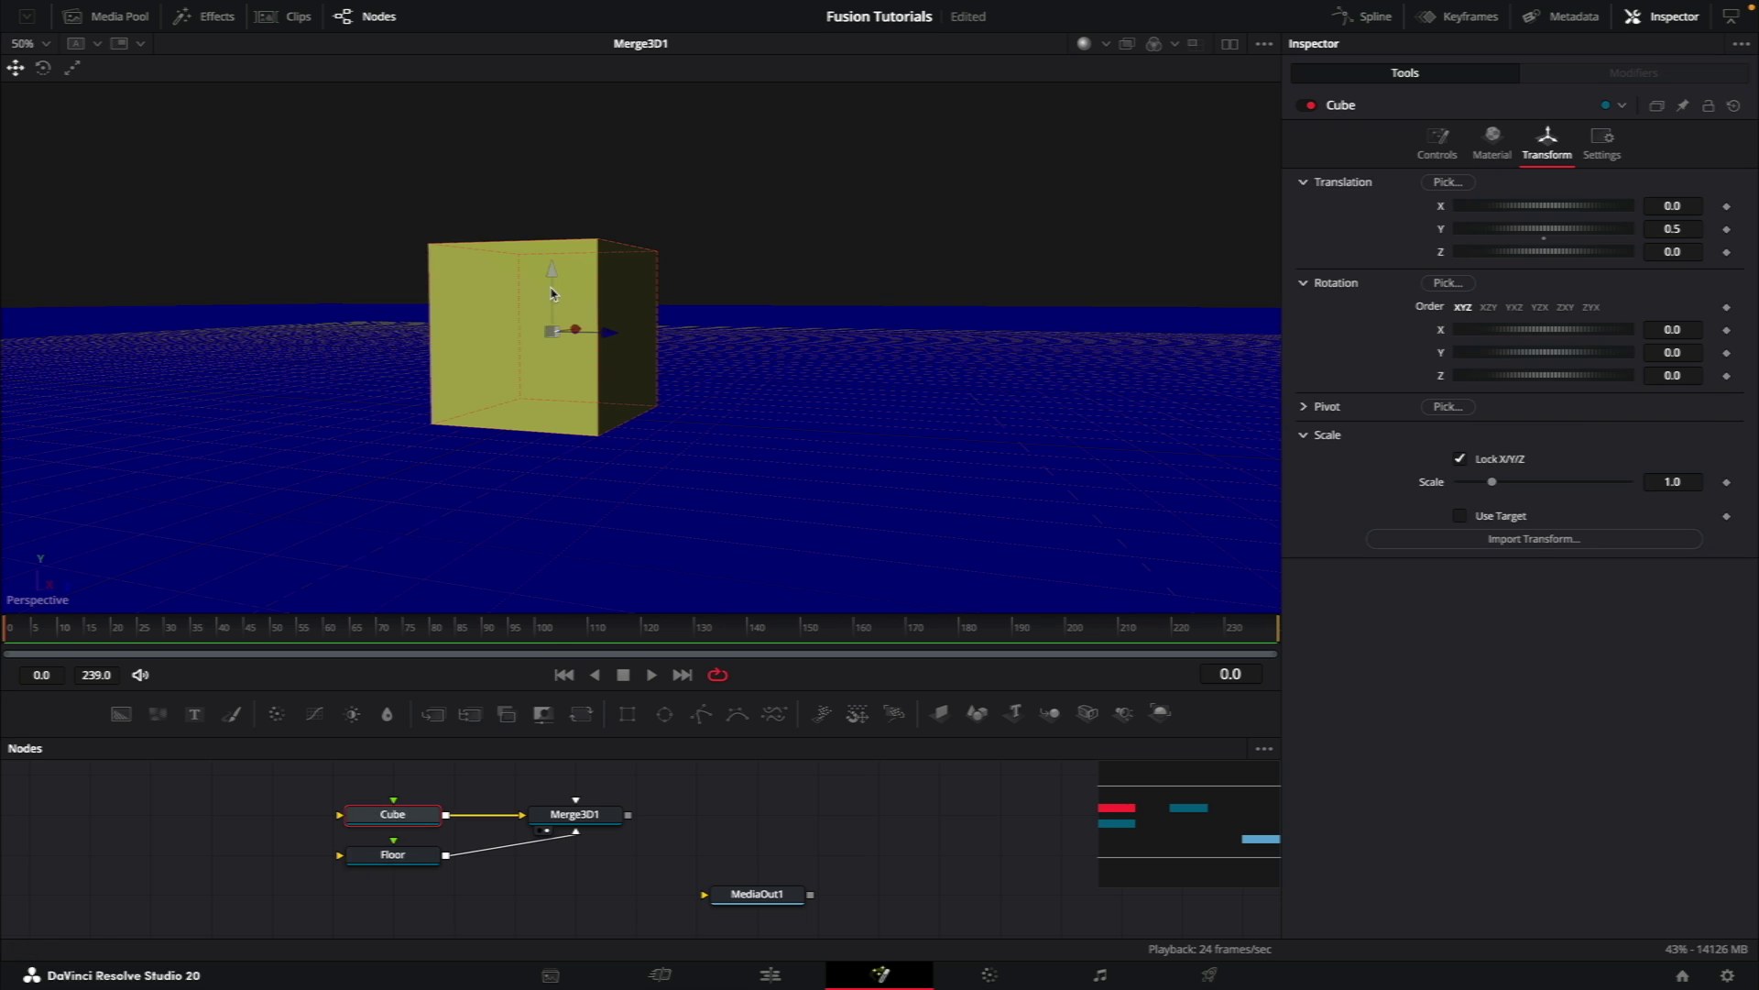
{"action": "mouse_move", "coordinate": [547, 446]}
{"action": "left_mouse_down"}
{"action": "mouse_move", "coordinate": [570, 455]}
{"action": "mouse_move", "coordinate": [522, 470]}
{"action": "left_mouse_up"}
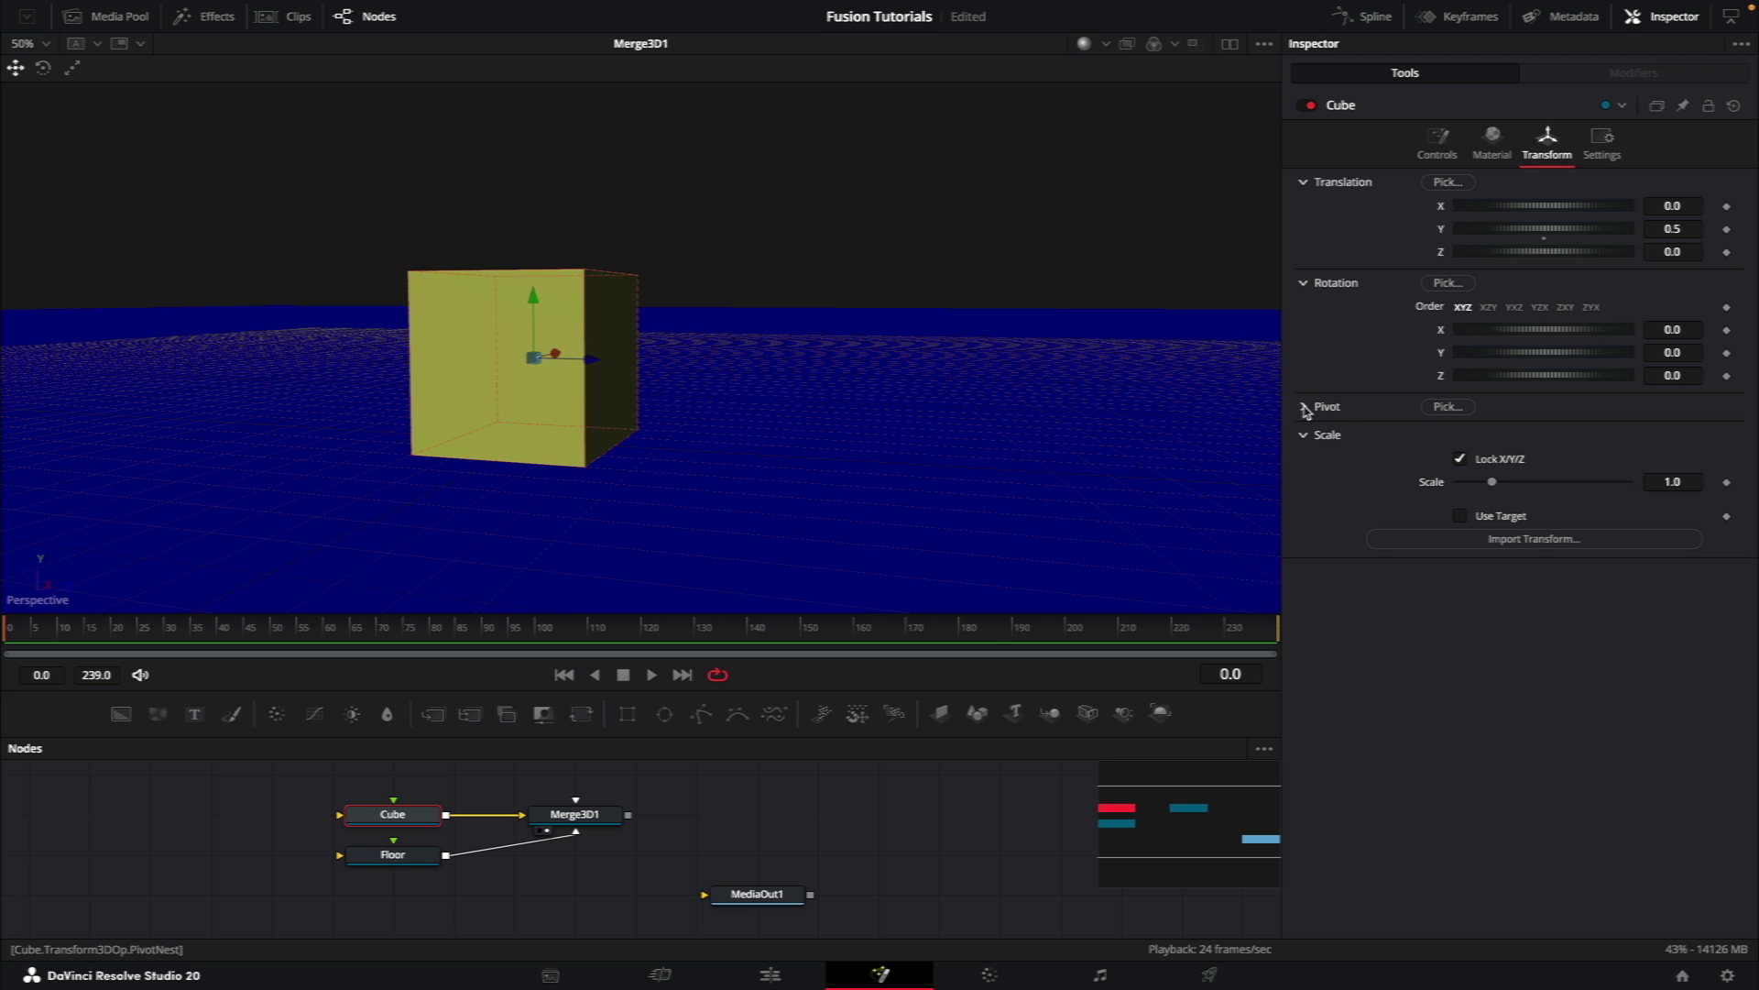
{"action": "left_click", "coordinate": [1304, 407]}
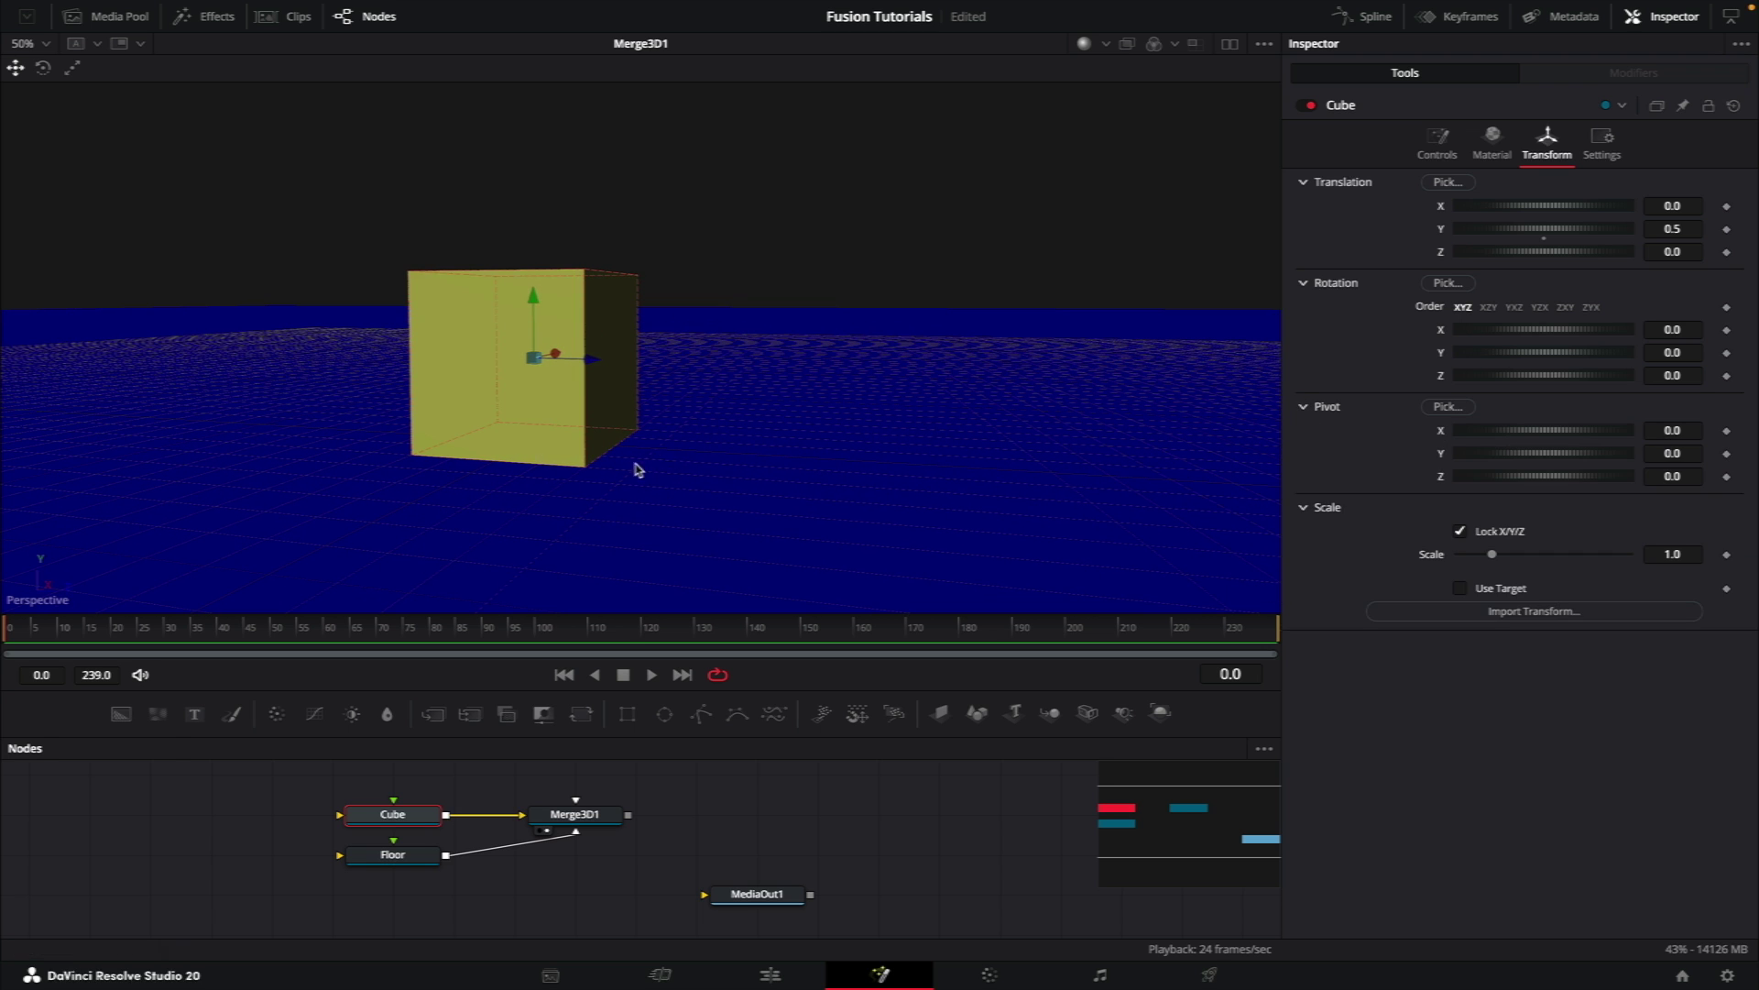
{"action": "left_click", "coordinate": [1673, 430]}
{"action": "type", "text": "0.5"}
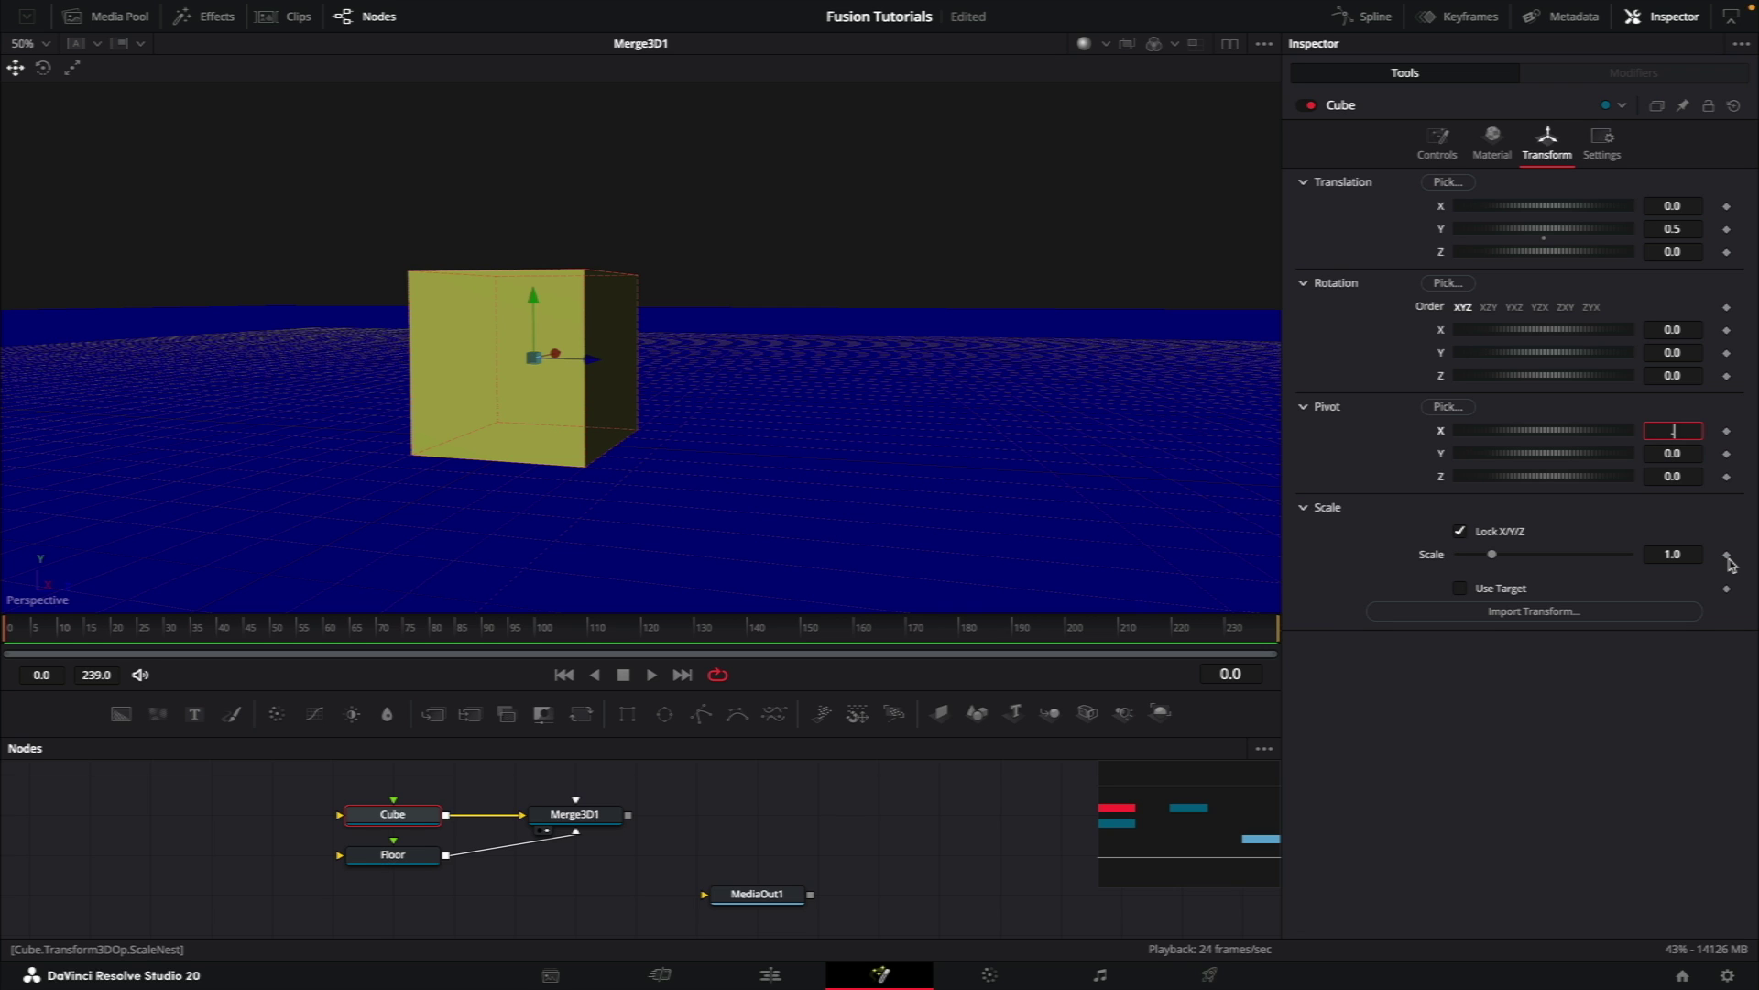
{"action": "key", "text": "Tab"}
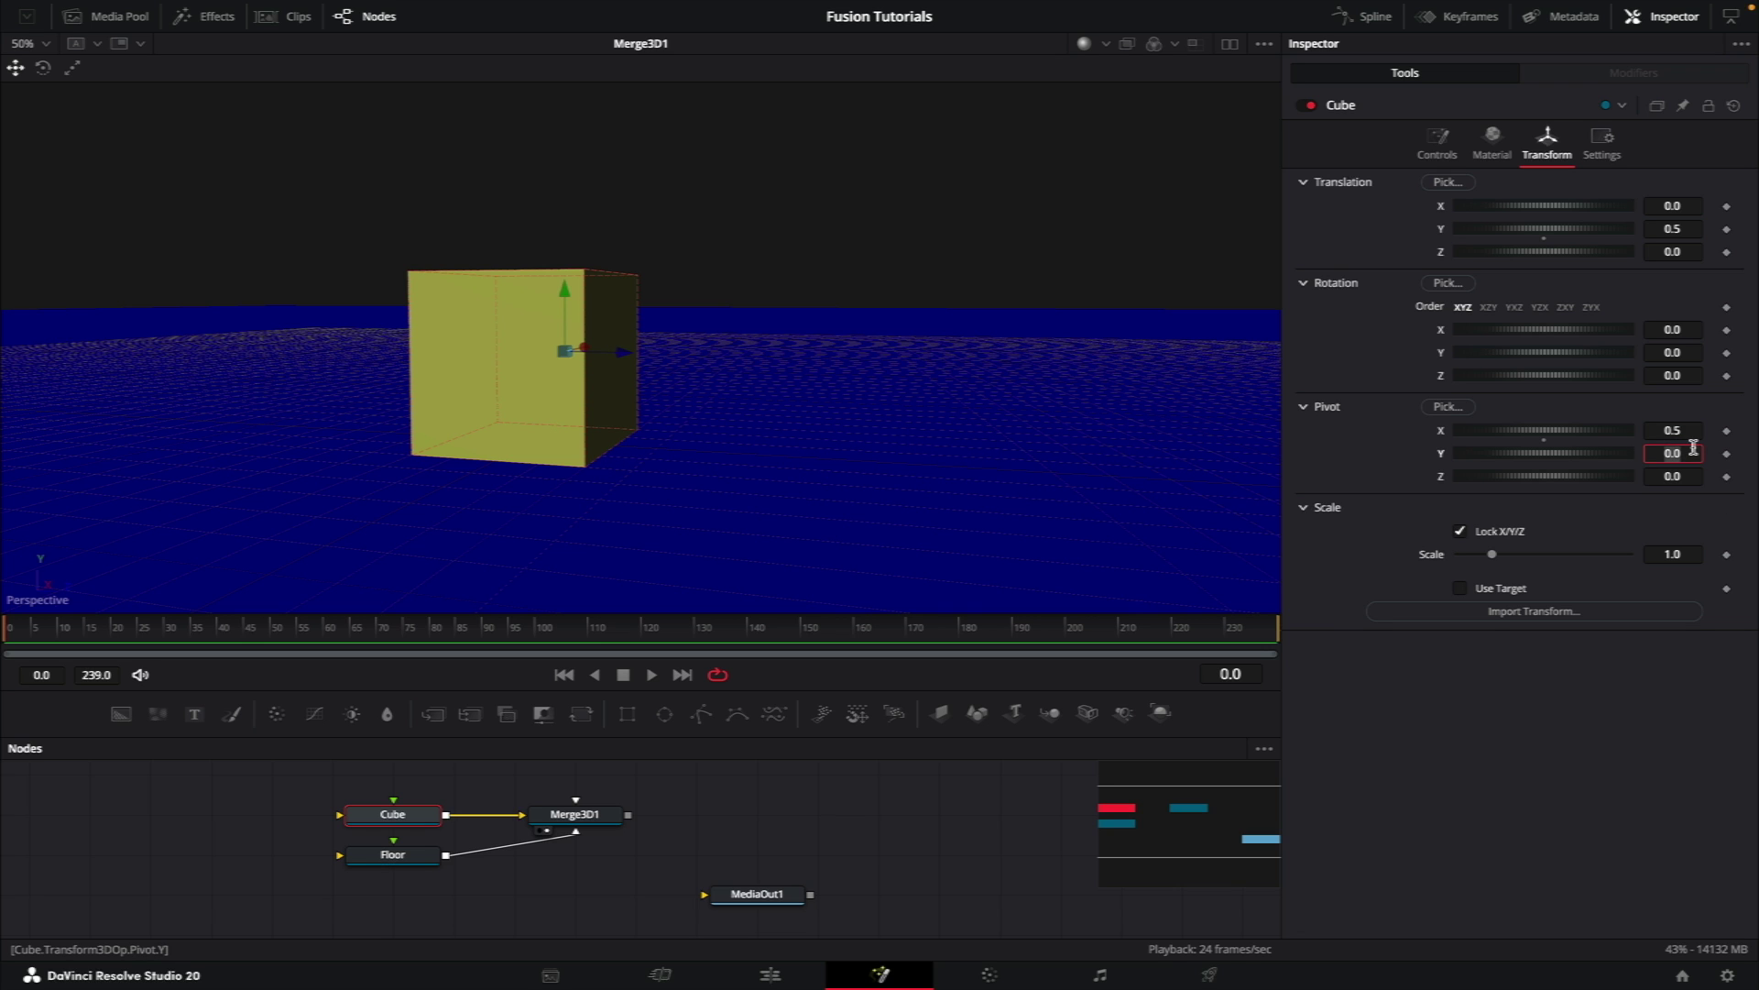
{"action": "type", "text": "-0.5"}
{"action": "key", "text": "Return"}
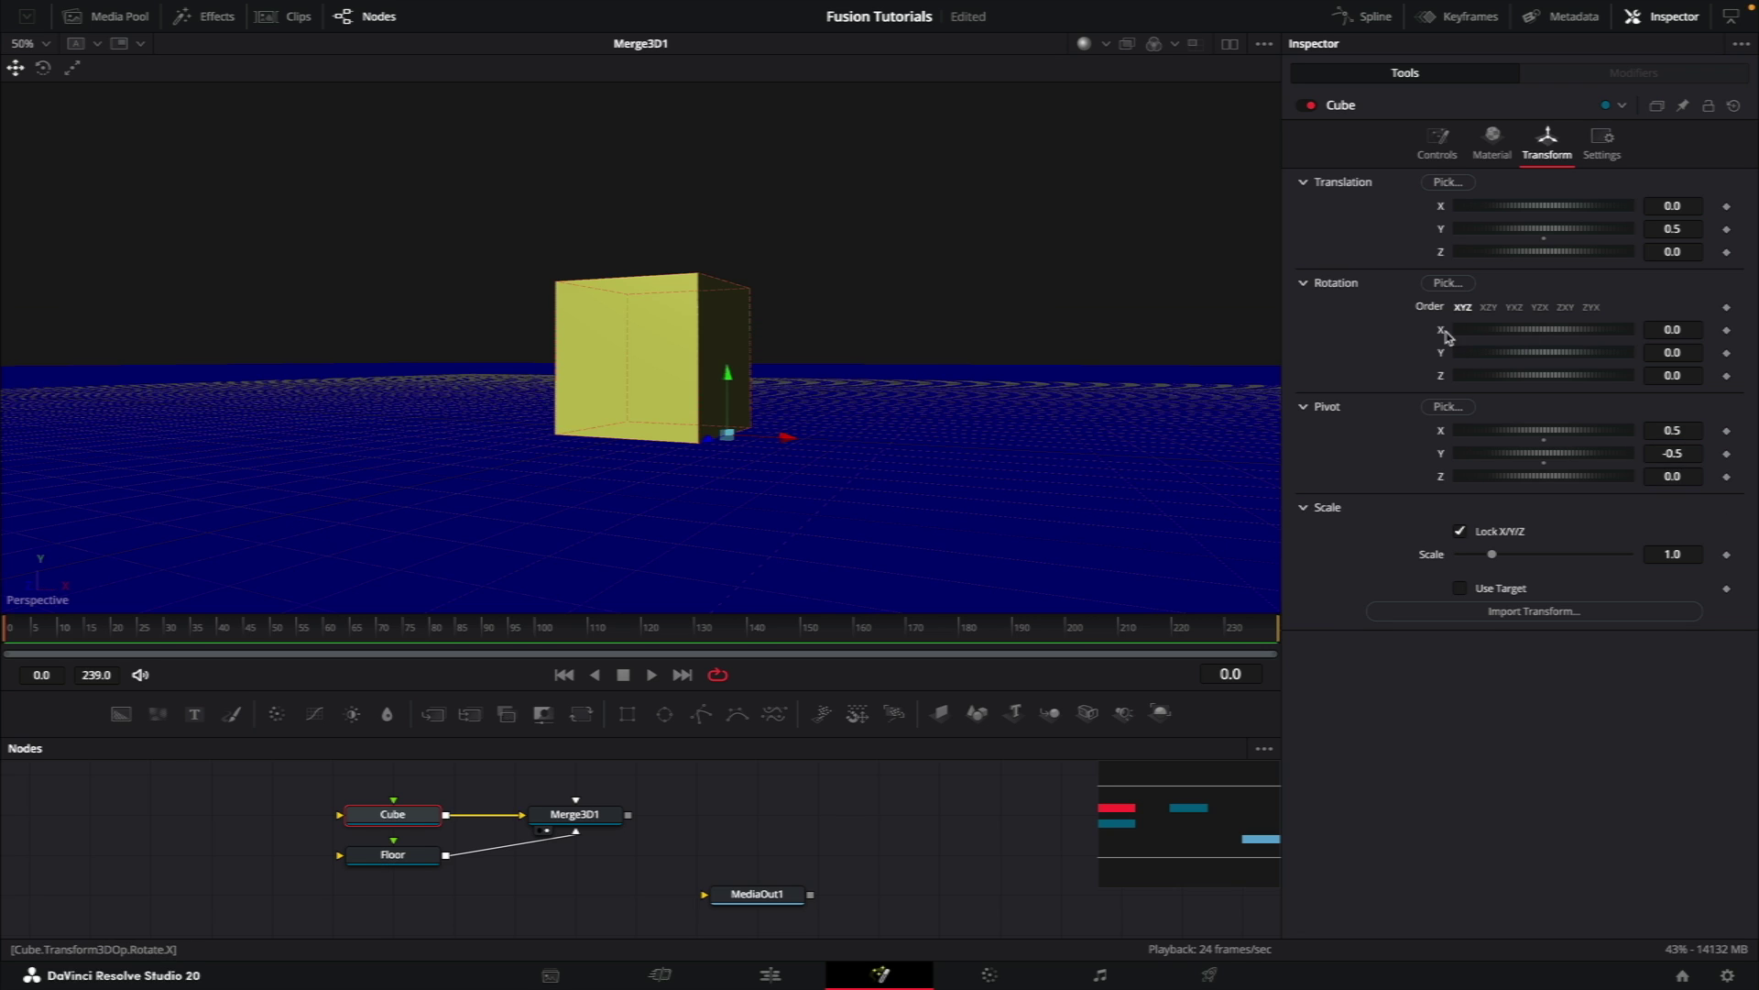
Step: Tilt the cube to Rotation Z -41.8 around that edge and deselect the Cube node
{"action": "mouse_move", "coordinate": [1501, 380]}
{"action": "left_mouse_down"}
{"action": "mouse_move", "coordinate": [1450, 374]}
{"action": "mouse_move", "coordinate": [1480, 376]}
{"action": "left_mouse_up"}
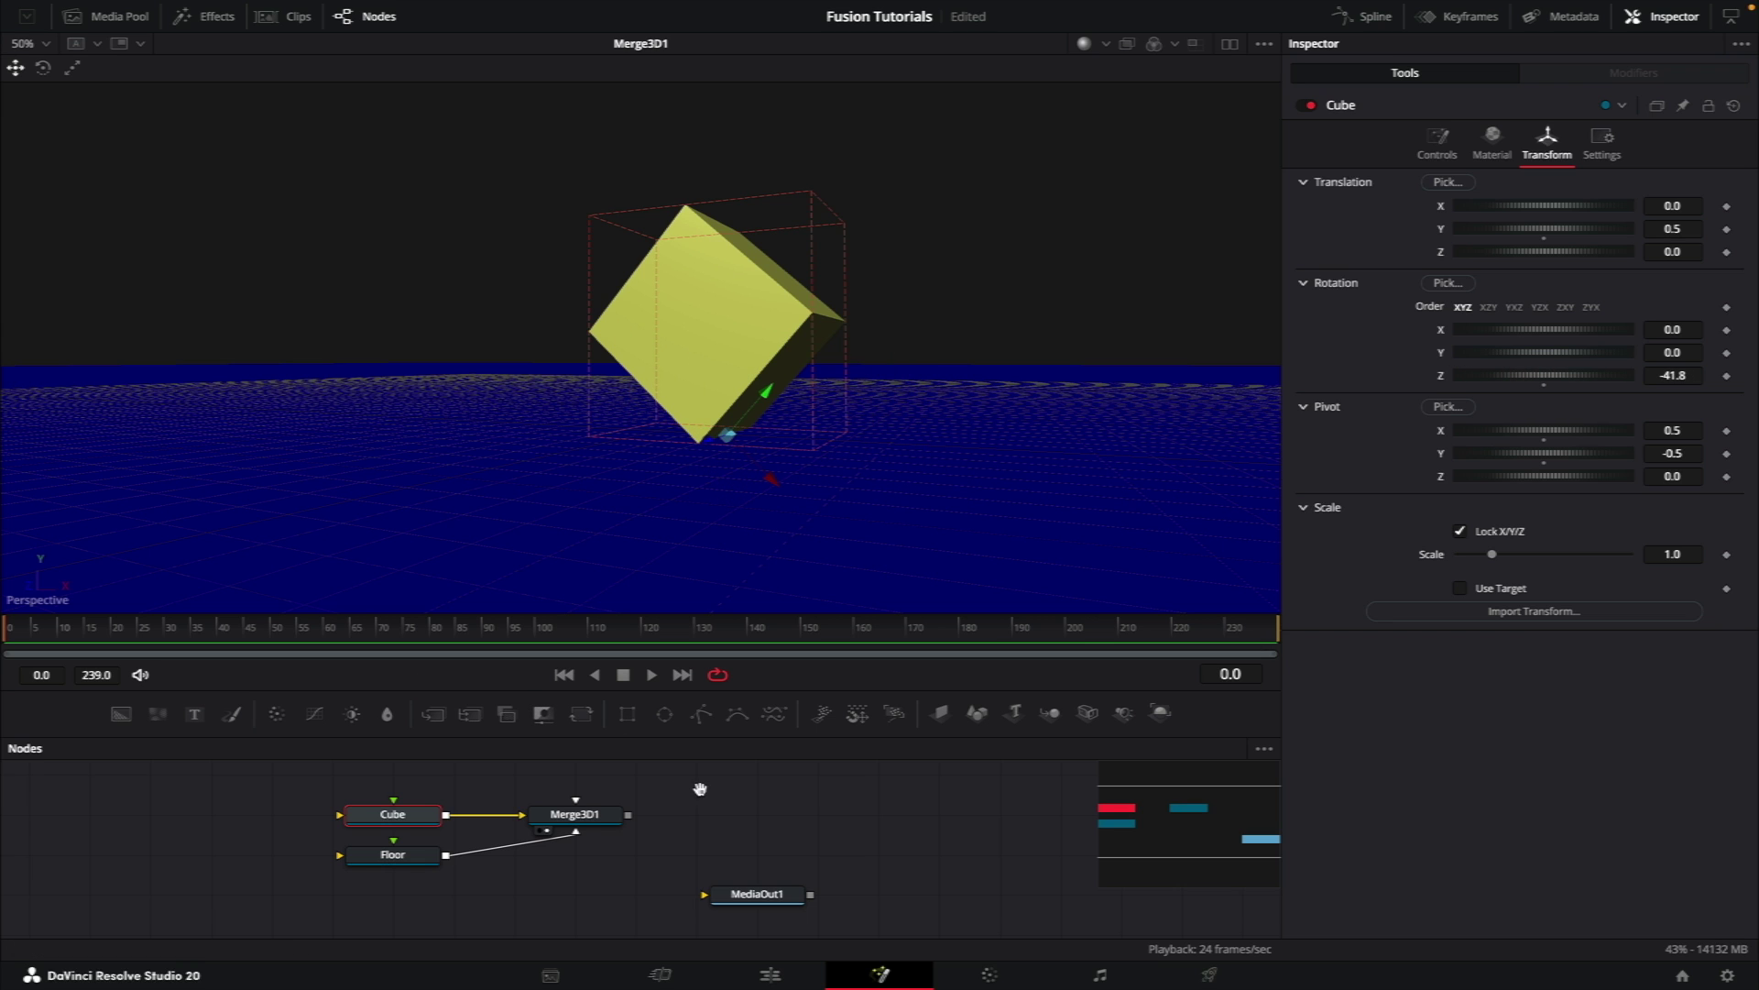
{"action": "left_click_drag", "start_coordinate": [700, 789], "coordinate": [701, 820]}
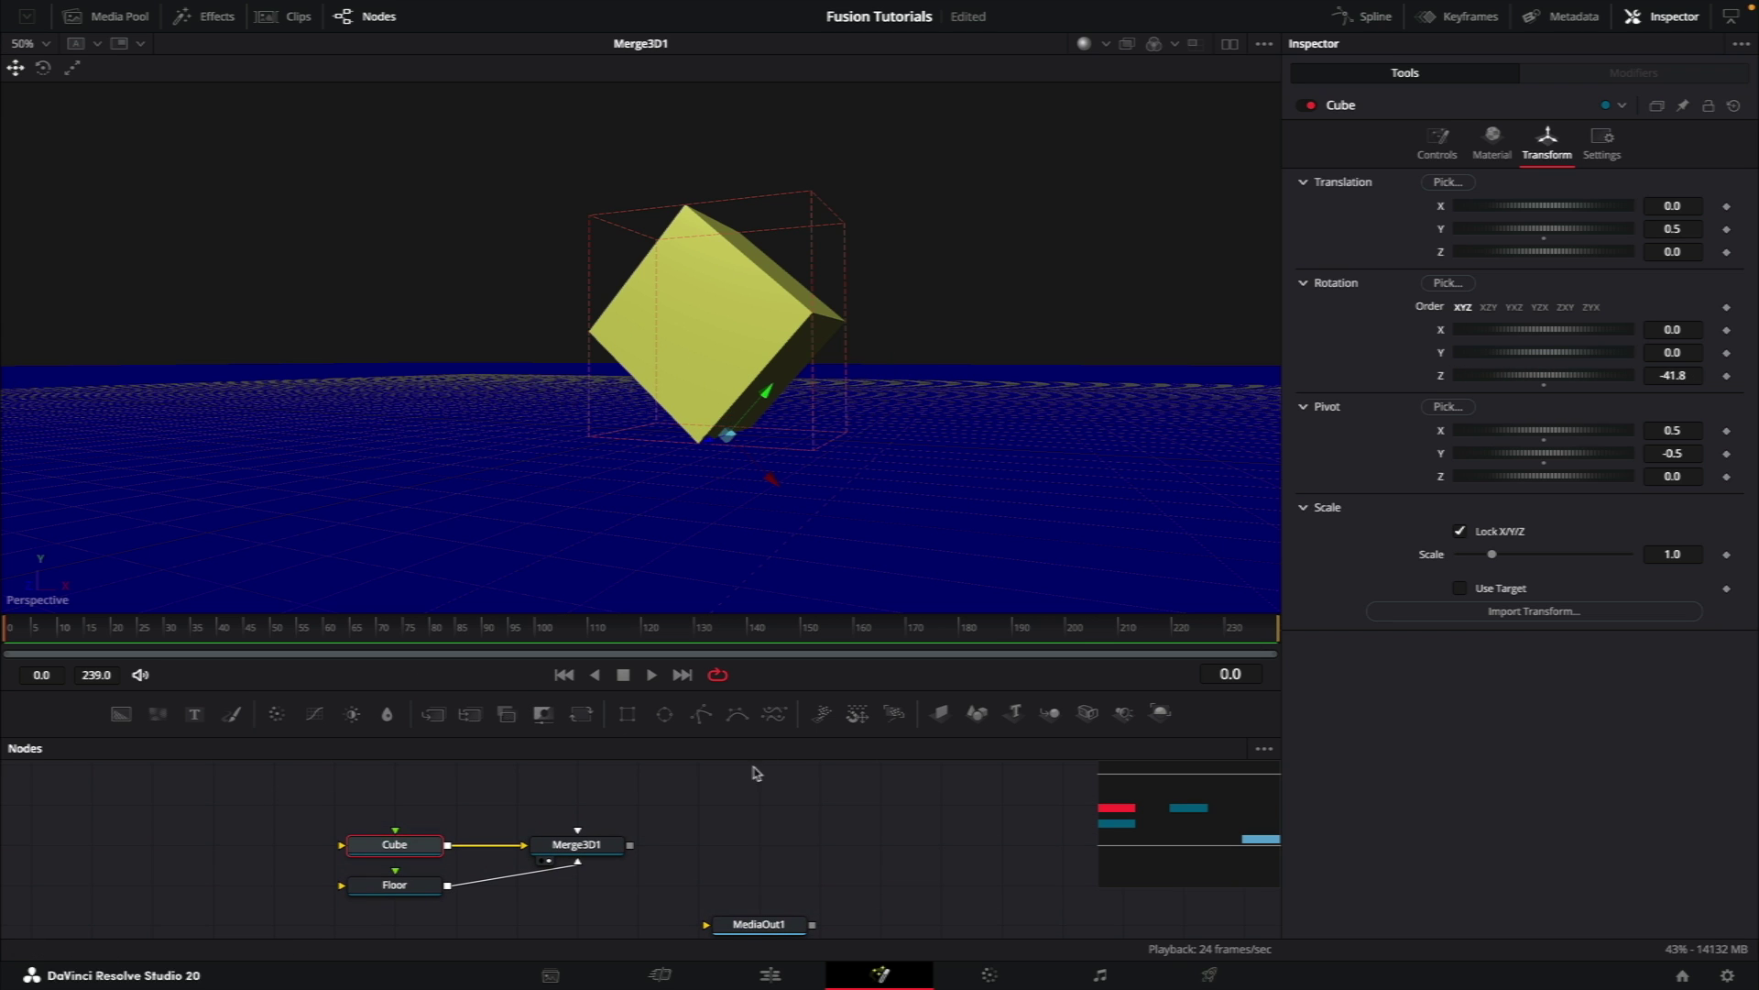
{"action": "left_click", "coordinate": [750, 801]}
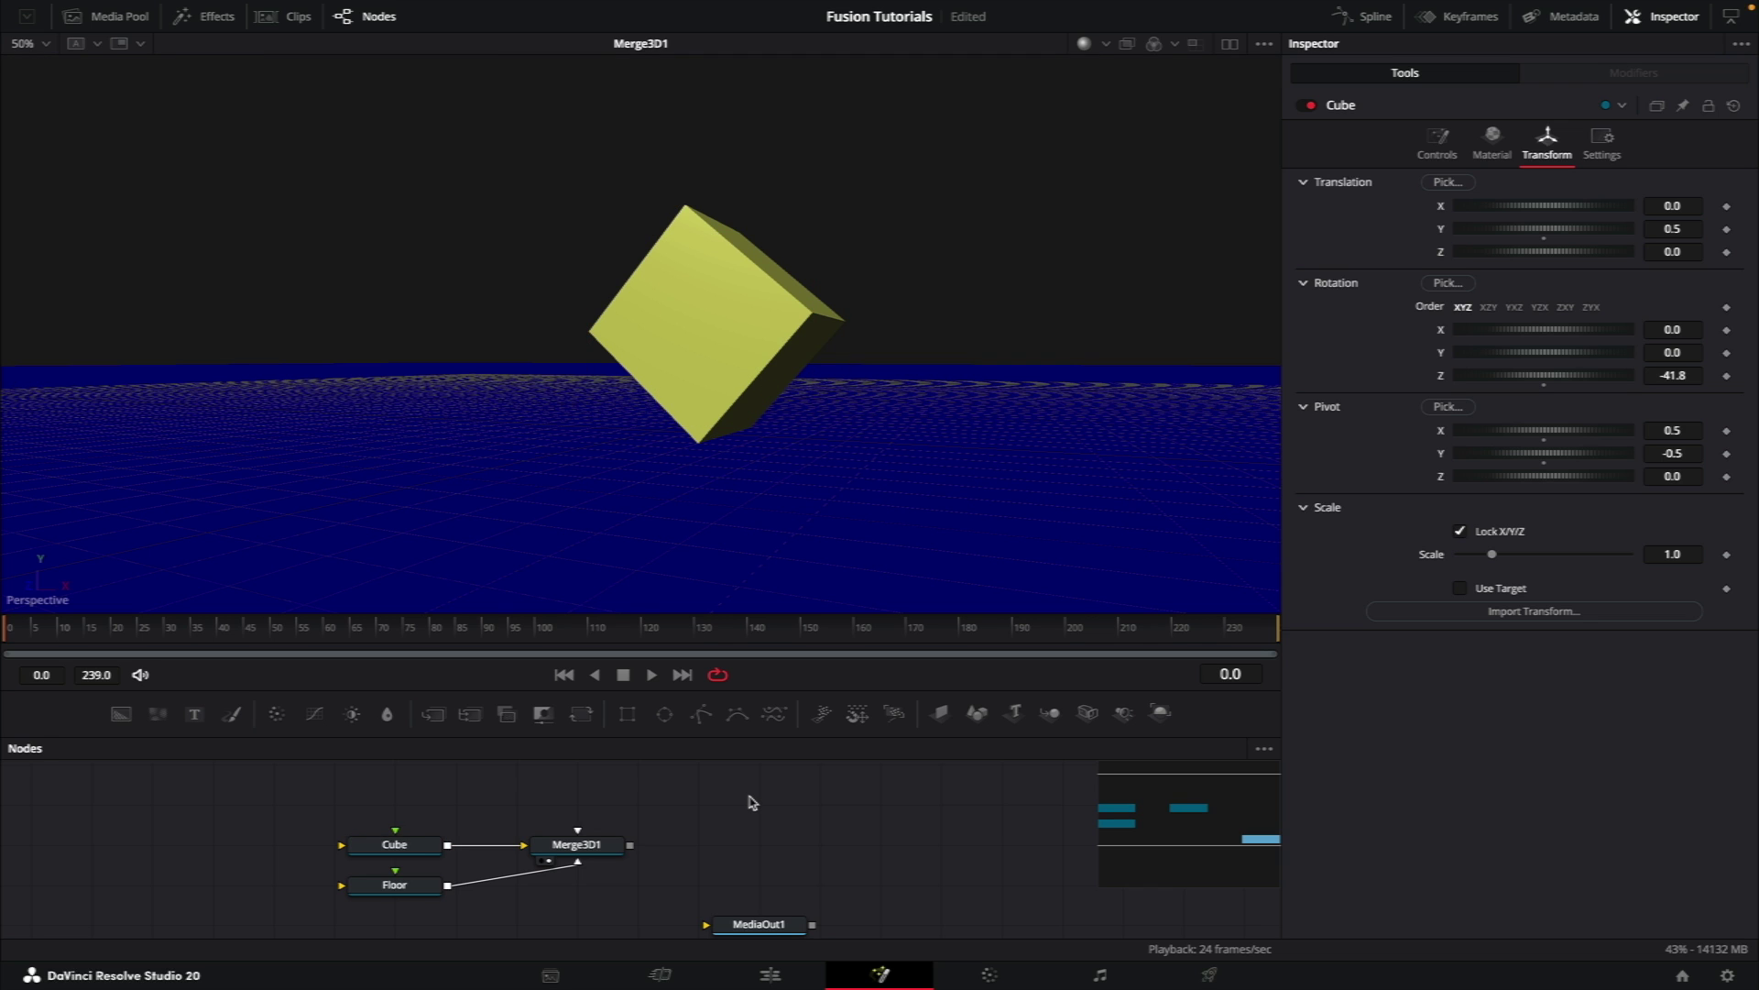
Step: Add a Transform node using the xf search and rename it Xf
{"action": "key", "text": "shift+space"}
{"action": "type", "text": "3sh"}
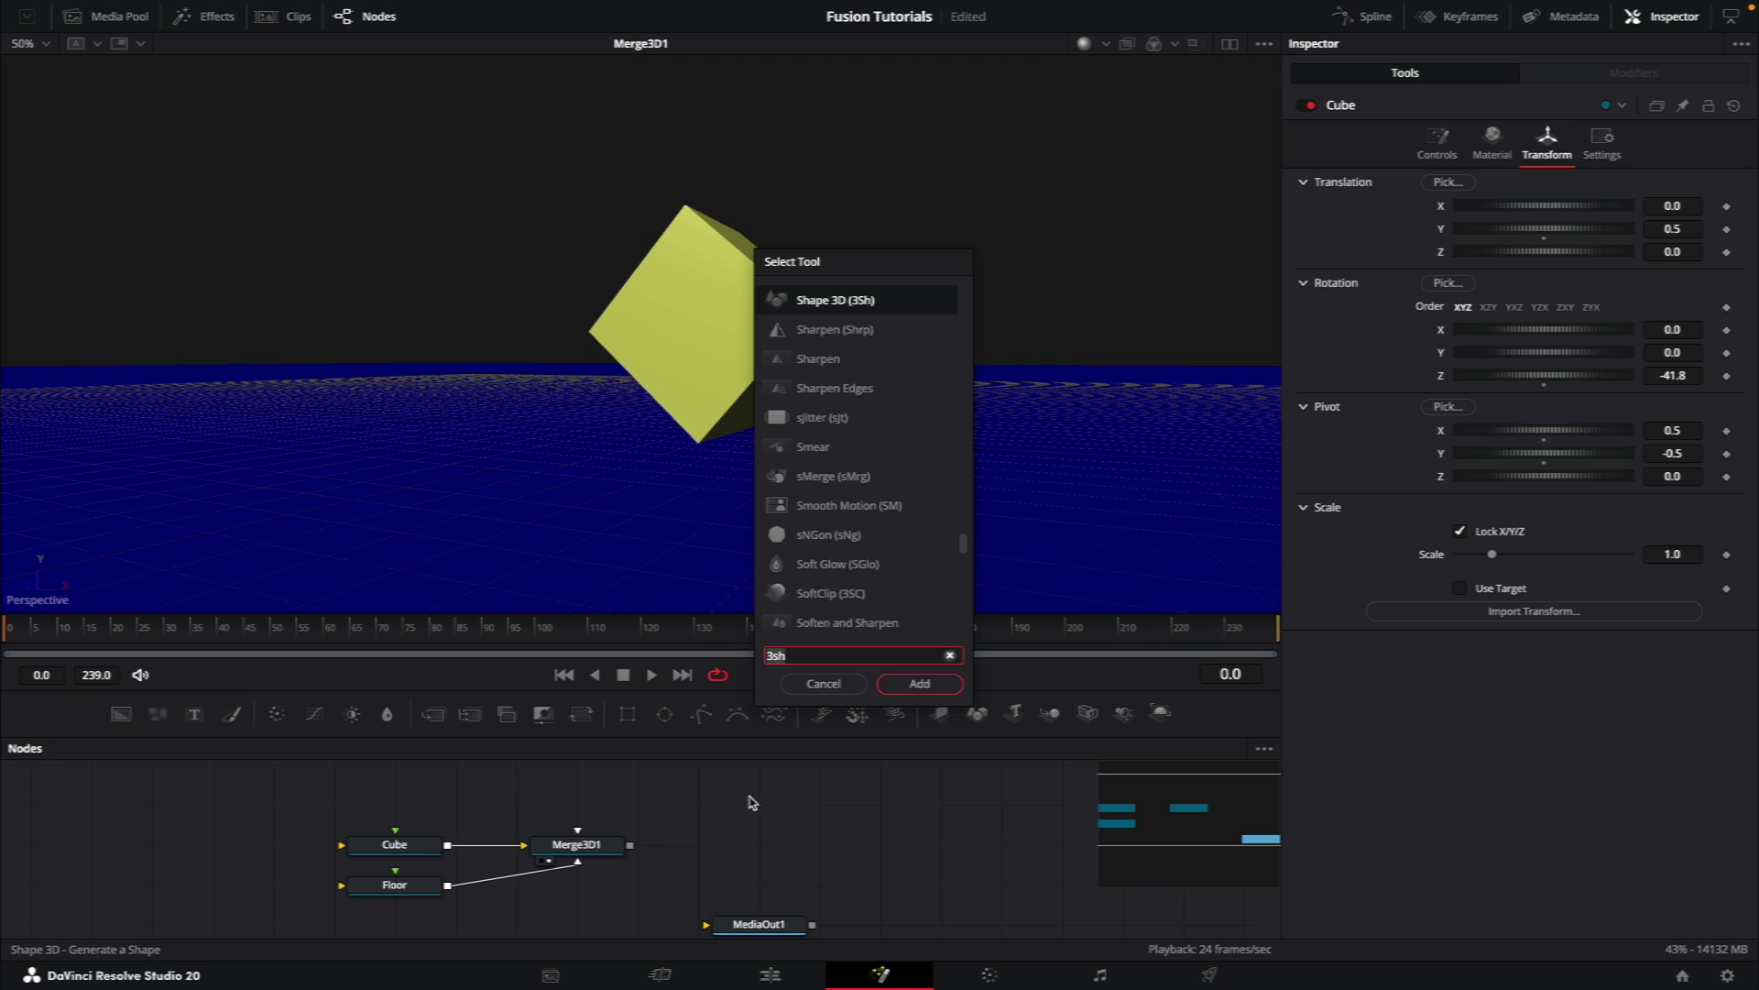
{"action": "key", "text": "BackSpace"}
{"action": "key", "text": "BackSpace"}
{"action": "key", "text": "BackSpace"}
{"action": "type", "text": "xf"}
{"action": "key", "text": "Return"}
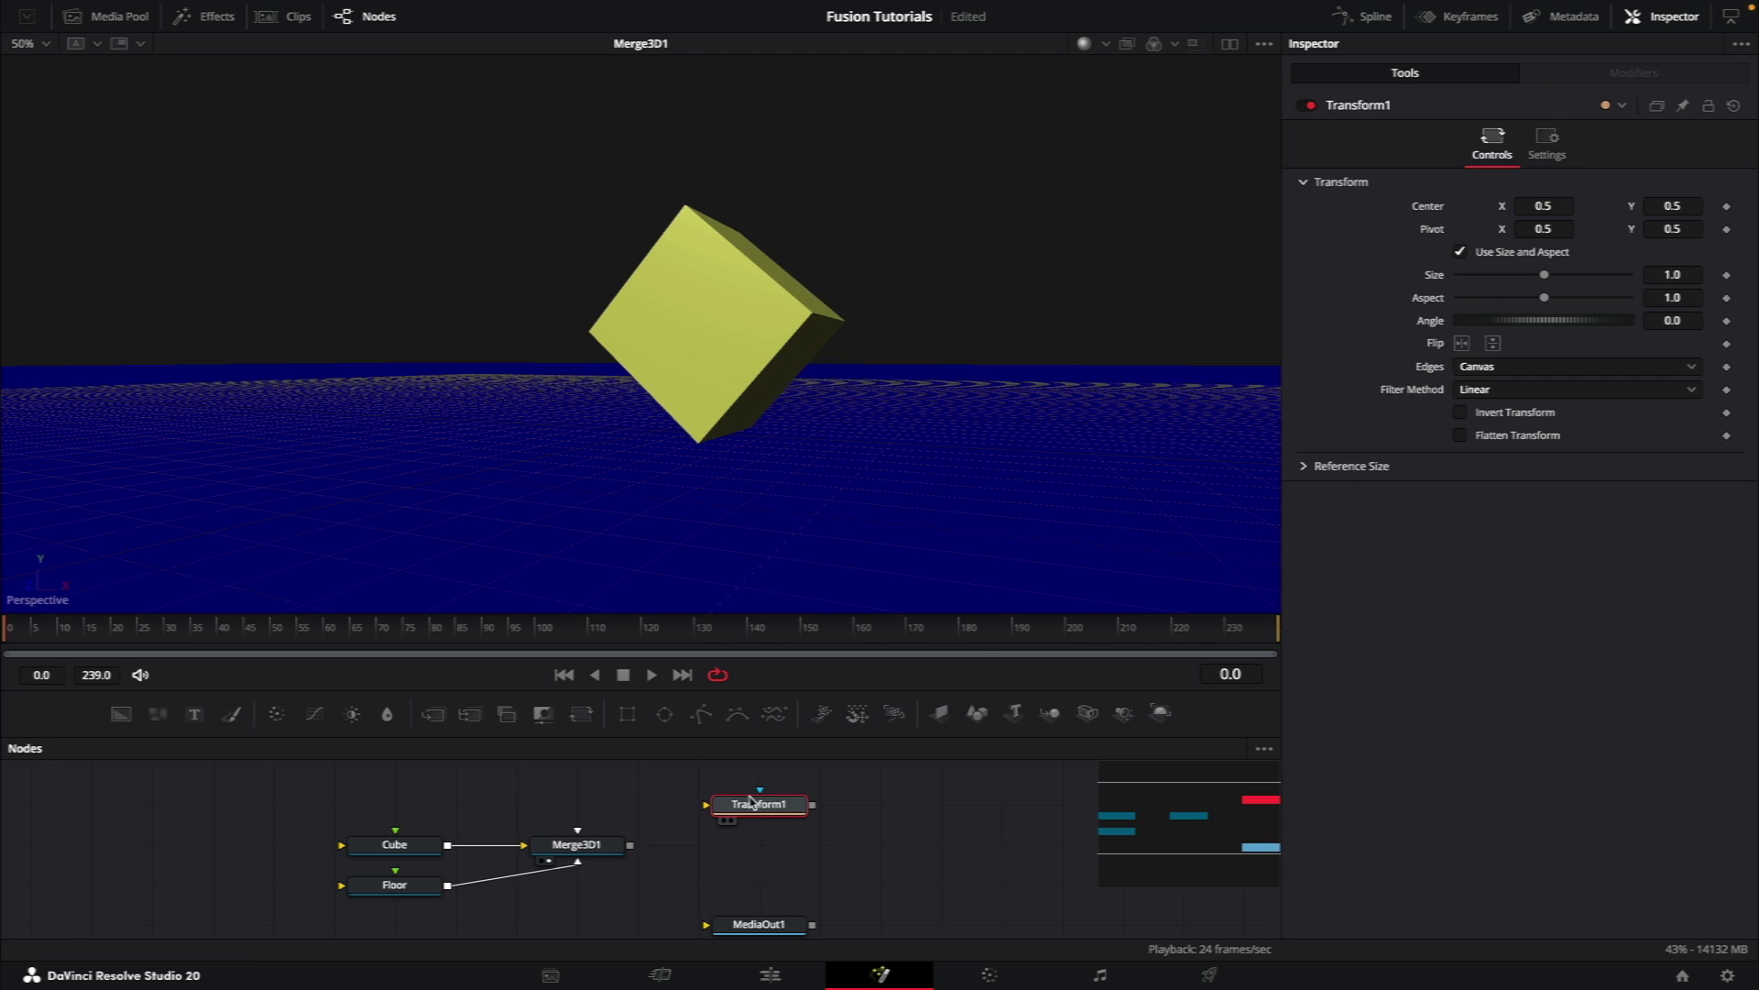
{"action": "key", "text": "F2"}
{"action": "type", "text": "Xf"}
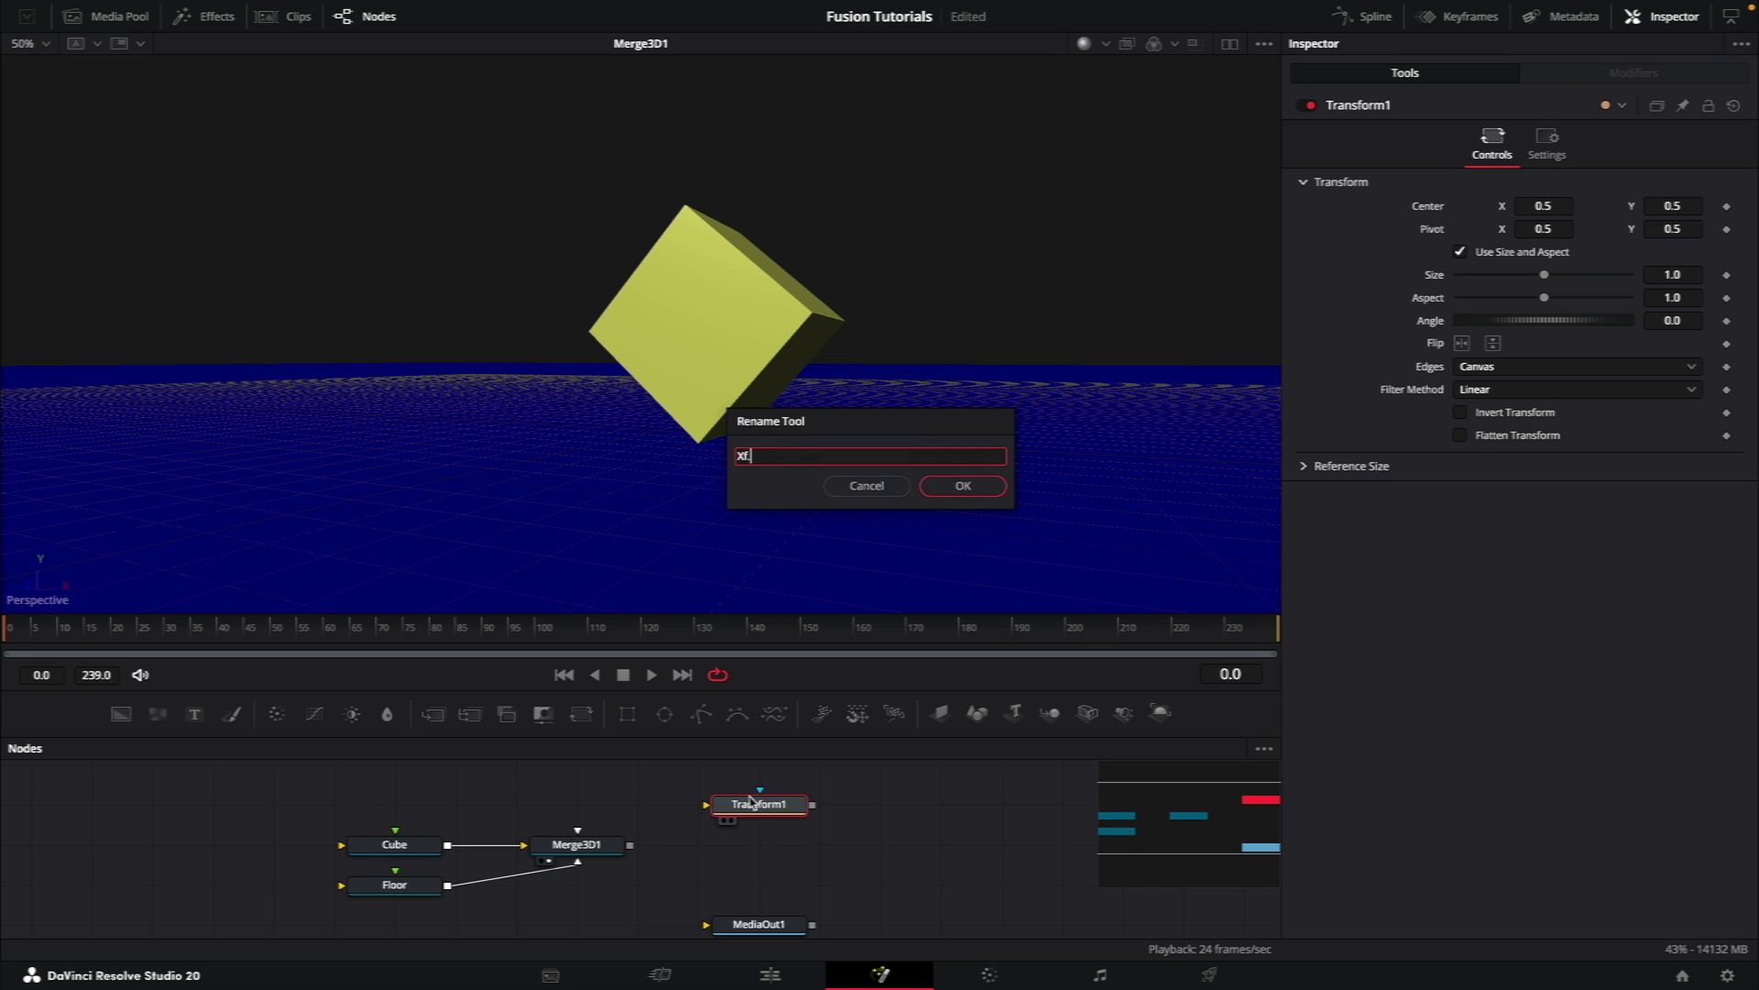
{"action": "key", "text": "Return"}
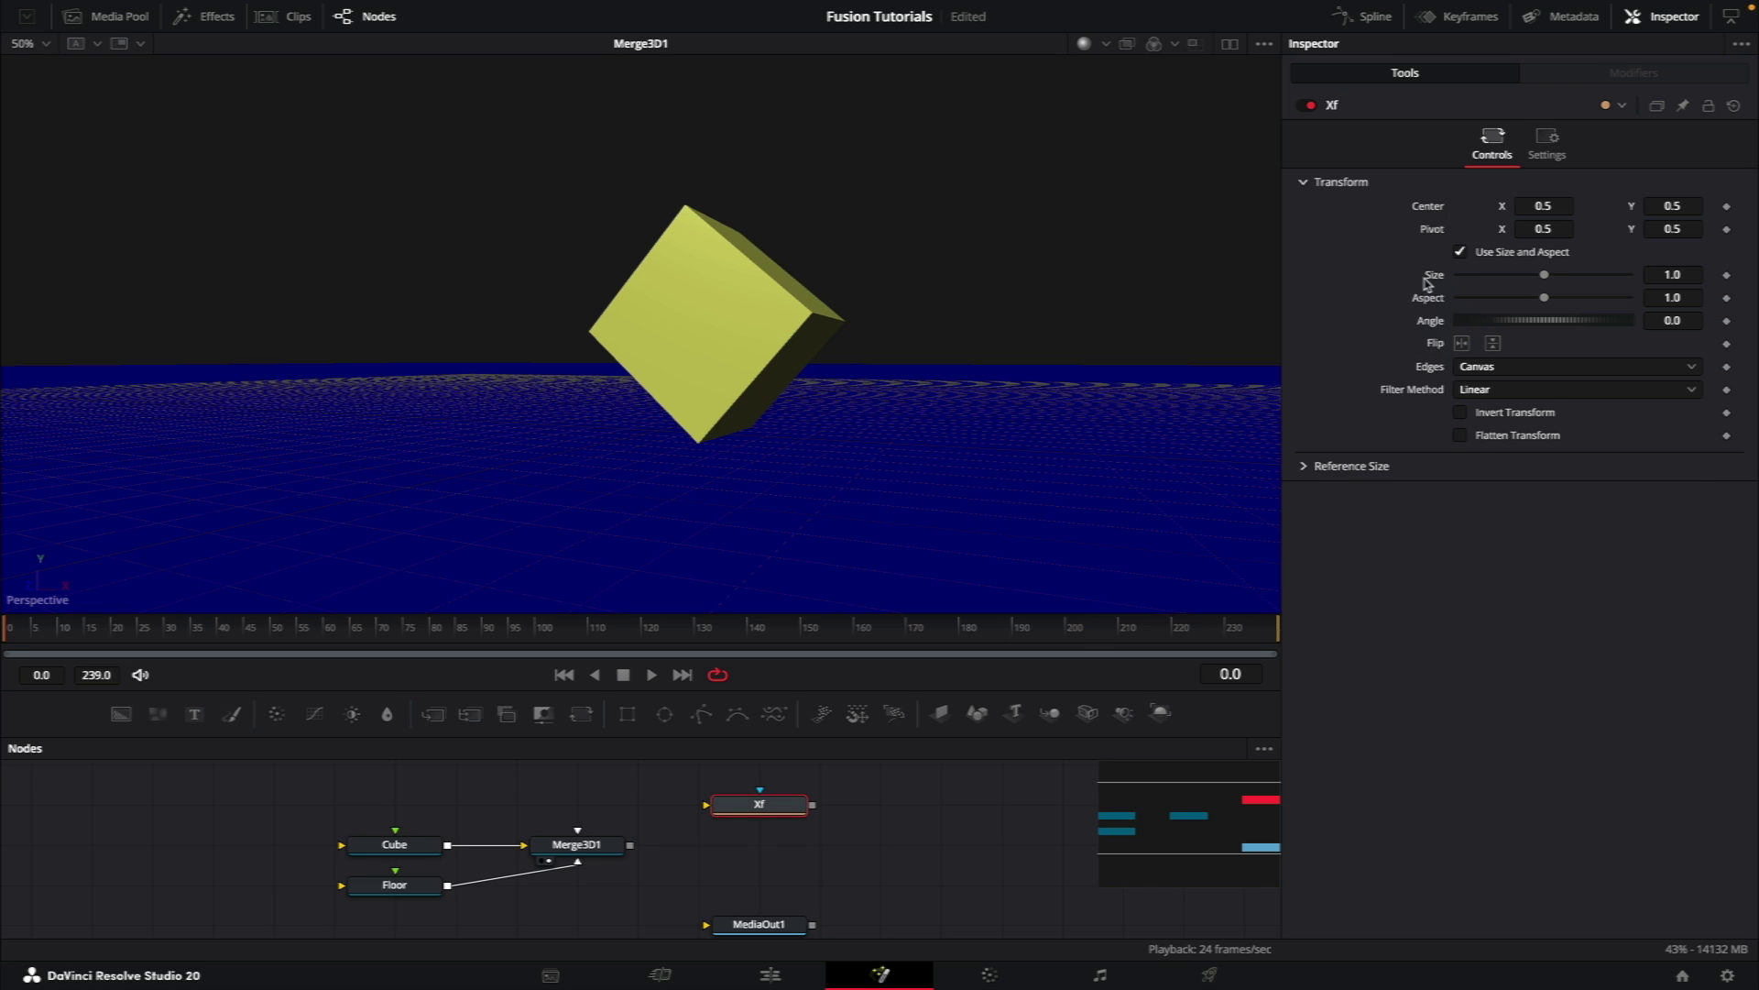
Step: Give the Xf Angle the expression time*5
{"action": "right_click", "coordinate": [1548, 325]}
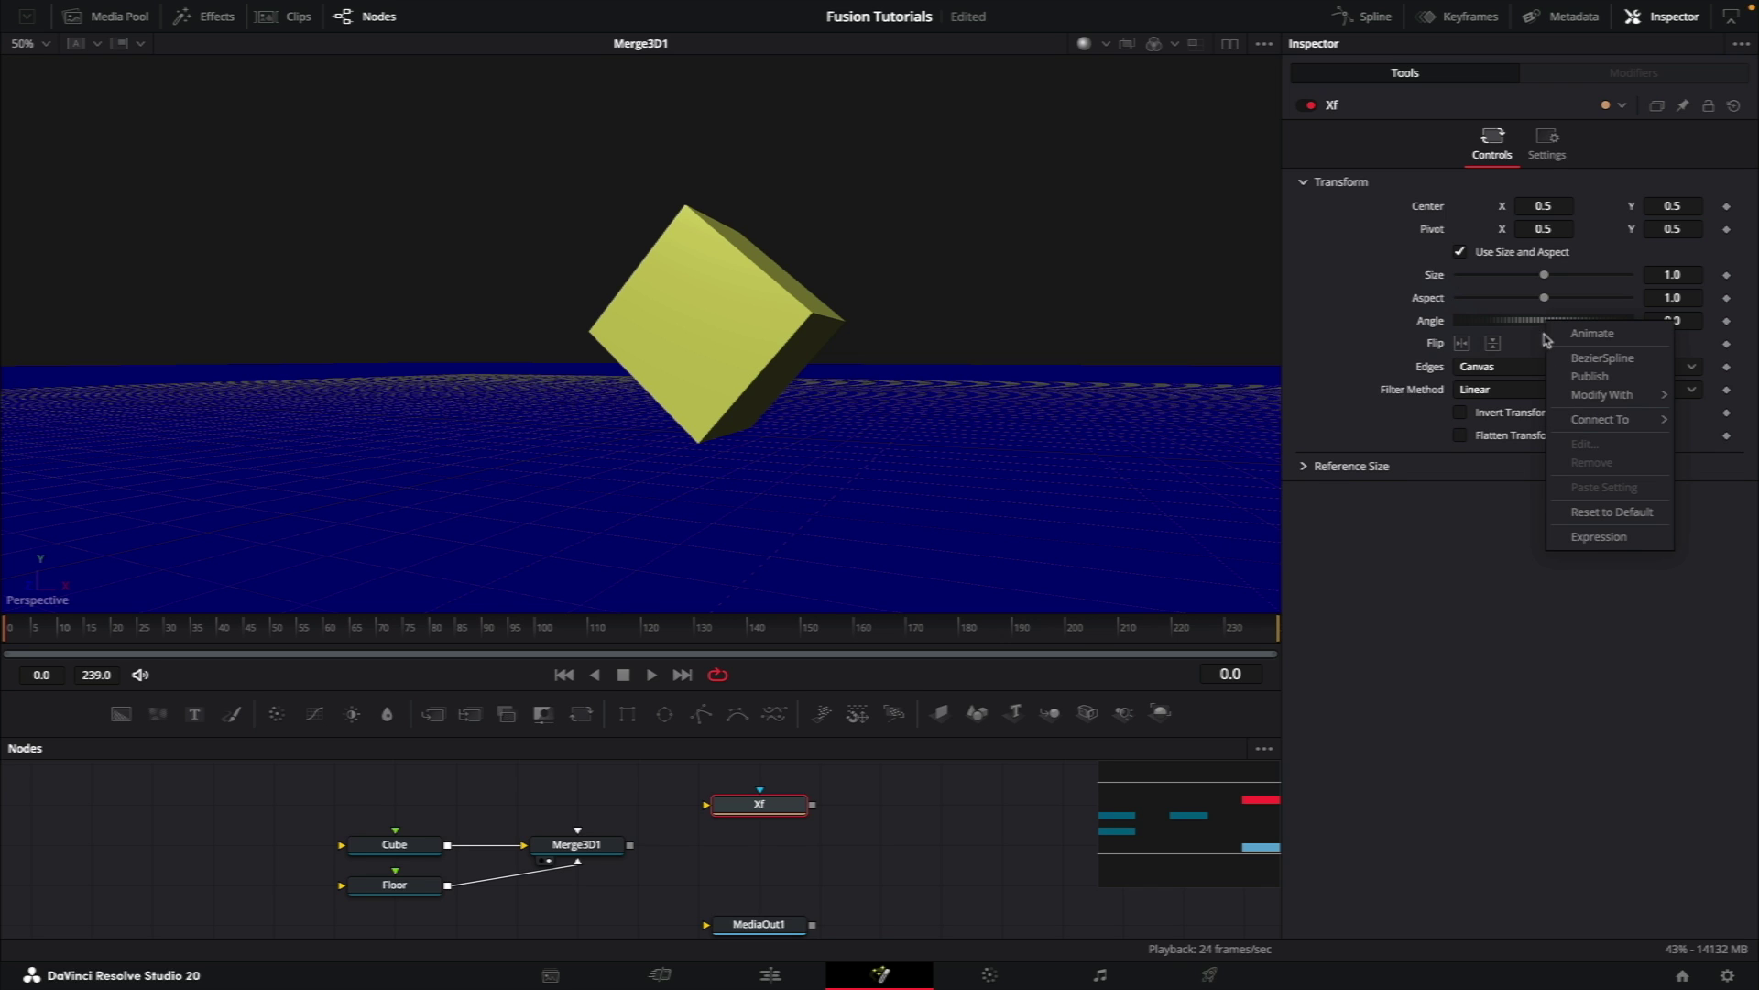
{"action": "left_click", "coordinate": [1618, 540]}
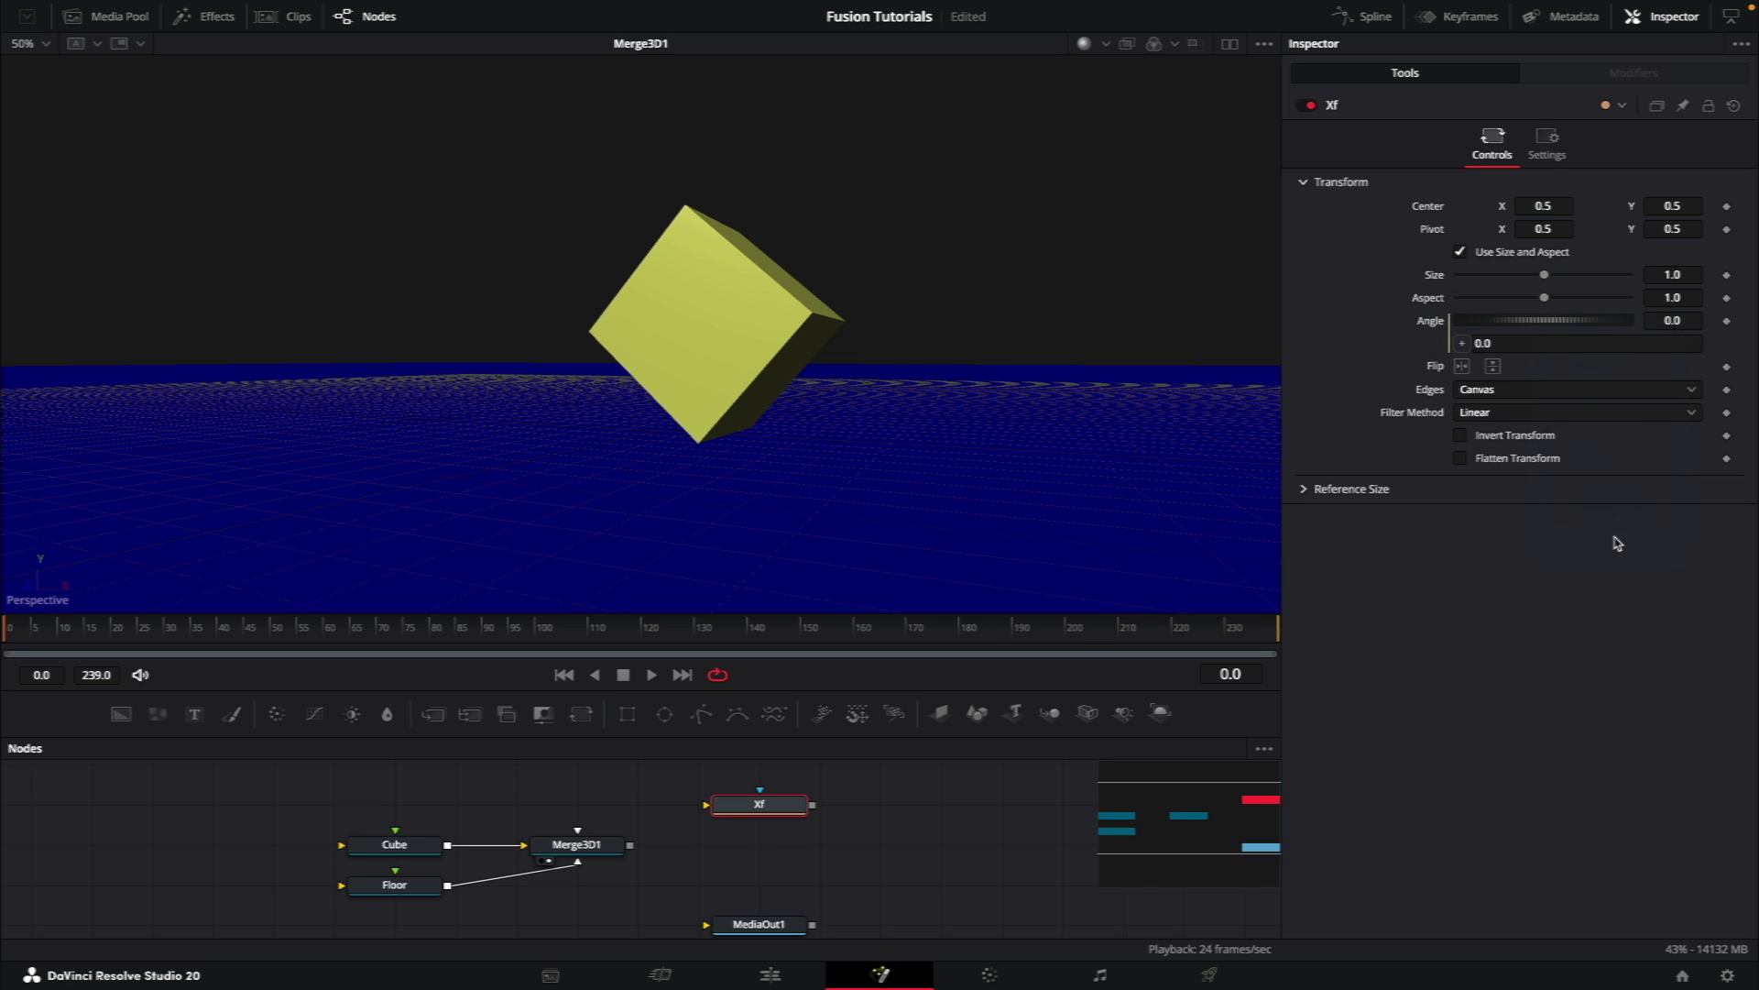
{"action": "left_click", "coordinate": [1573, 344]}
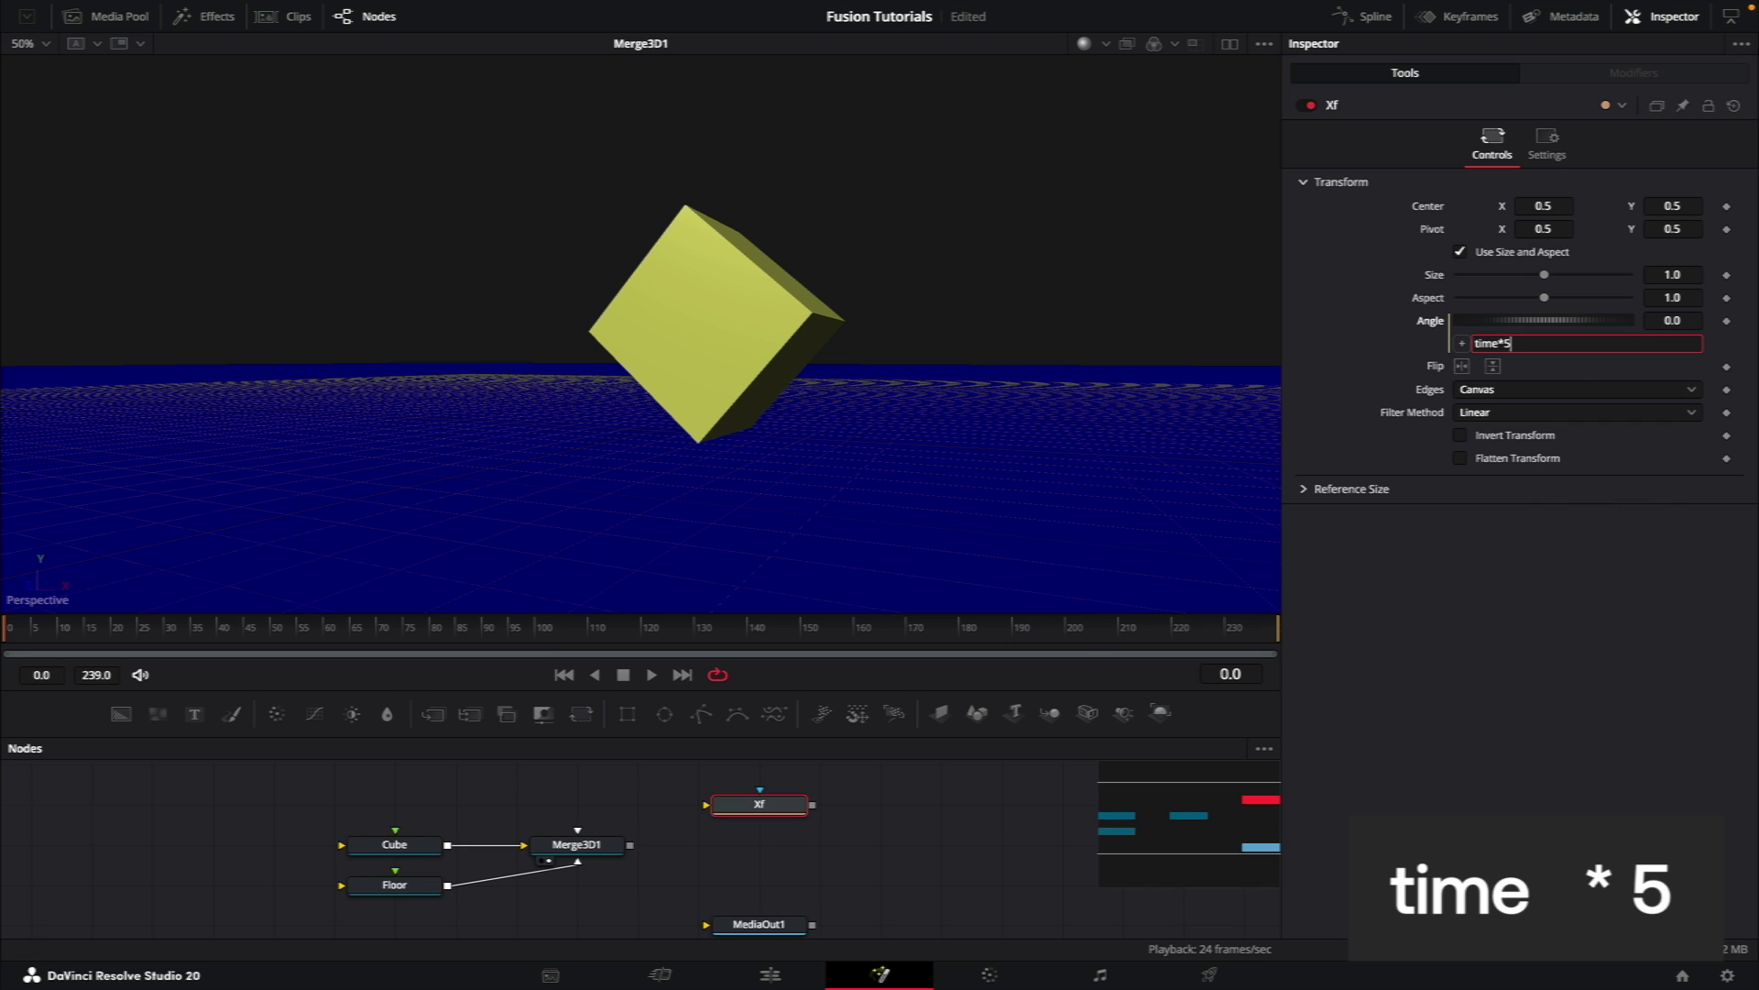
{"action": "left_click", "coordinate": [100, 635]}
{"action": "key", "text": "Return"}
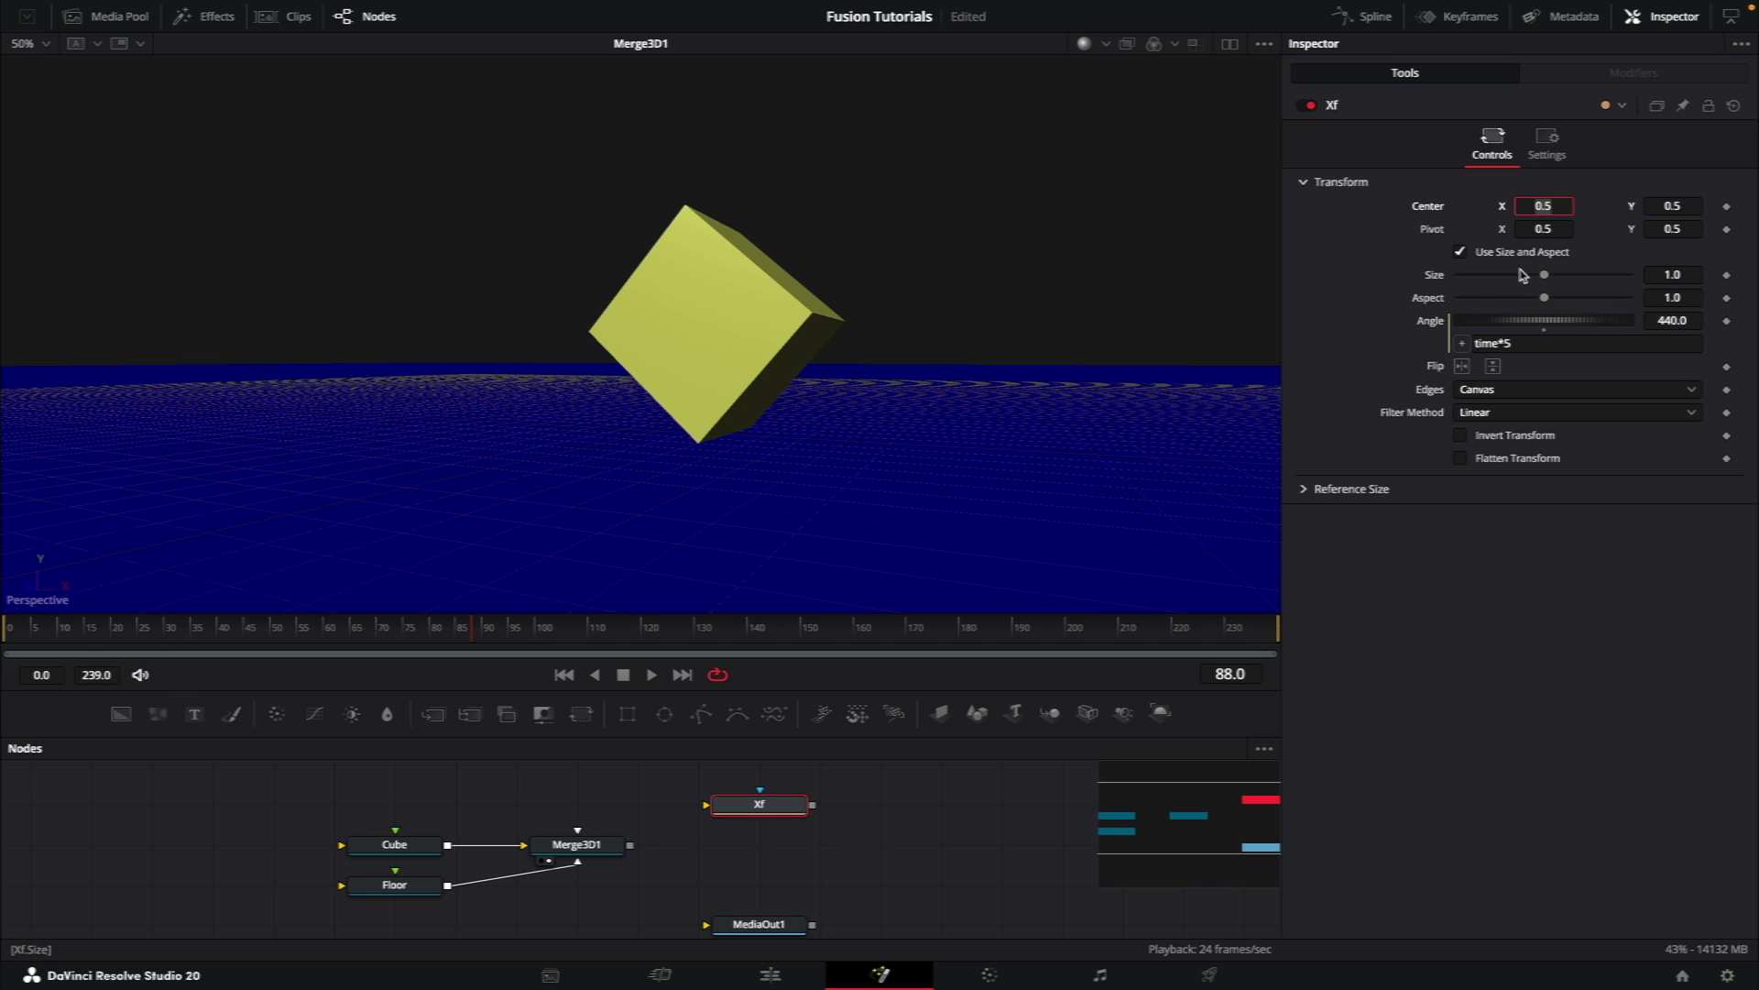
Step: Give the Xf Size the expression (Angle/360) % 1 and save the project
{"action": "right_click", "coordinate": [1432, 274]}
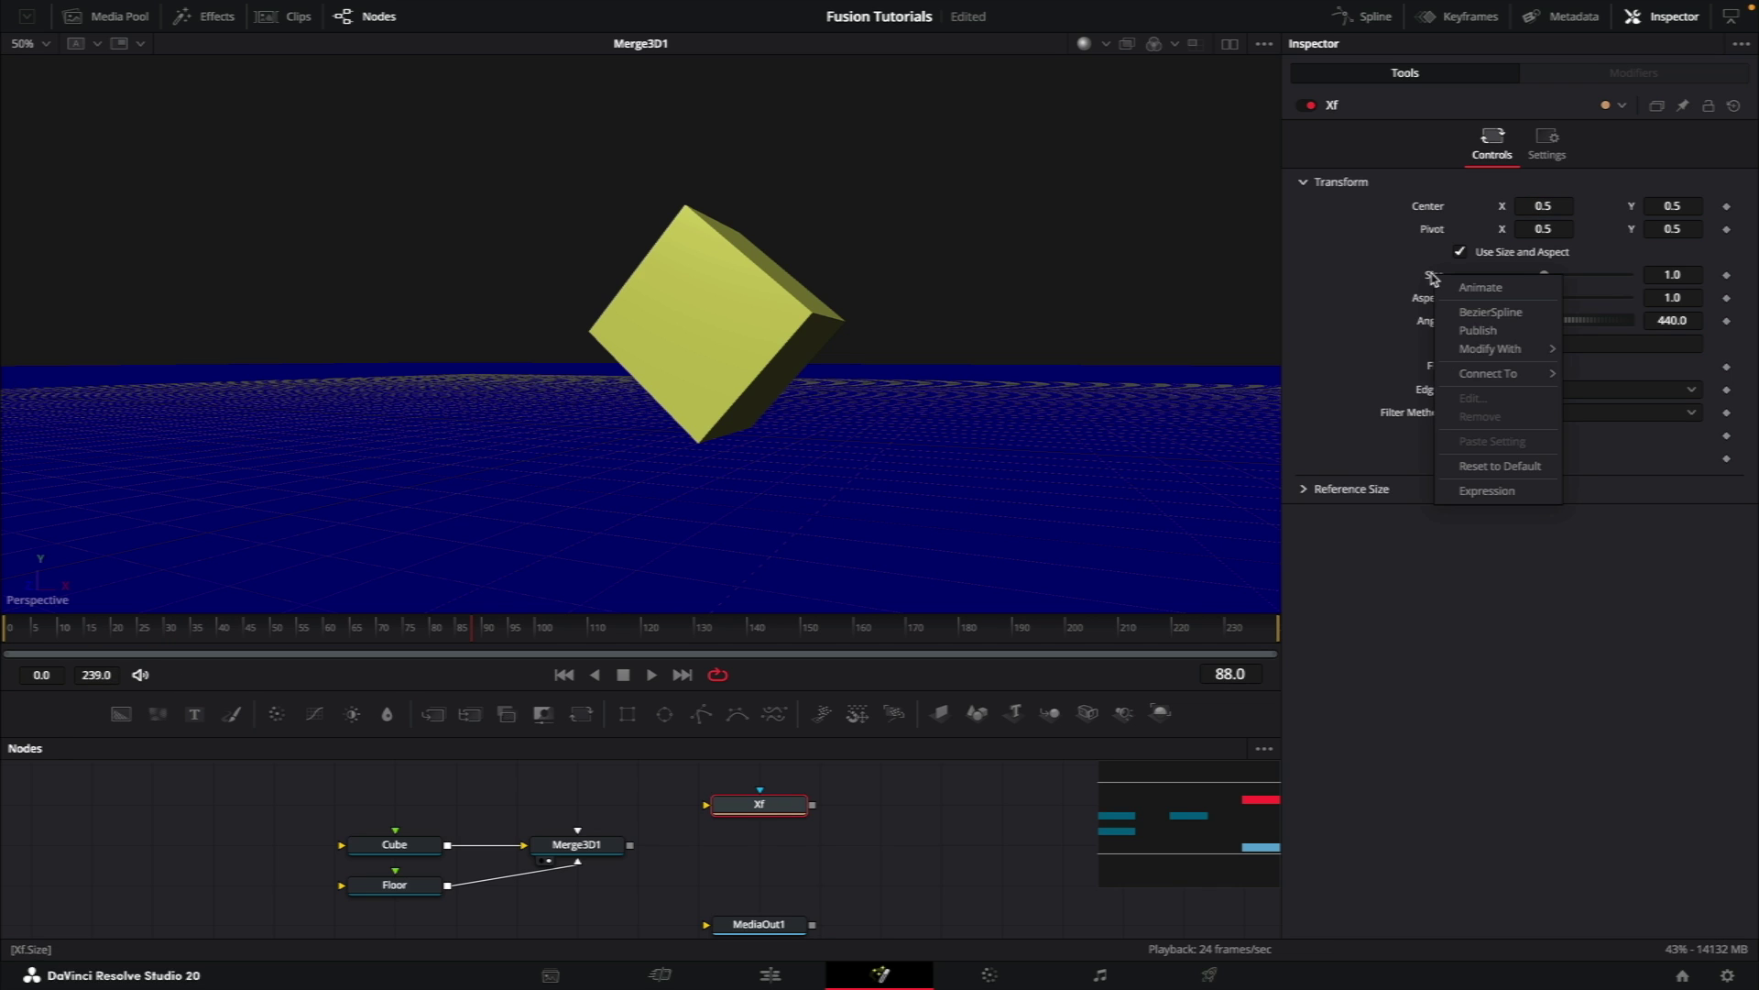
{"action": "left_click", "coordinate": [1515, 490]}
{"action": "triple_click", "coordinate": [1538, 297]}
{"action": "type", "text": "("}
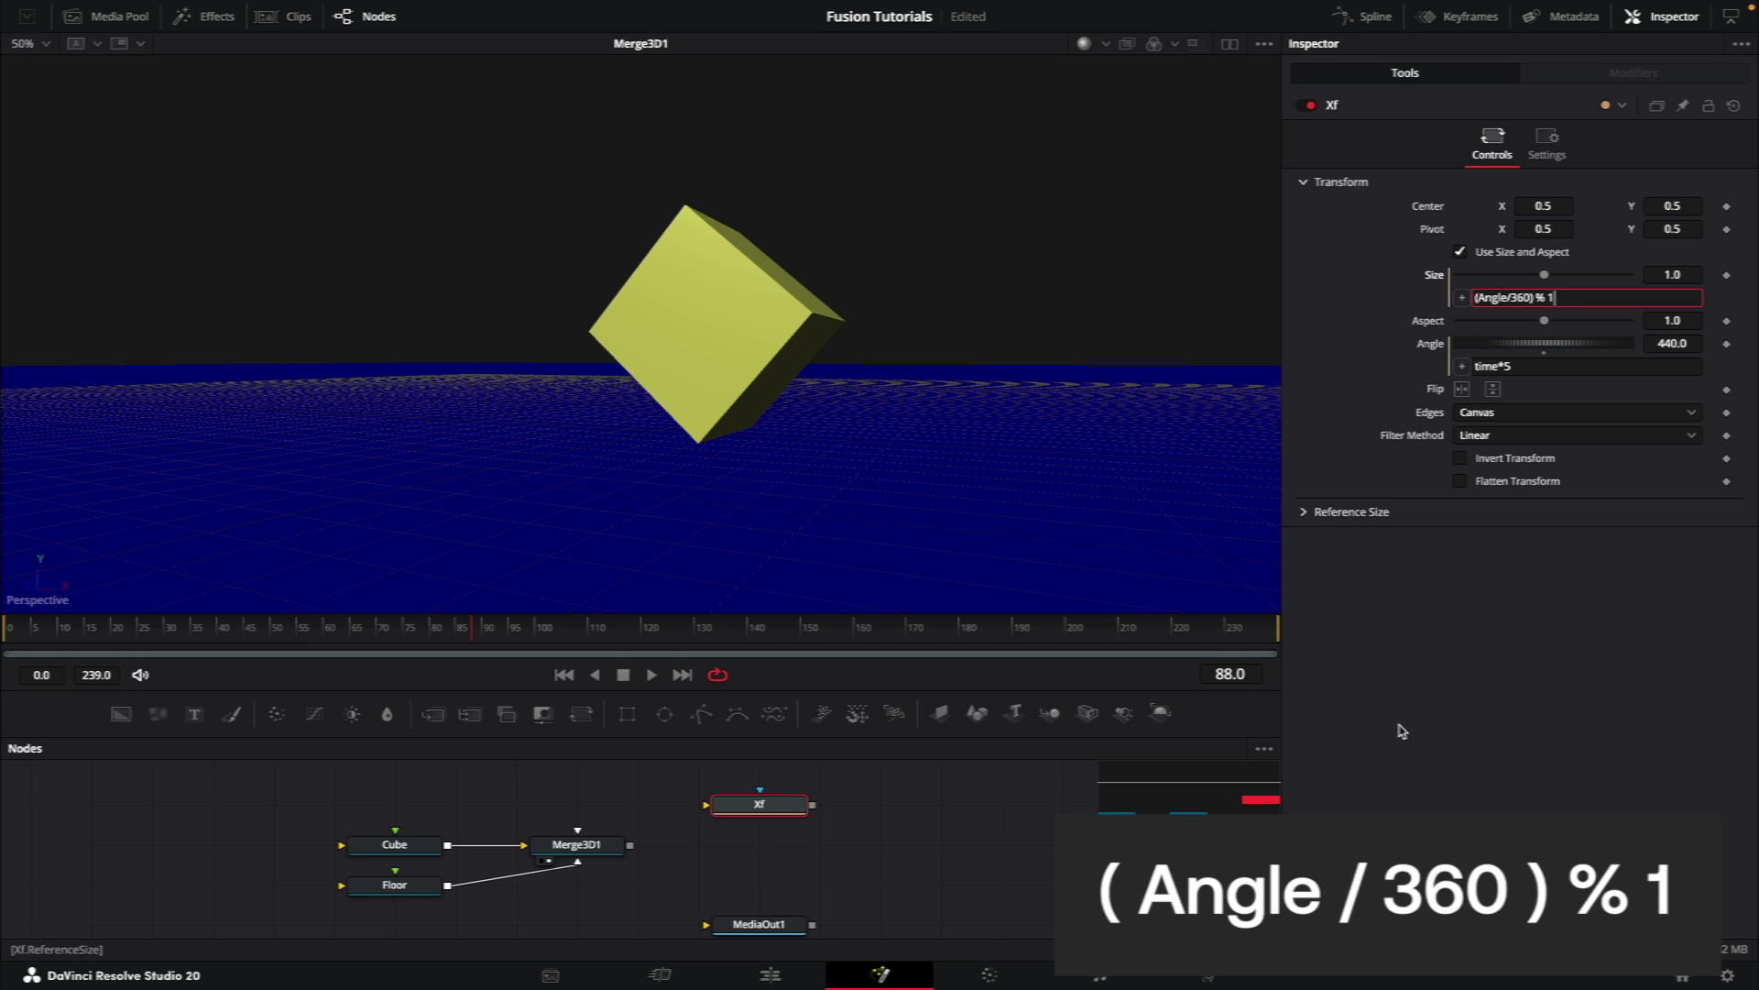
{"action": "key", "text": "Tab"}
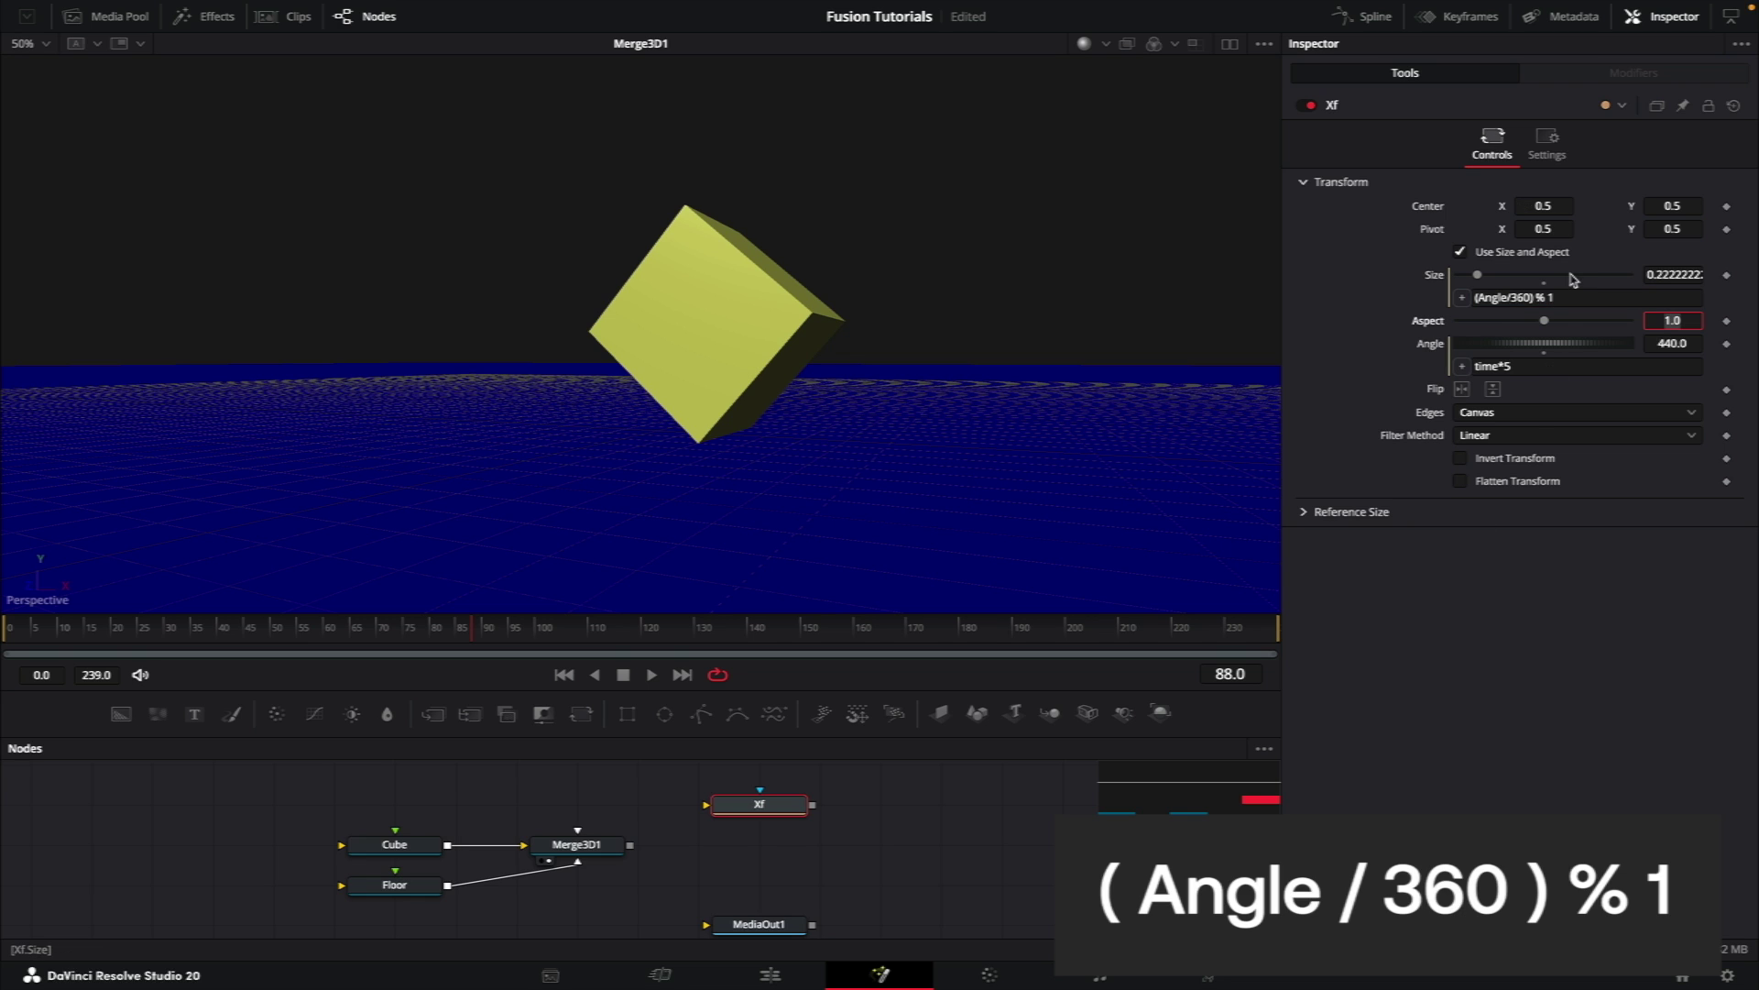
{"action": "left_click_drag", "start_coordinate": [30, 635], "coordinate": [16, 639]}
{"action": "key", "text": "ctrl+s"}
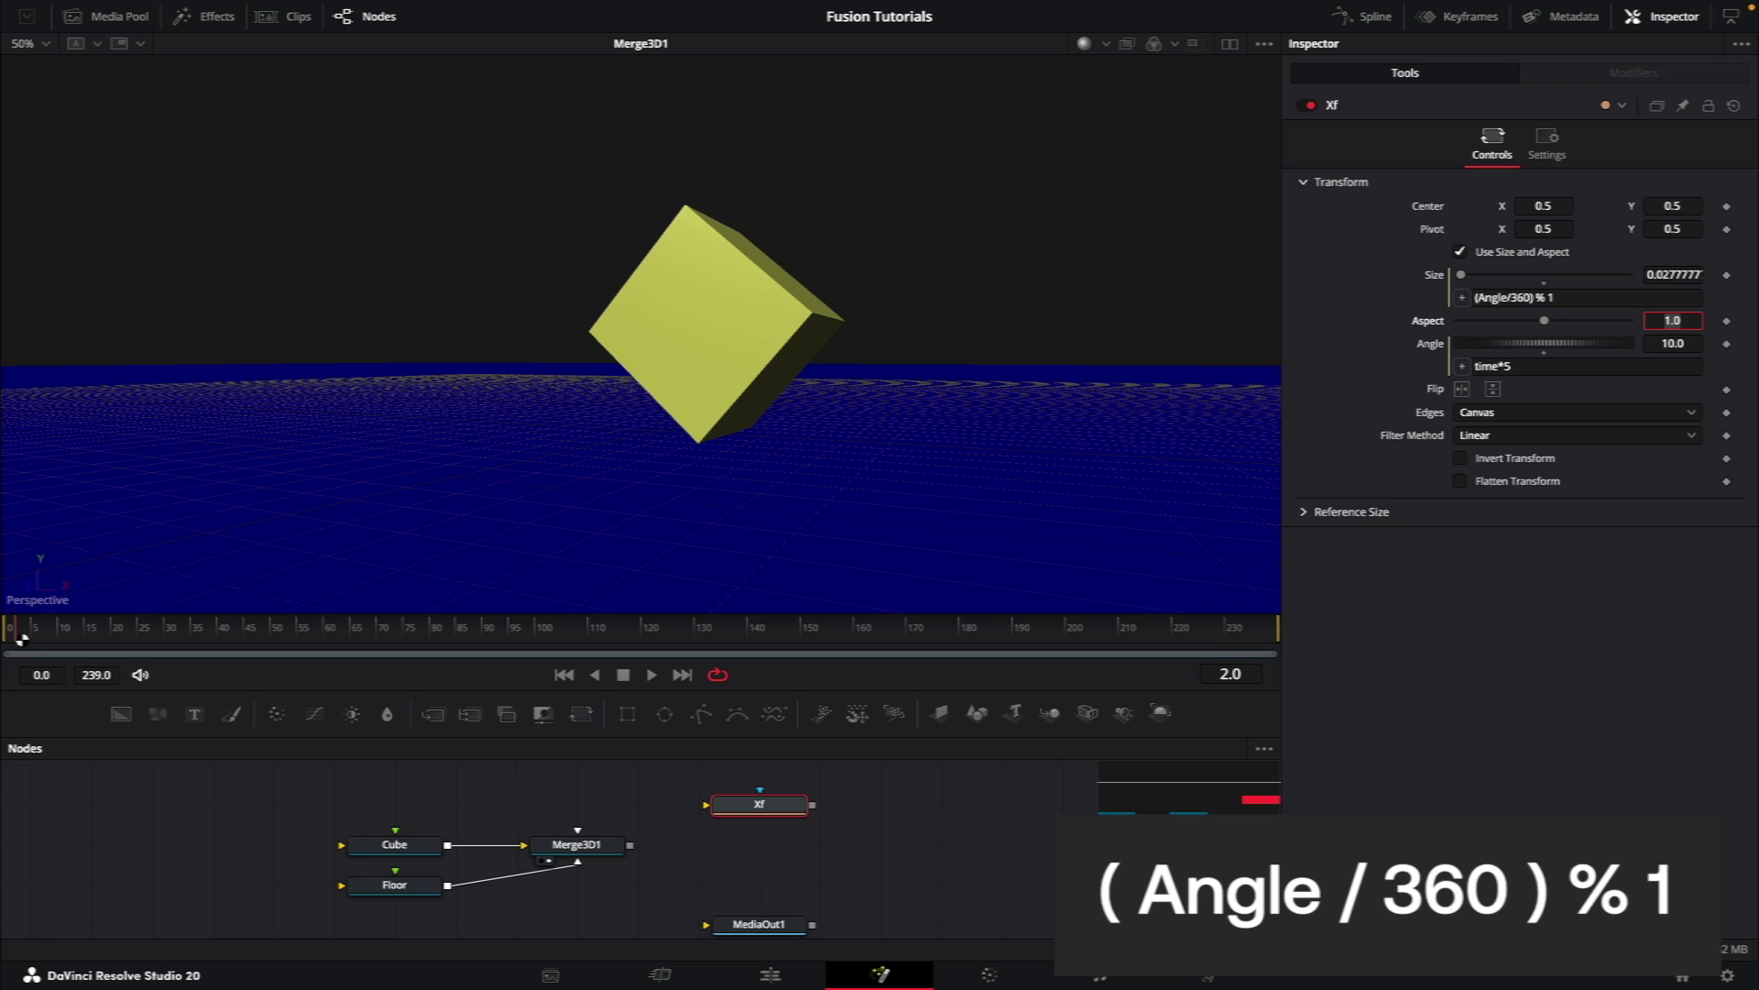
{"action": "left_click_drag", "start_coordinate": [20, 639], "coordinate": [1189, 633]}
Step: Drive the Cube's Rotation Z with Xf.Angle *-1 and scrub the timeline to watch it roll
{"action": "left_click", "coordinate": [564, 675]}
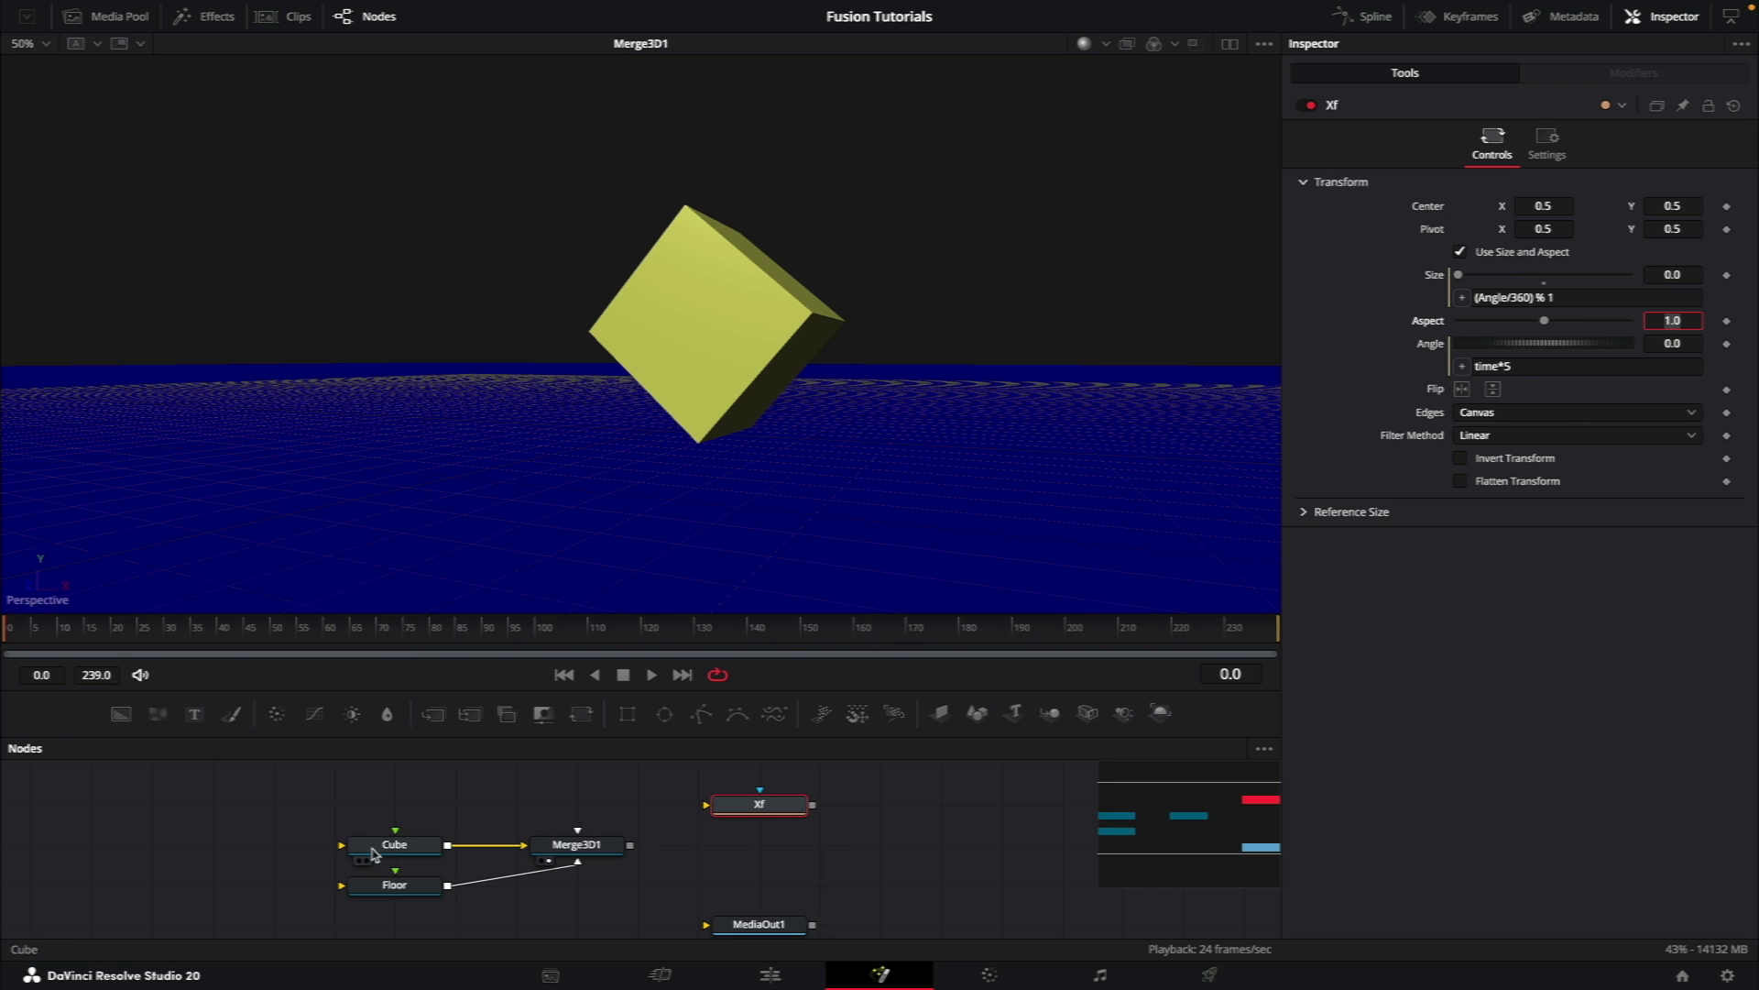
{"action": "left_click", "coordinate": [399, 850]}
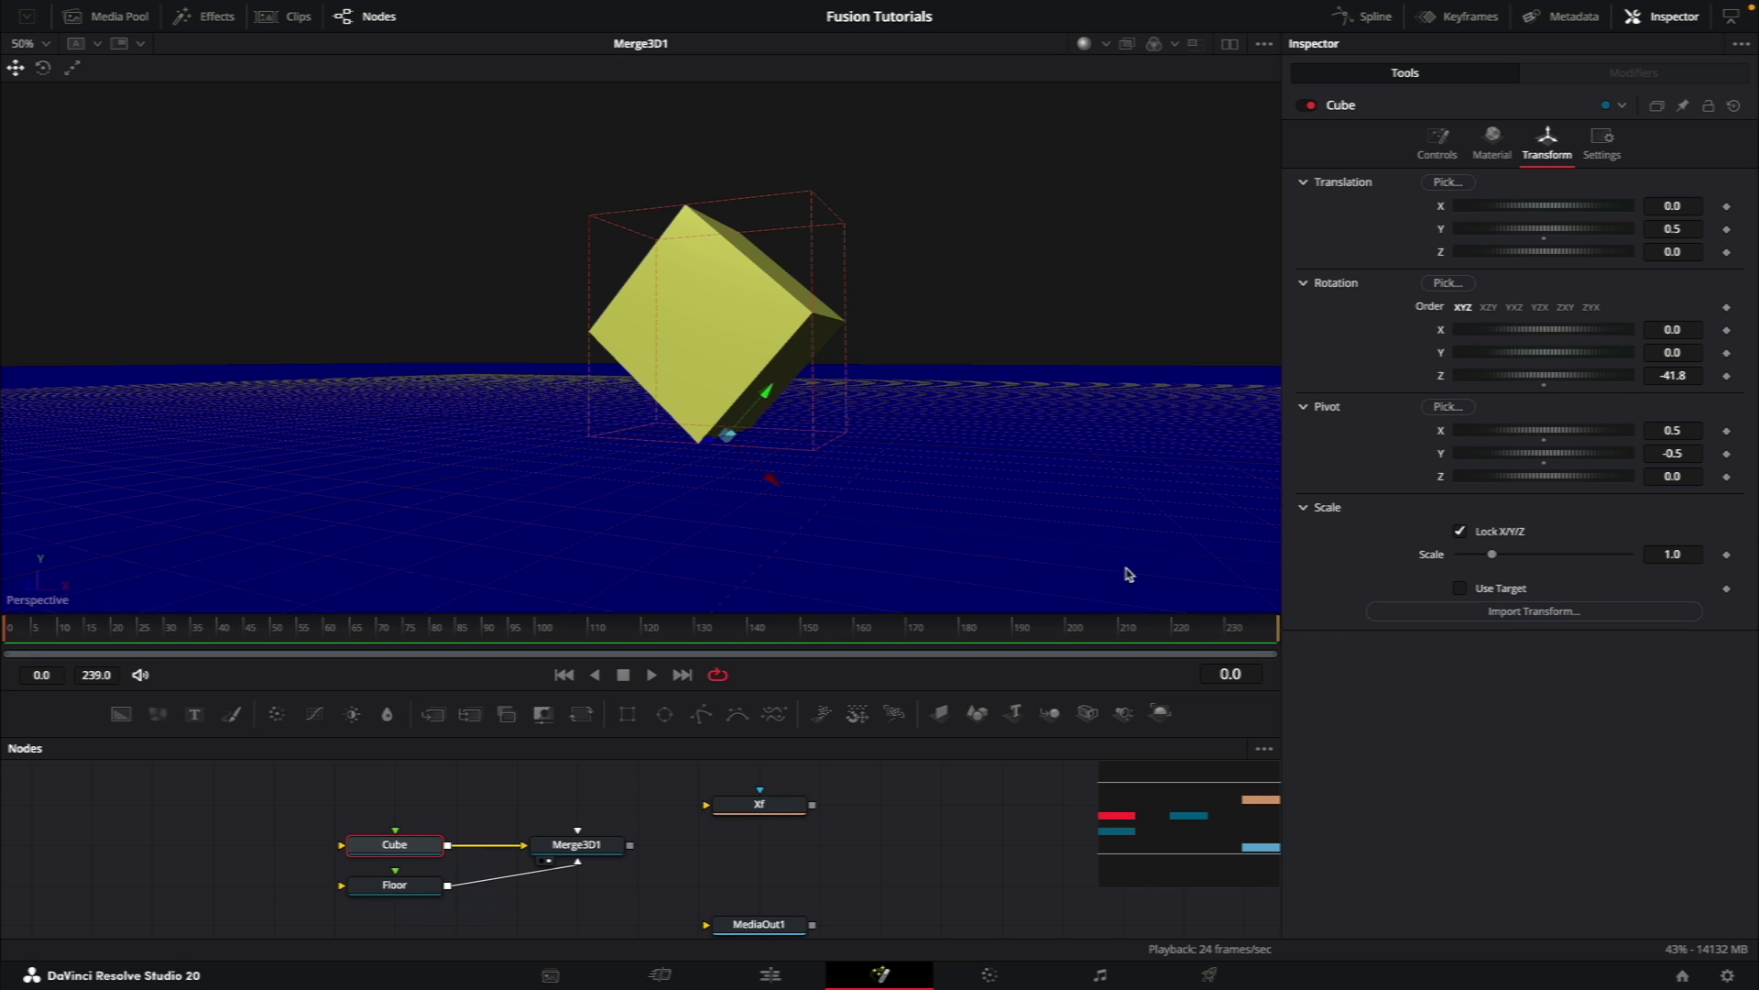
{"action": "right_click", "coordinate": [1531, 376]}
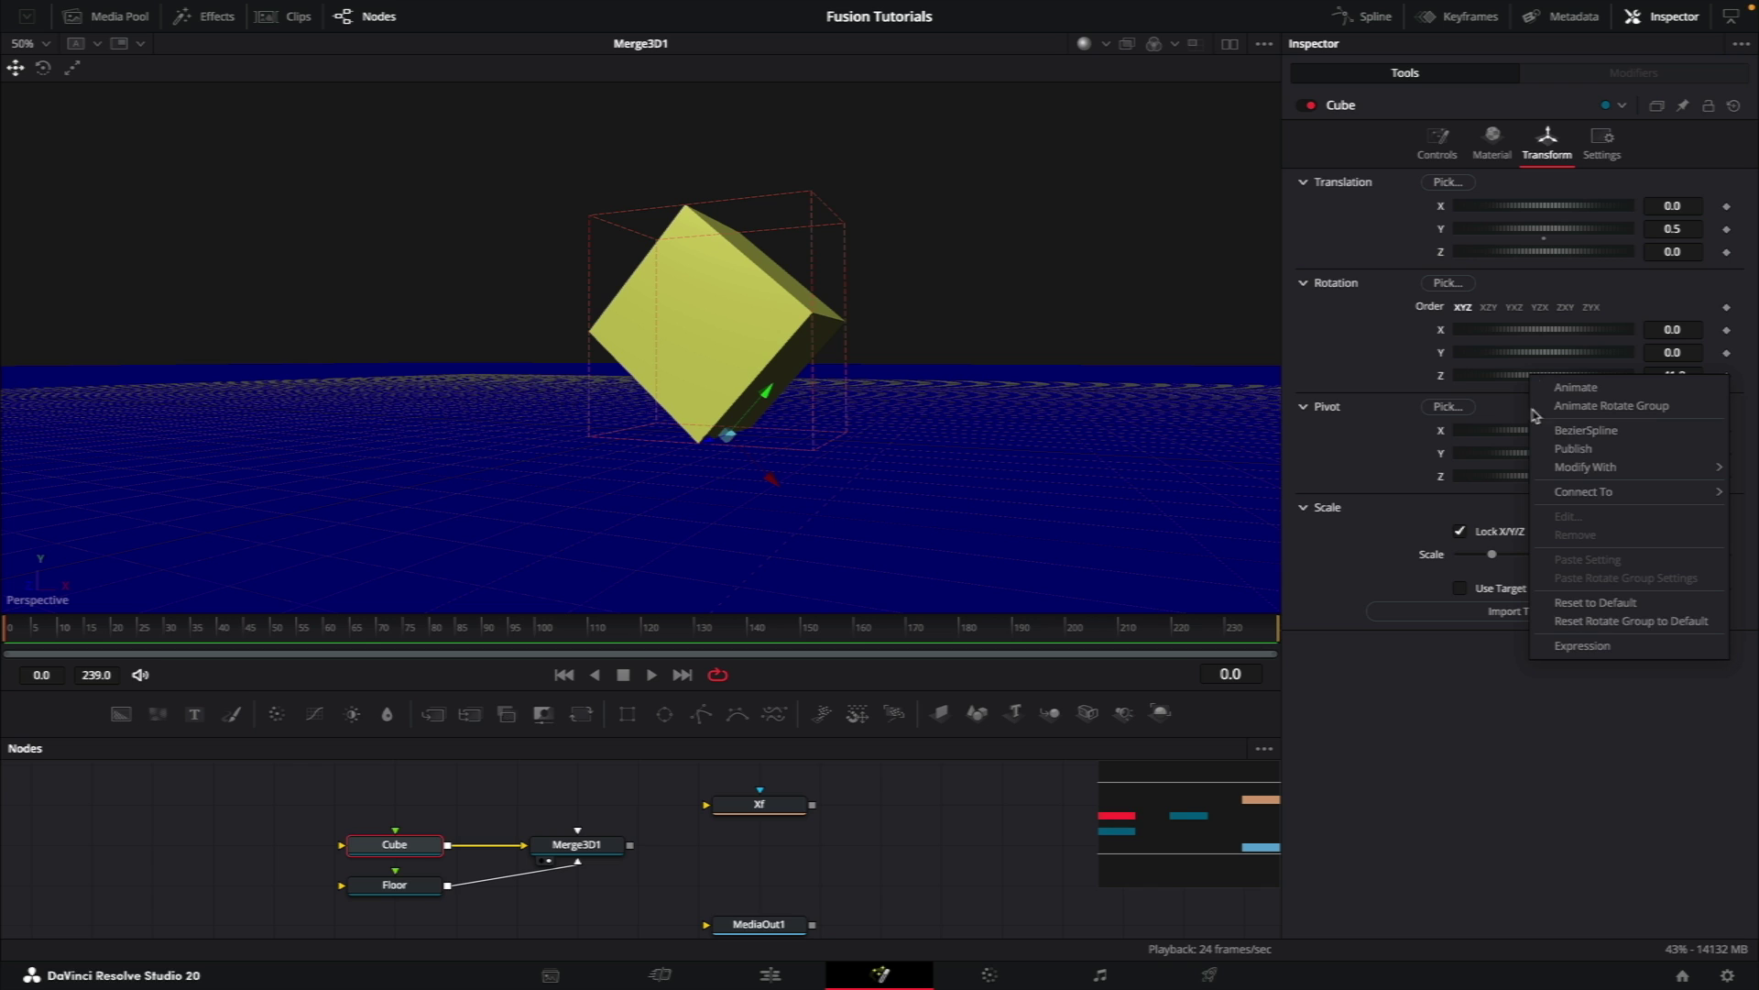
{"action": "left_click", "coordinate": [1585, 646]}
{"action": "type", "text": "Xf.Angle *"}
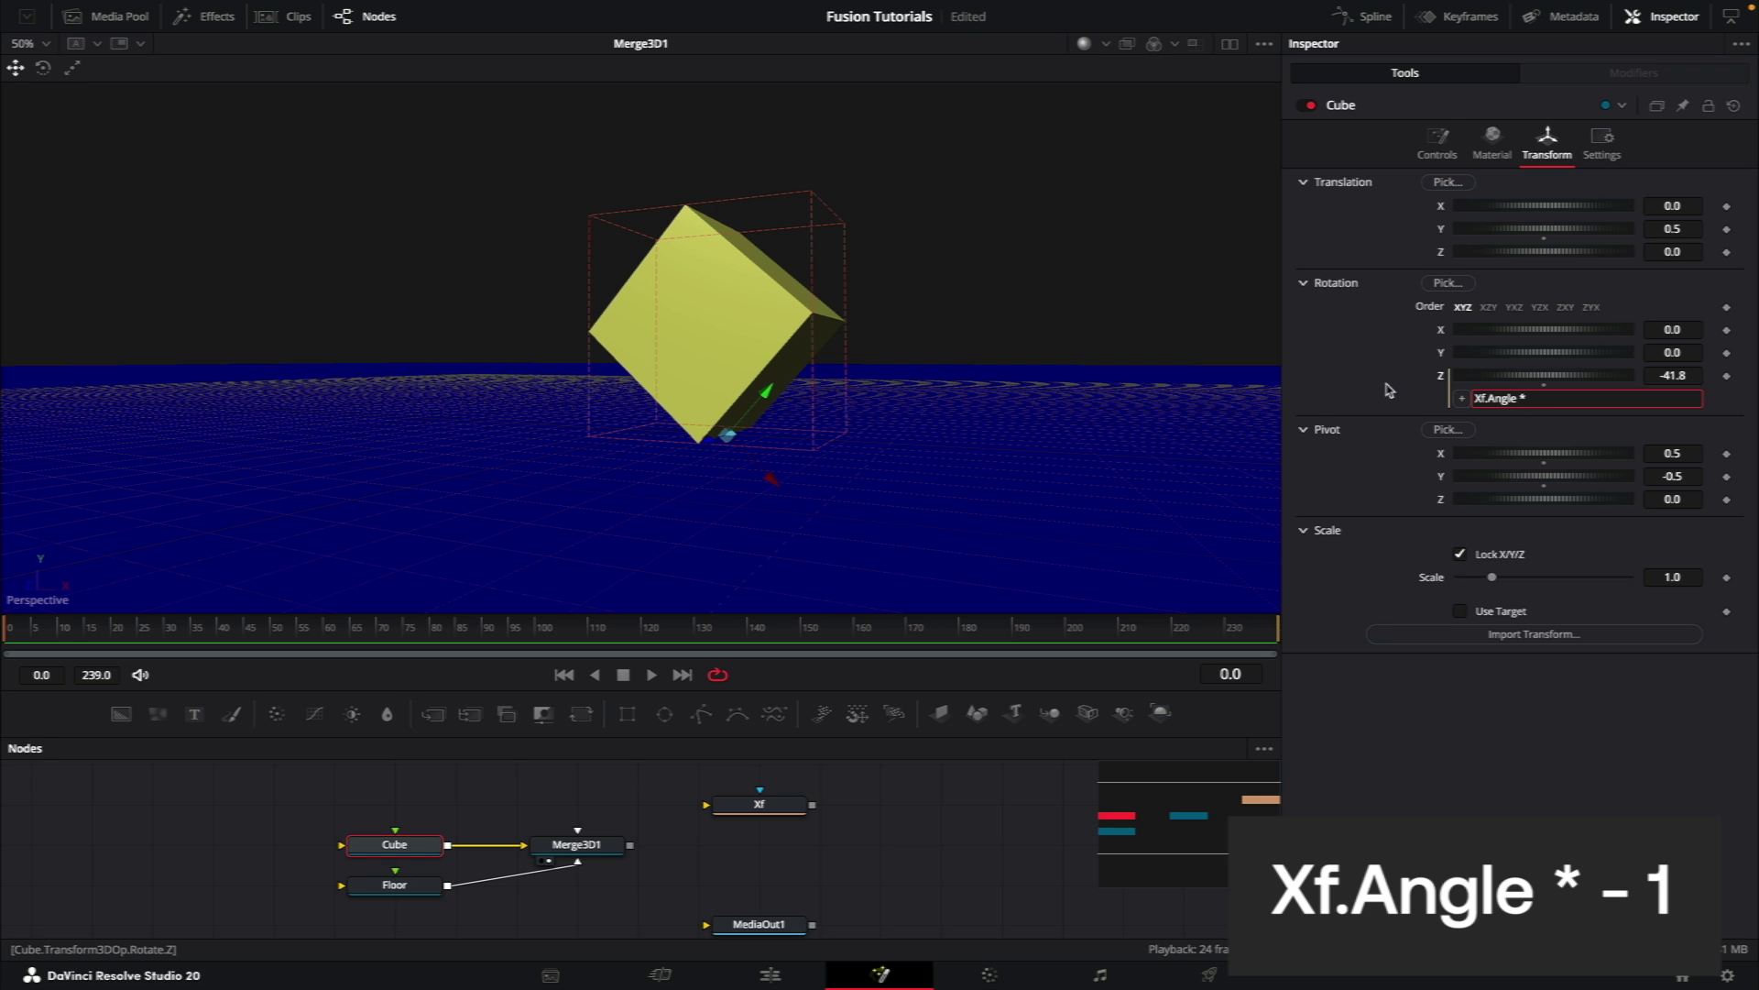
{"action": "type", "text": "-1"}
{"action": "key", "text": "Return"}
{"action": "left_click_drag", "start_coordinate": [87, 641], "coordinate": [493, 641]}
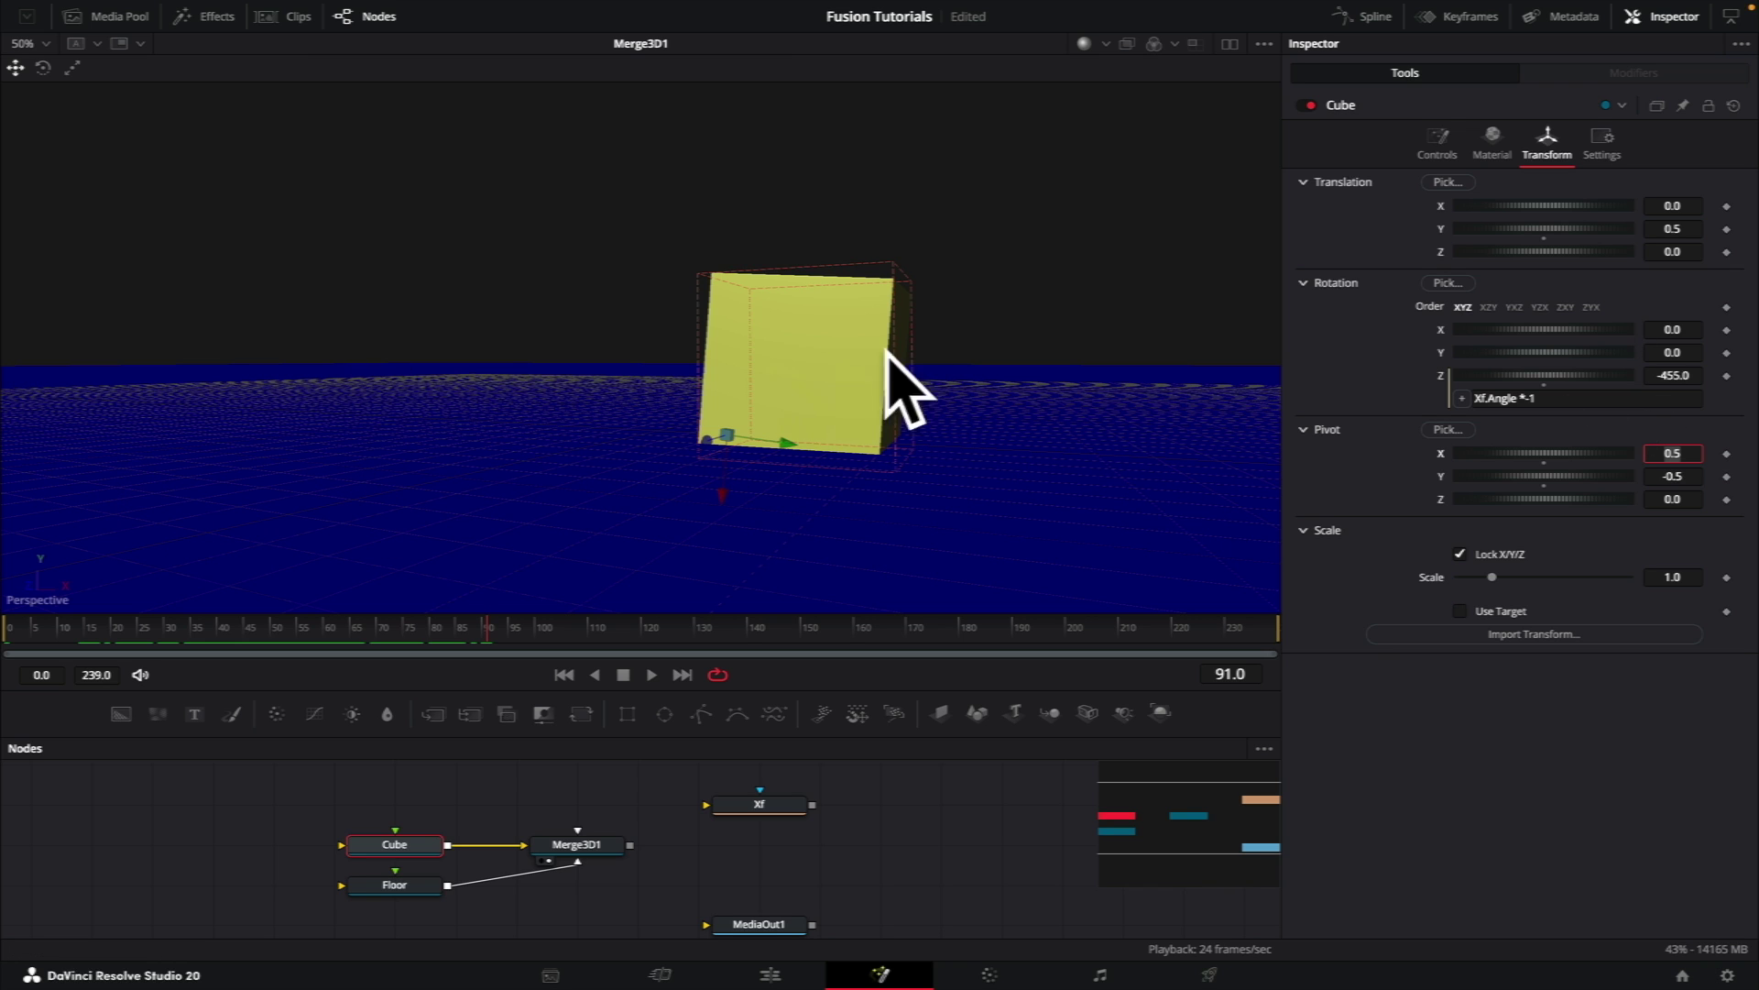
Step: Set the Cube's Pivot X expression to iif( Xf.Size < .5, .5, -.5 ) and play it back
{"action": "key", "text": "["}
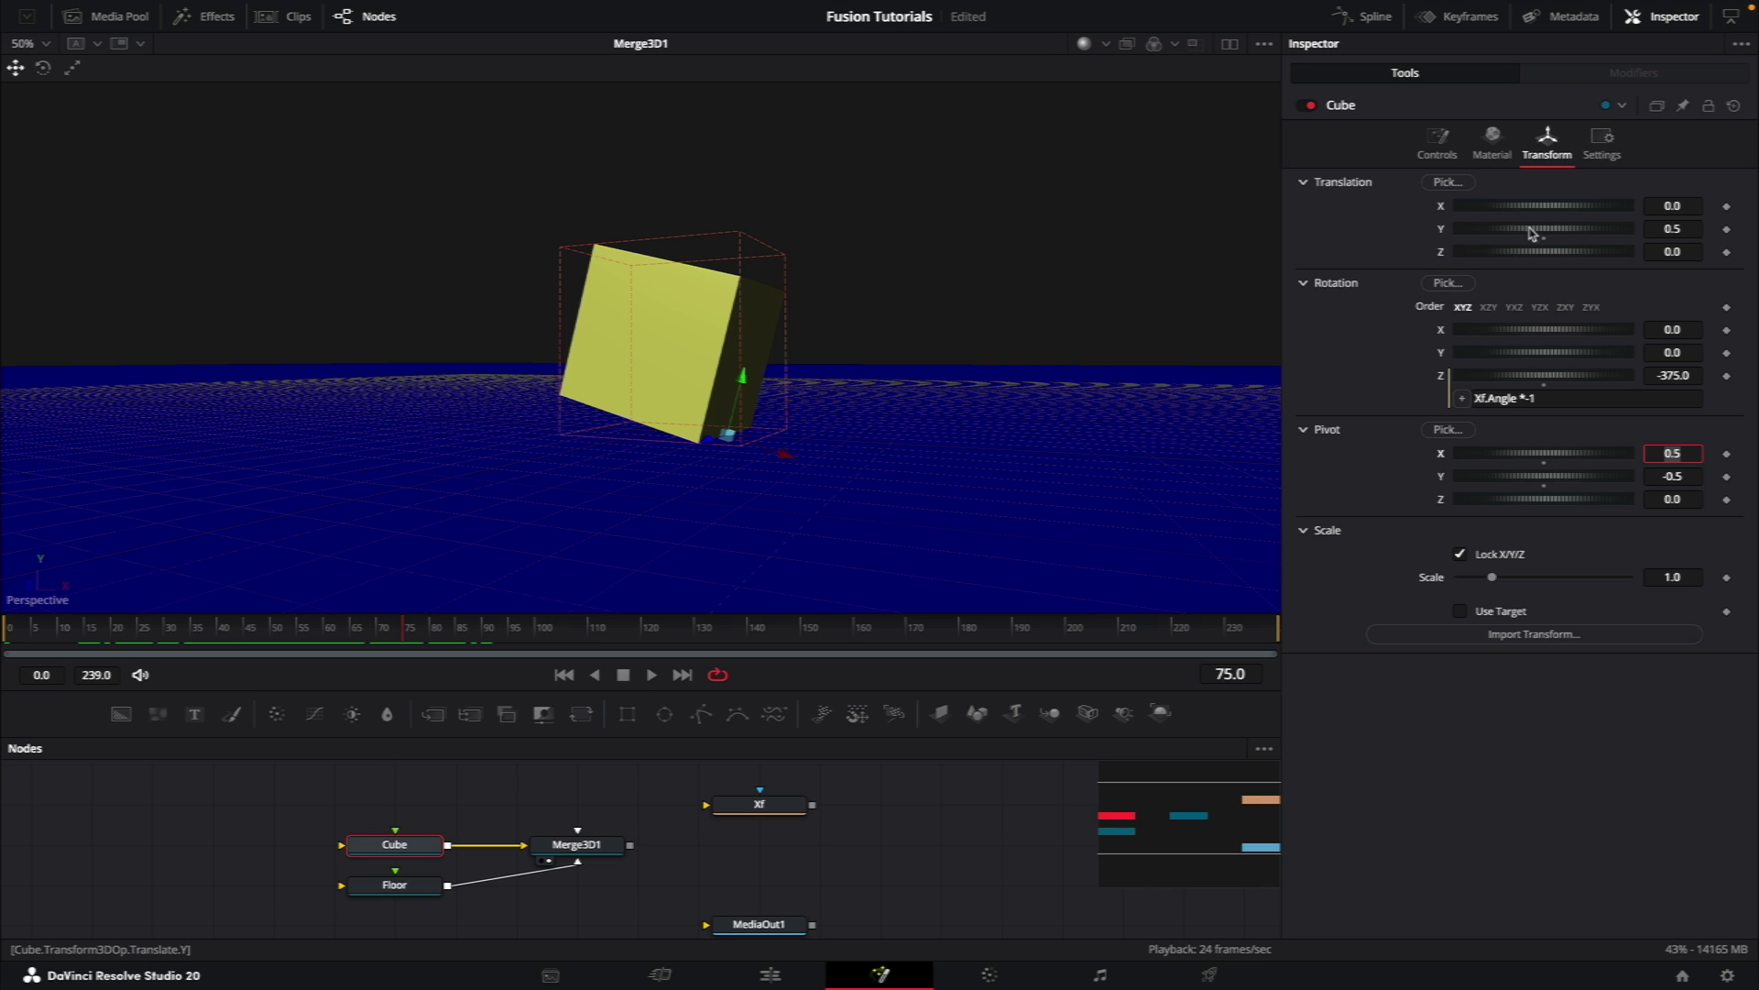
{"action": "right_click", "coordinate": [1537, 455]}
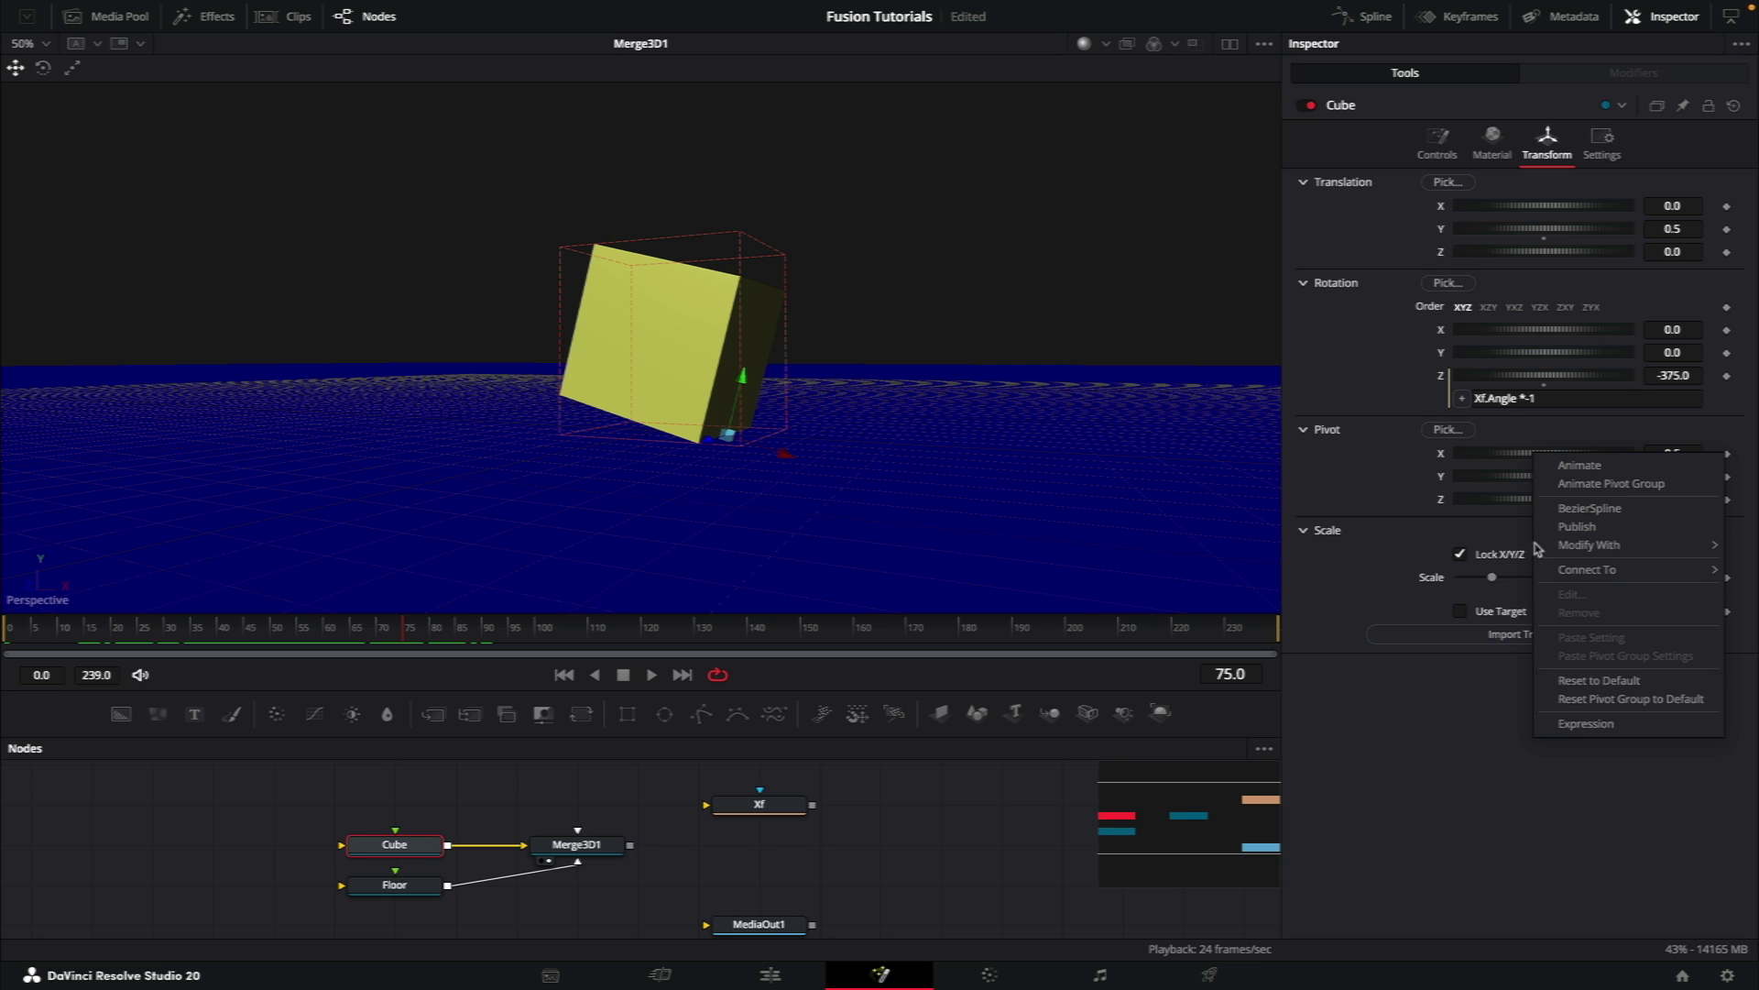
{"action": "left_click", "coordinate": [1571, 730]}
{"action": "triple_click", "coordinate": [1537, 477]}
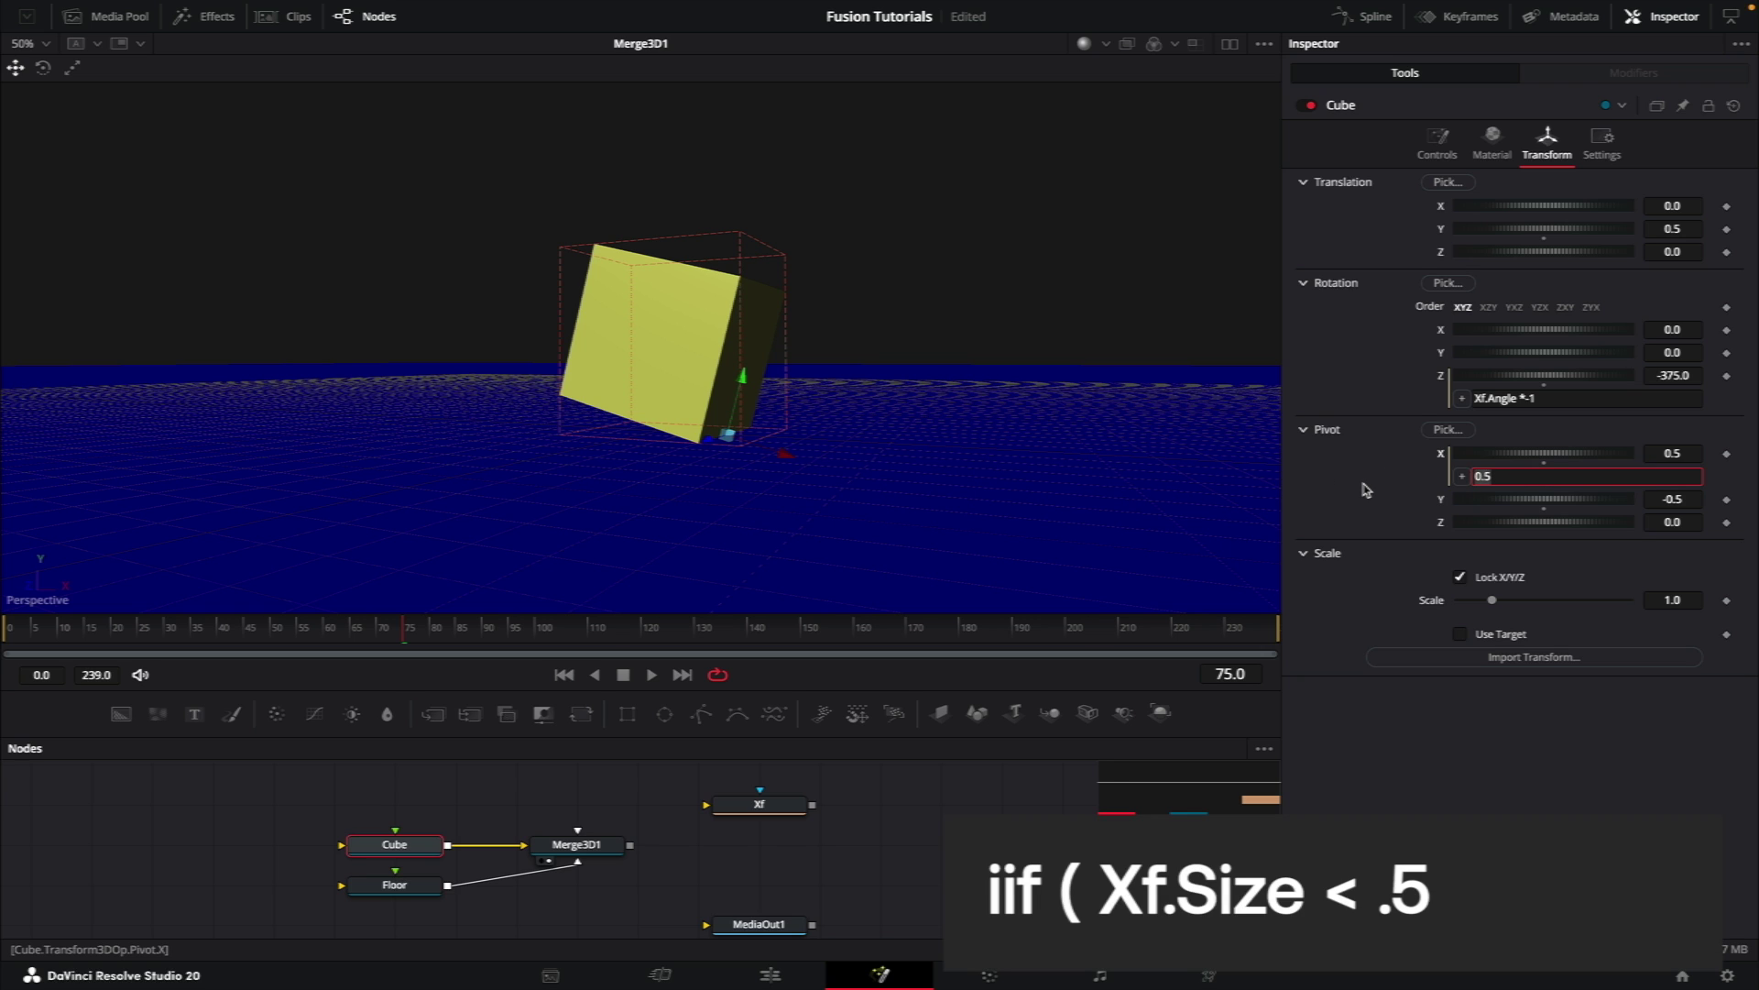
{"action": "type", "text": "iif ("}
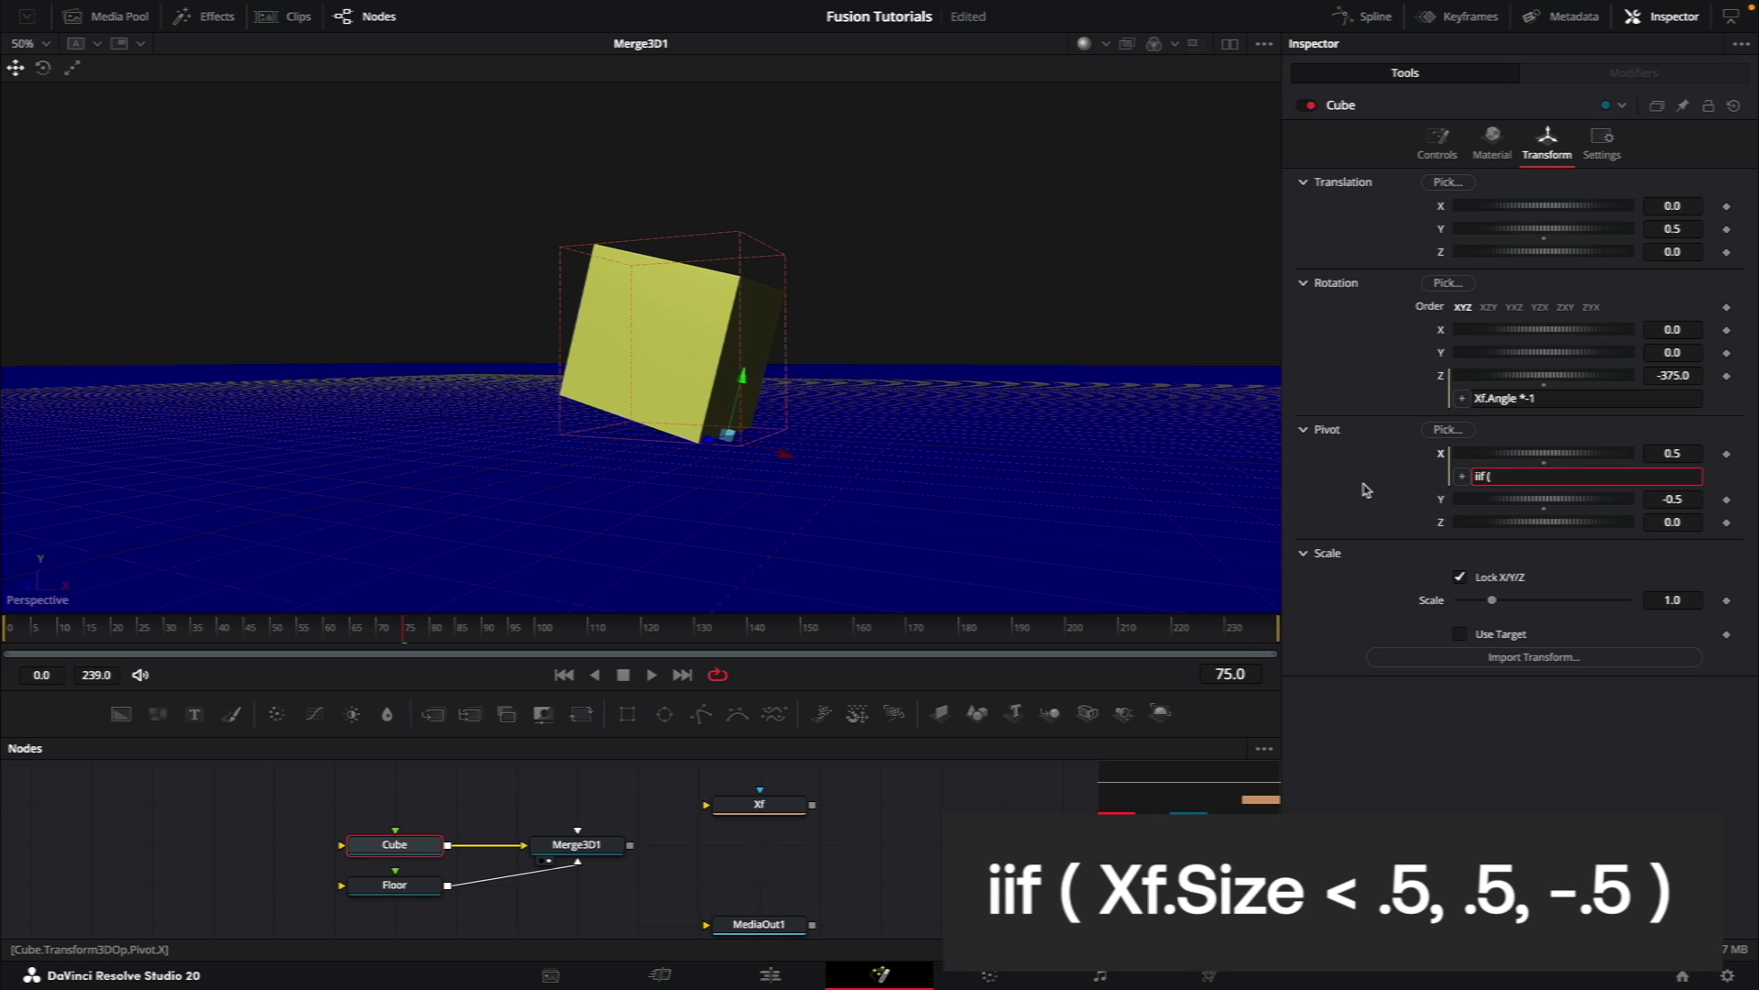
{"action": "type", "text": " Xf.Size < .5 , .5 , -.5 )"}
{"action": "left_click", "coordinate": [27, 632]}
{"action": "key", "text": "space"}
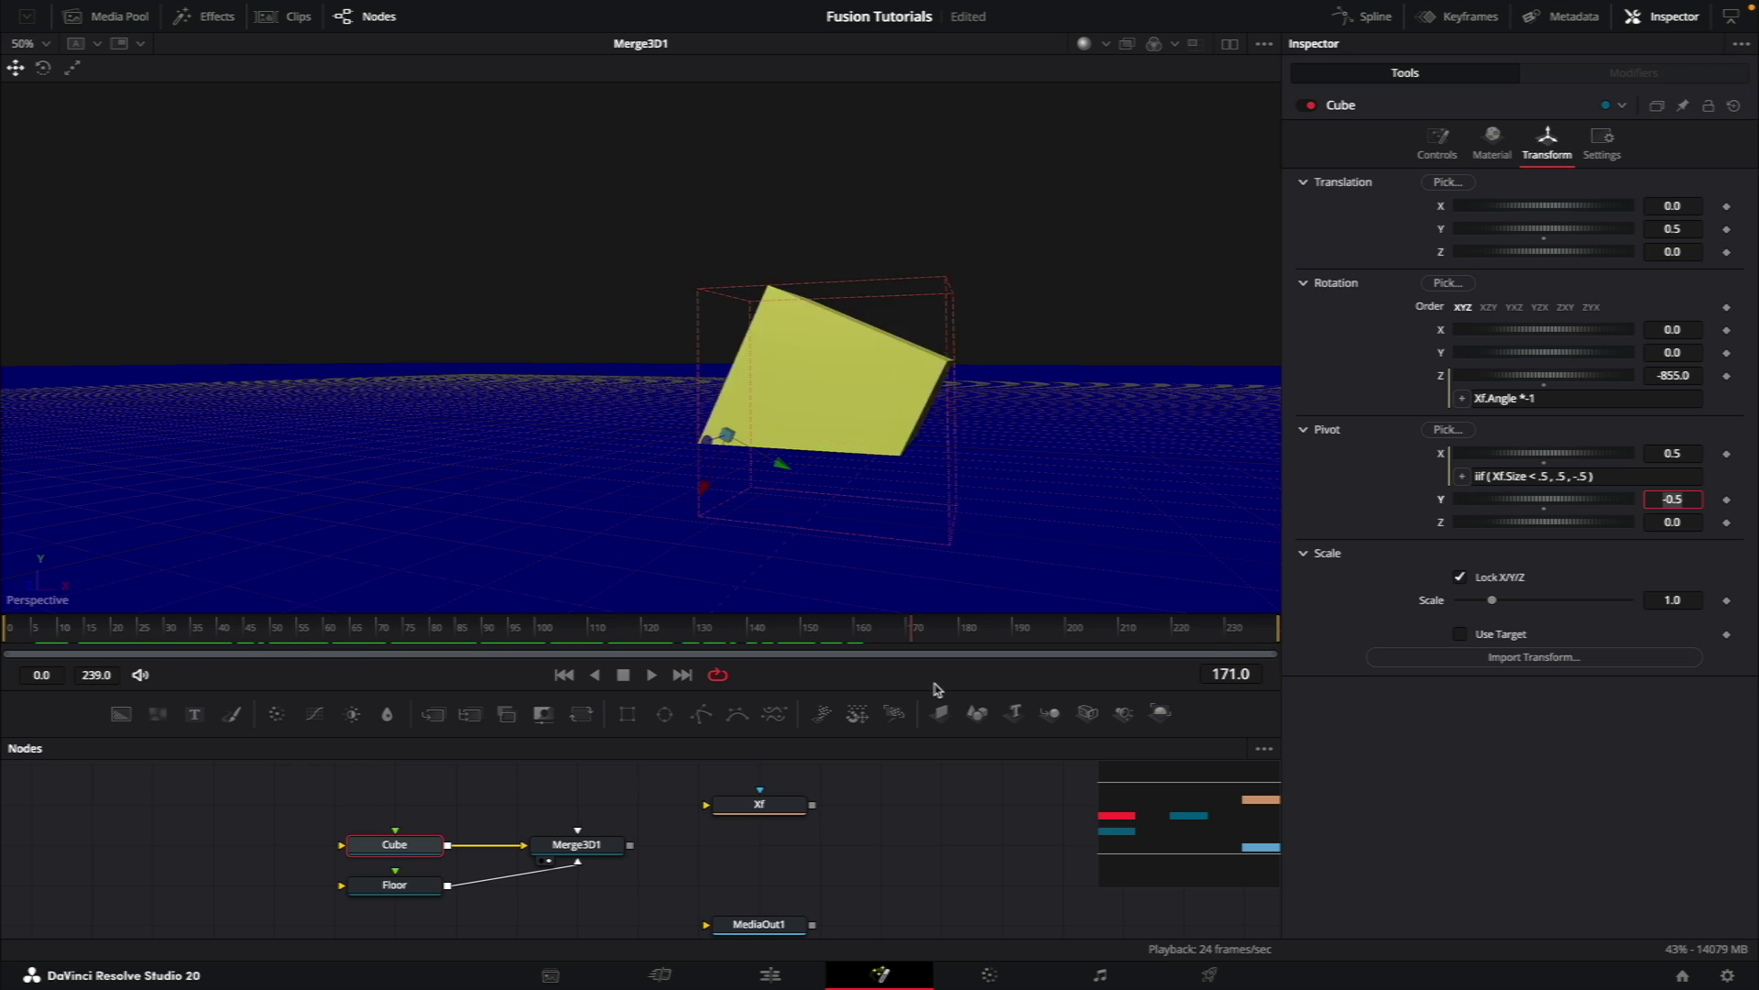
Step: Set Pivot Y to iif( Xf.Size < .25, -.5, iif(Xf.Size >= .75, -.5, .5)) and scrub the timeline
{"action": "key", "text": "space"}
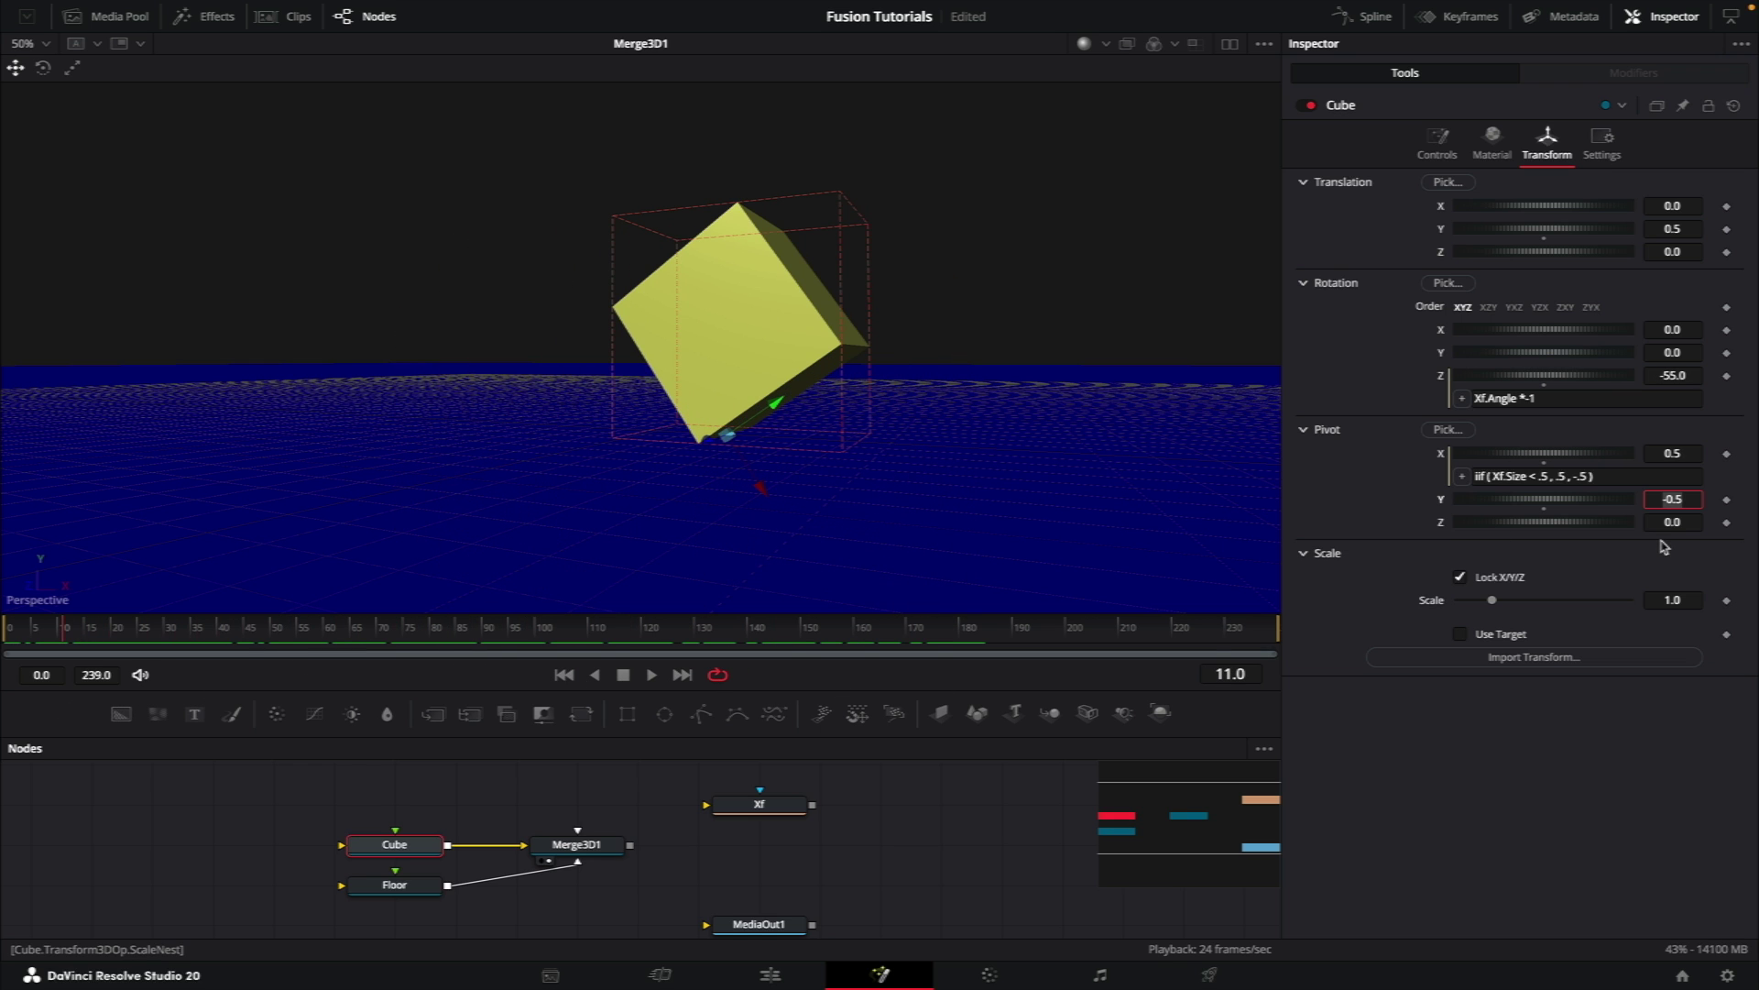
{"action": "right_click", "coordinate": [1536, 500]}
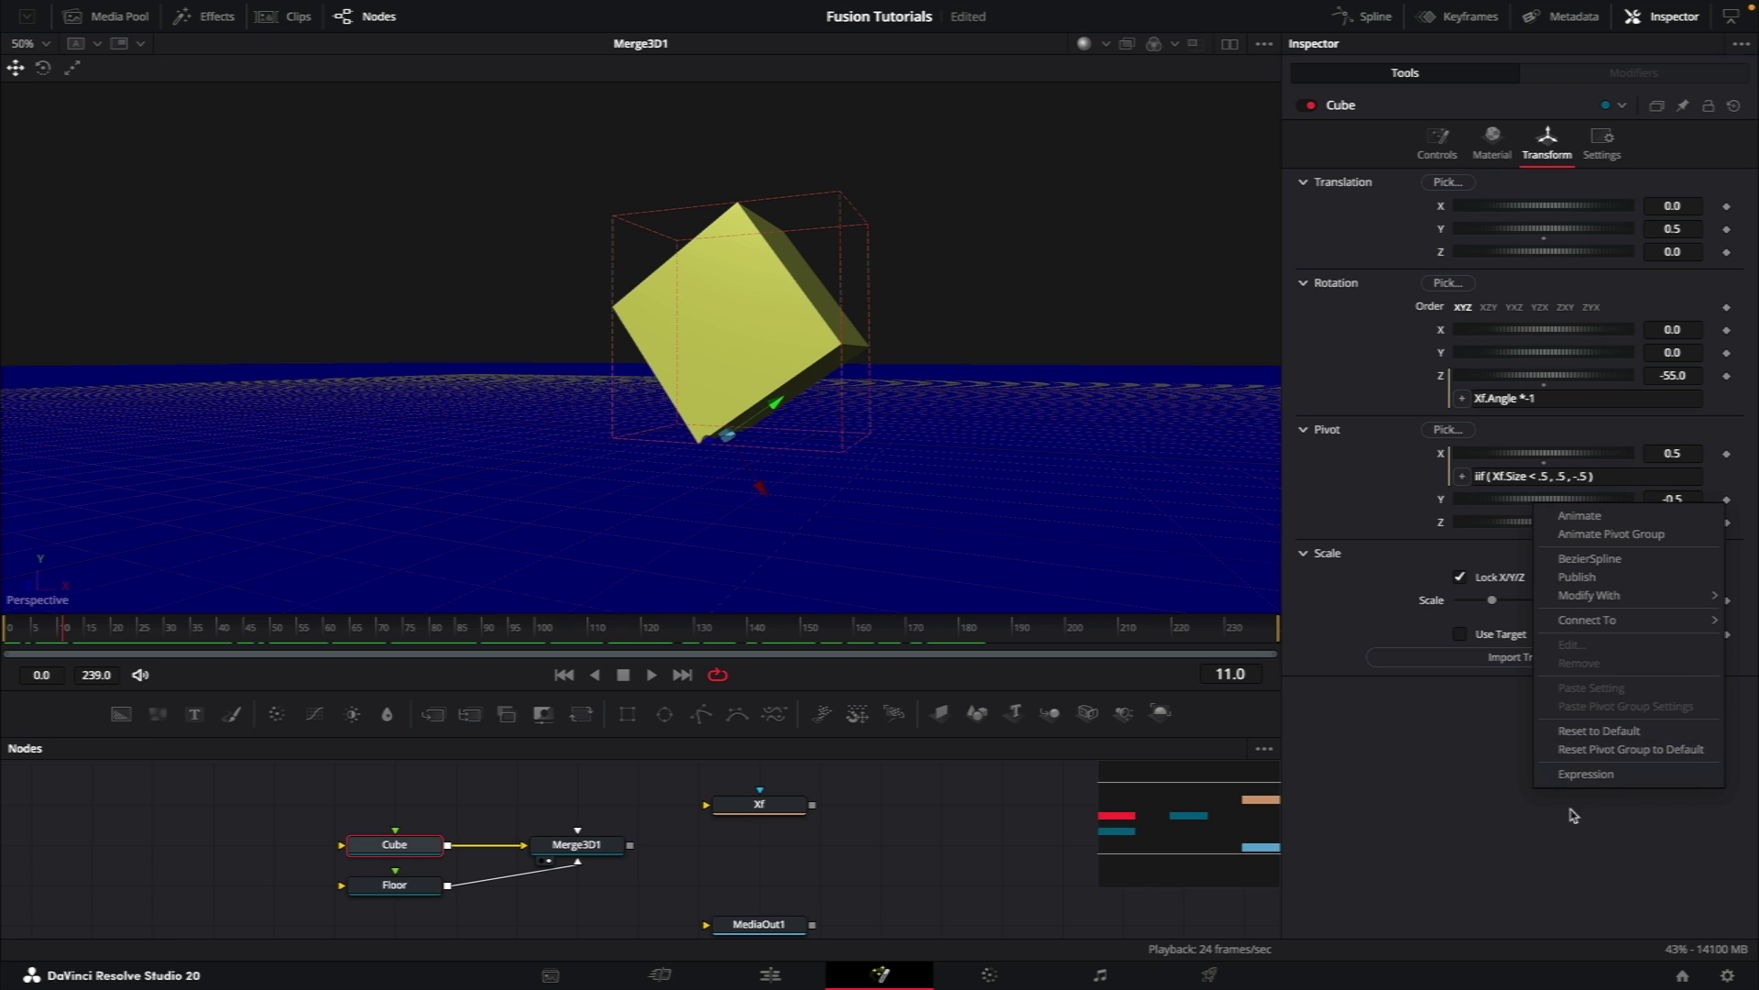
{"action": "left_click", "coordinate": [1585, 775]}
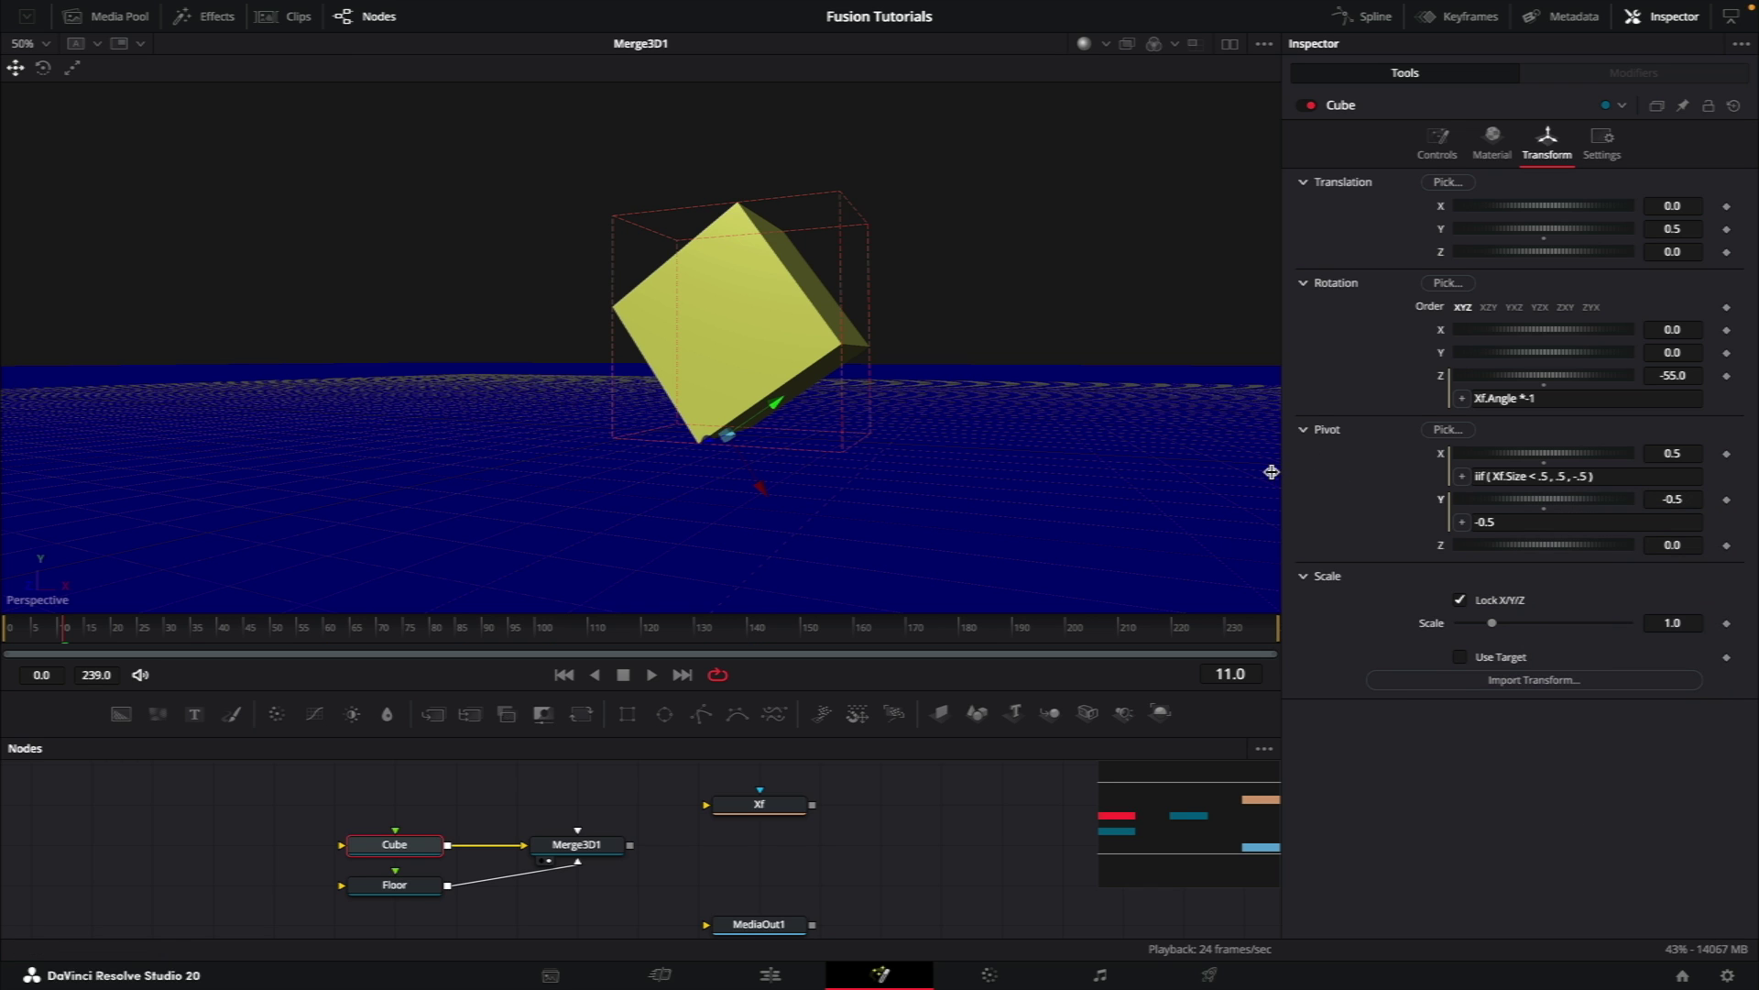
{"action": "left_click", "coordinate": [1497, 520]}
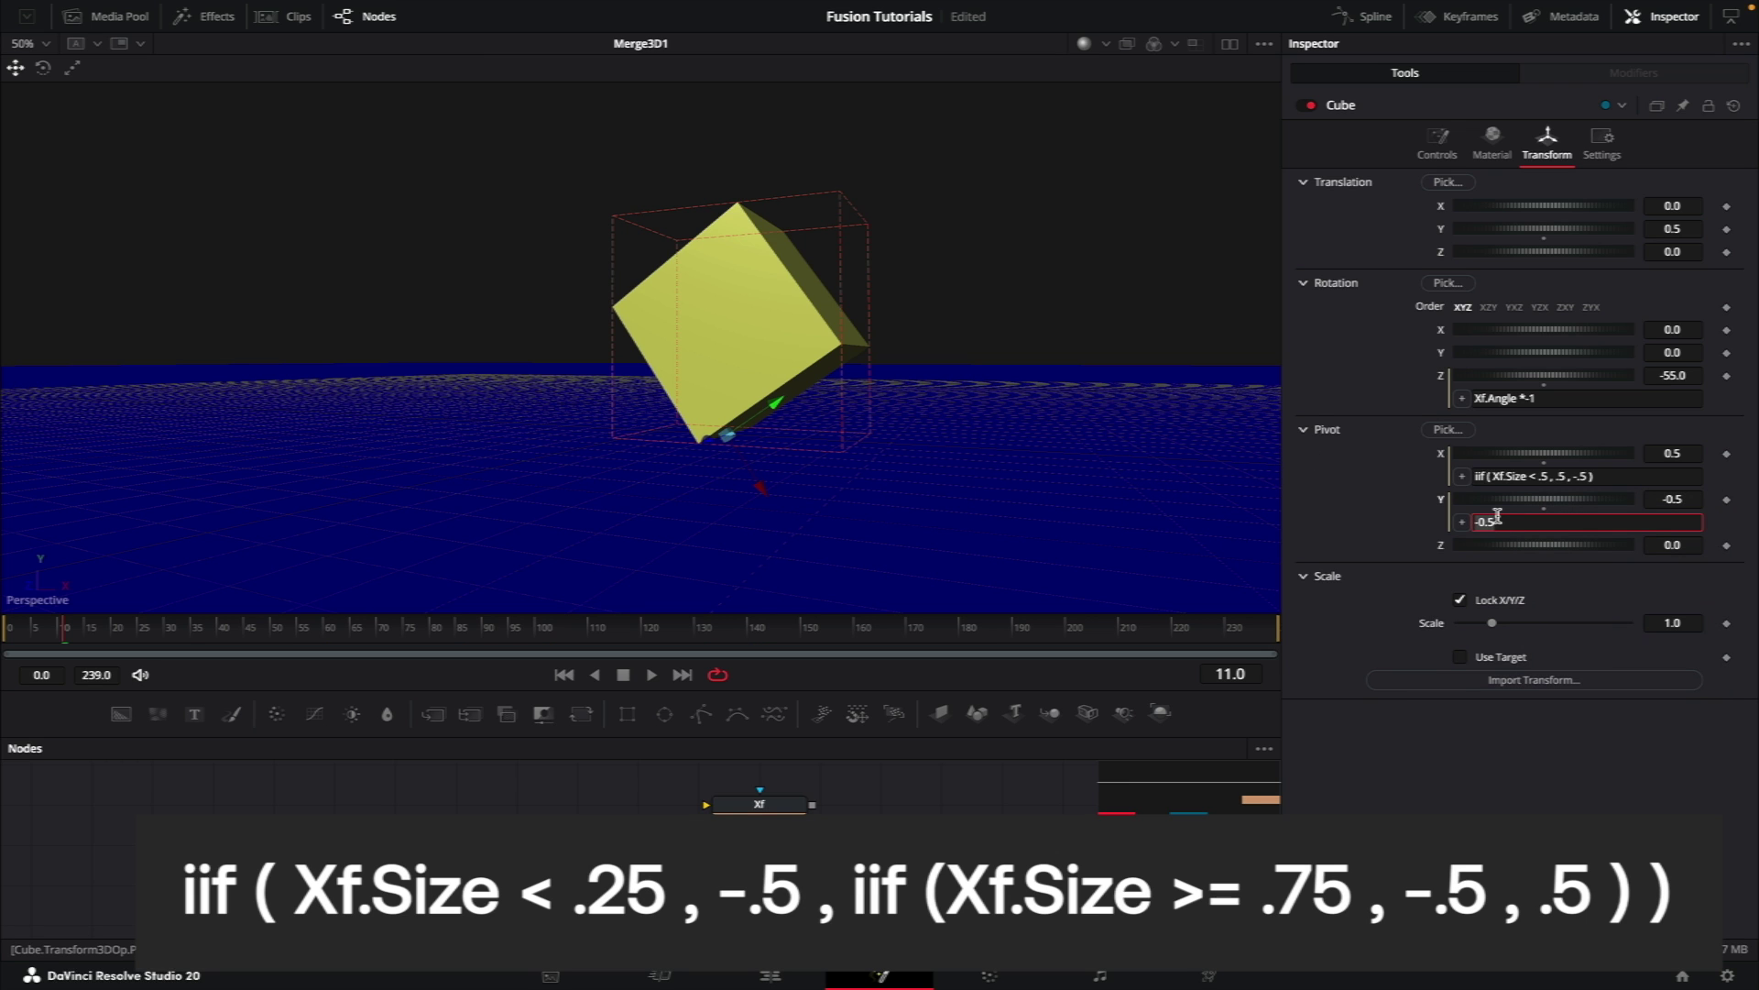
{"action": "type", "text": "iif ( Xf.Size < .2"}
{"action": "type", "text": "5"}
{"action": "type", "text": ", iif(Xf.Size >= .75"}
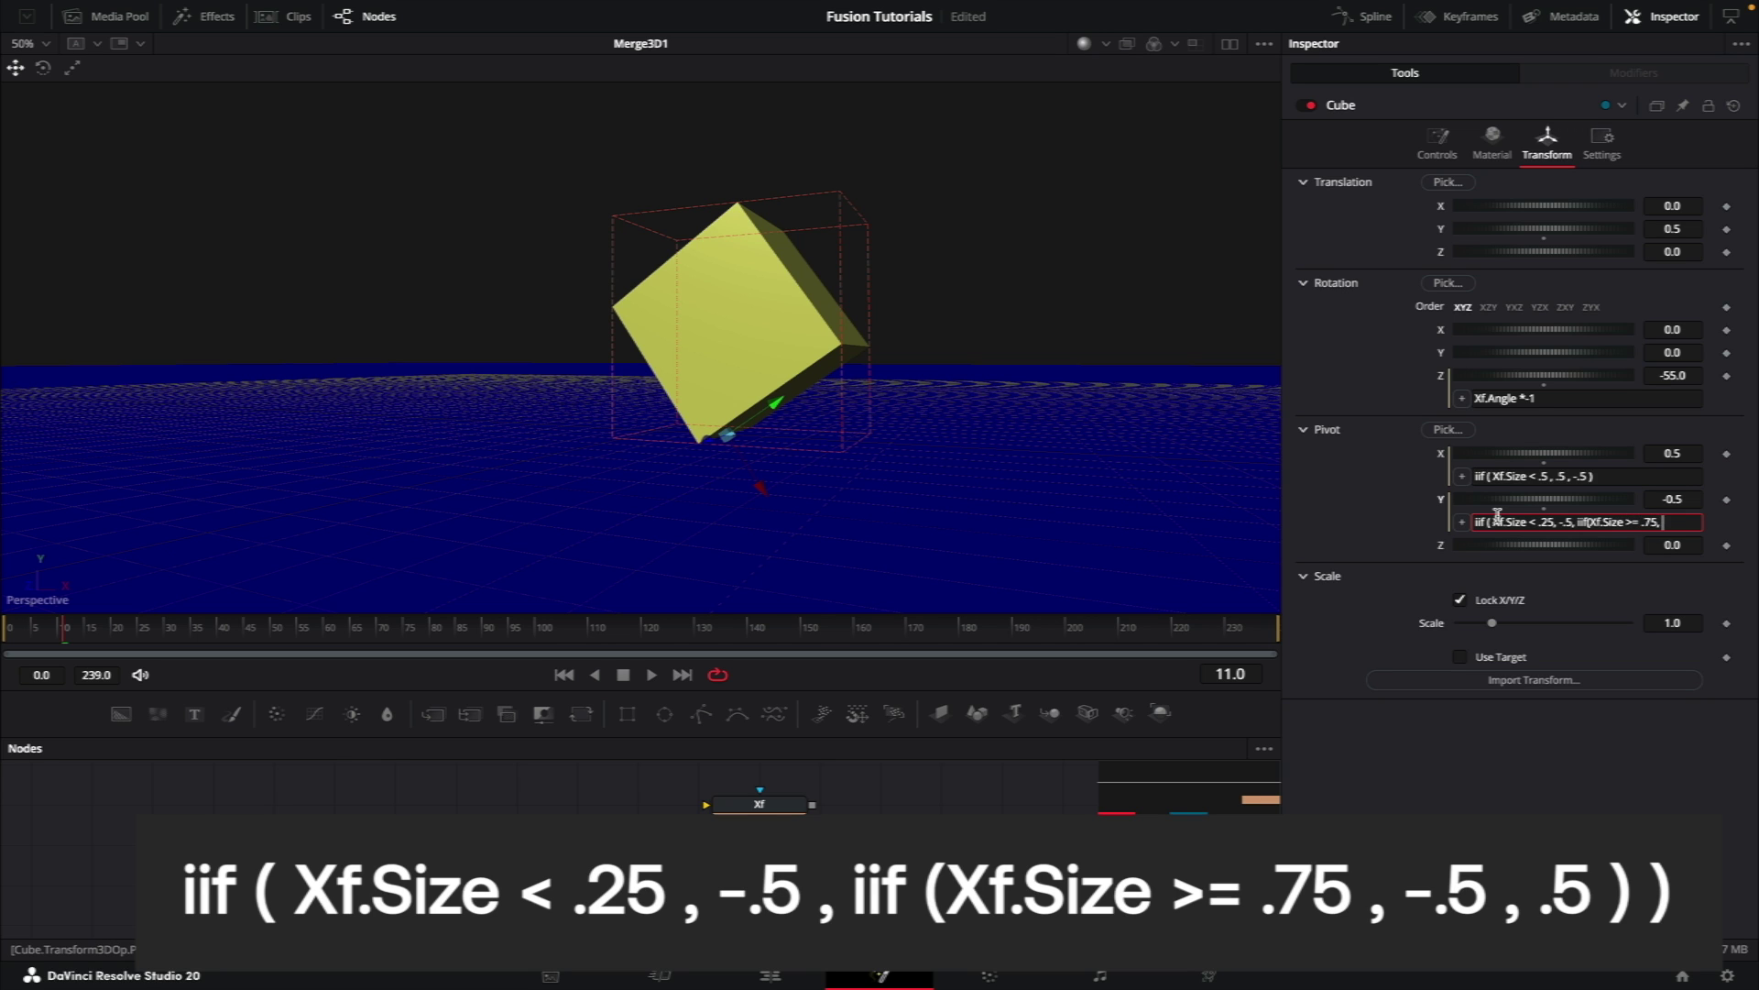
{"action": "type", "text": ", -.5, .5"}
{"action": "key", "text": "Tab"}
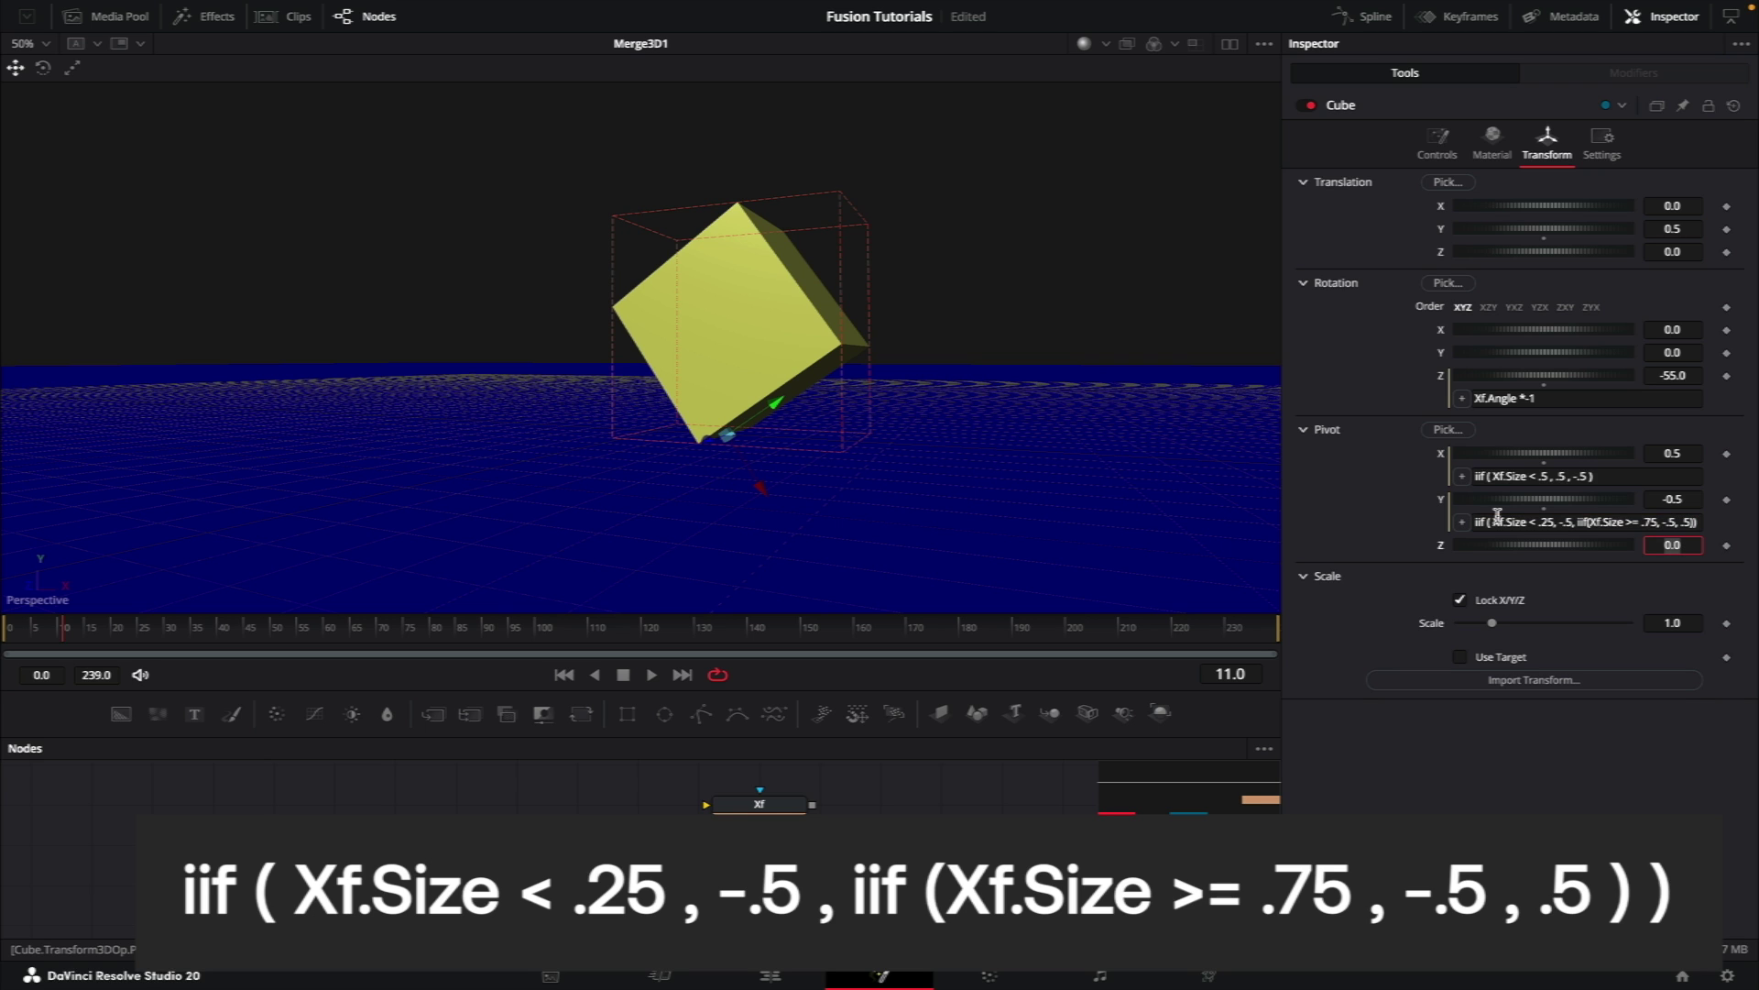
{"action": "left_click_drag", "start_coordinate": [78, 637], "coordinate": [672, 644]}
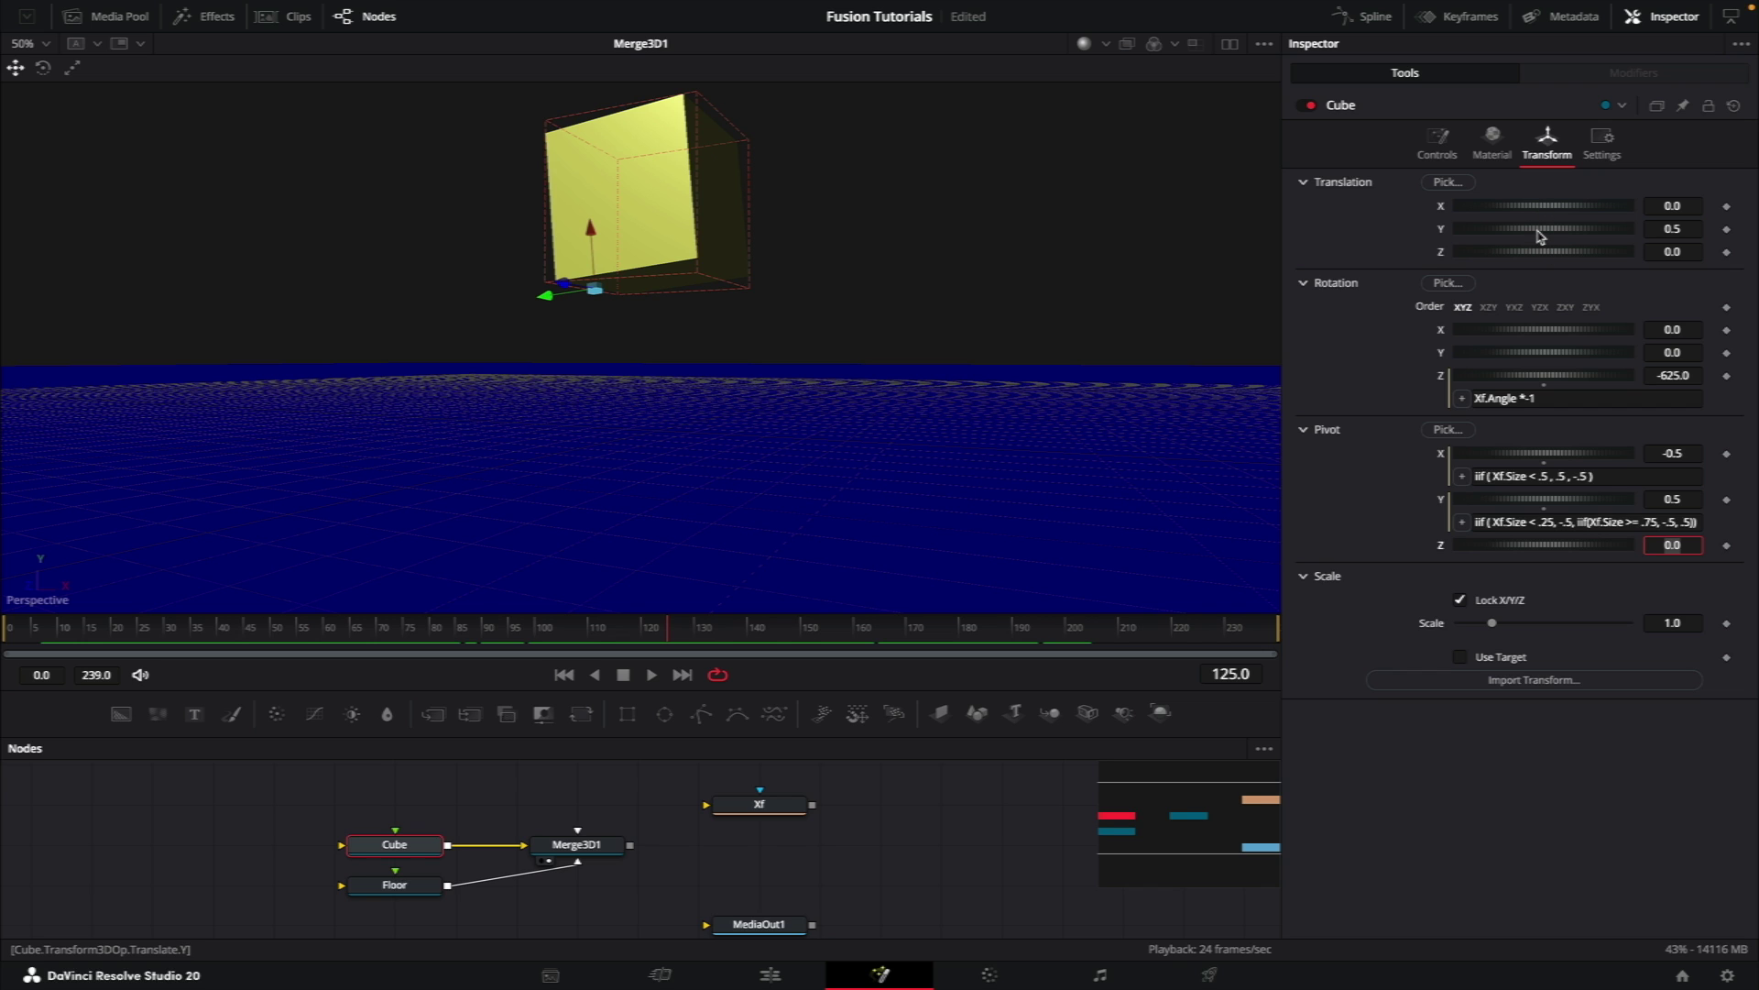
Step: Link the Cube's Translation Y to Transform3DOp.Pivot.Y*-1 through an expression
{"action": "right_click", "coordinate": [1556, 235]}
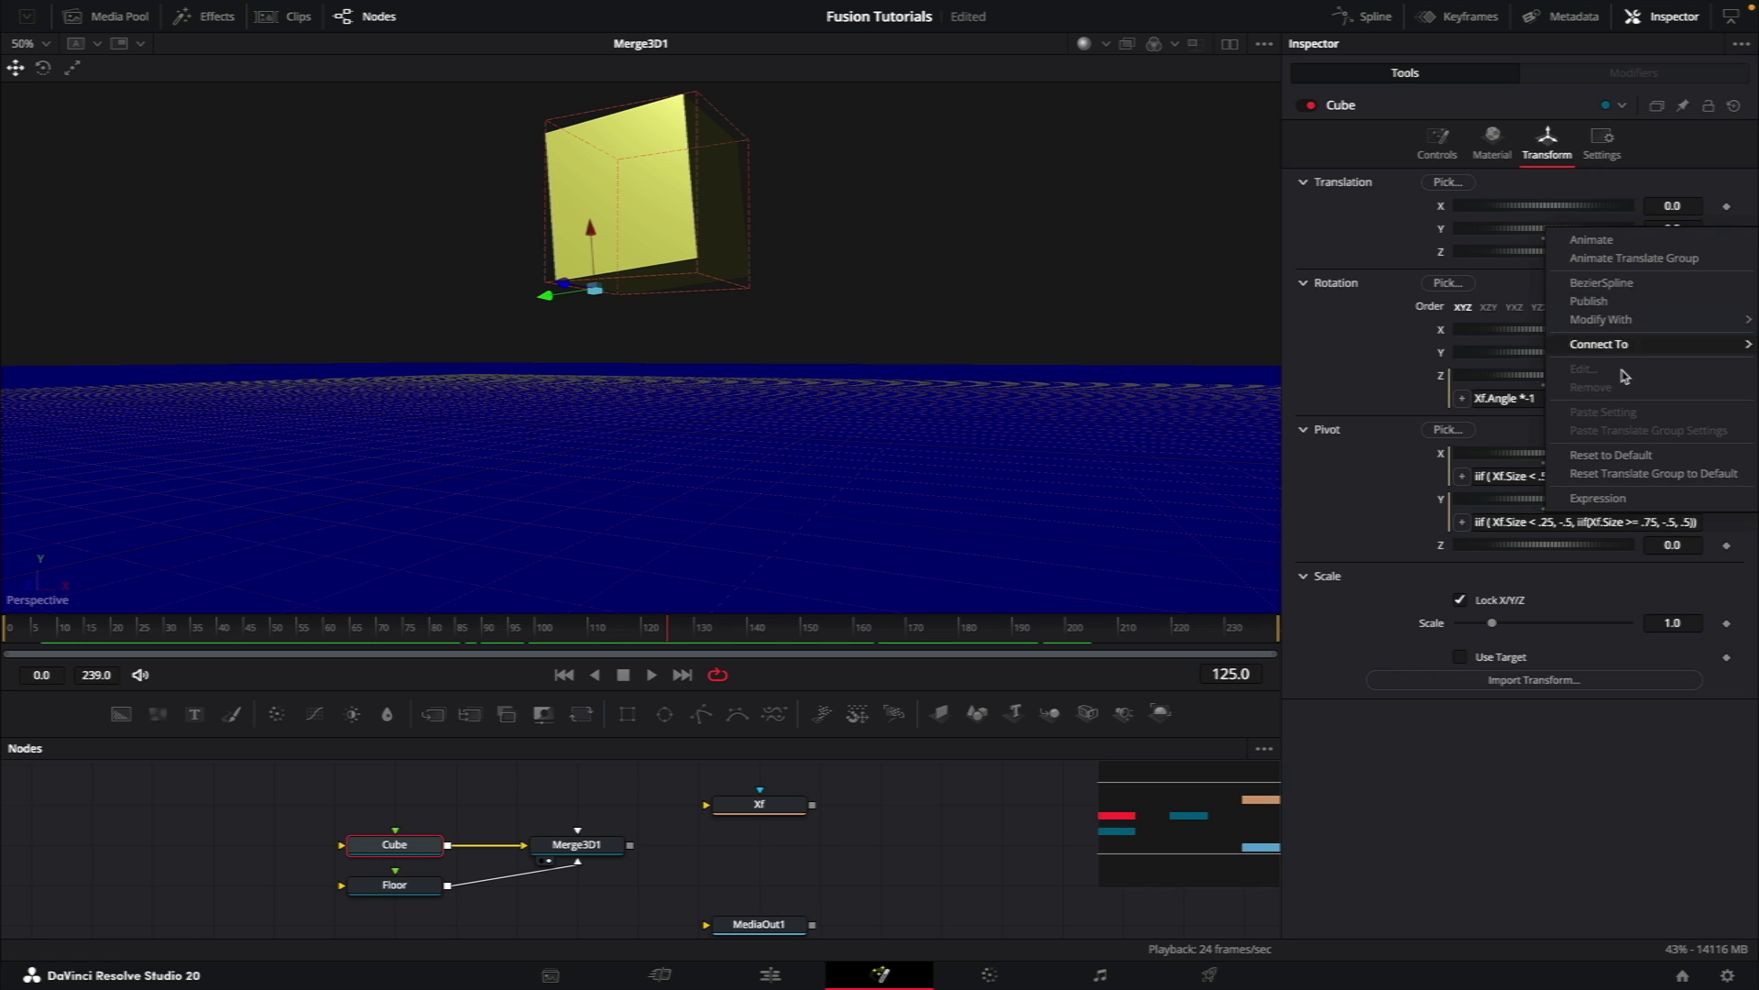
{"action": "left_click", "coordinate": [1631, 501]}
{"action": "left_click_drag", "start_coordinate": [1463, 251], "coordinate": [1555, 527]}
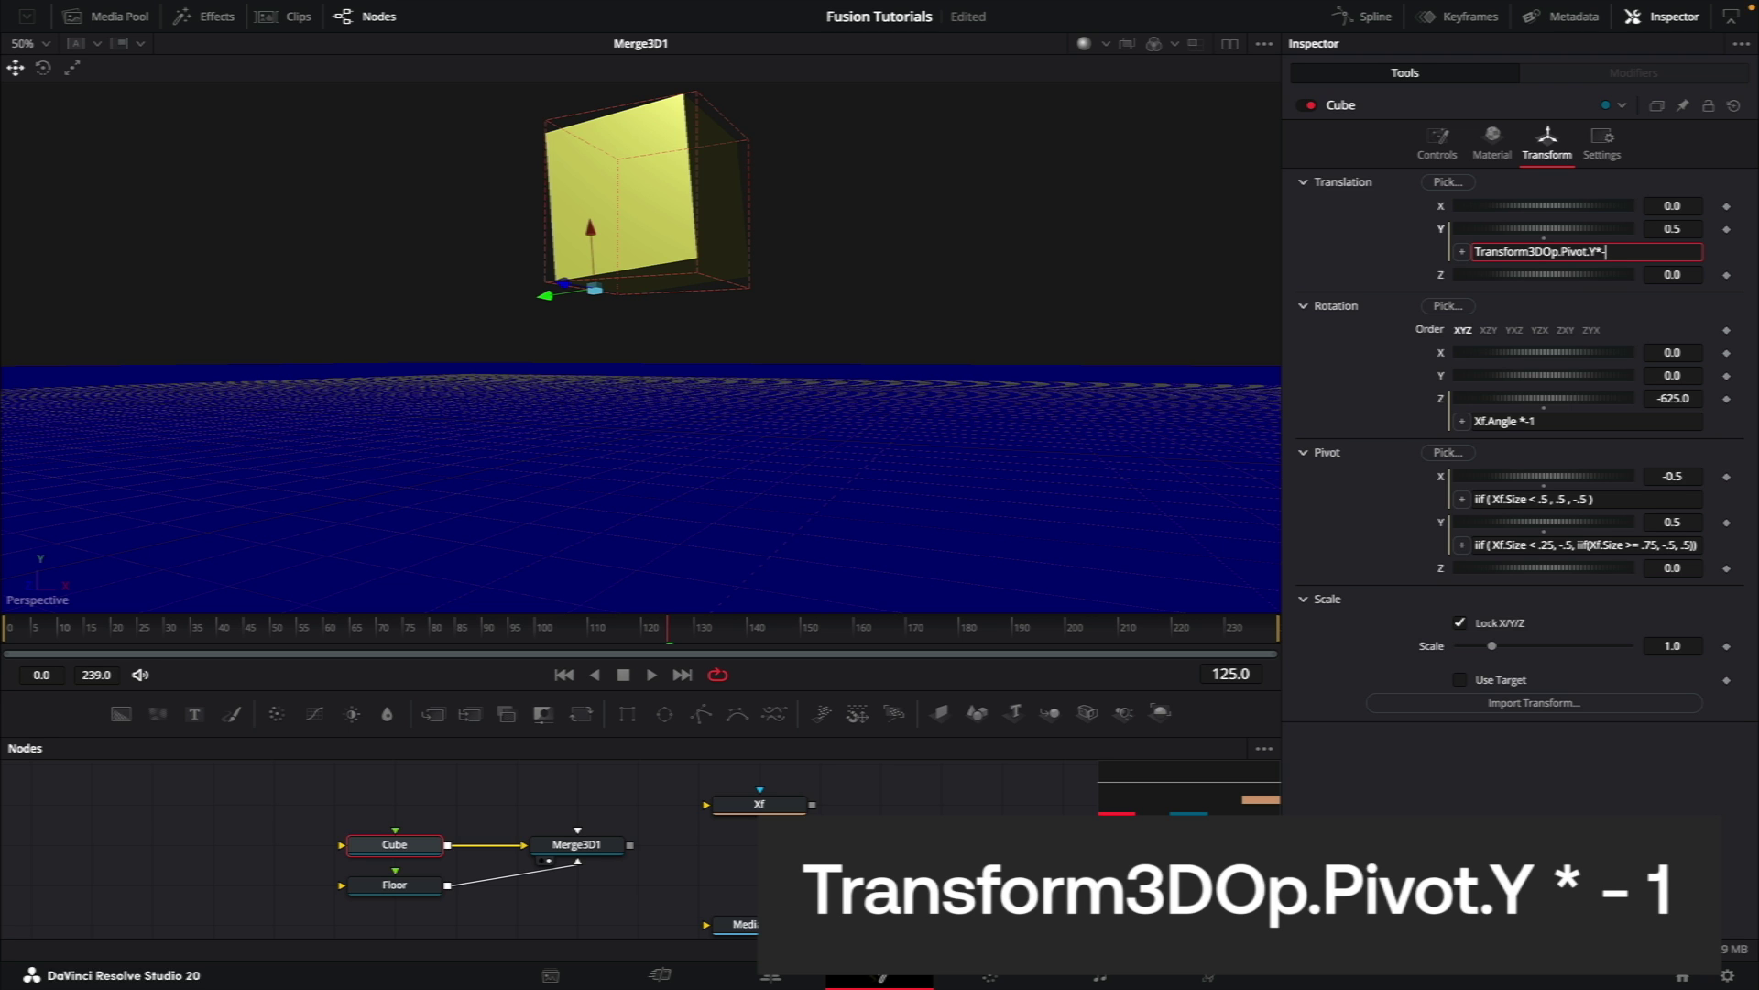
{"action": "key", "text": "Tab"}
{"action": "left_click_drag", "start_coordinate": [53, 634], "coordinate": [220, 616]}
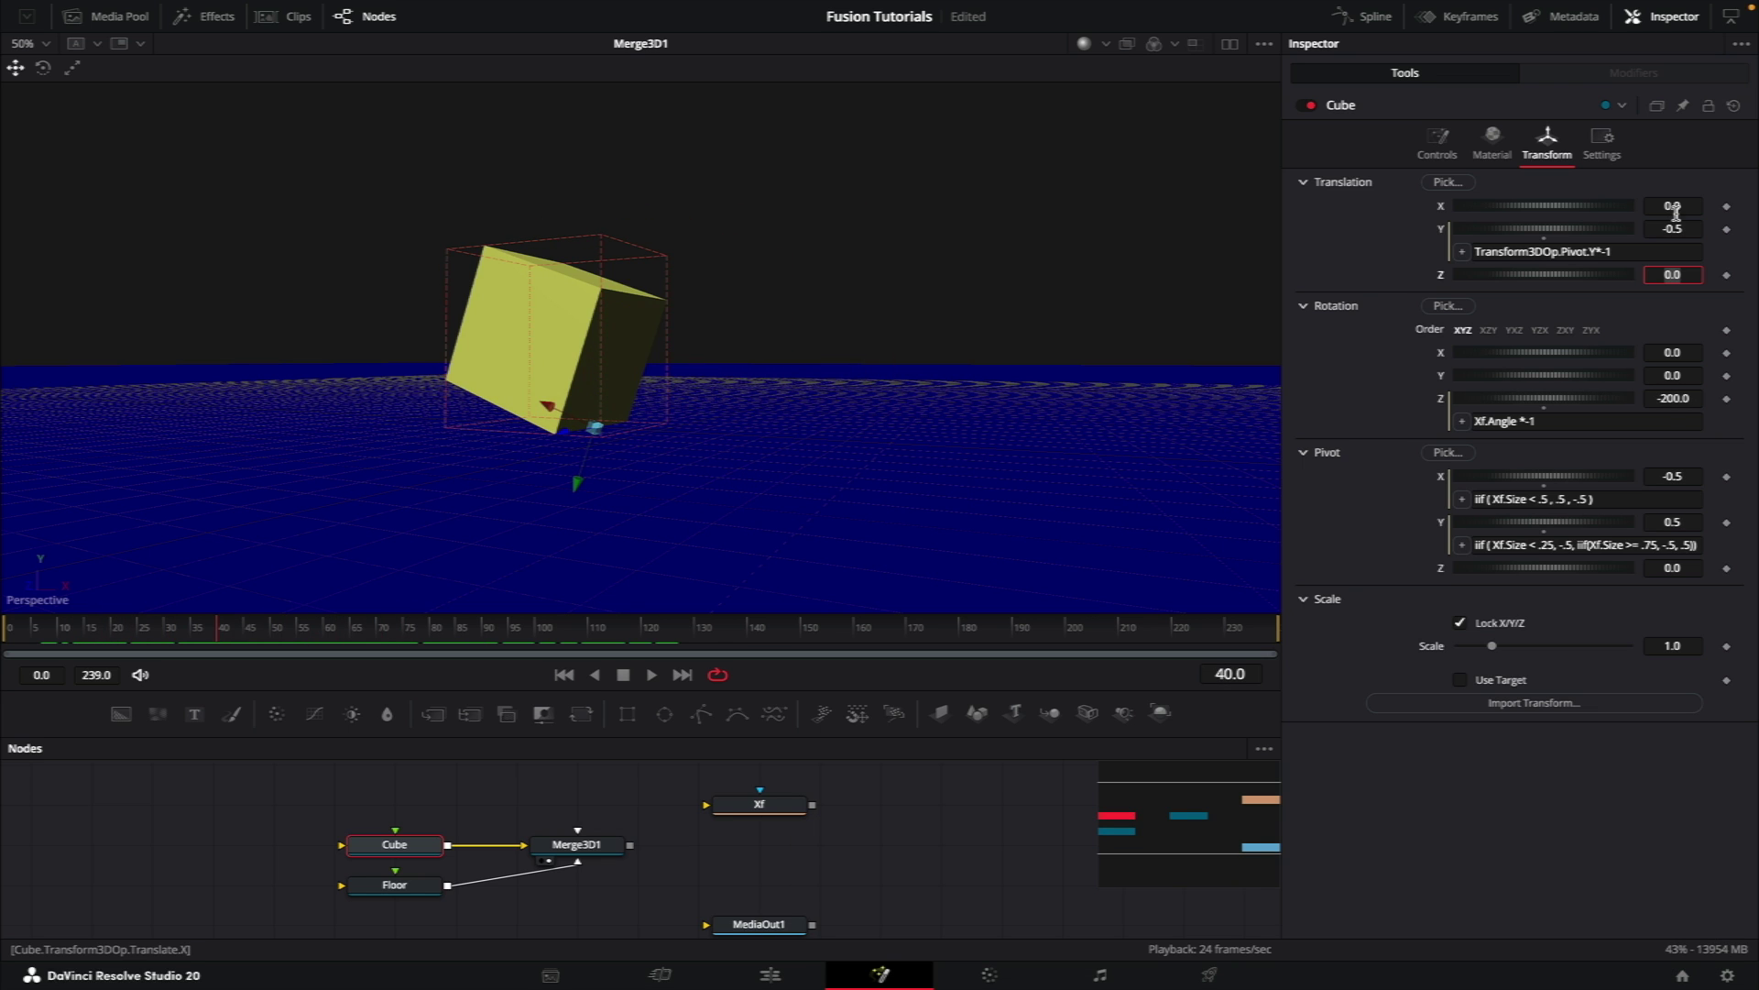
Step: Set Translation X to Transform3DOp.Pivot.X*-1 + floor(Xf.Angle/90) and scrub to watch the roll
{"action": "right_click", "coordinate": [1543, 206]}
{"action": "left_click", "coordinate": [1594, 475]}
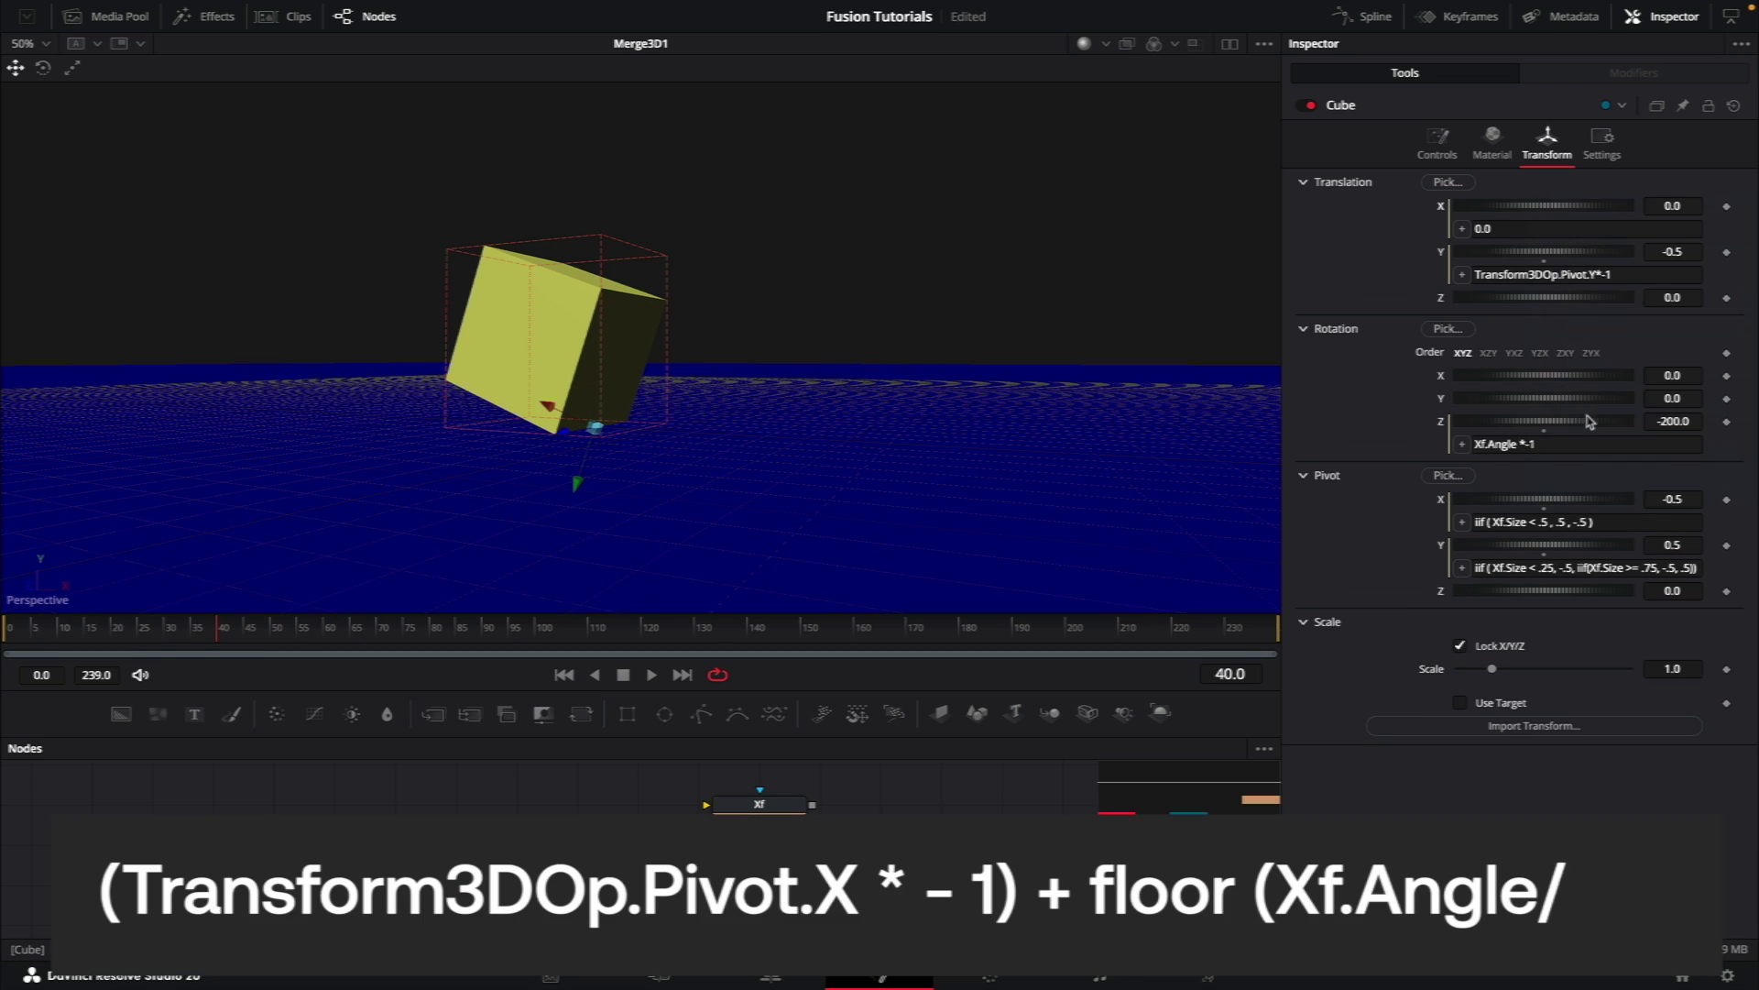
{"action": "left_click_drag", "start_coordinate": [1462, 228], "coordinate": [1548, 504]}
{"action": "left_click", "coordinate": [1639, 222]}
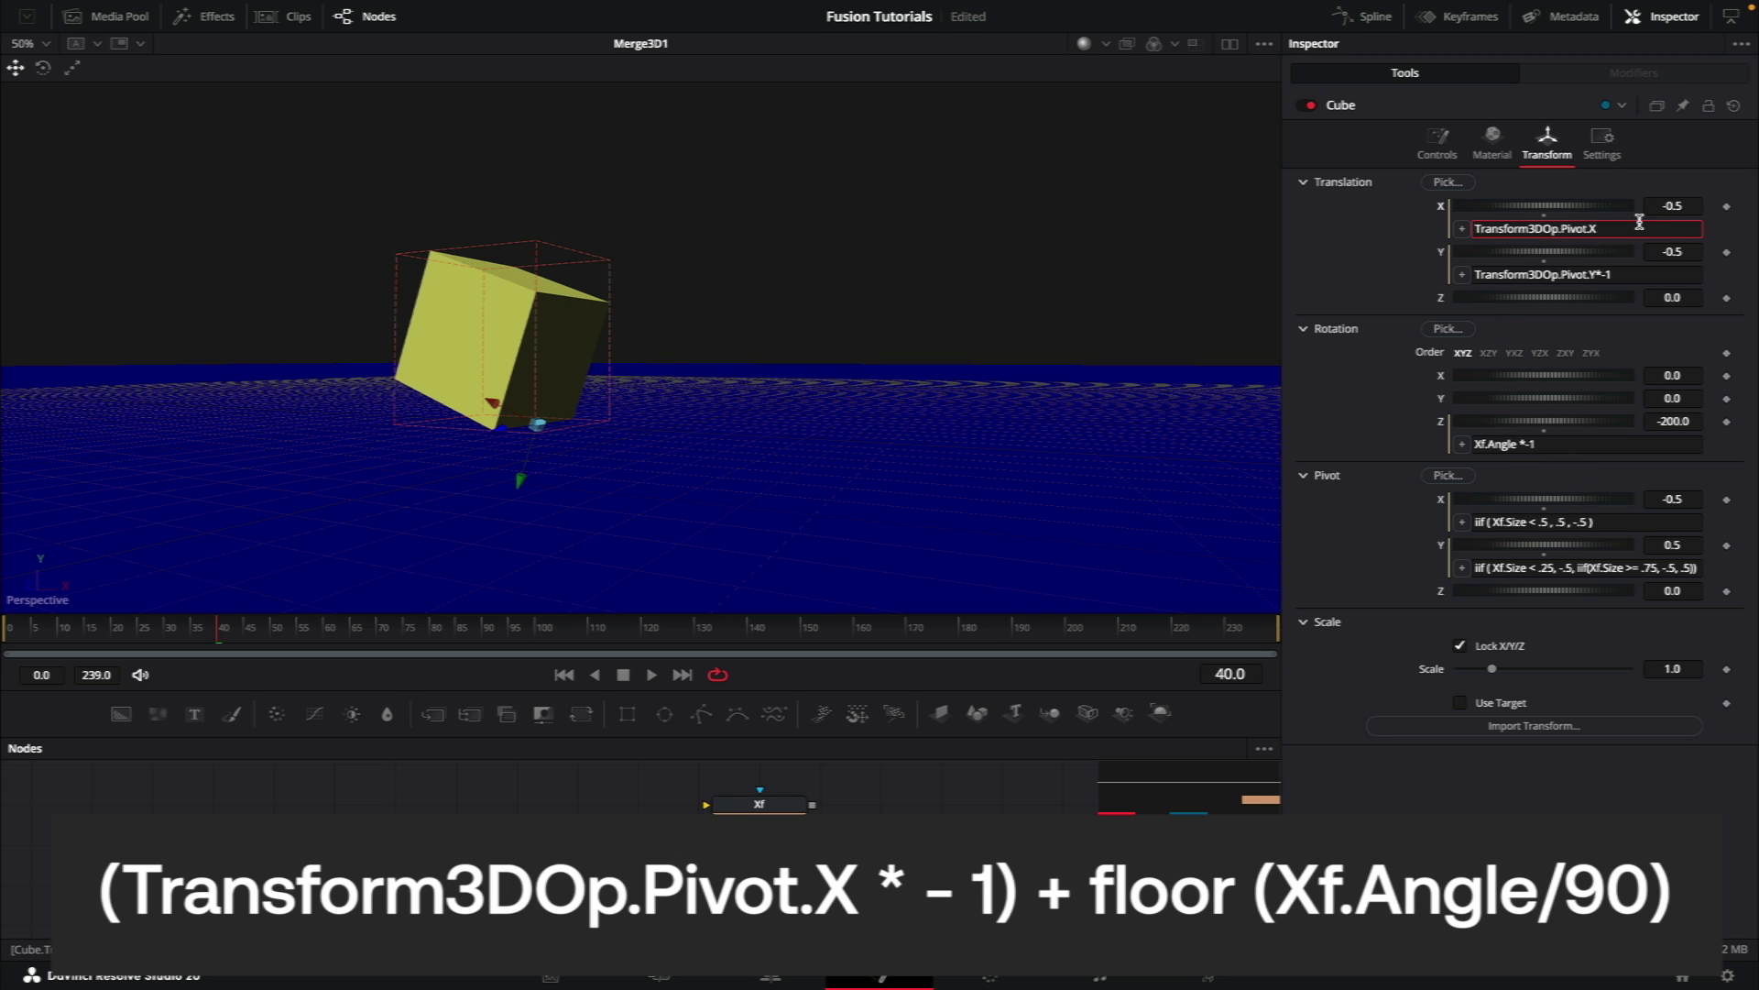
{"action": "type", "text": "*-1 + floor(Xf.Angle/90"}
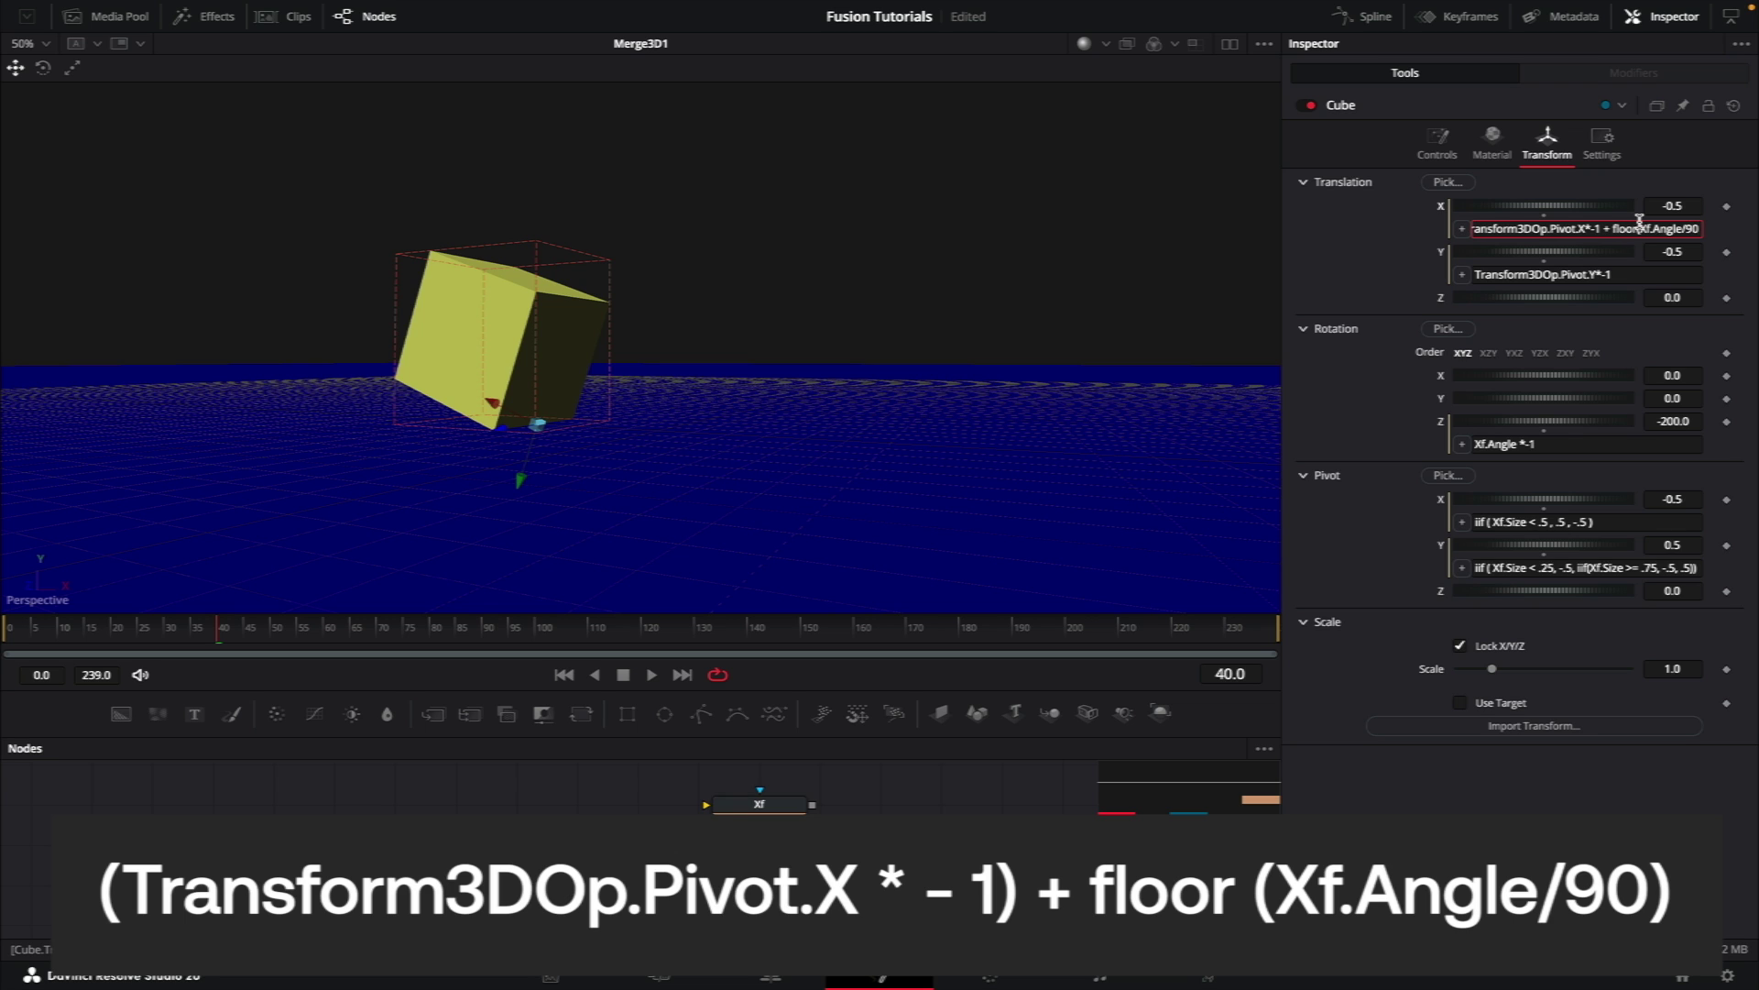
{"action": "type", "text": ")"}
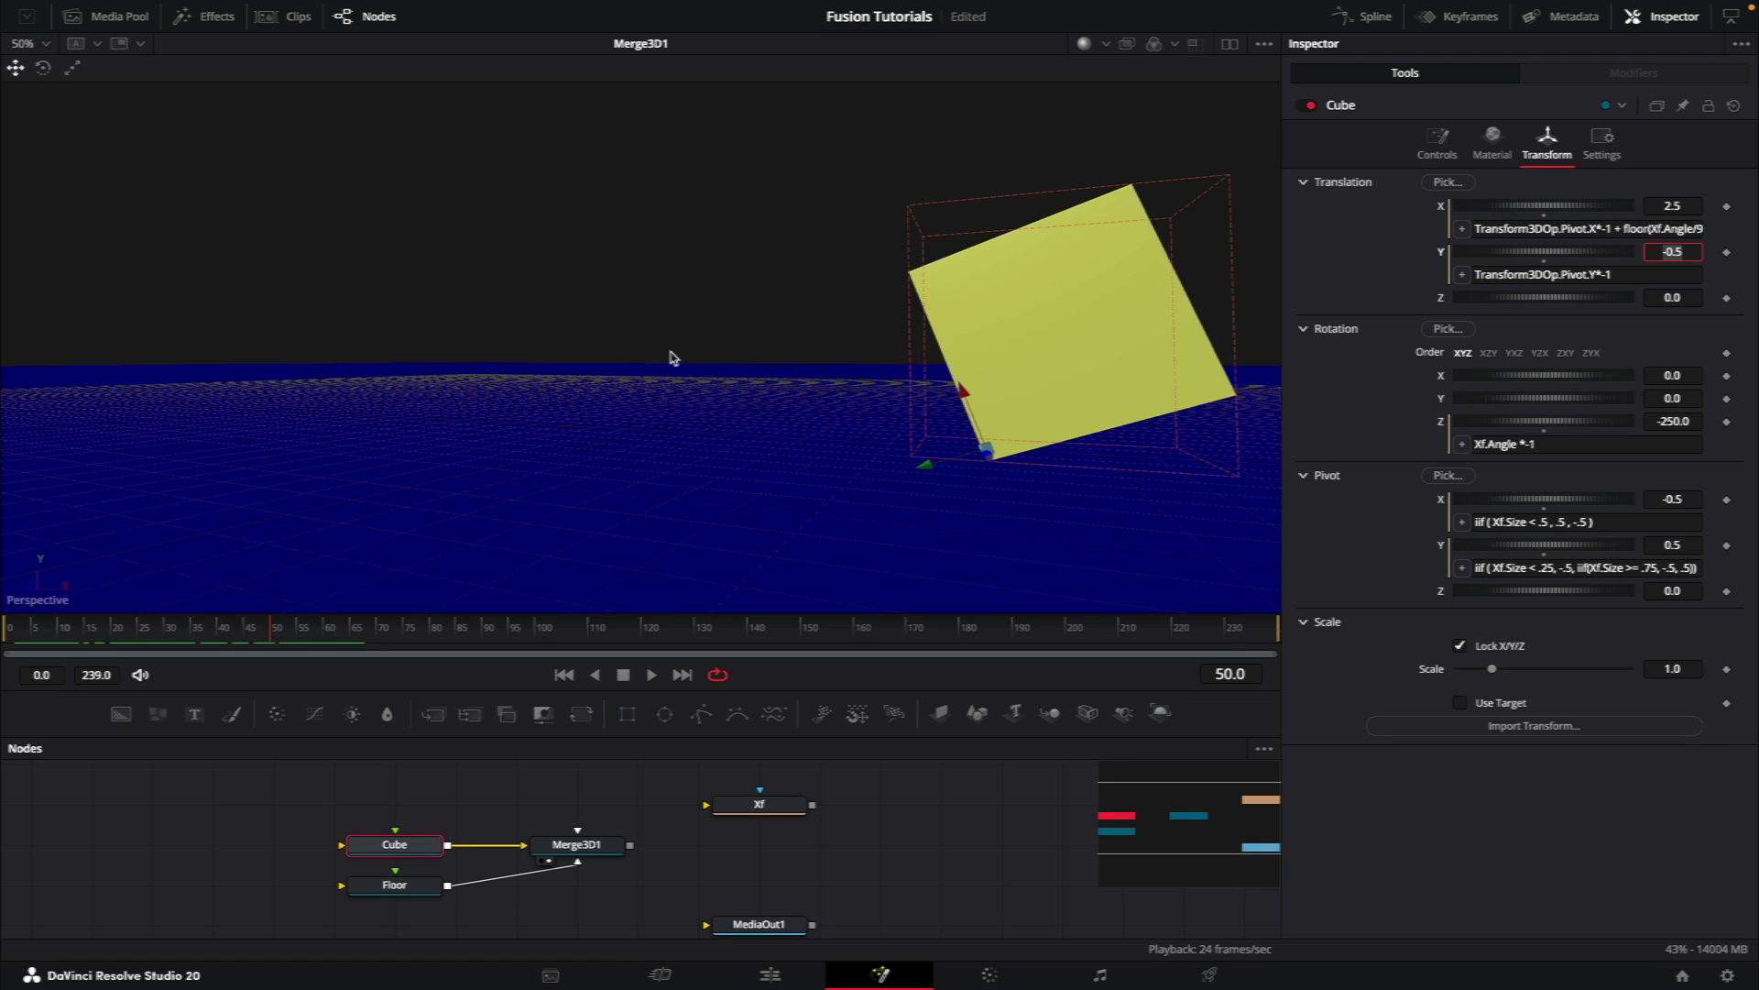
{"action": "scroll", "coordinate": [653, 365], "scroll_direction": "down", "scroll_amount": 6}
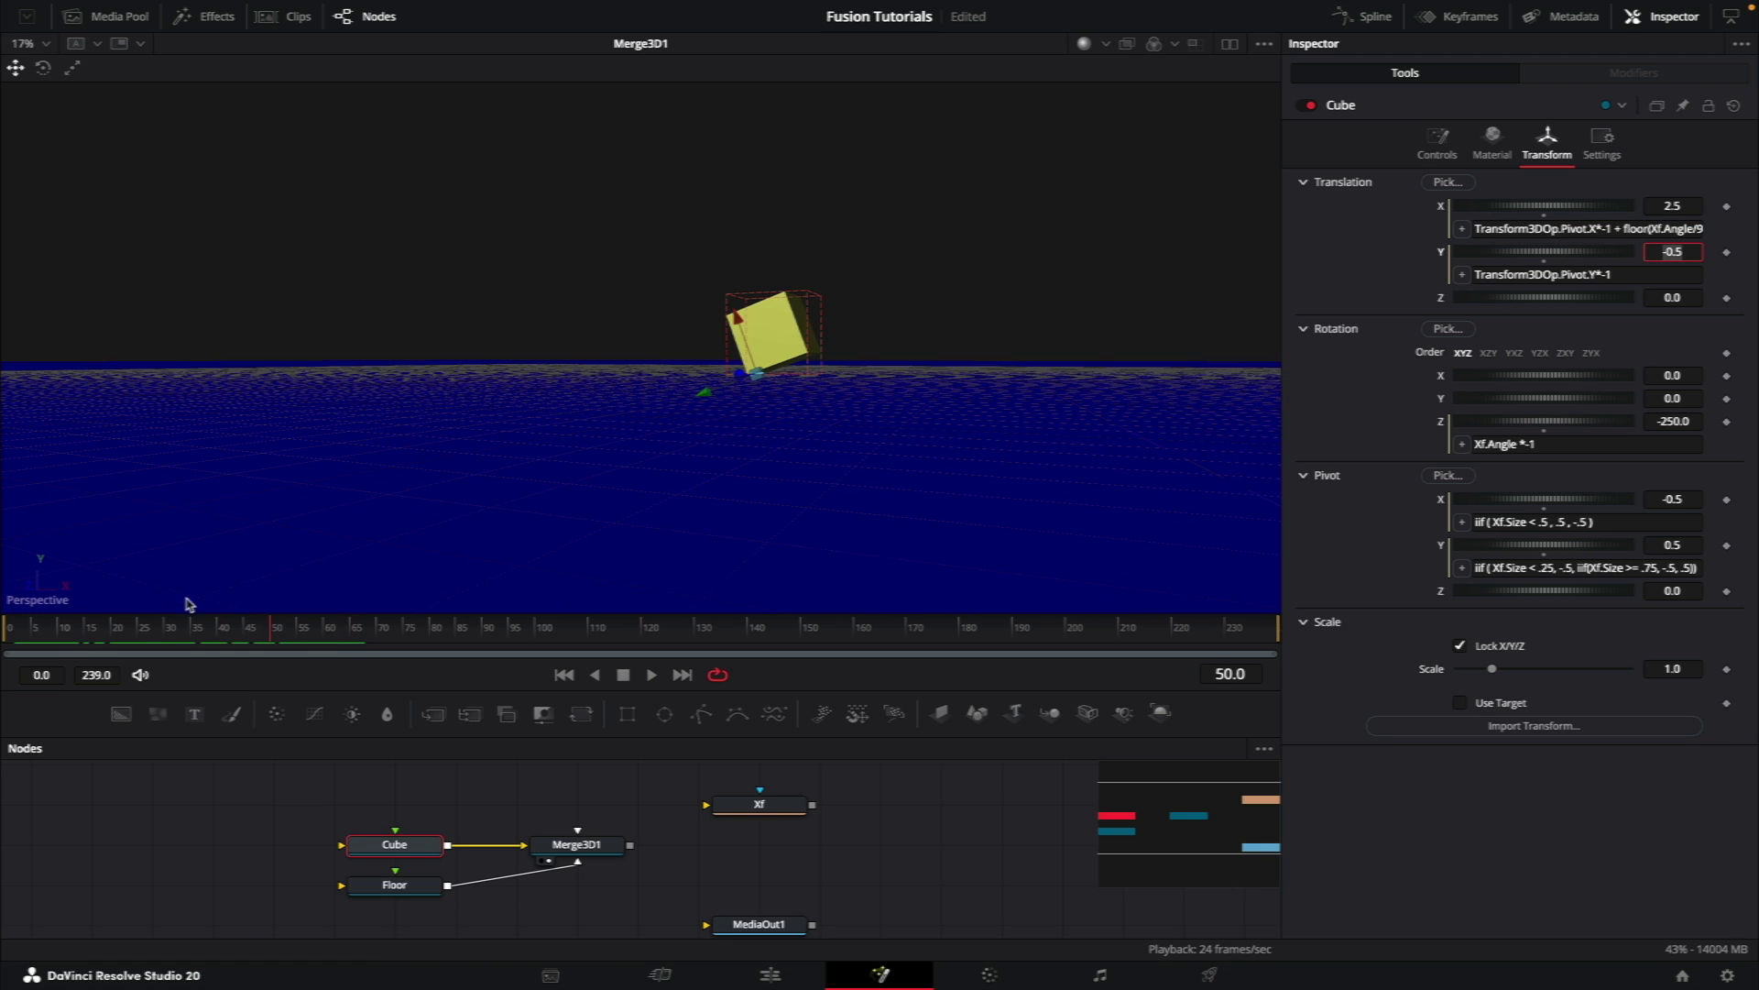
{"action": "left_click_drag", "start_coordinate": [57, 654], "coordinate": [174, 616]}
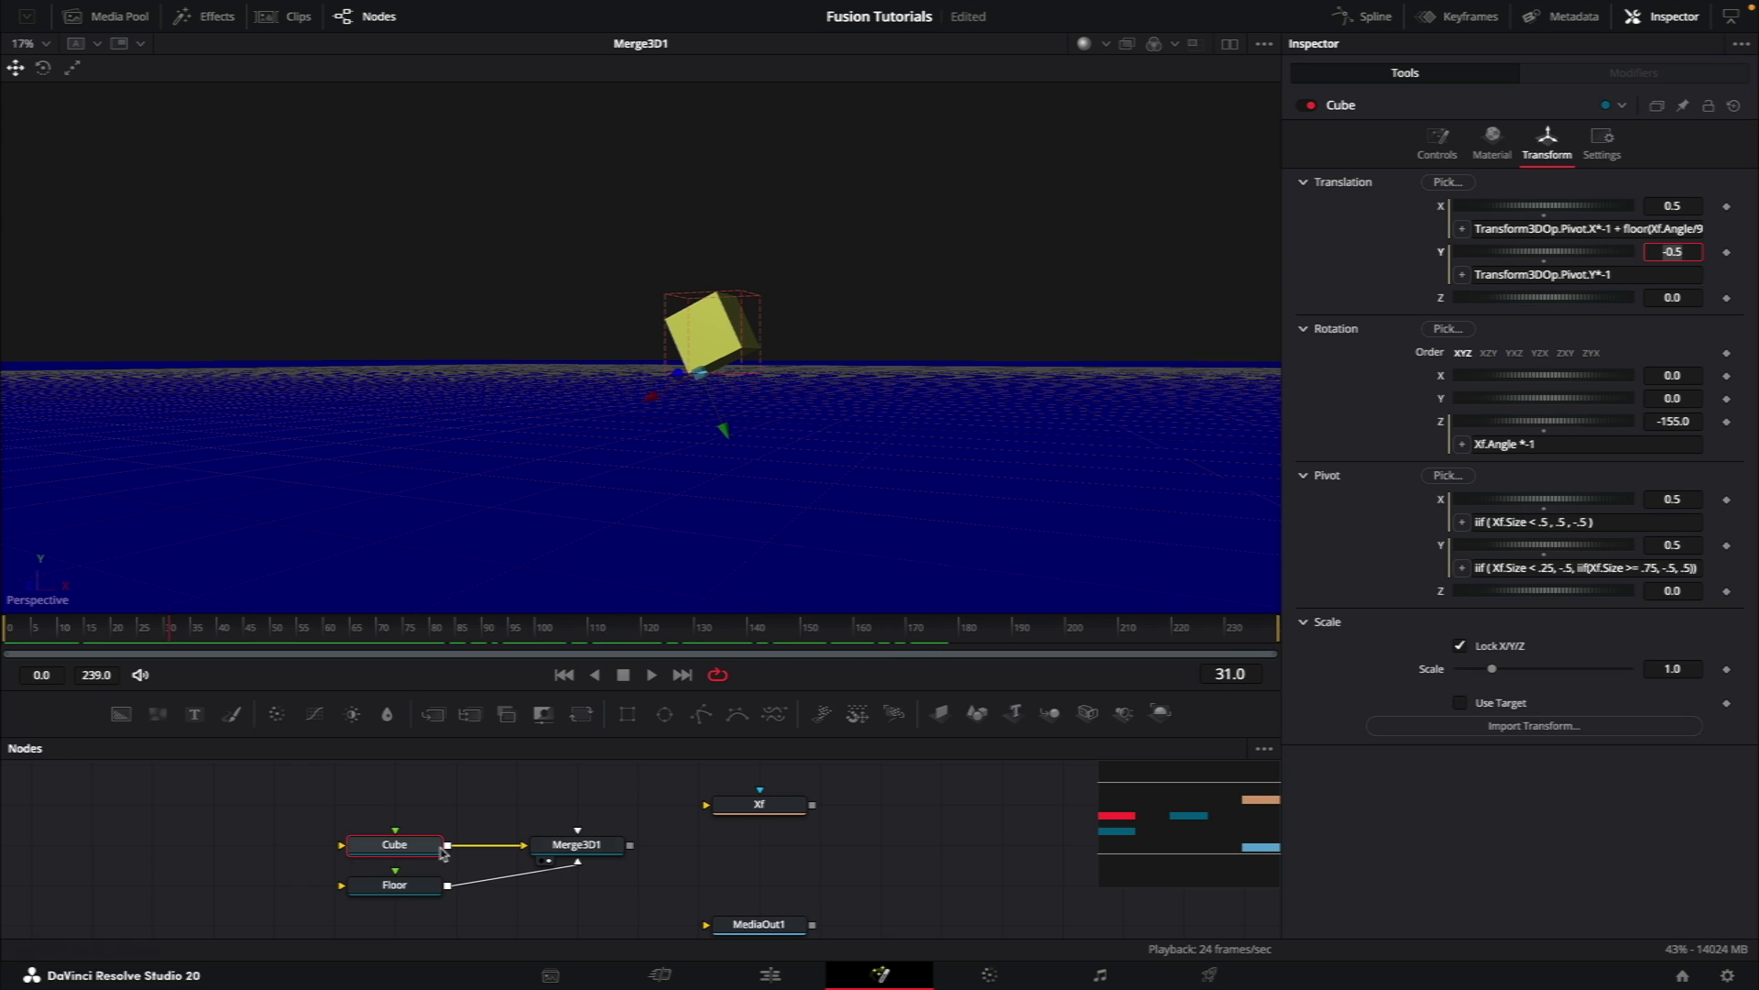
Step: Insert a Duplicate 3D node after the Cube node
{"action": "left_click_drag", "start_coordinate": [404, 848], "coordinate": [345, 808]}
{"action": "key", "text": "shift+space"}
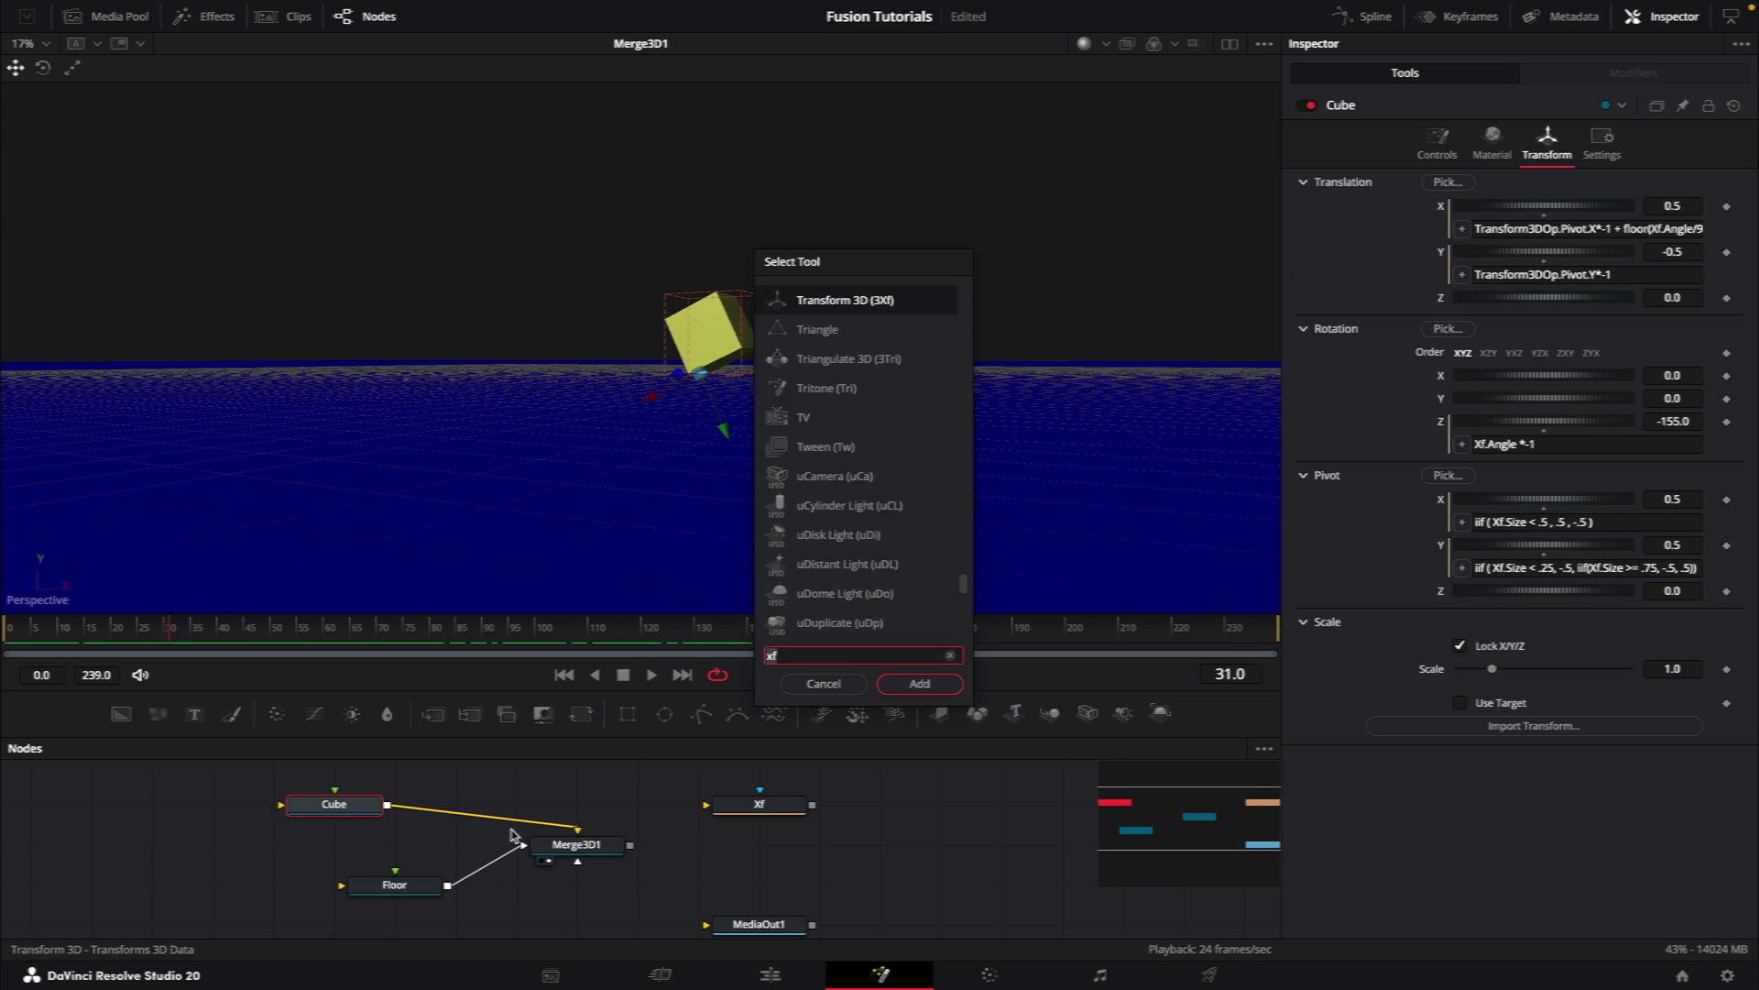
{"action": "type", "text": "du"}
{"action": "key", "text": "Return"}
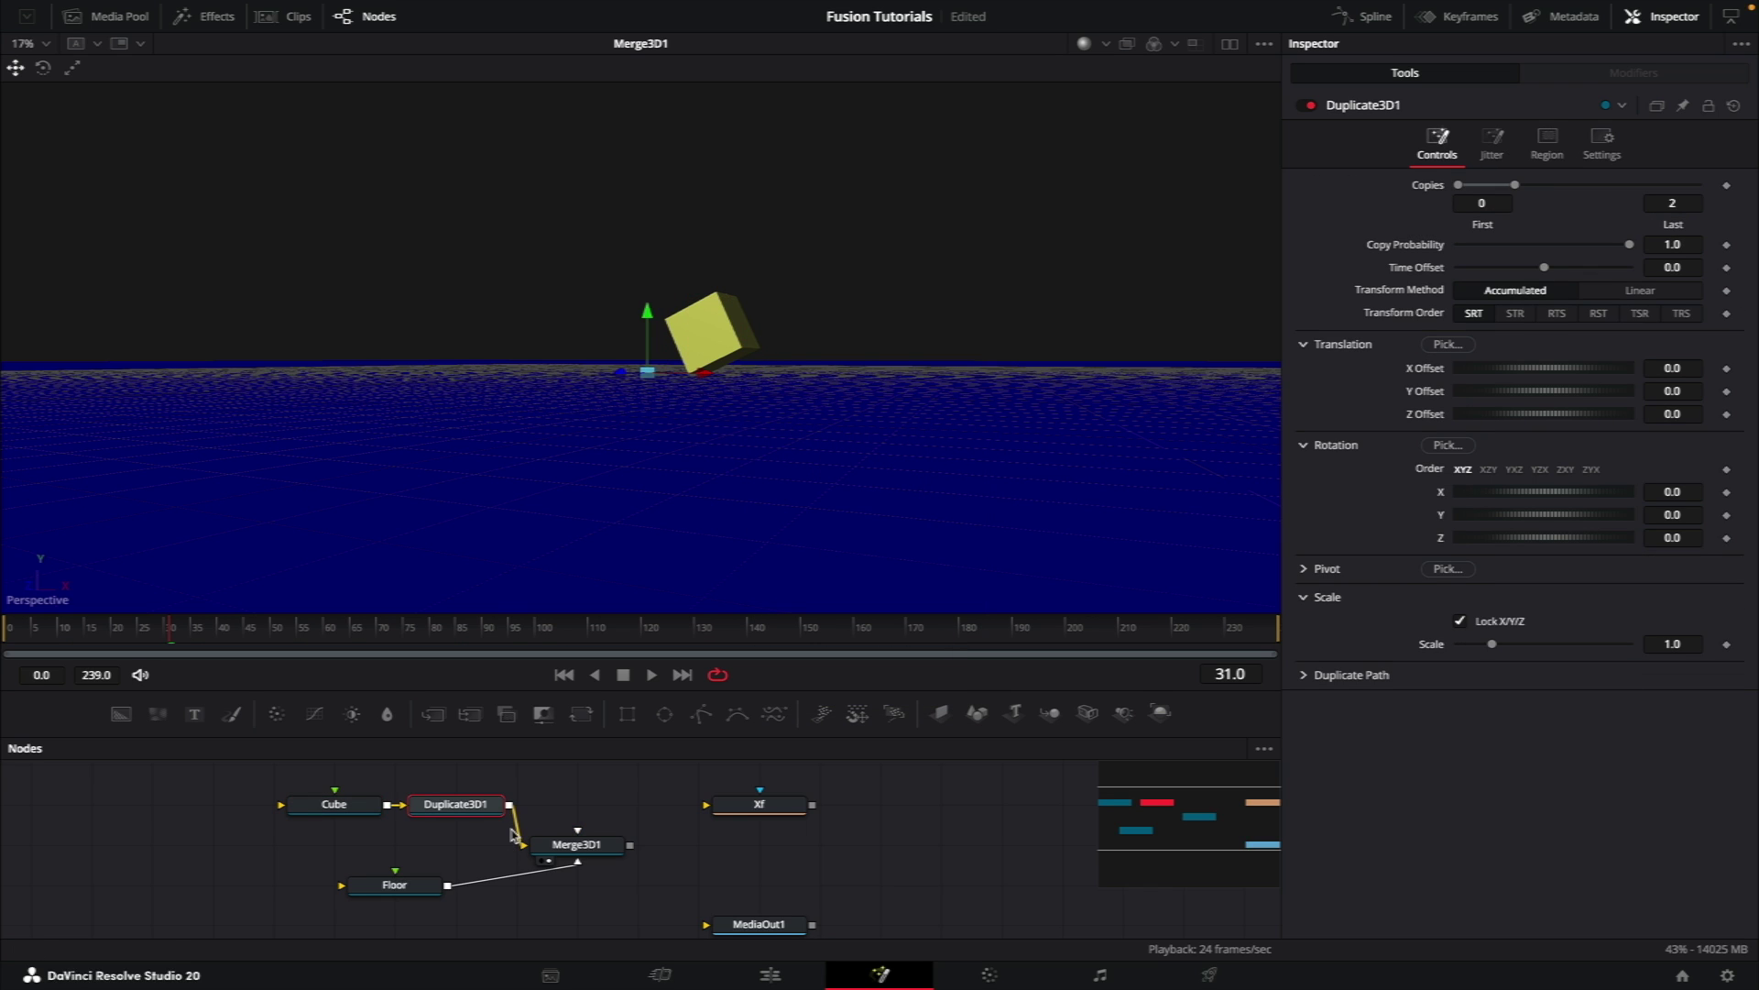
Step: Set the duplicate's Last copy to 8 and Time Offset to -30, then scrub the cubes
{"action": "left_click", "coordinate": [1692, 197]}
{"action": "type", "text": "28"}
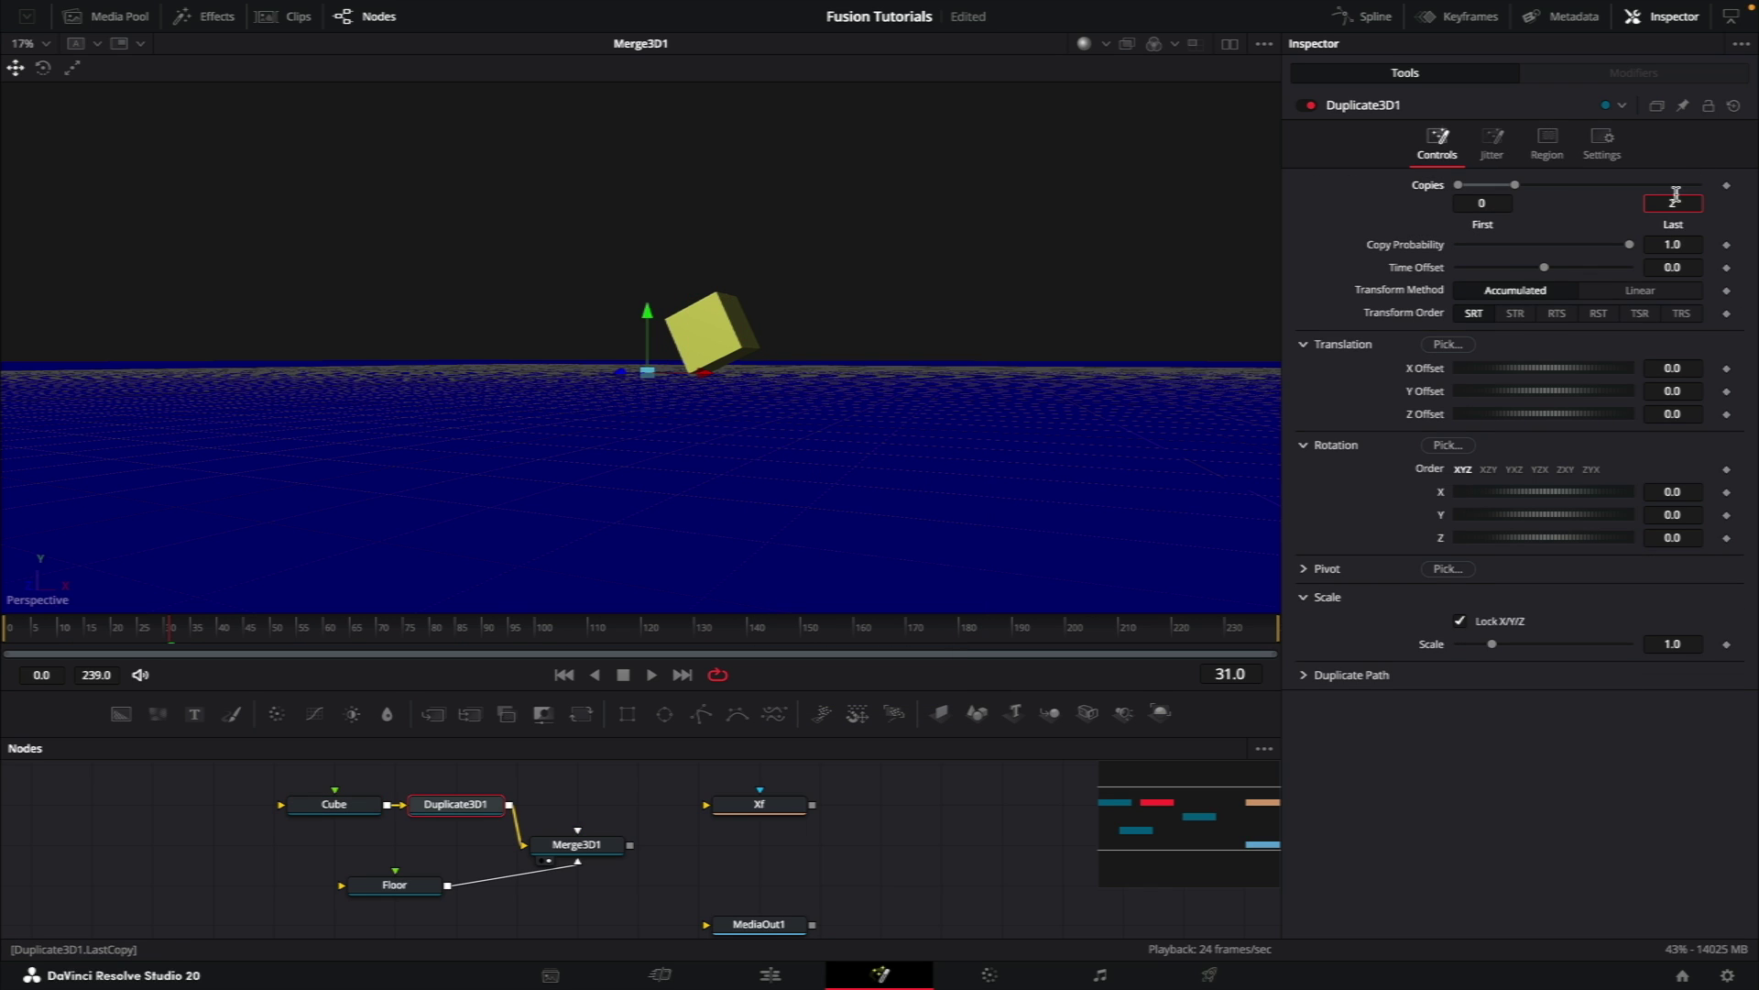
{"action": "left_click", "coordinate": [1691, 248]}
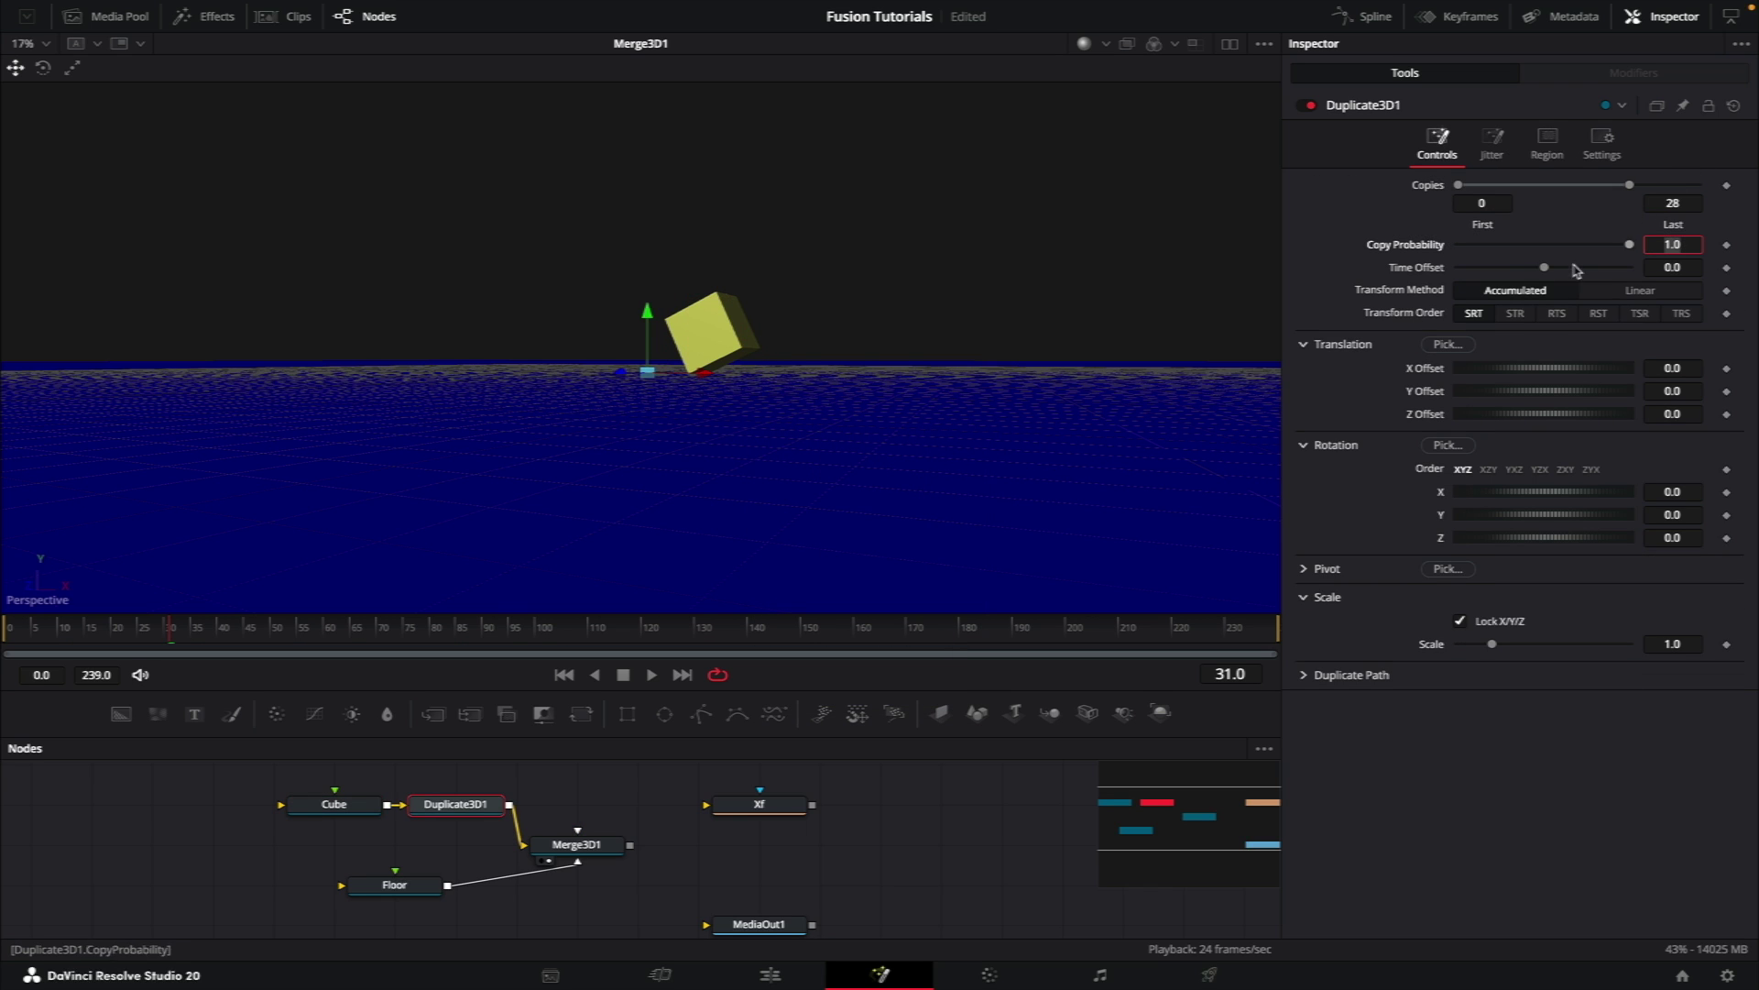
{"action": "left_click", "coordinate": [1697, 267]}
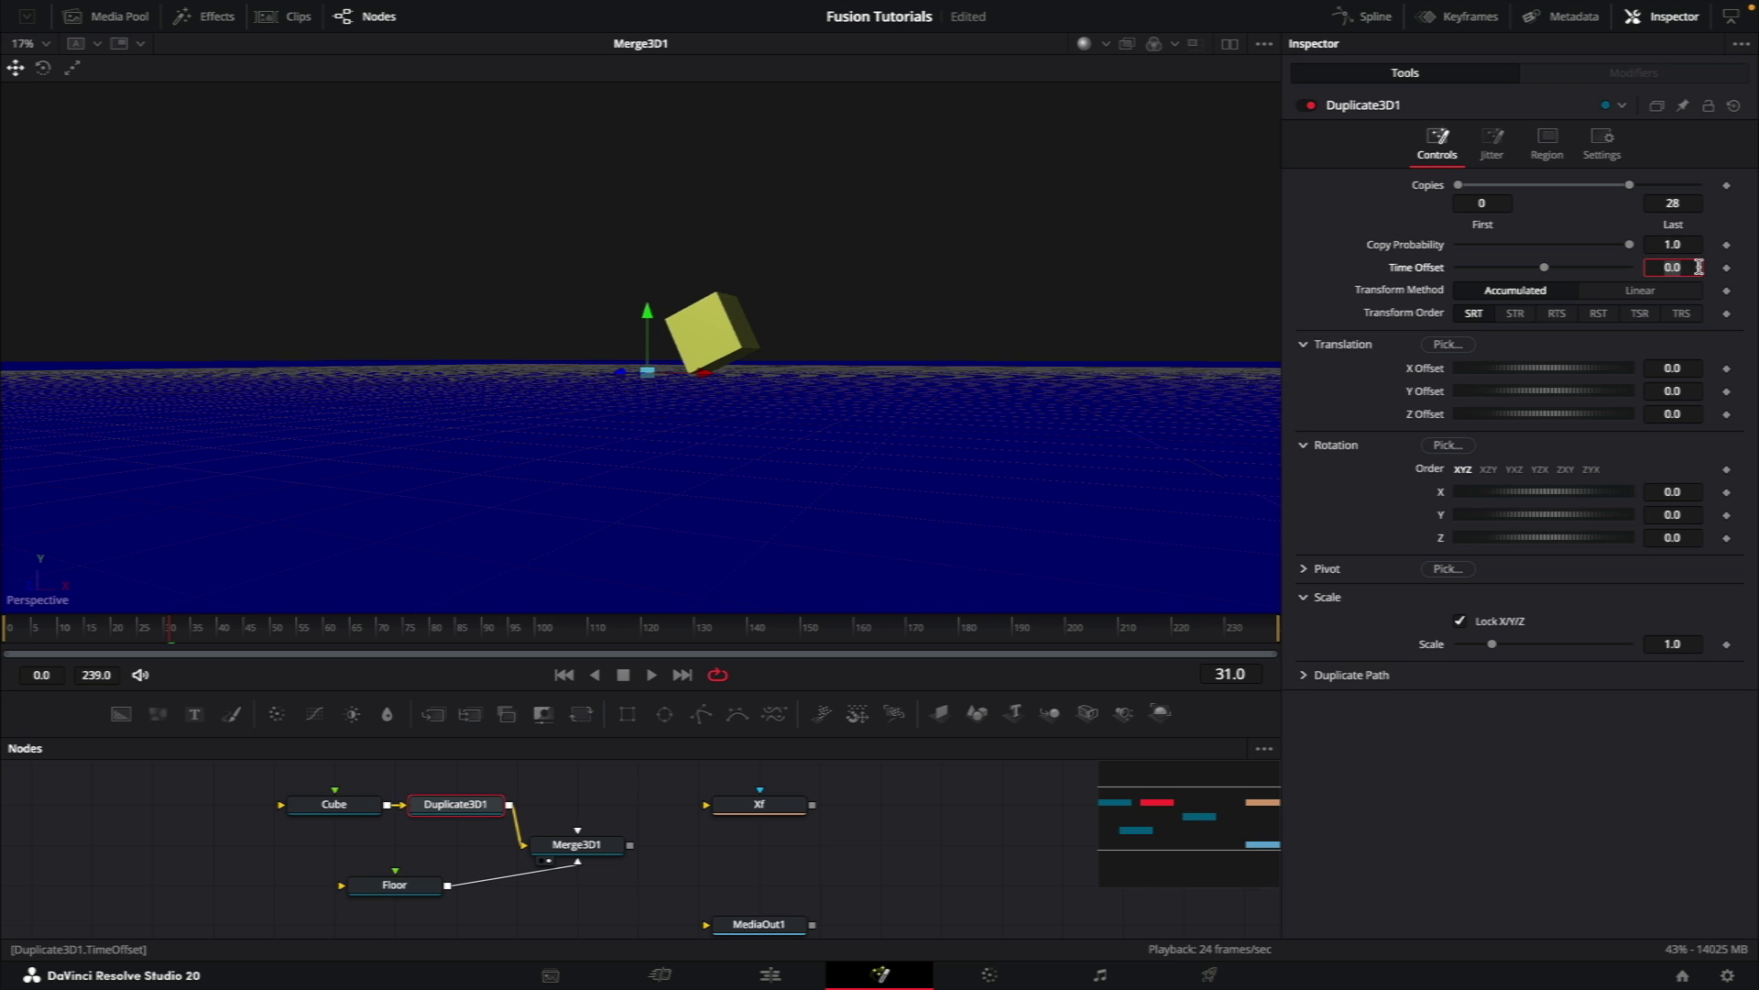
{"action": "type", "text": "-30"}
{"action": "key", "text": "Tab"}
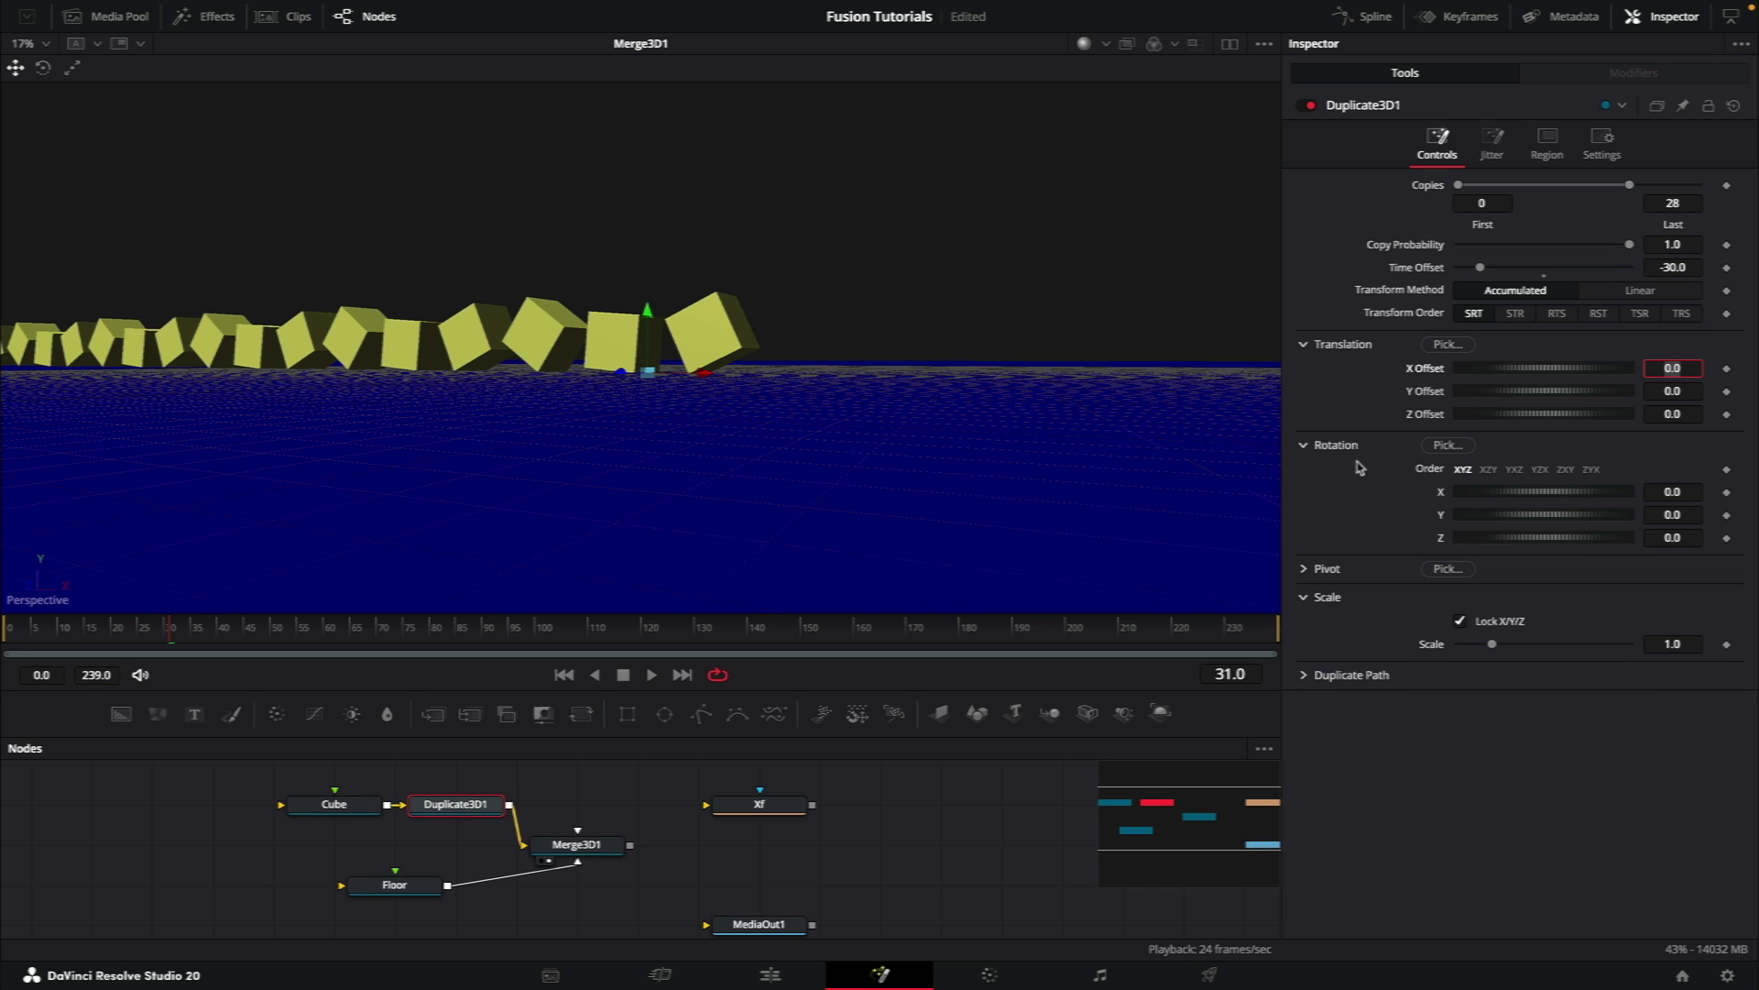
{"action": "left_click", "coordinate": [1685, 202]}
{"action": "type", "text": "8"}
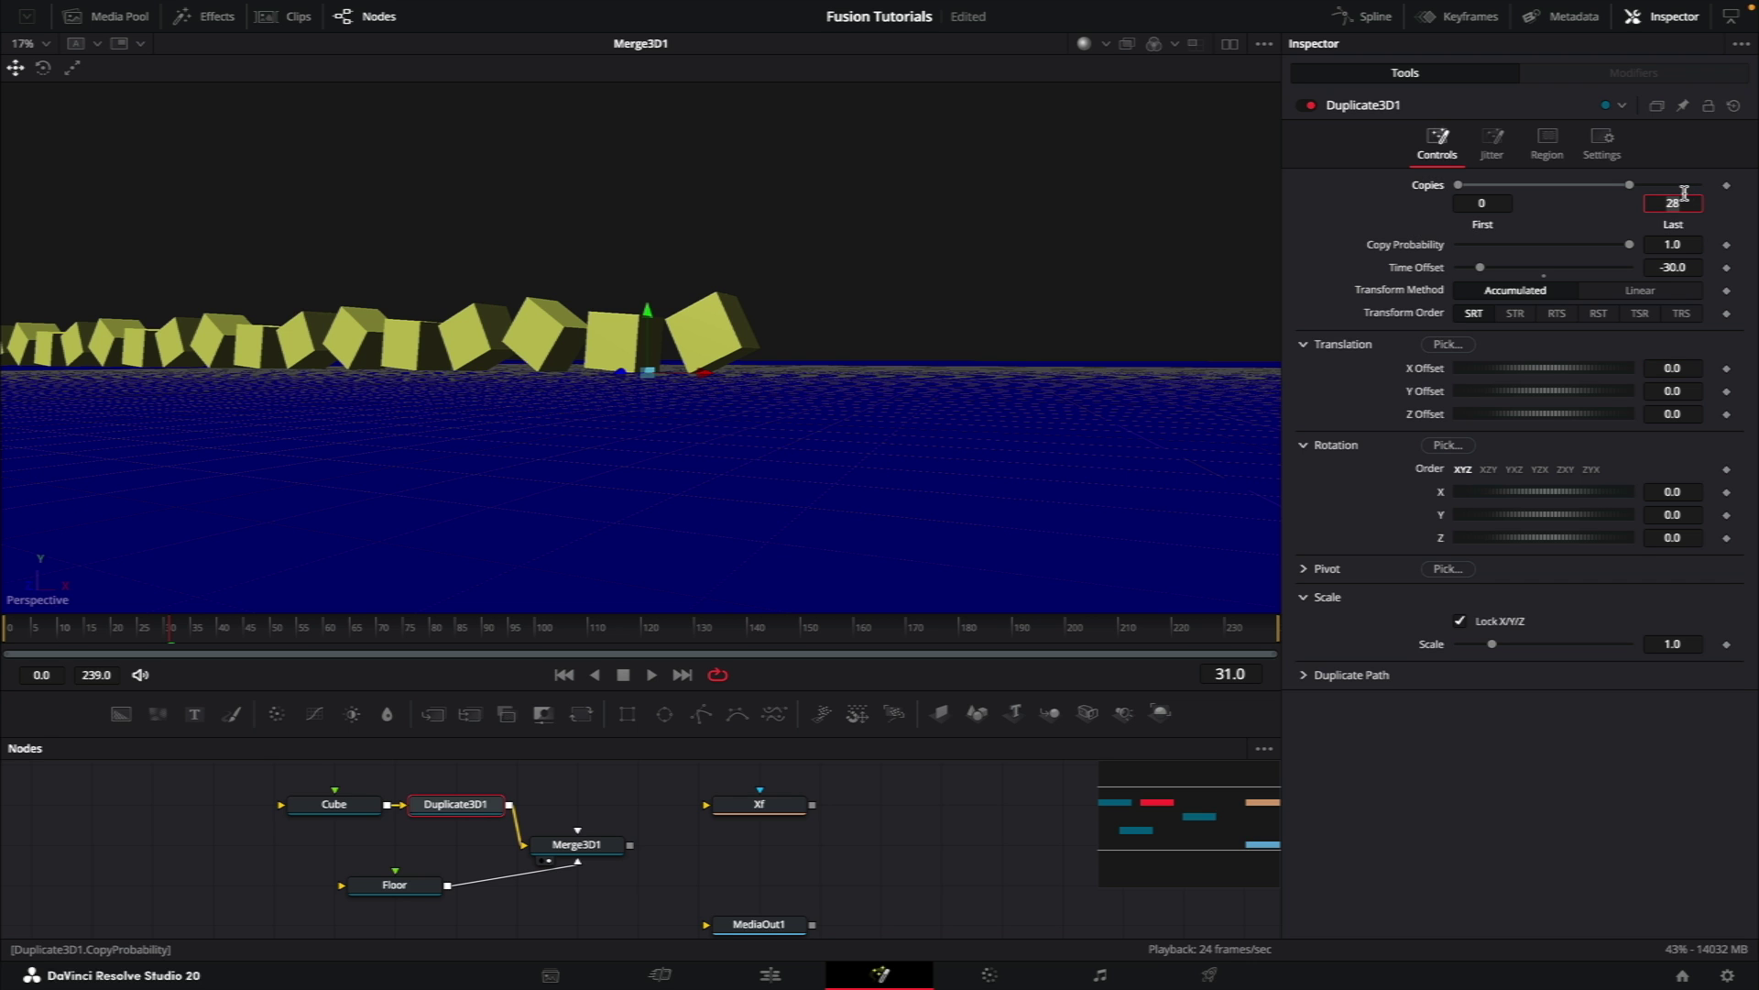
{"action": "key", "text": "Tab"}
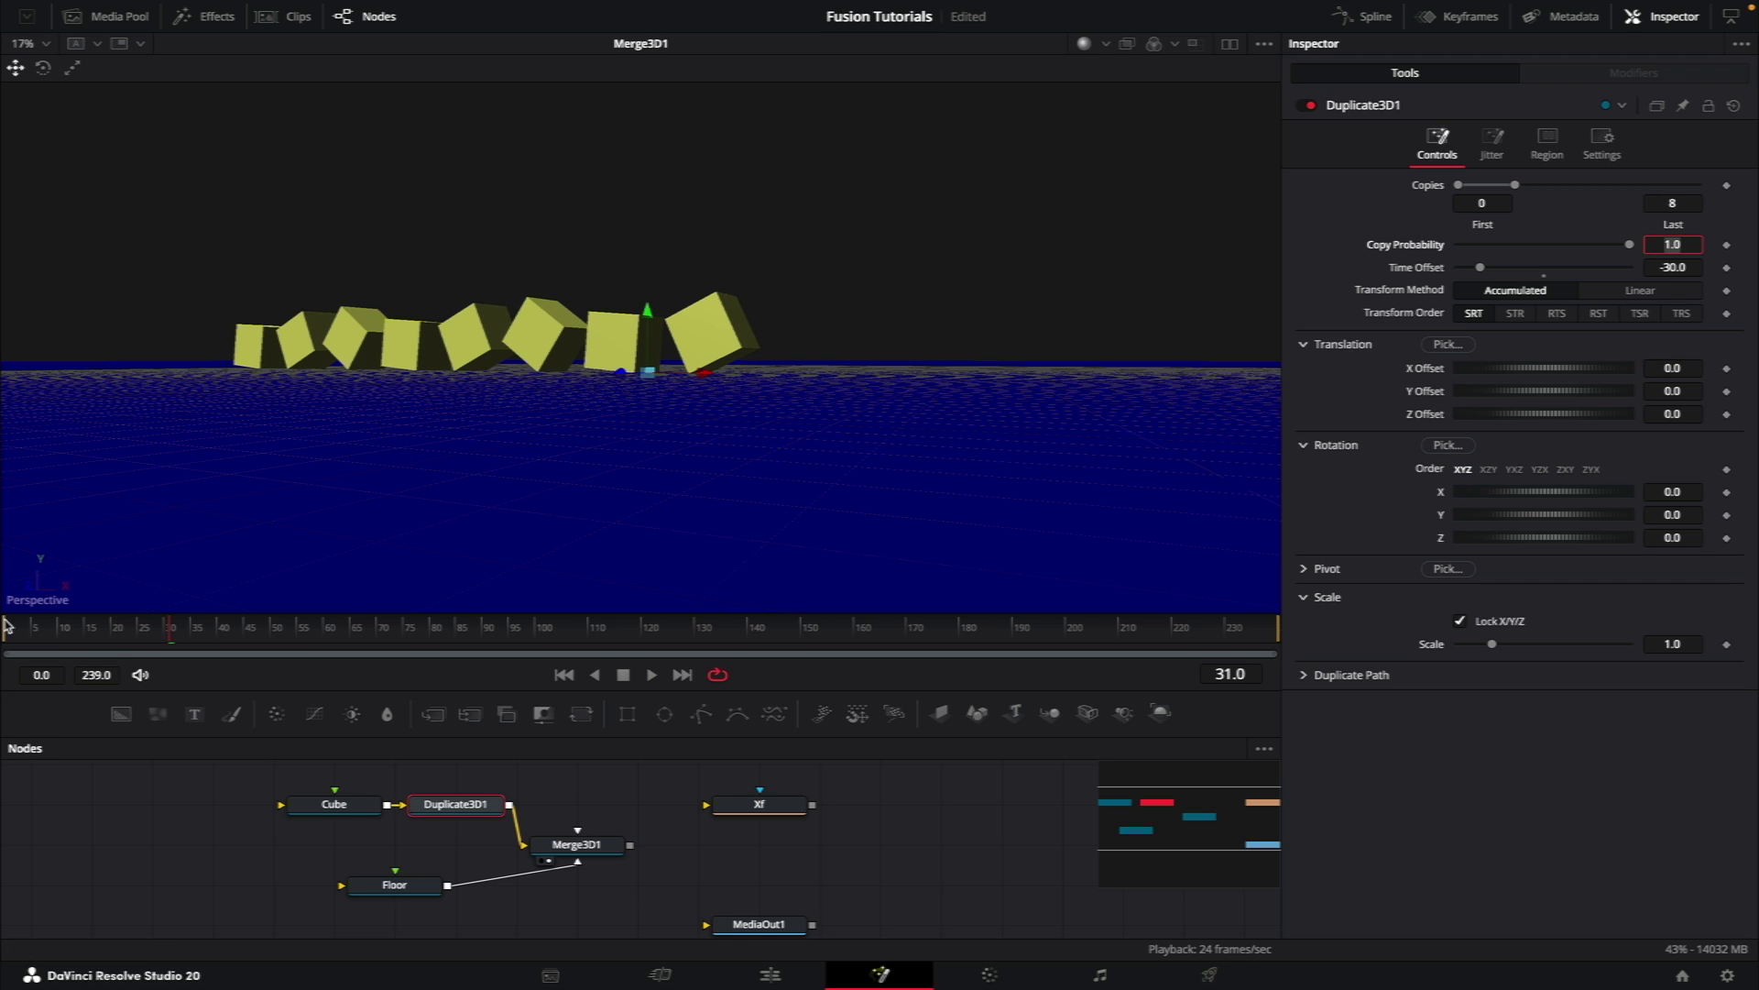
{"action": "left_click", "coordinate": [47, 628]}
{"action": "left_click_drag", "start_coordinate": [52, 631], "coordinate": [213, 650]}
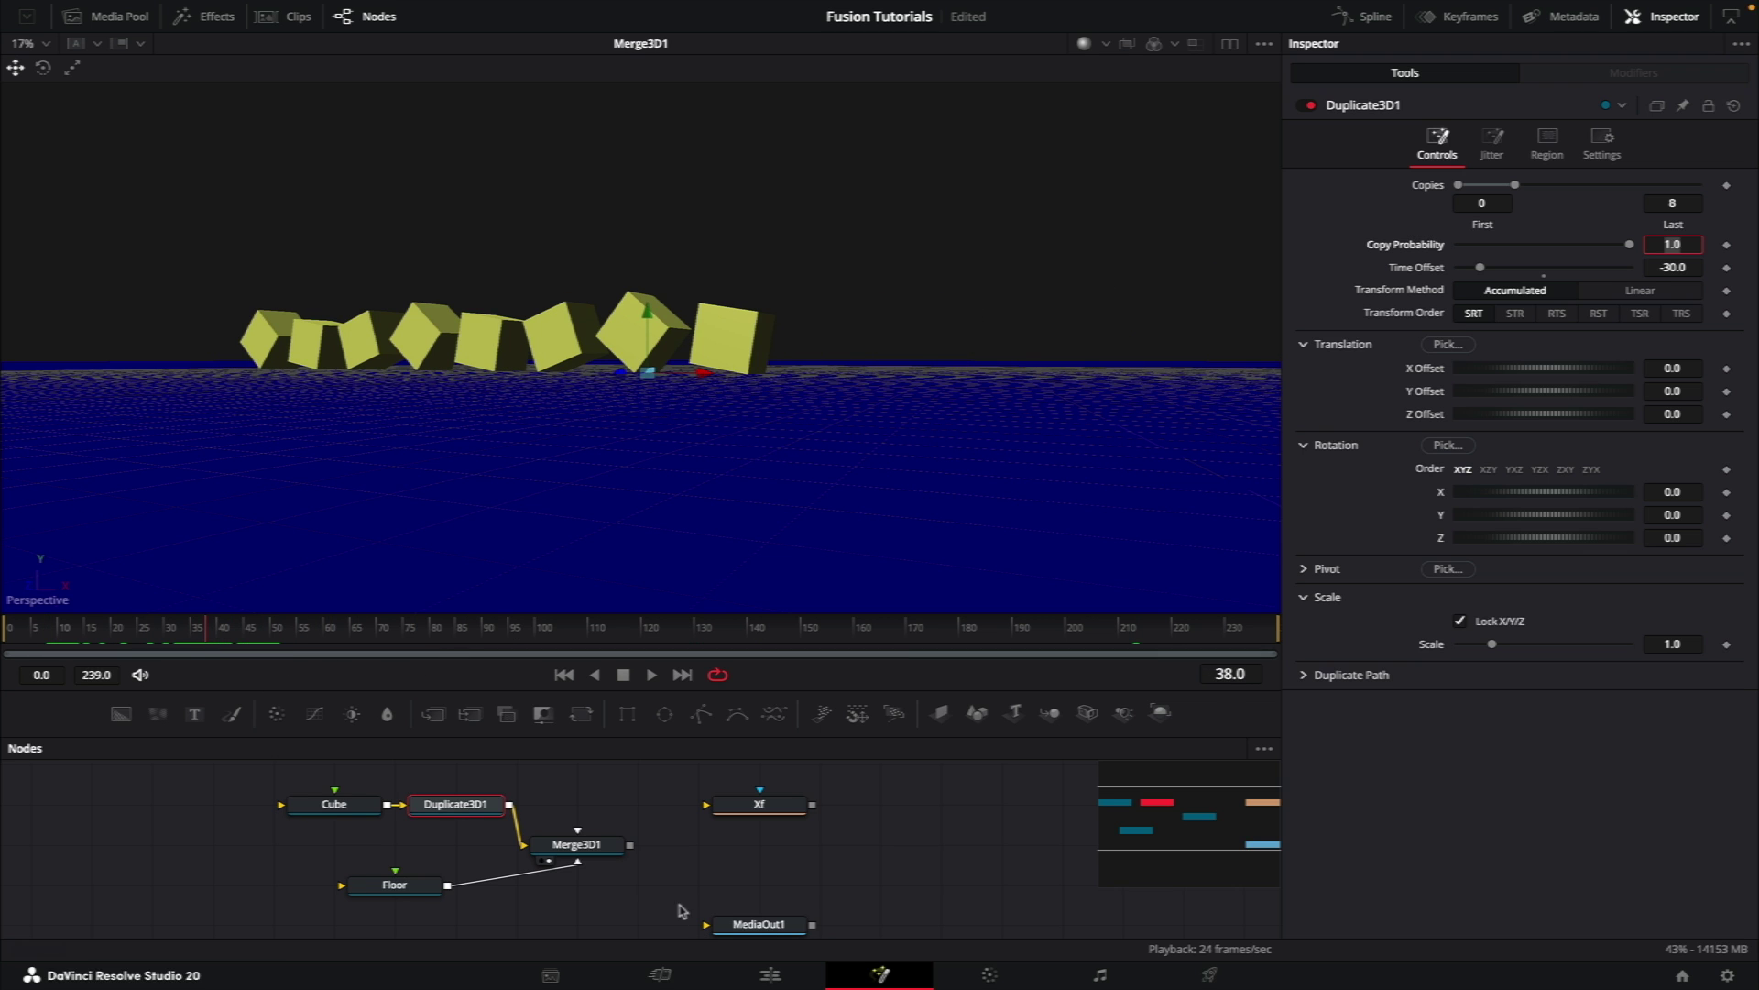
Step: Line Merge3D1 up with Duplicate3D1 and add a Camera 3D node (3cm) placed beside Floor
{"action": "left_click_drag", "start_coordinate": [588, 855], "coordinate": [588, 815]}
{"action": "left_click_drag", "start_coordinate": [761, 805], "coordinate": [882, 804]}
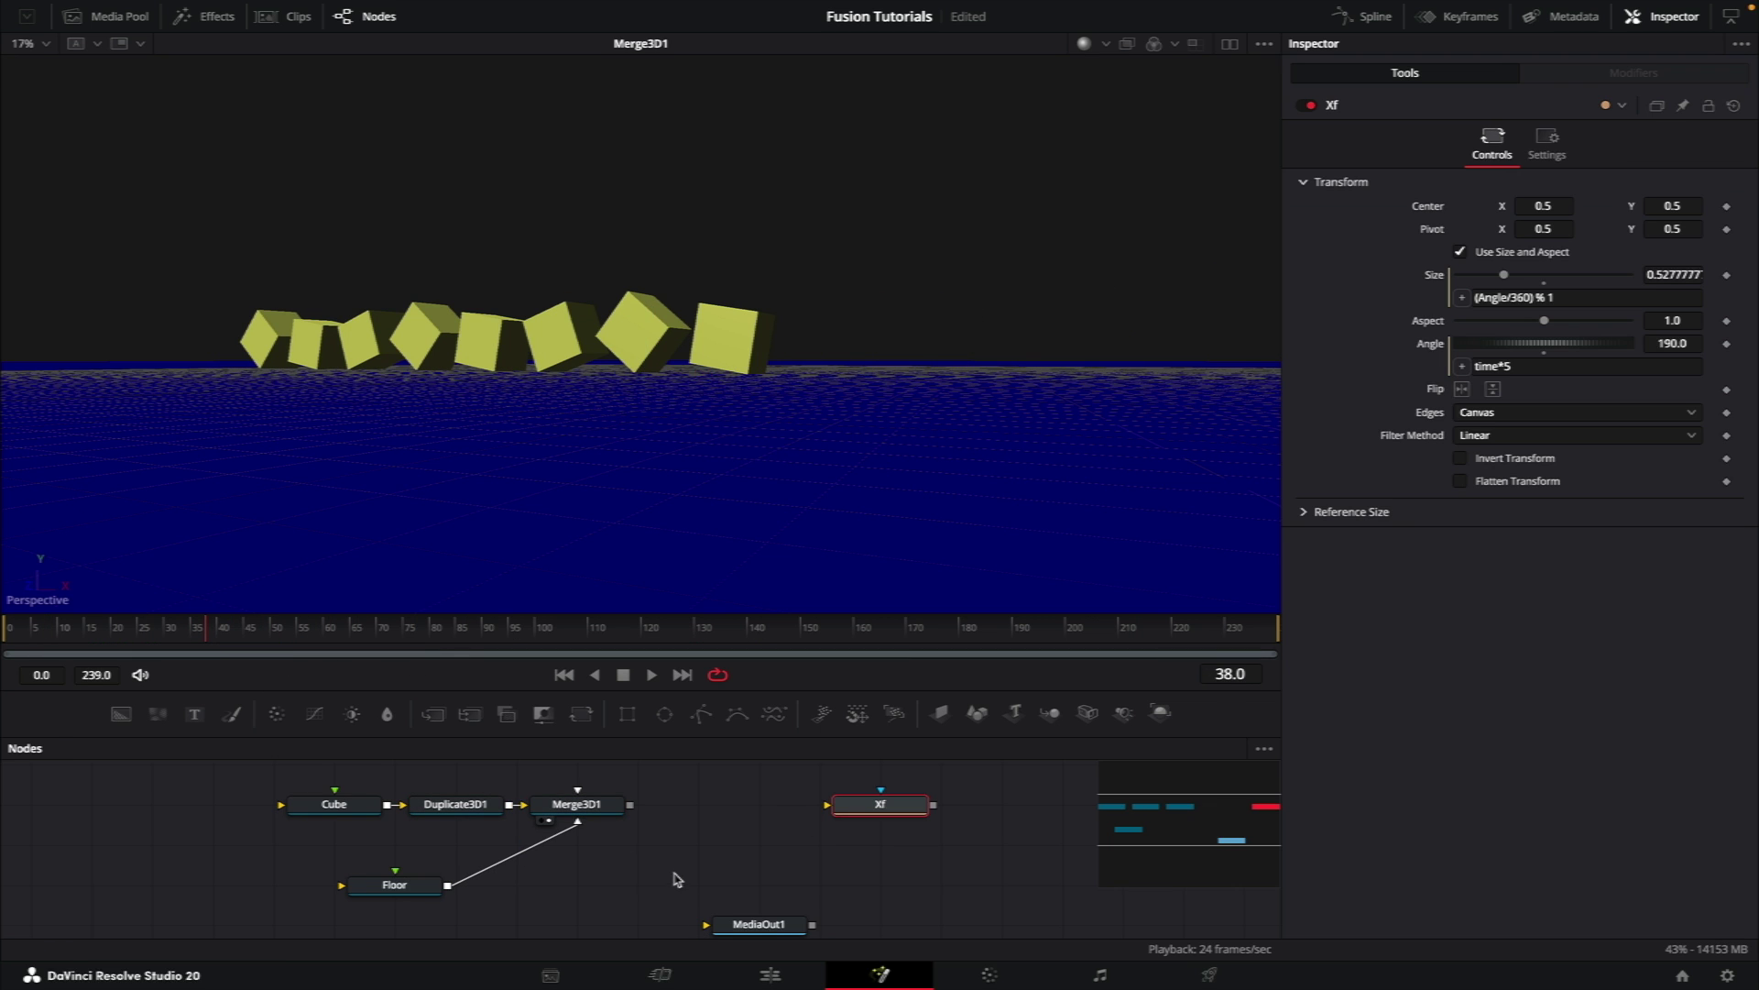
{"action": "left_click", "coordinate": [580, 812]}
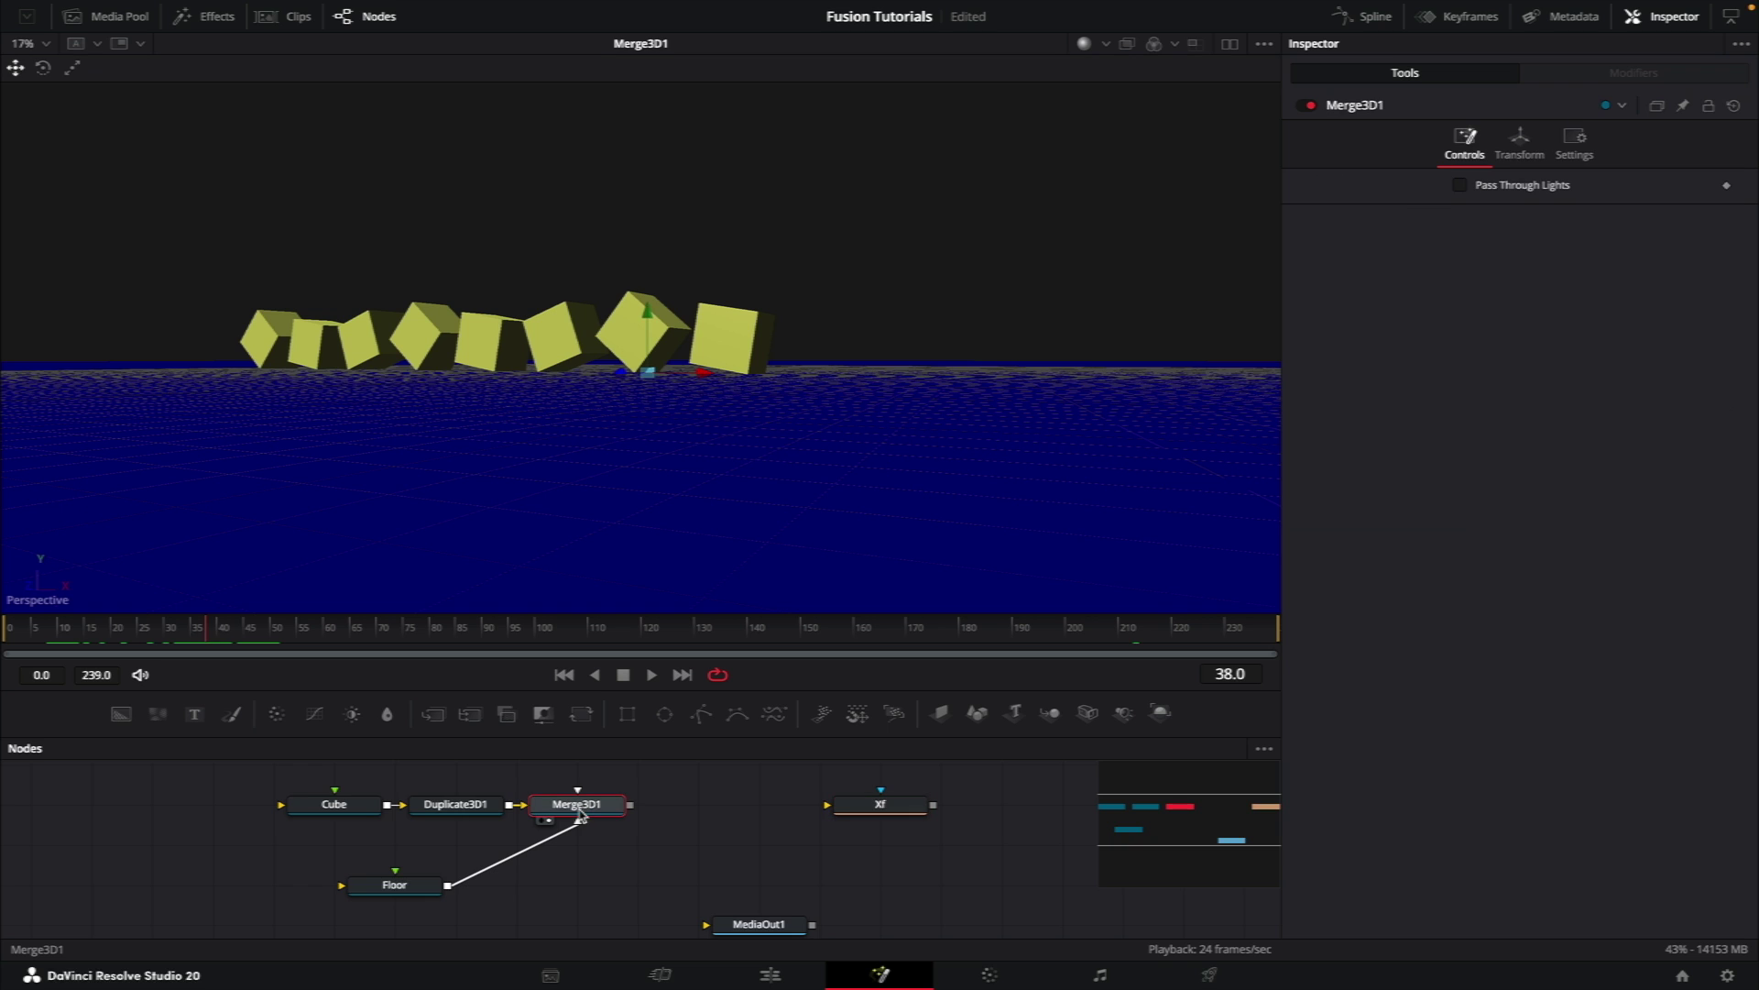
{"action": "key", "text": "shift+space"}
{"action": "type", "text": "3c"}
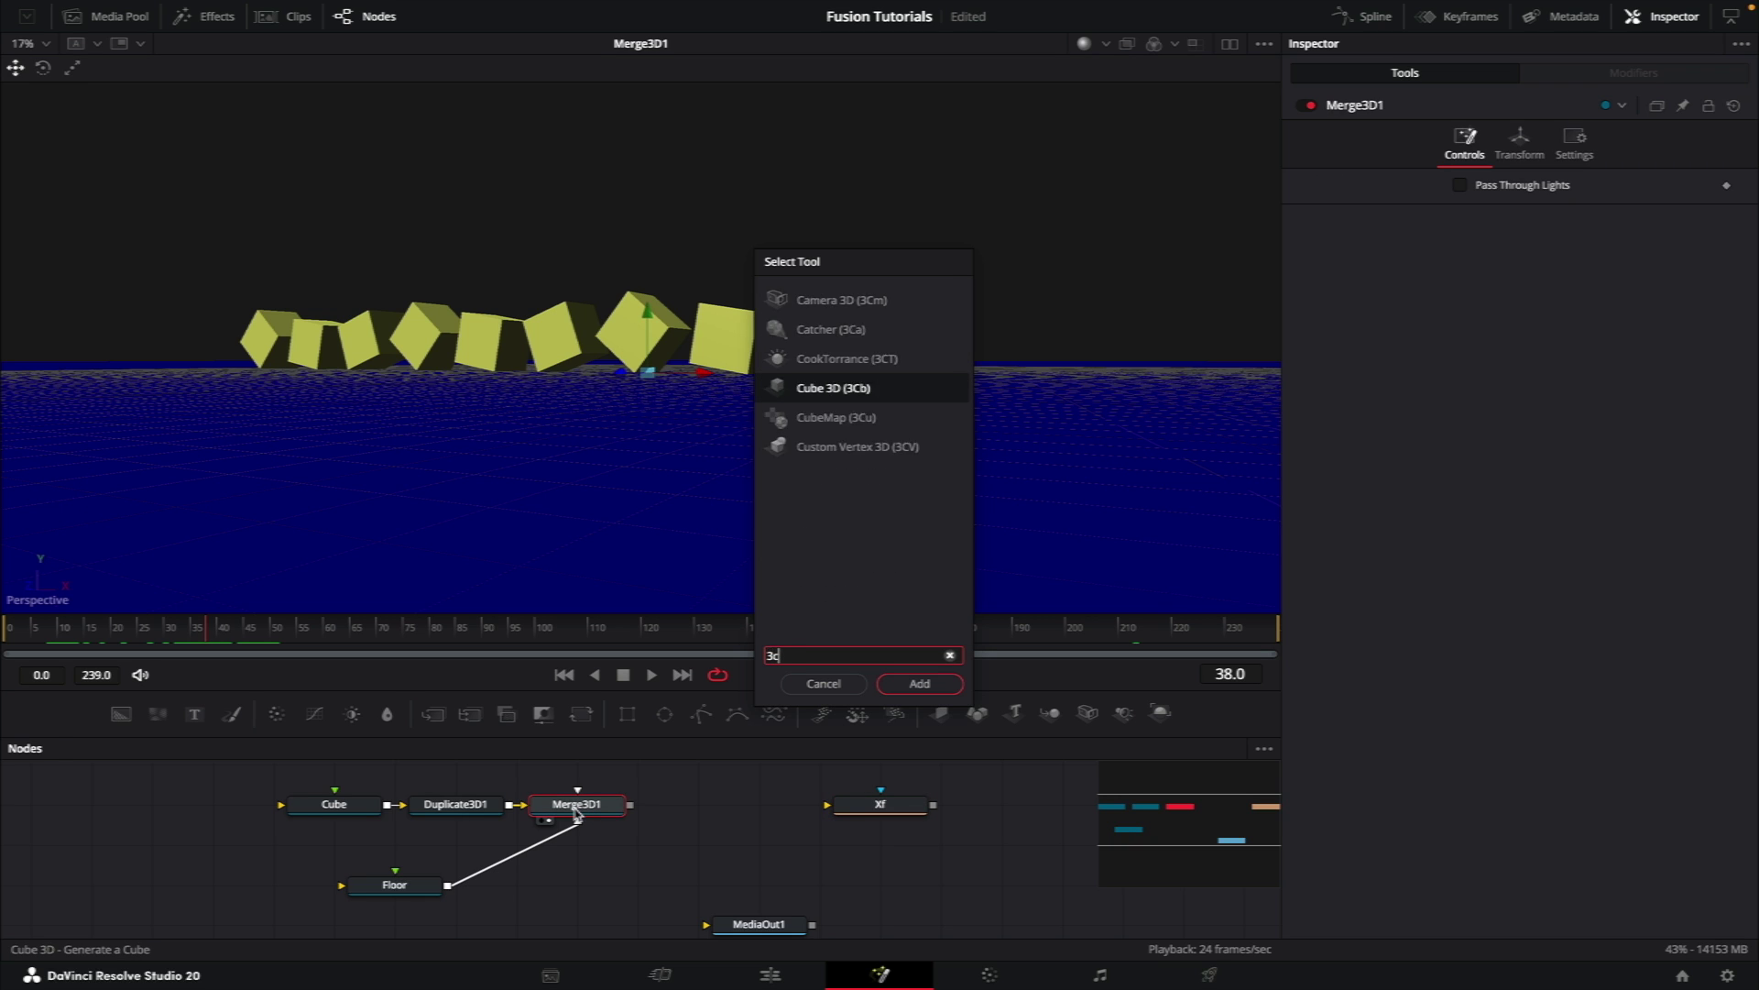
{"action": "type", "text": "m"}
{"action": "key", "text": "Return"}
{"action": "left_click_drag", "start_coordinate": [483, 907], "coordinate": [626, 894]}
Step: Open the Perspective viewer's context menu to copy its point of view
{"action": "right_click", "coordinate": [626, 893]}
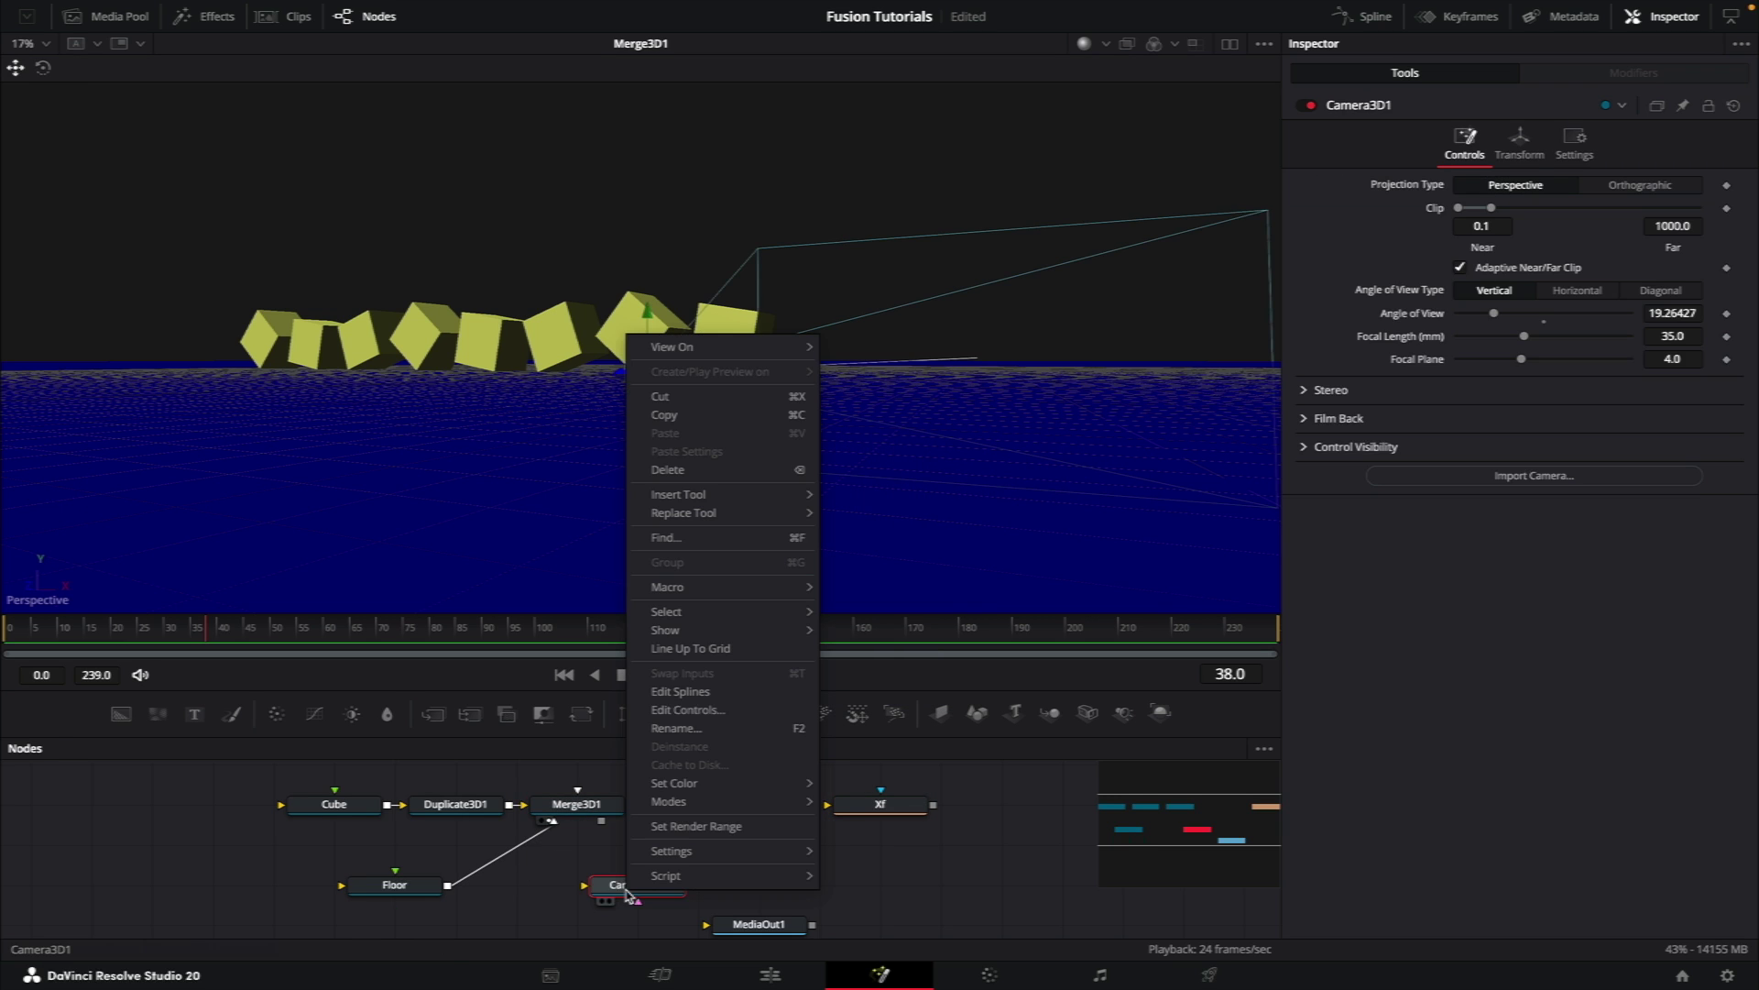
{"action": "key", "text": "Escape"}
{"action": "right_click", "coordinate": [38, 606]}
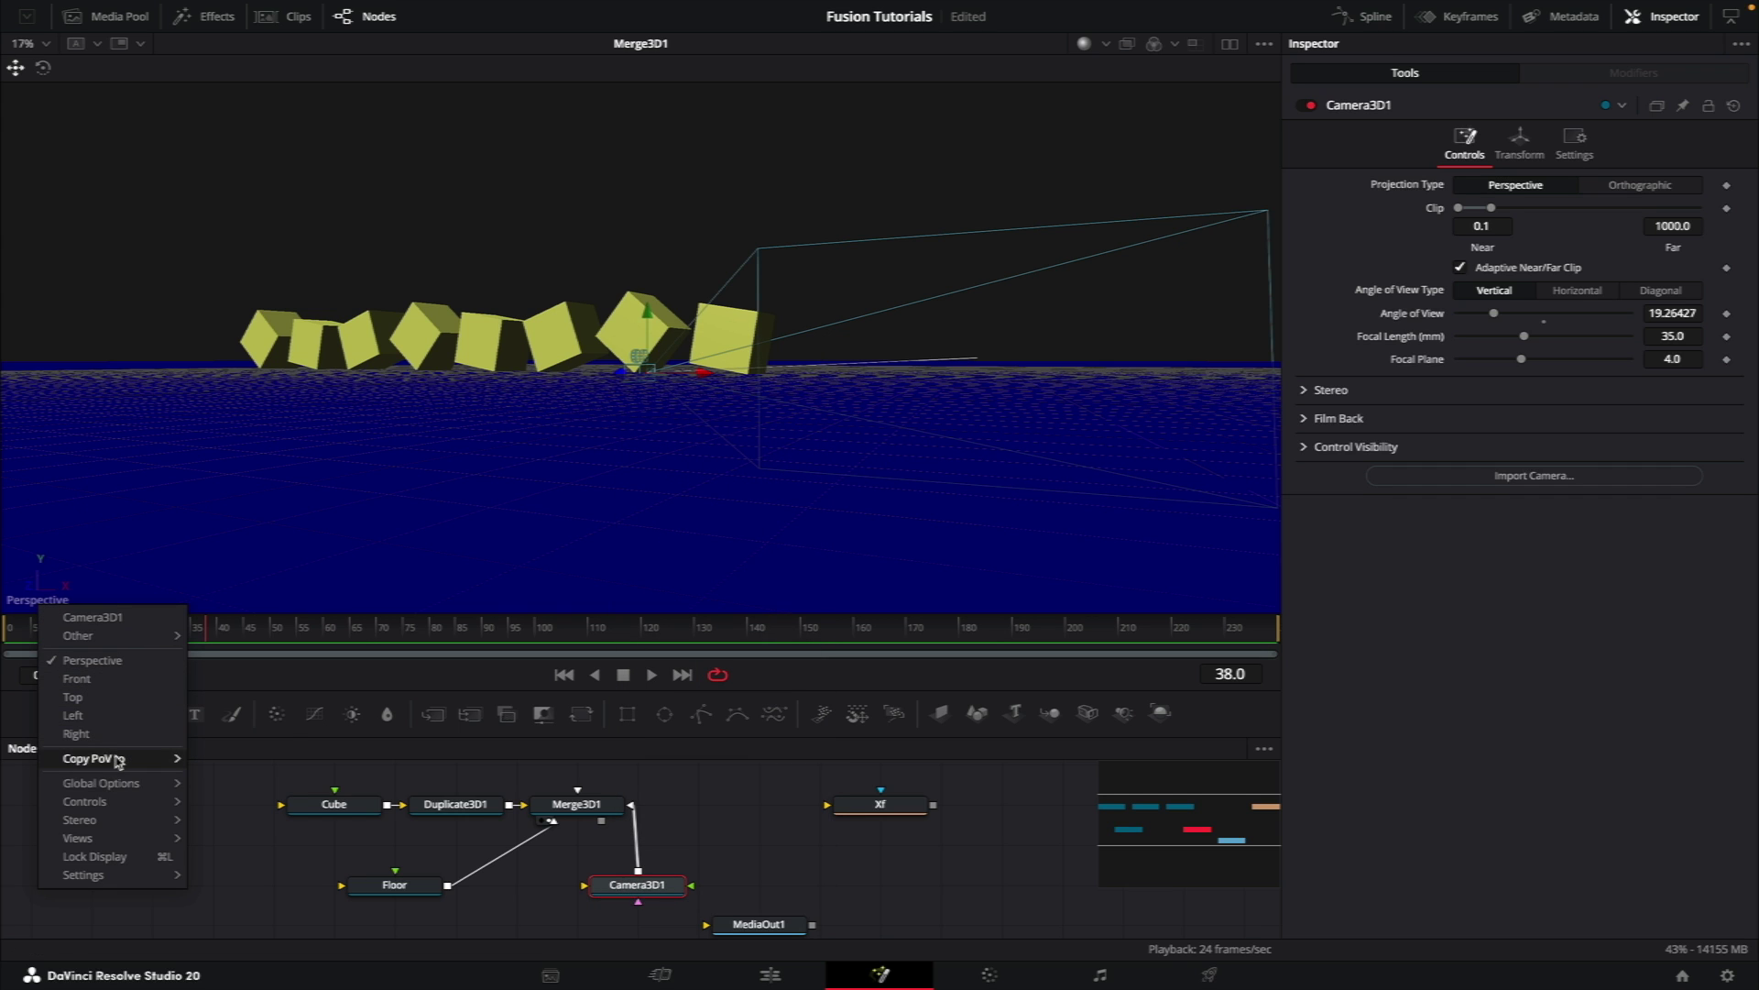
Step: Copy the viewer's PoV to Camera3D1, then add Renderer3D1 after Merge3D1 and view it
{"action": "mouse_move", "coordinate": [115, 757]}
{"action": "left_click", "coordinate": [228, 759]}
{"action": "left_click", "coordinate": [608, 810]}
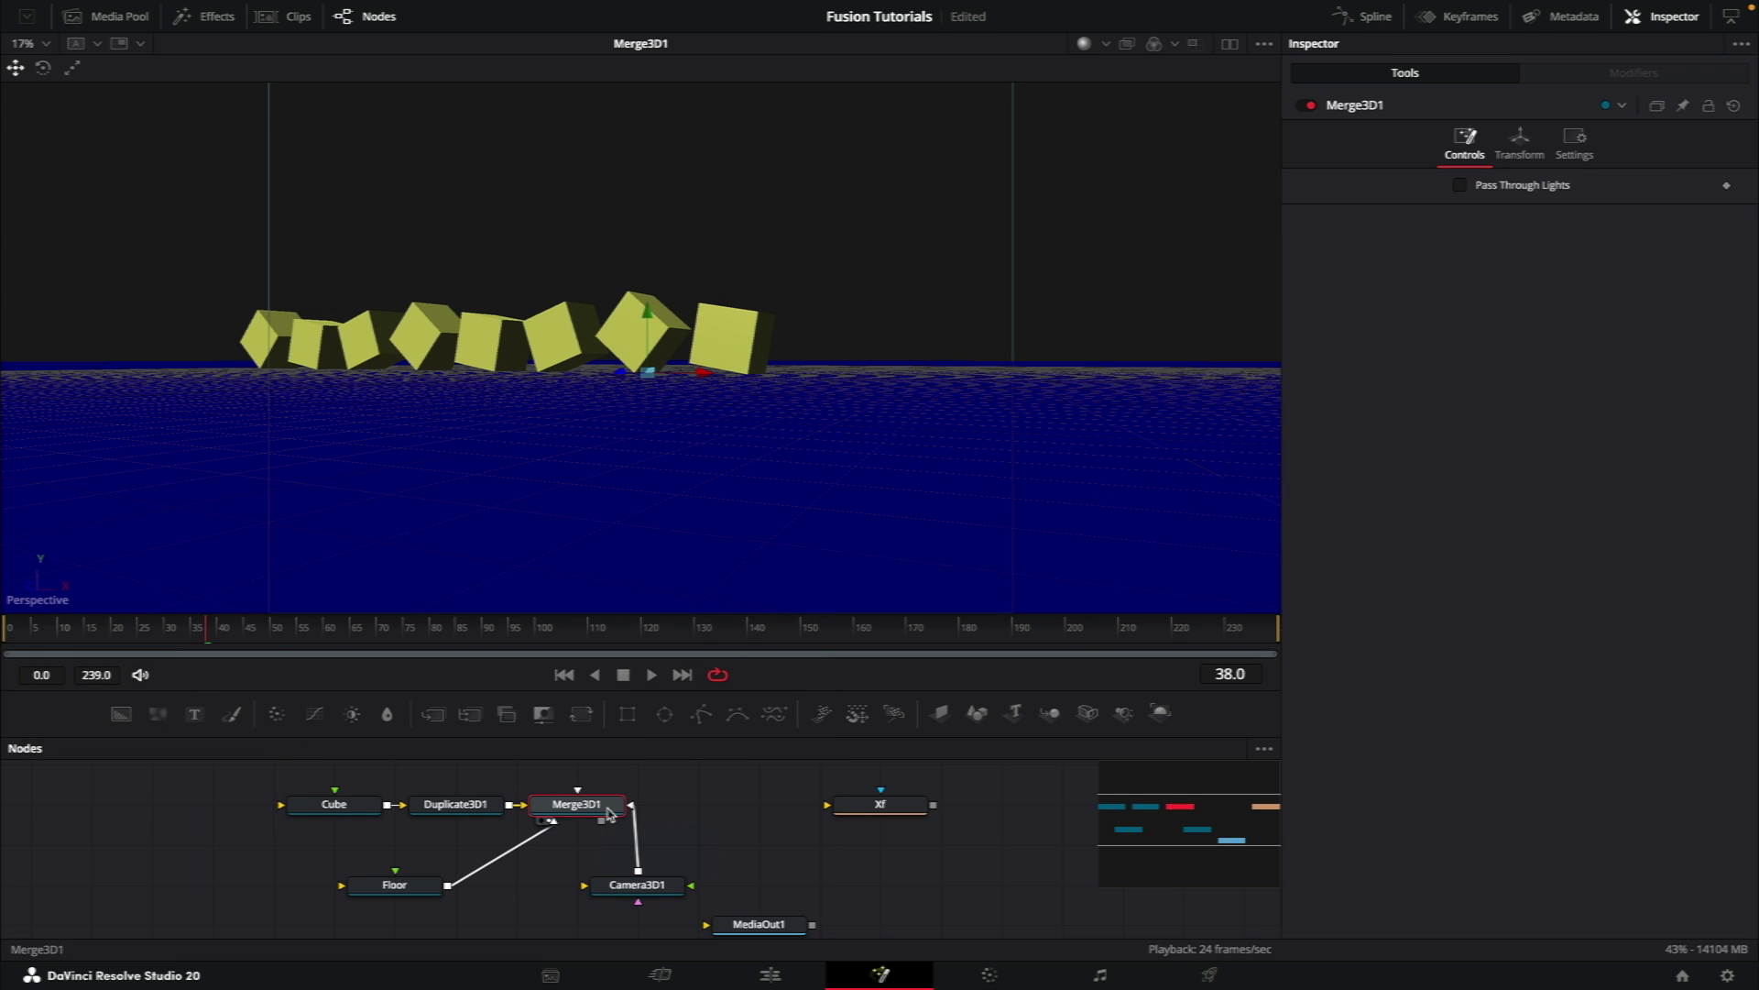
{"action": "key", "text": "shift+space"}
{"action": "type", "text": "rend"}
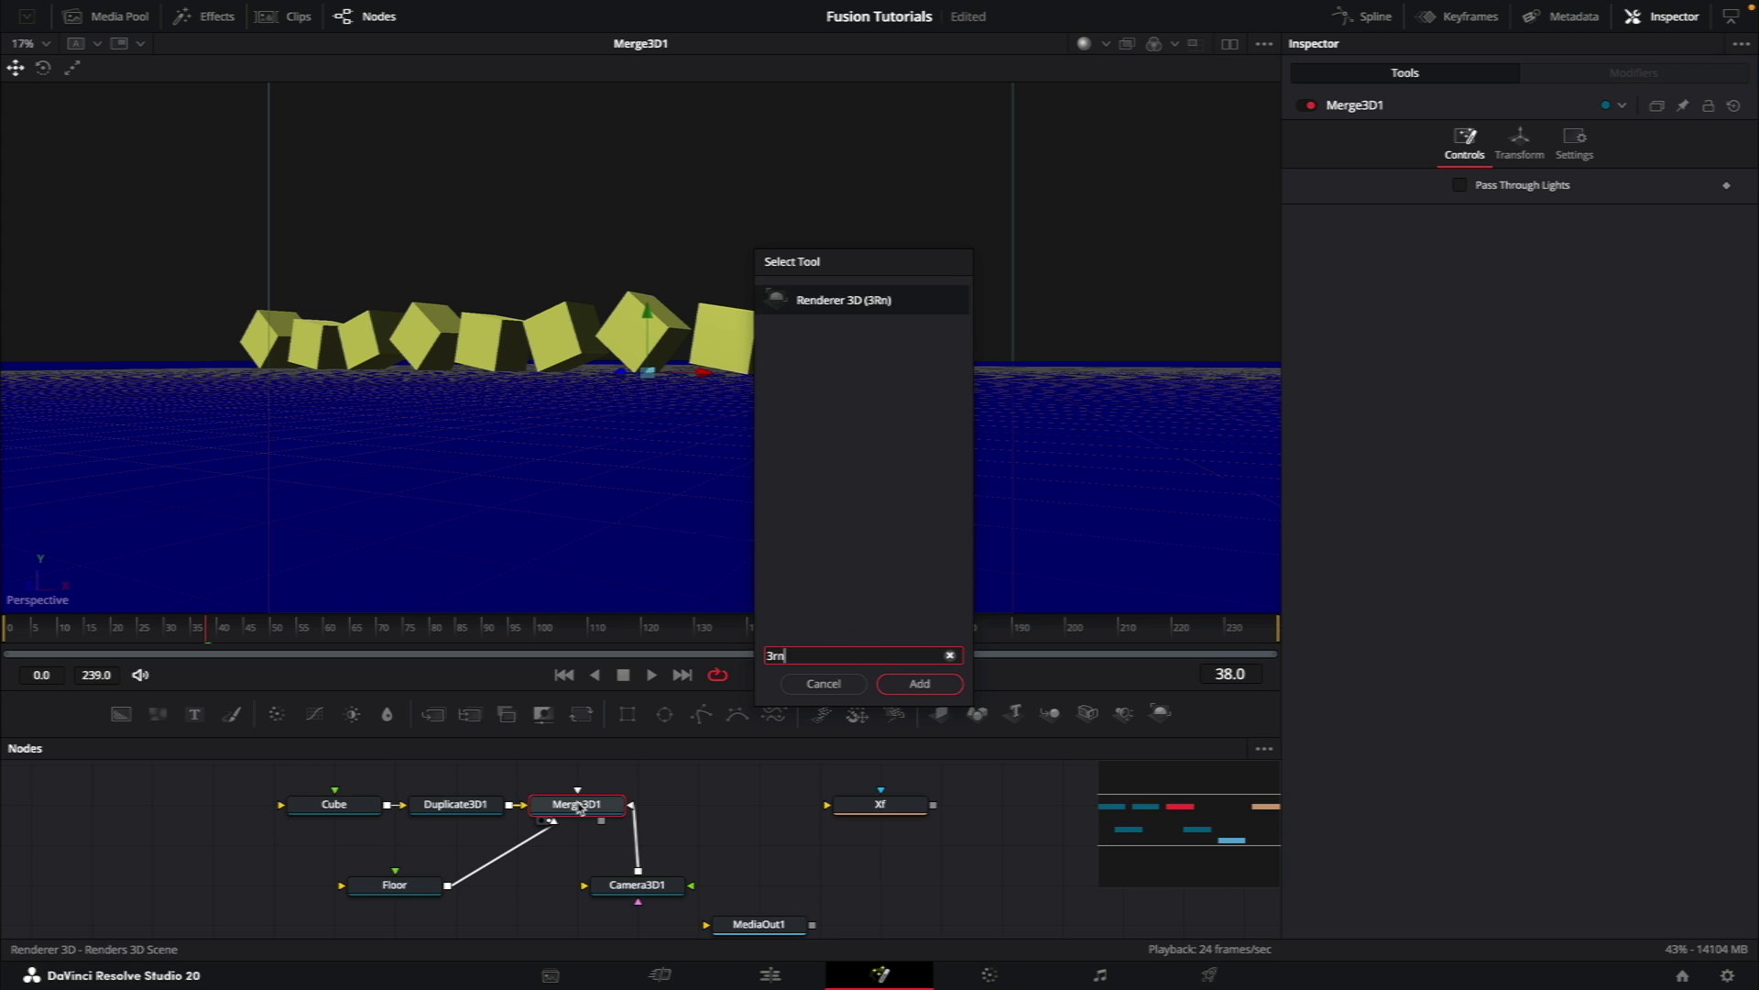
{"action": "key", "text": "Return"}
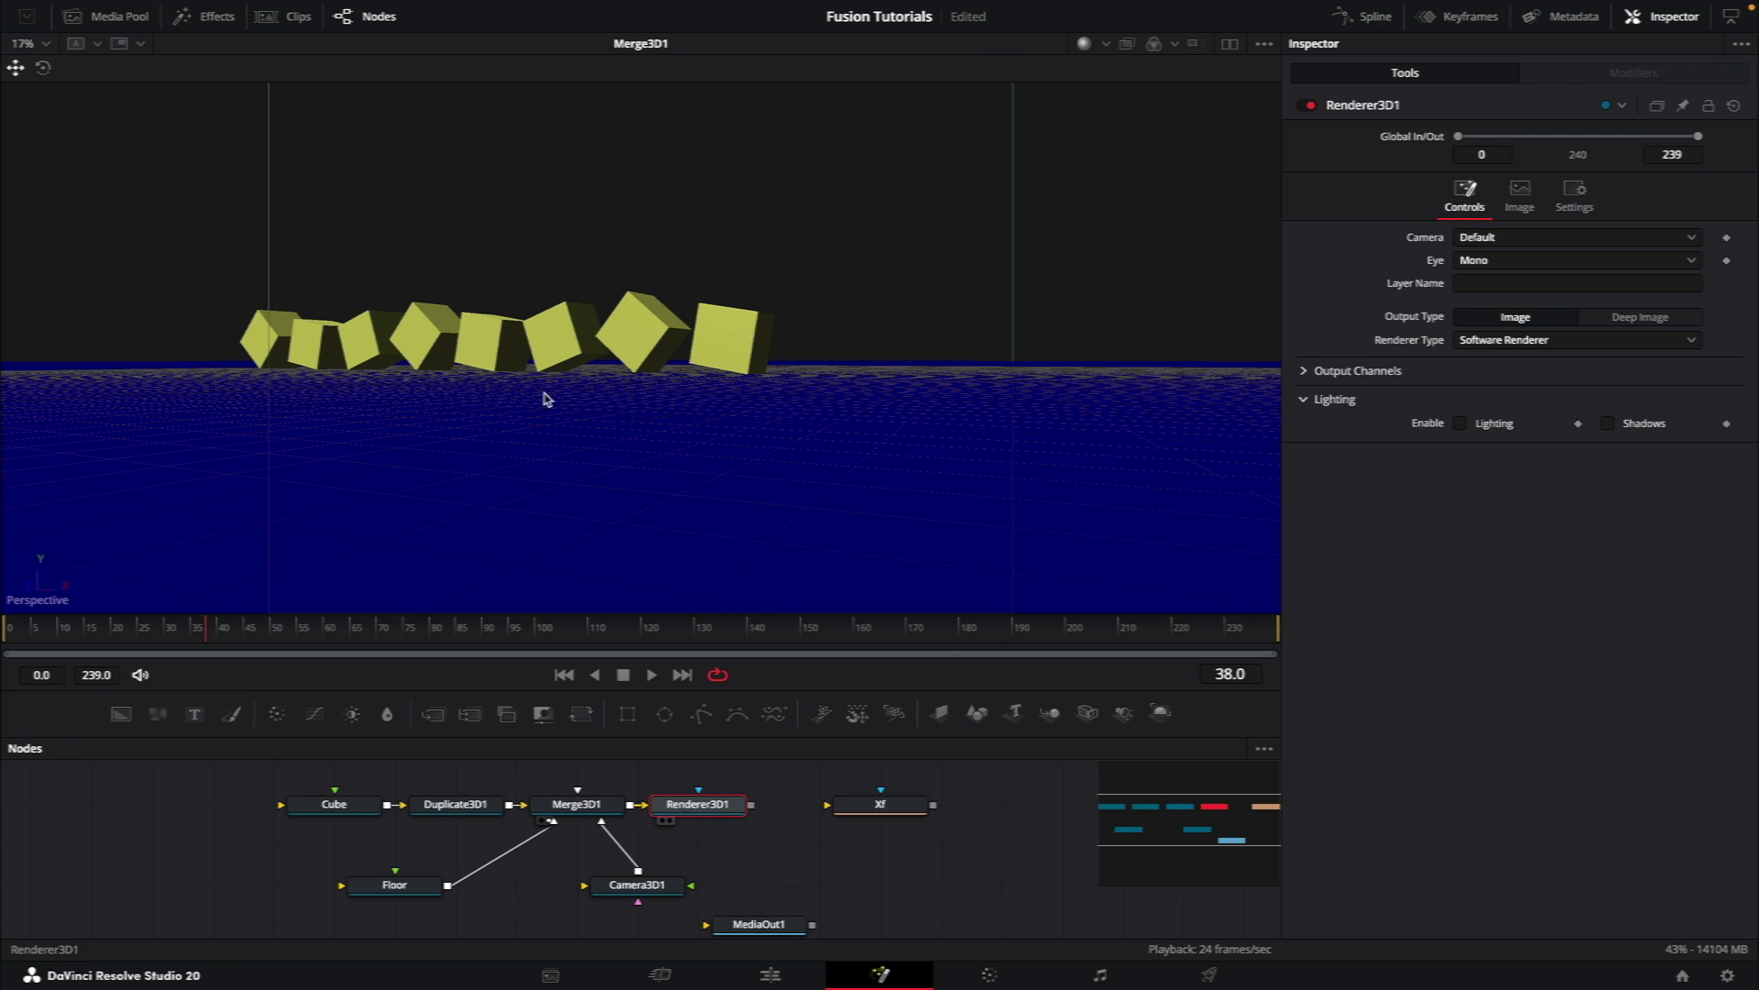
{"action": "key", "text": "1"}
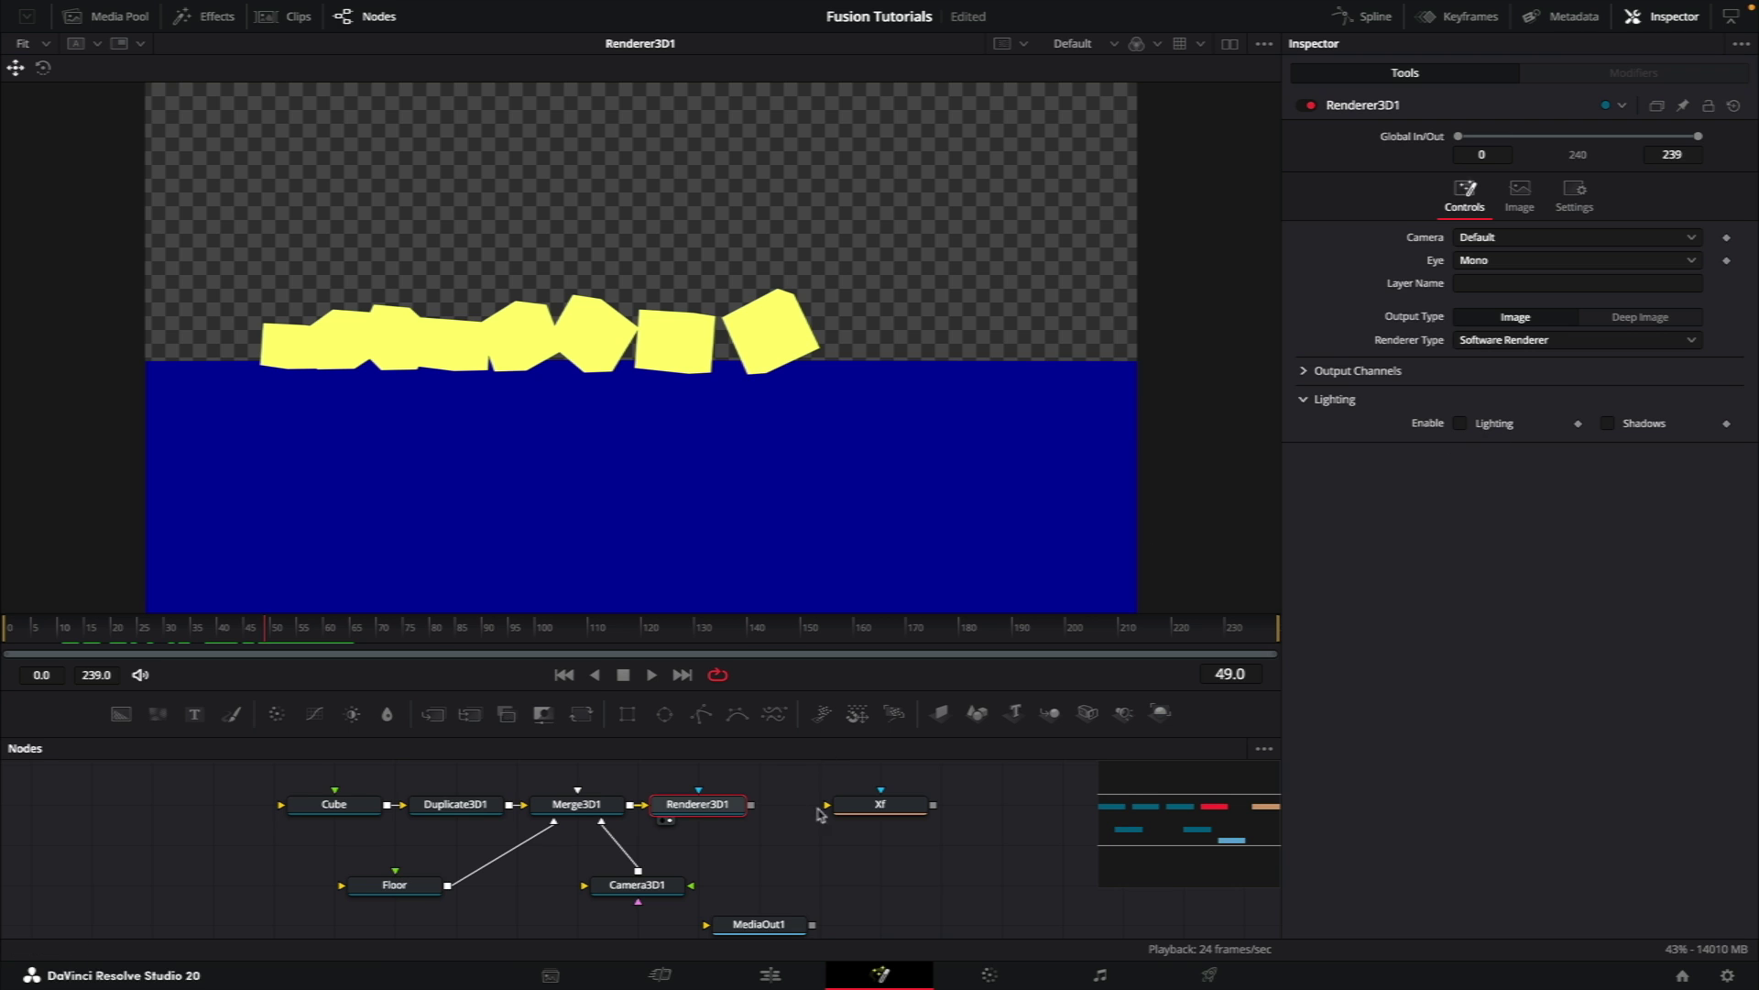
{"action": "left_click_drag", "start_coordinate": [713, 845], "coordinate": [608, 920]}
Step: Add a Spot Light node (3sl) feeding Merge3D1
{"action": "left_click", "coordinate": [525, 884]}
{"action": "key", "text": "shift+space"}
{"action": "type", "text": "3rn"}
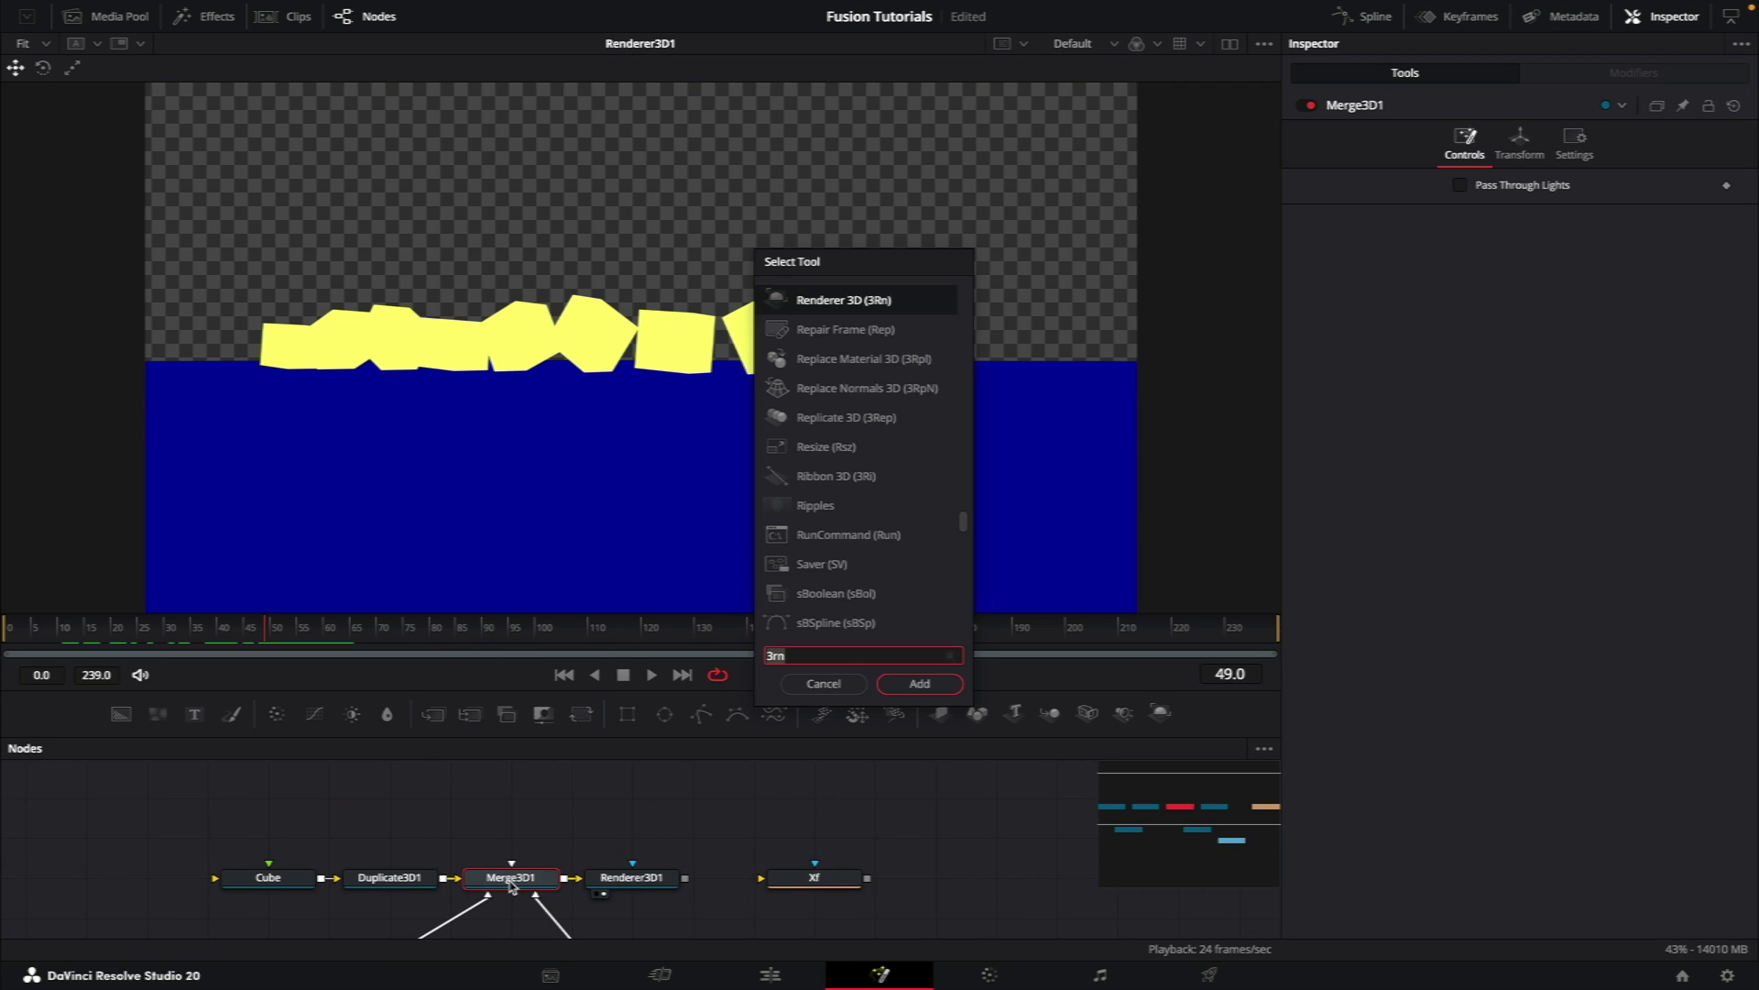
{"action": "key", "text": "BackSpace"}
{"action": "key", "text": "BackSpace"}
{"action": "key", "text": "BackSpace"}
{"action": "type", "text": "3sl"}
{"action": "key", "text": "Return"}
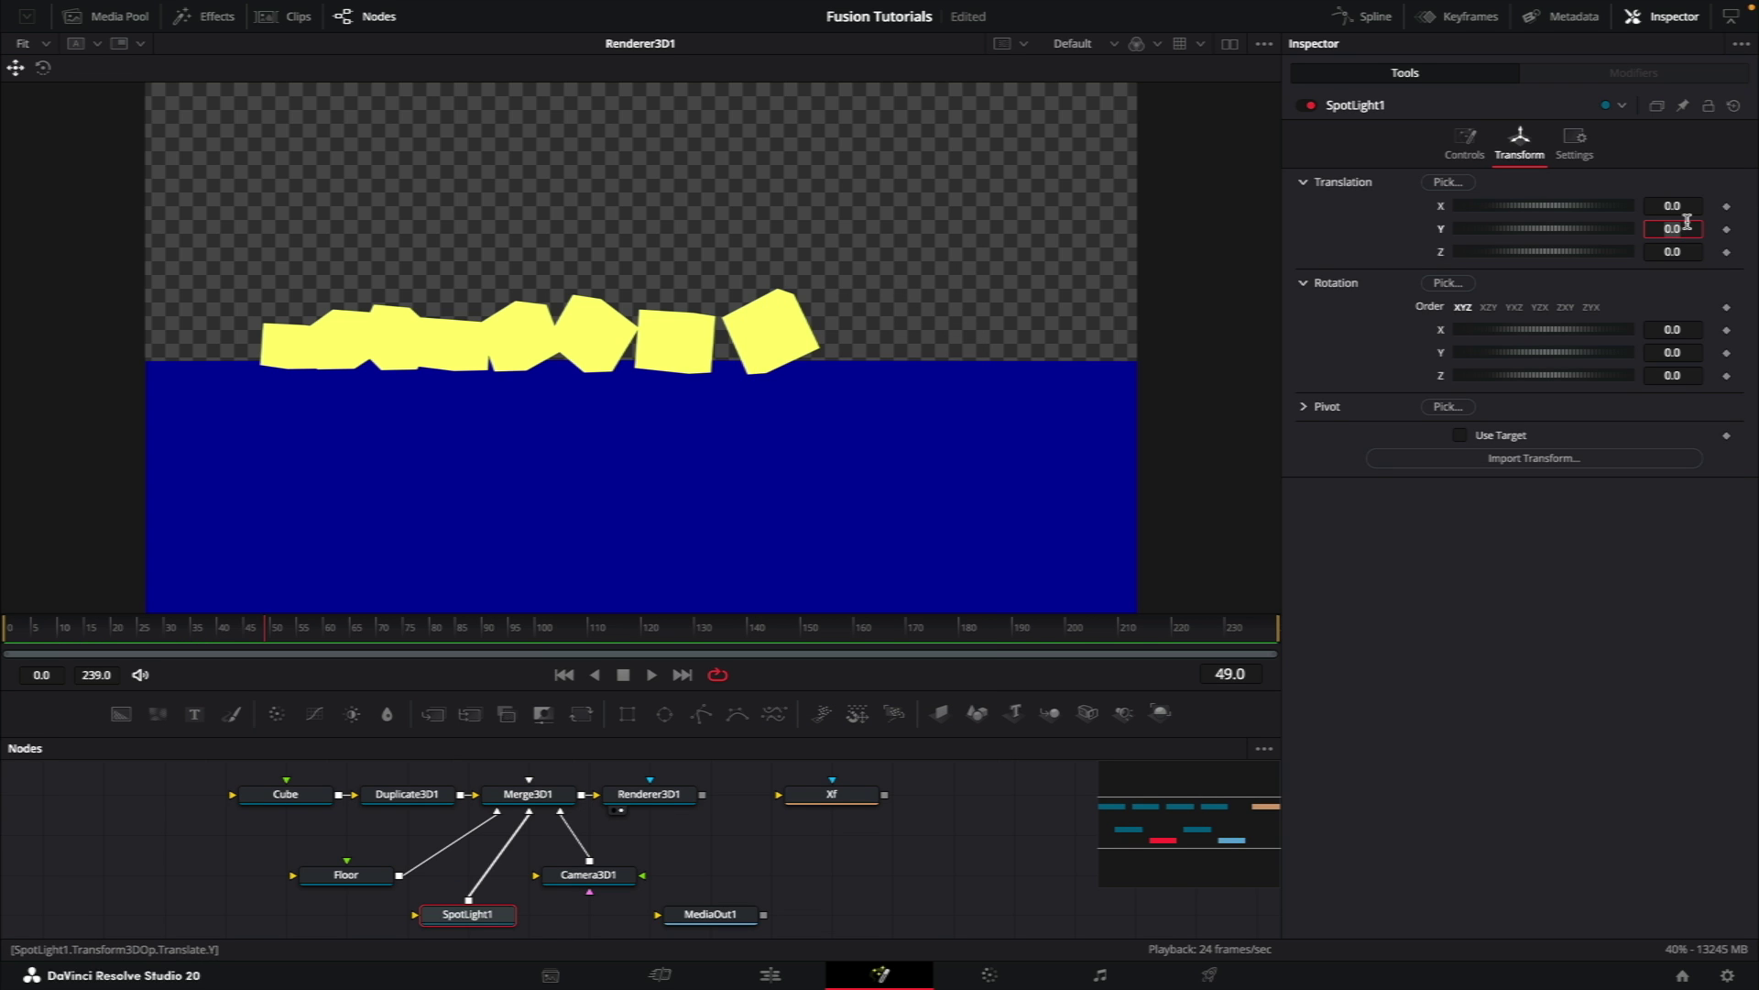
Step: Set SpotLight1's Translation Y to 10, Z to 4 and Rotation X to -60
{"action": "left_click", "coordinate": [1687, 222]}
{"action": "type", "text": "10"}
{"action": "key", "text": "Tab"}
{"action": "type", "text": "4"}
{"action": "key", "text": "Tab"}
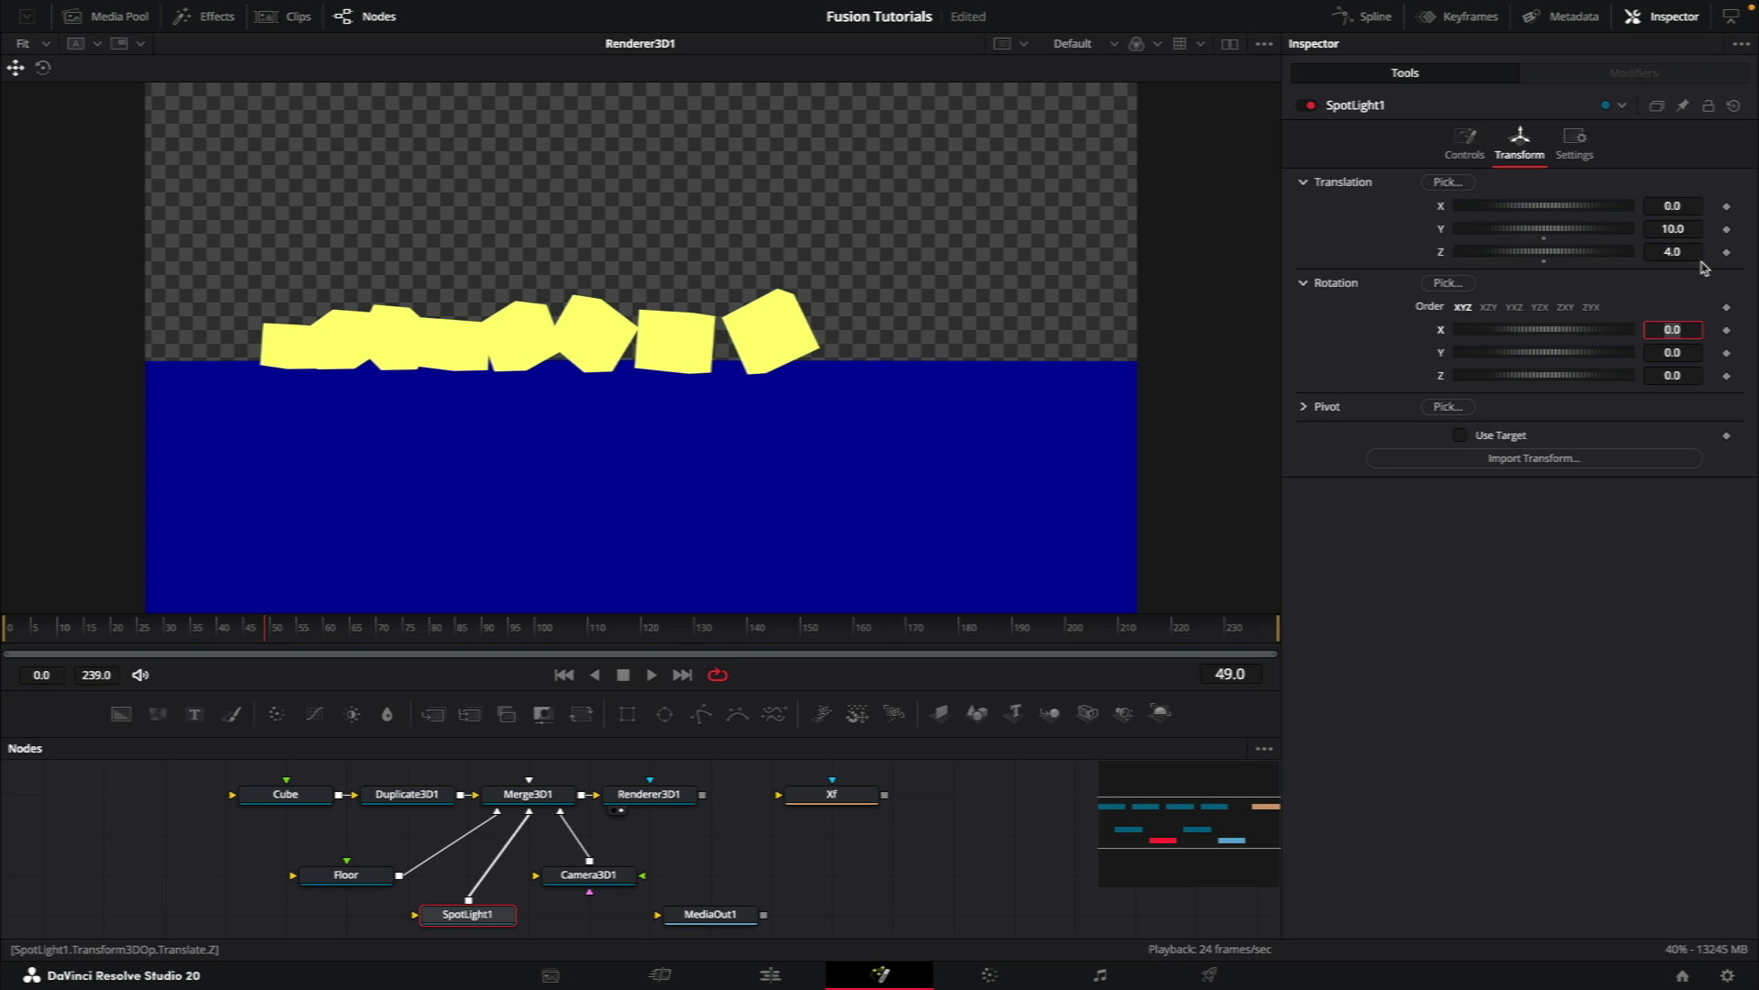
{"action": "type", "text": "-60"}
{"action": "key", "text": "Tab"}
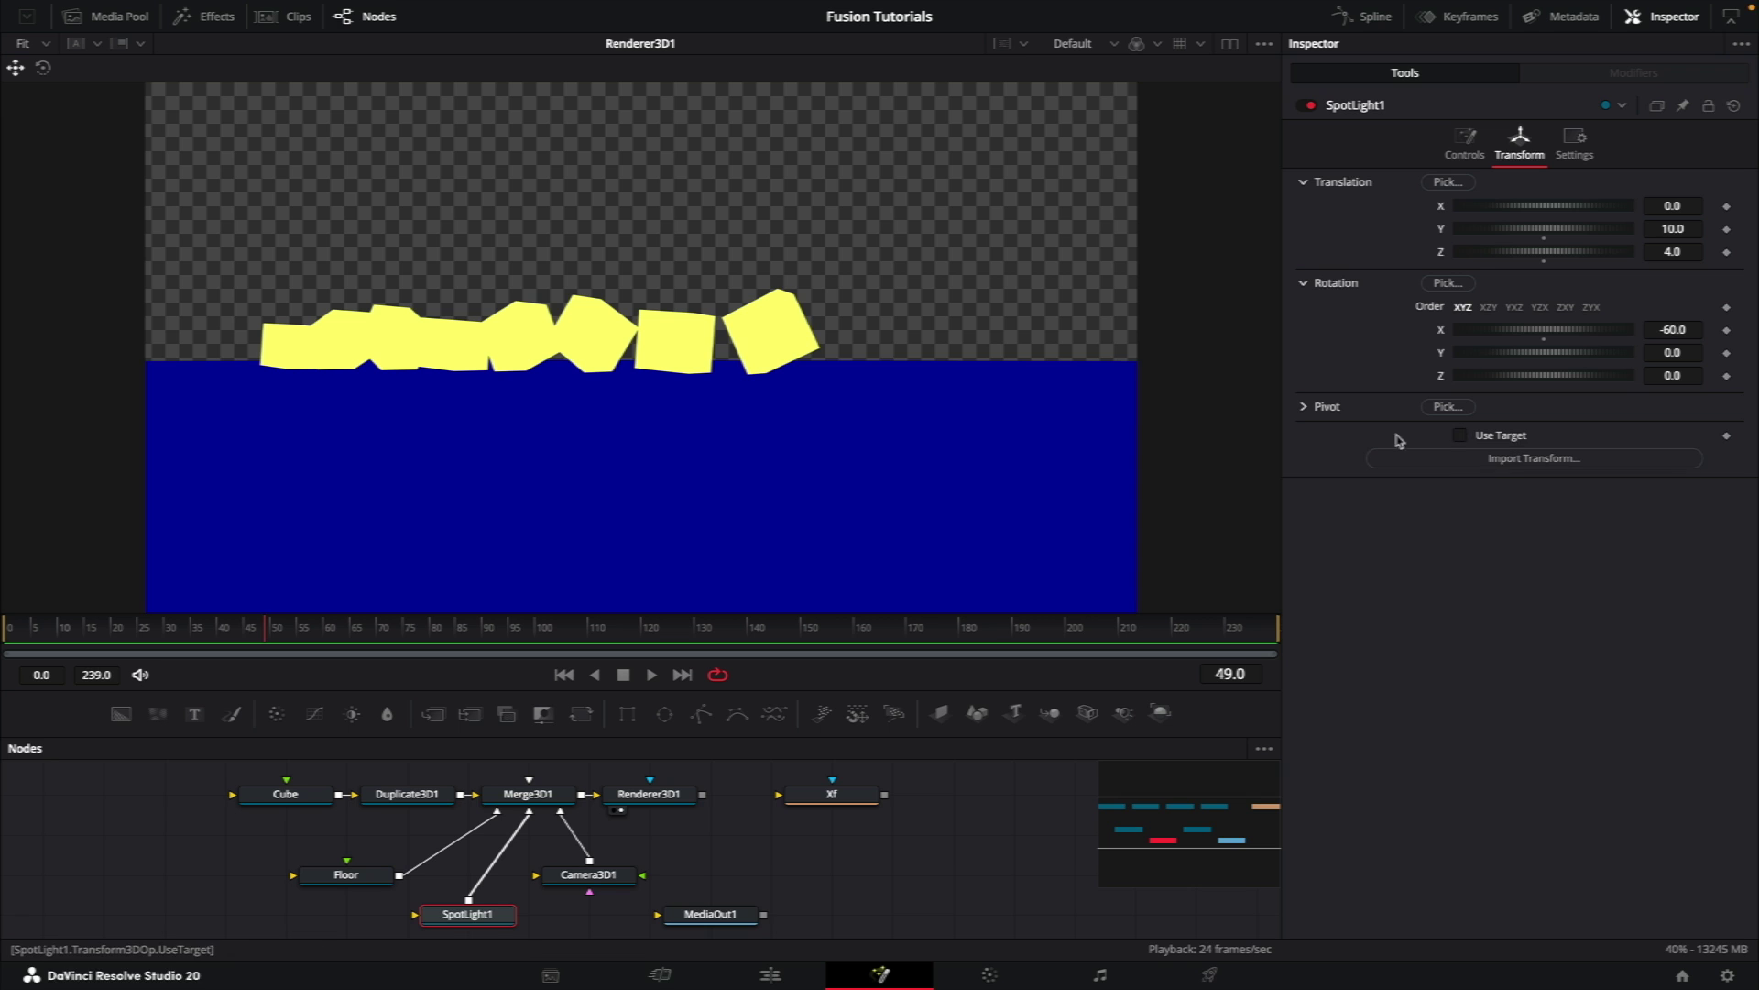
Step: Enable lighting and shadows in Renderer3D1
{"action": "left_click", "coordinate": [657, 790]}
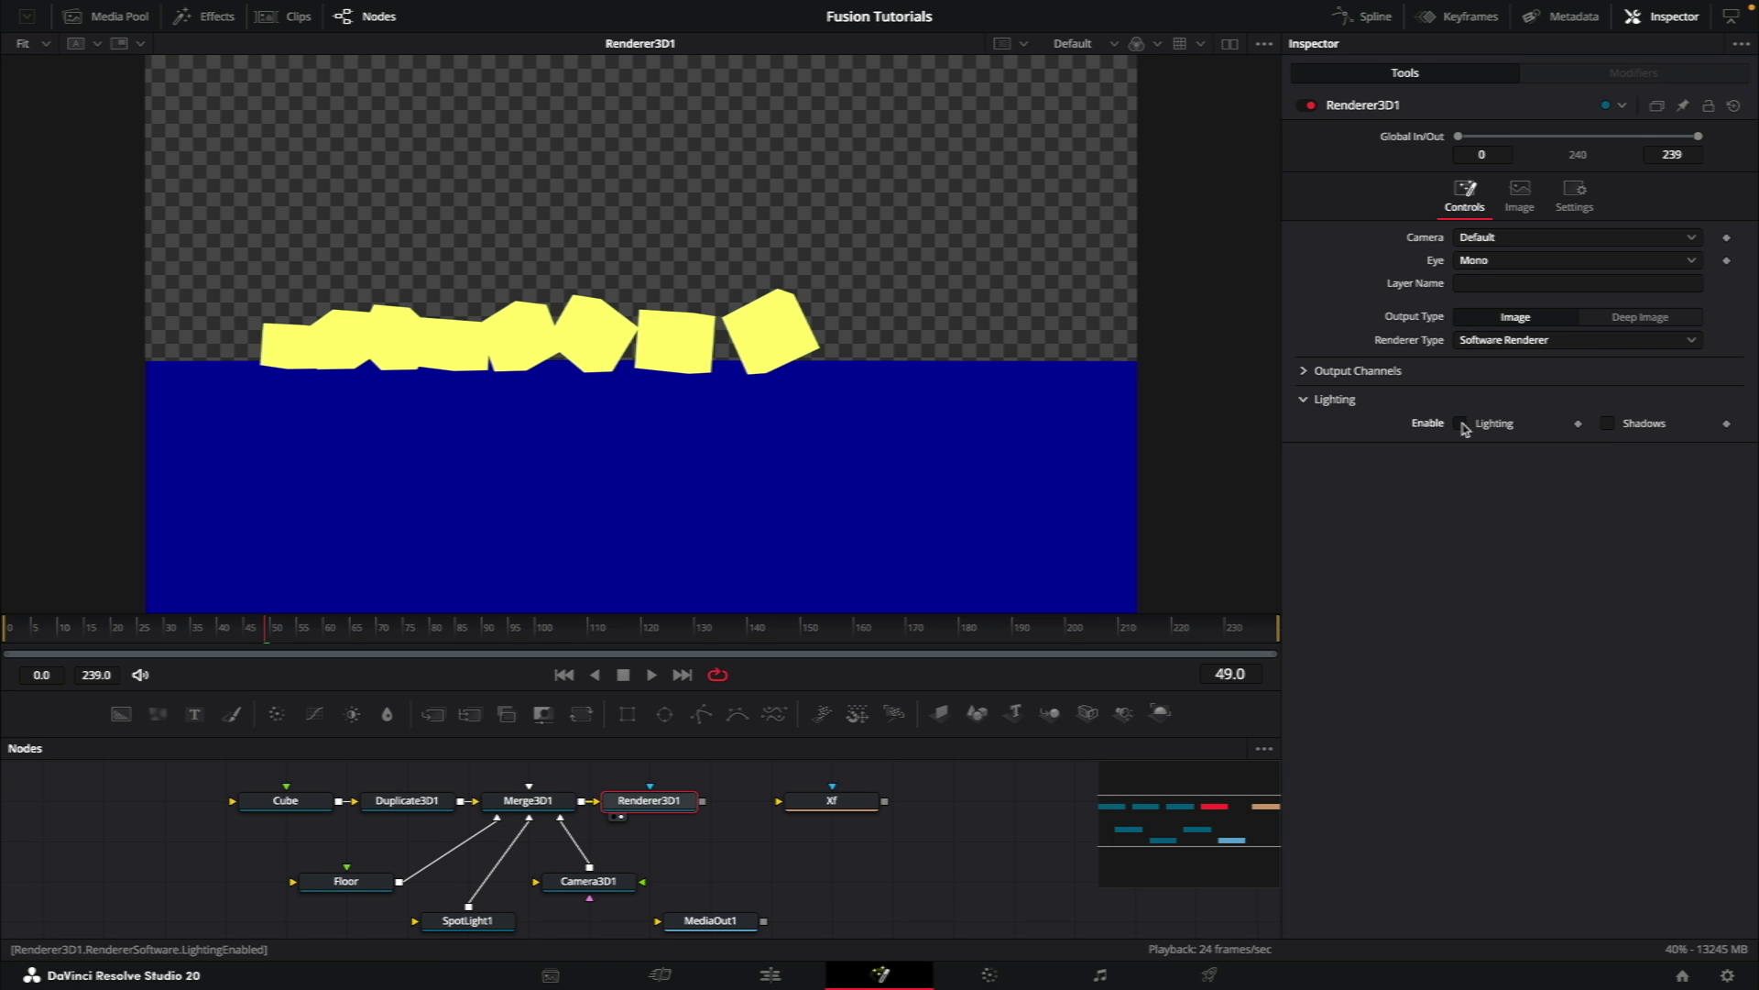
{"action": "left_click", "coordinate": [1460, 425]}
{"action": "left_click", "coordinate": [1577, 340]}
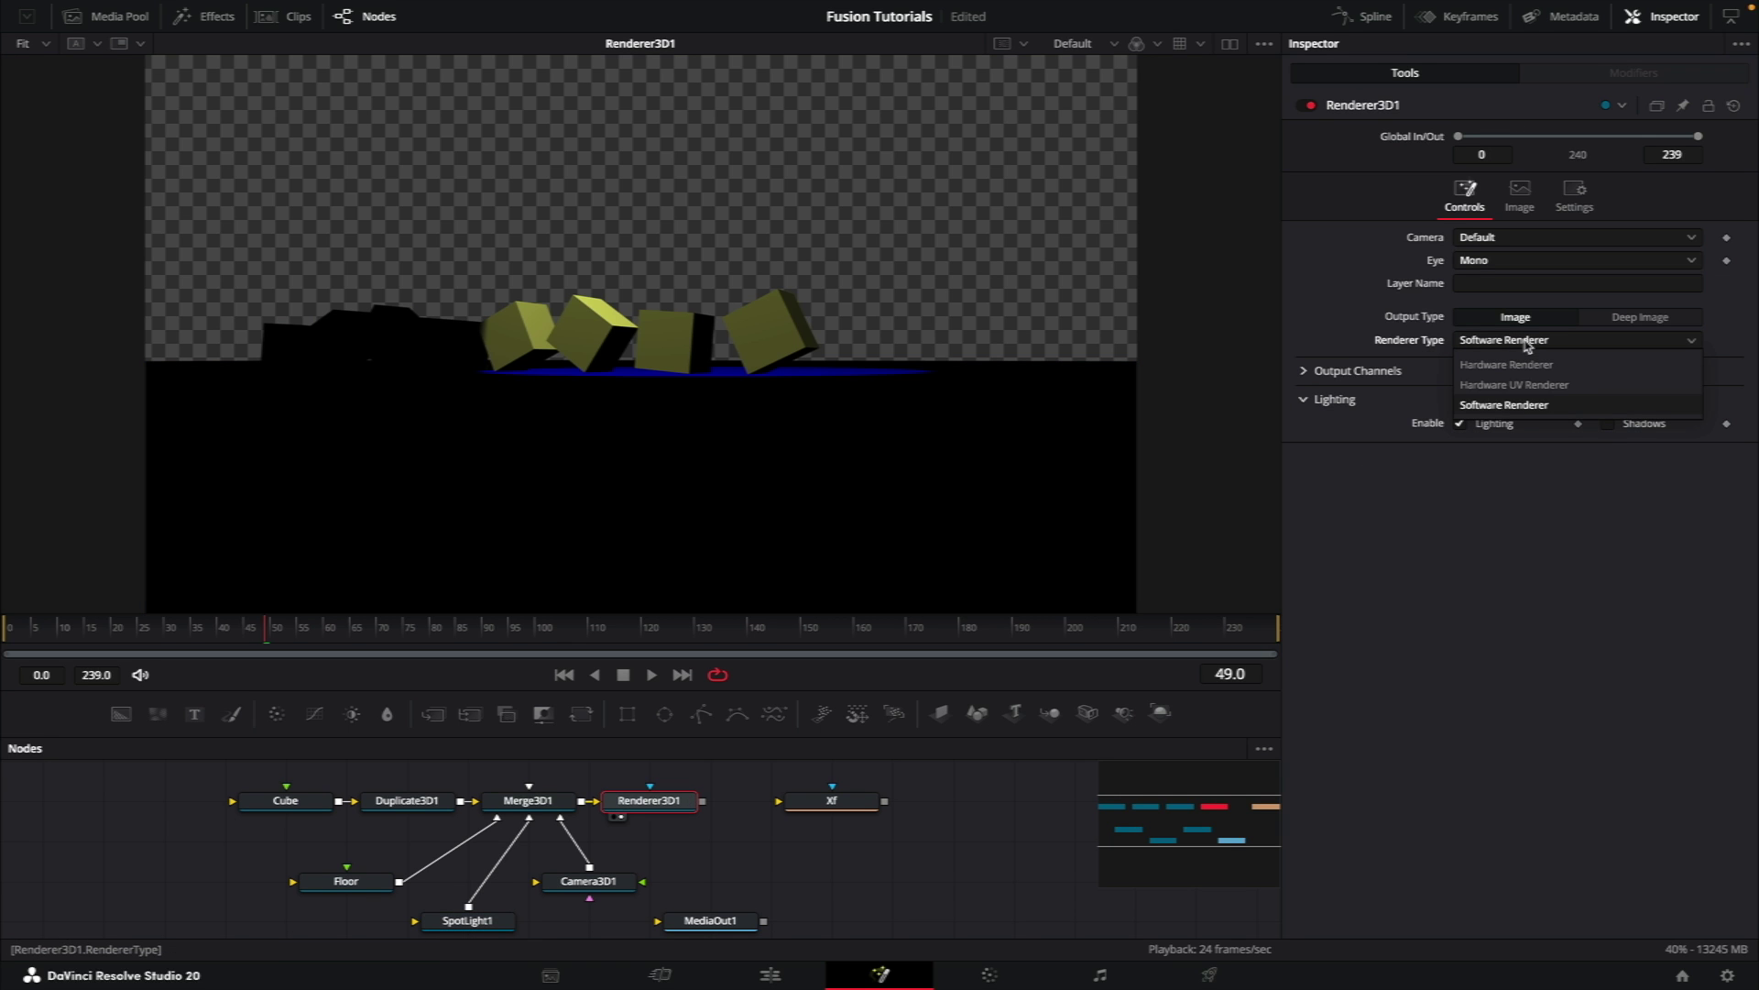
{"action": "left_click", "coordinate": [1536, 487]}
Step: Widen SpotLight1's Cone Angle to 84.22 and Penumbra Angle to 15.08
{"action": "left_click", "coordinate": [1610, 424]}
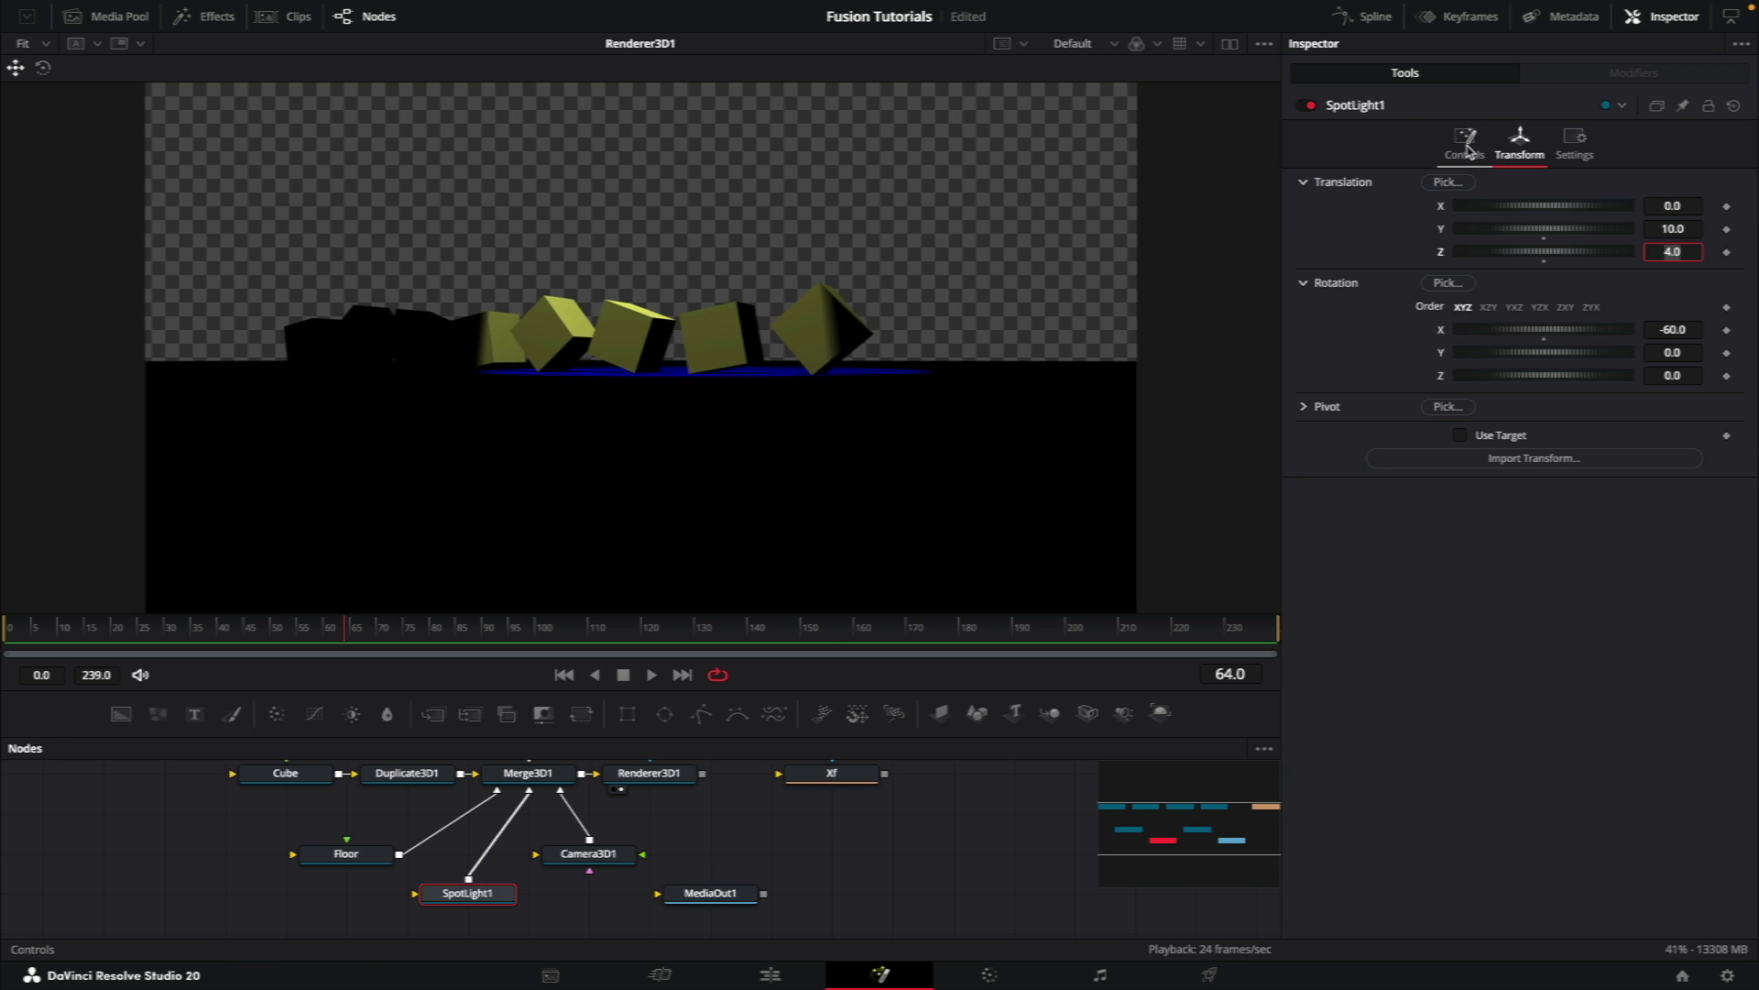
{"action": "left_click", "coordinate": [1465, 144]}
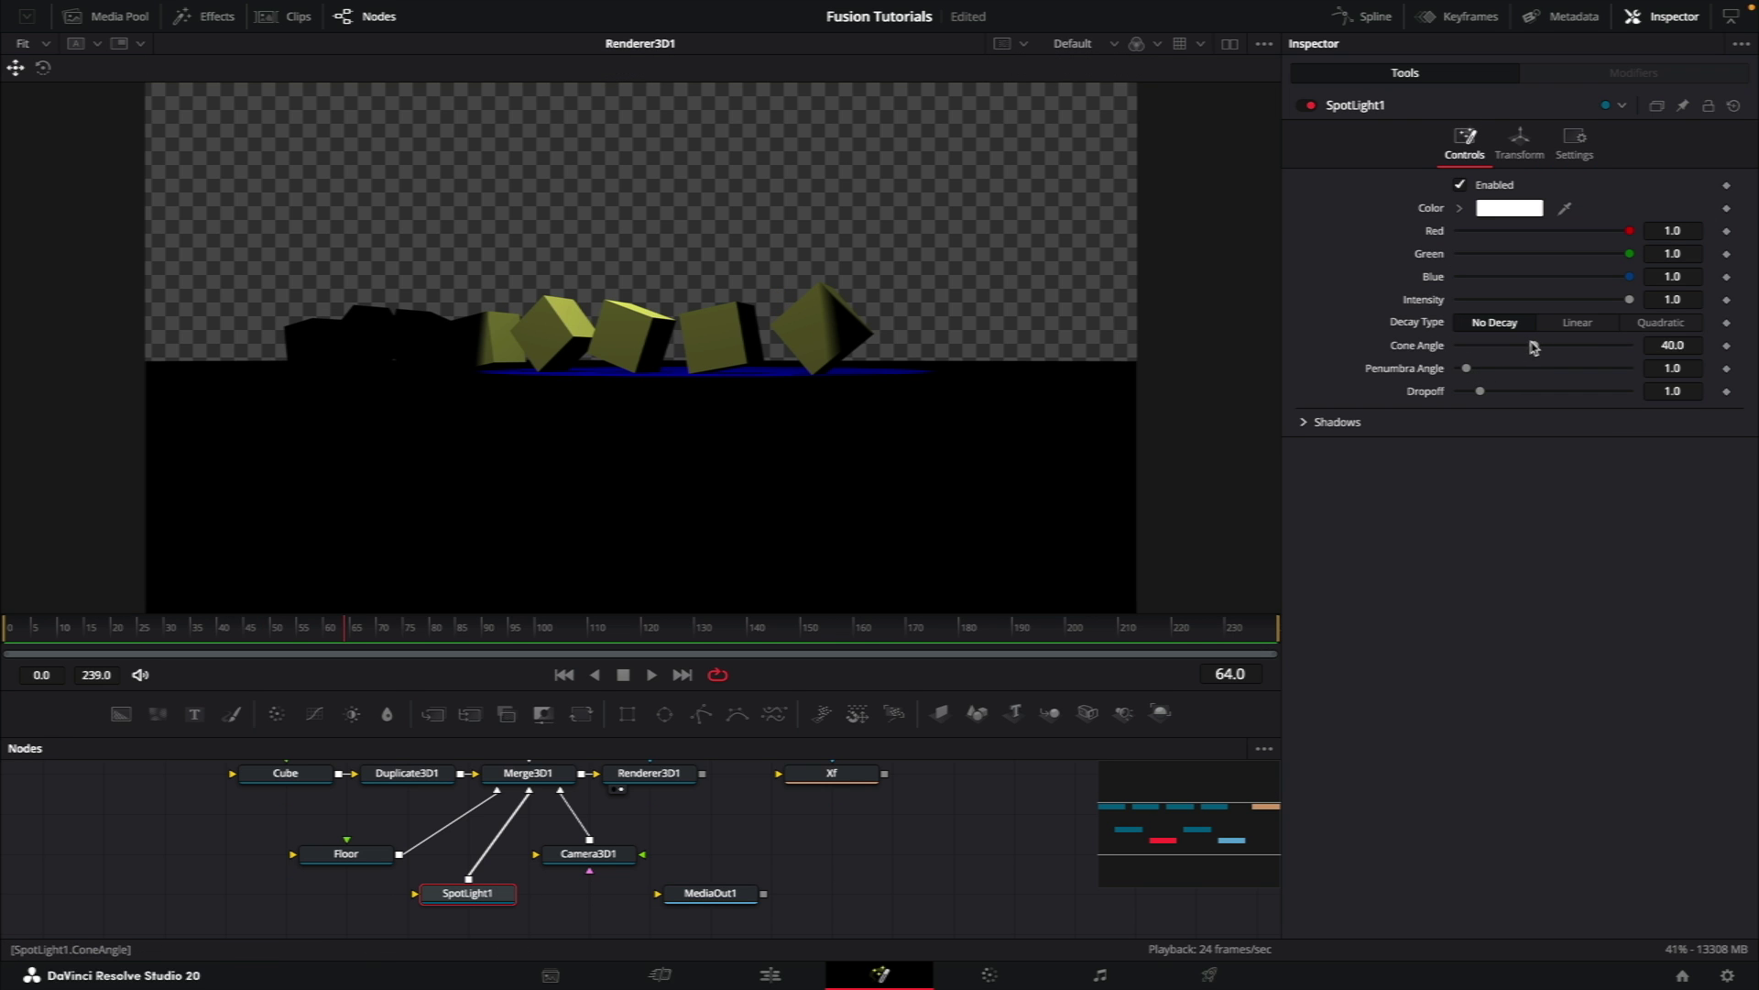
{"action": "left_click_drag", "start_coordinate": [1534, 347], "coordinate": [1616, 338]}
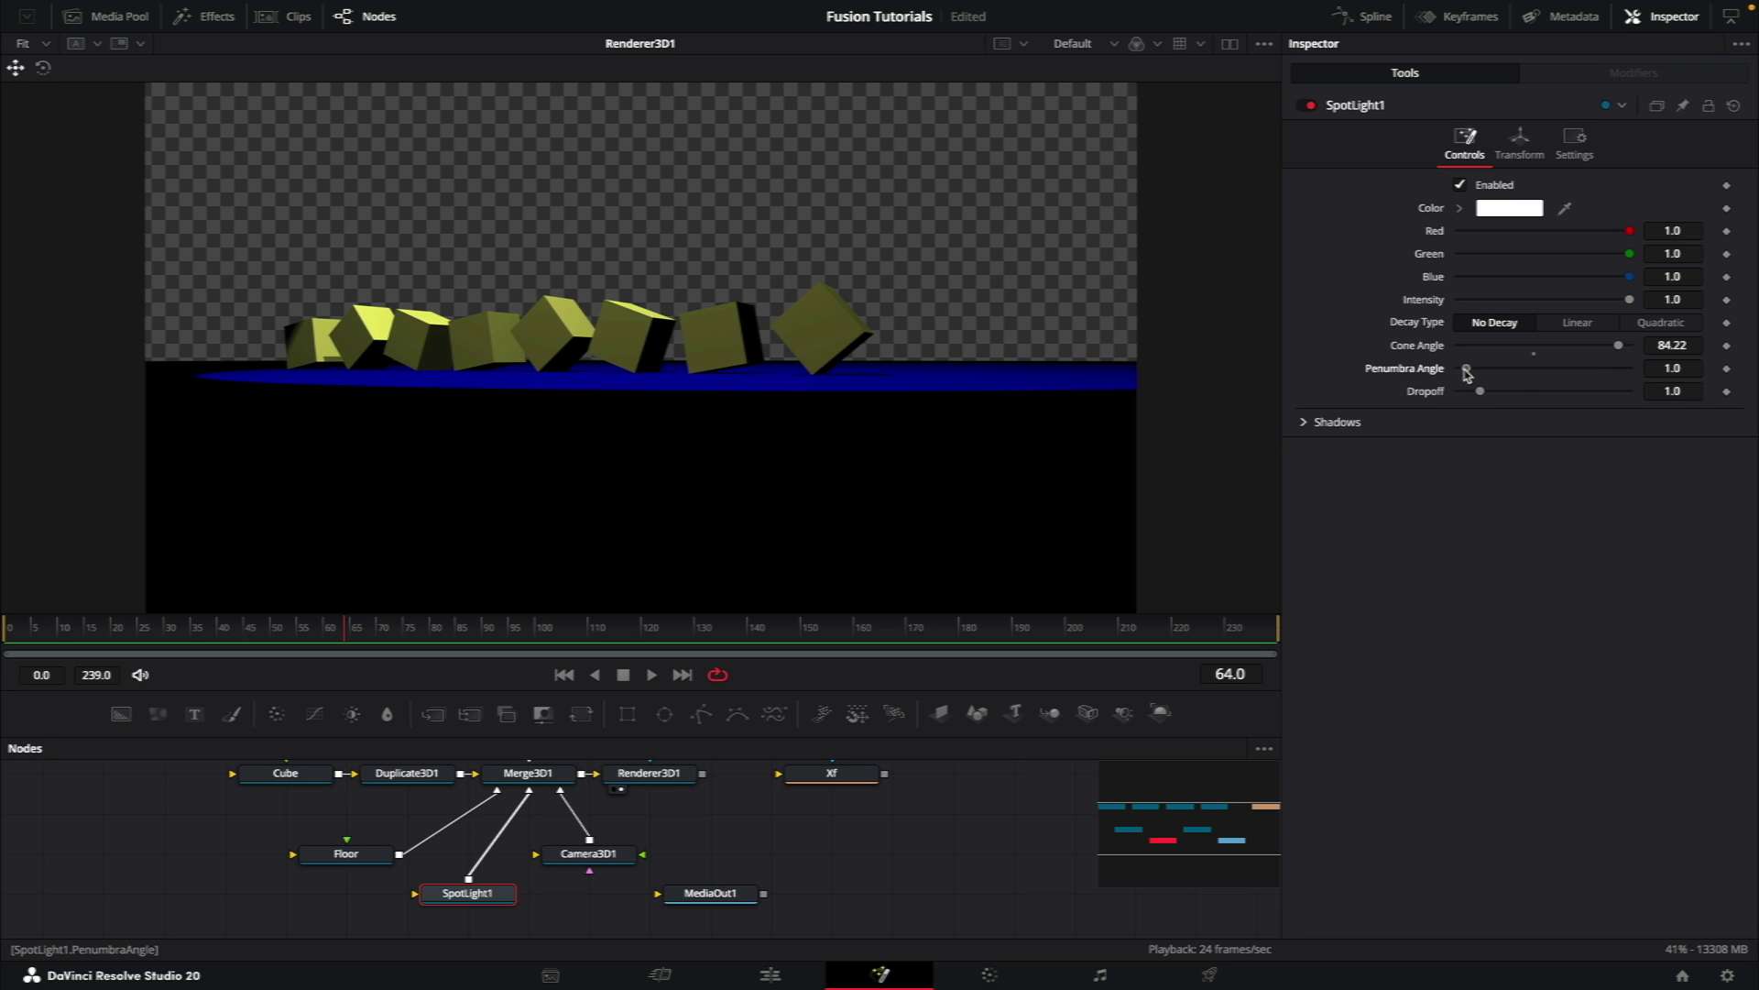
{"action": "left_click_drag", "start_coordinate": [1467, 373], "coordinate": [1499, 374]}
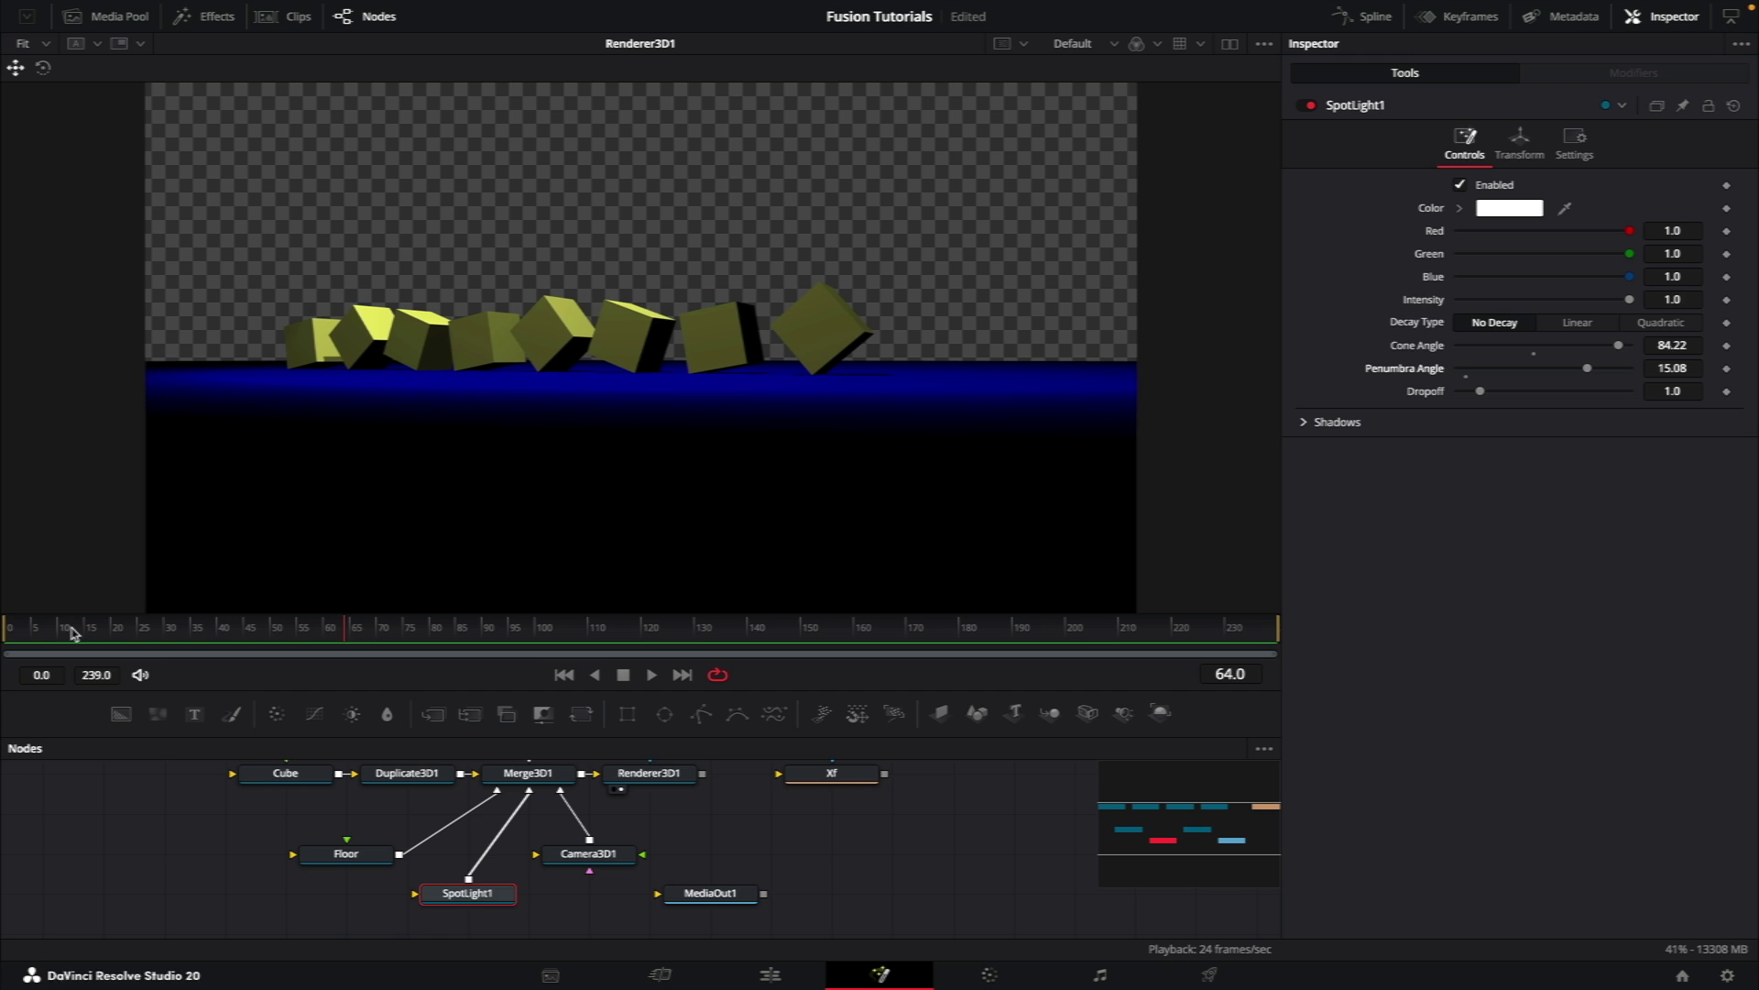
Step: Give Camera3D1's Pivot Z an expression linking it to Translation Z multiplied by -1
{"action": "left_click", "coordinate": [586, 854]}
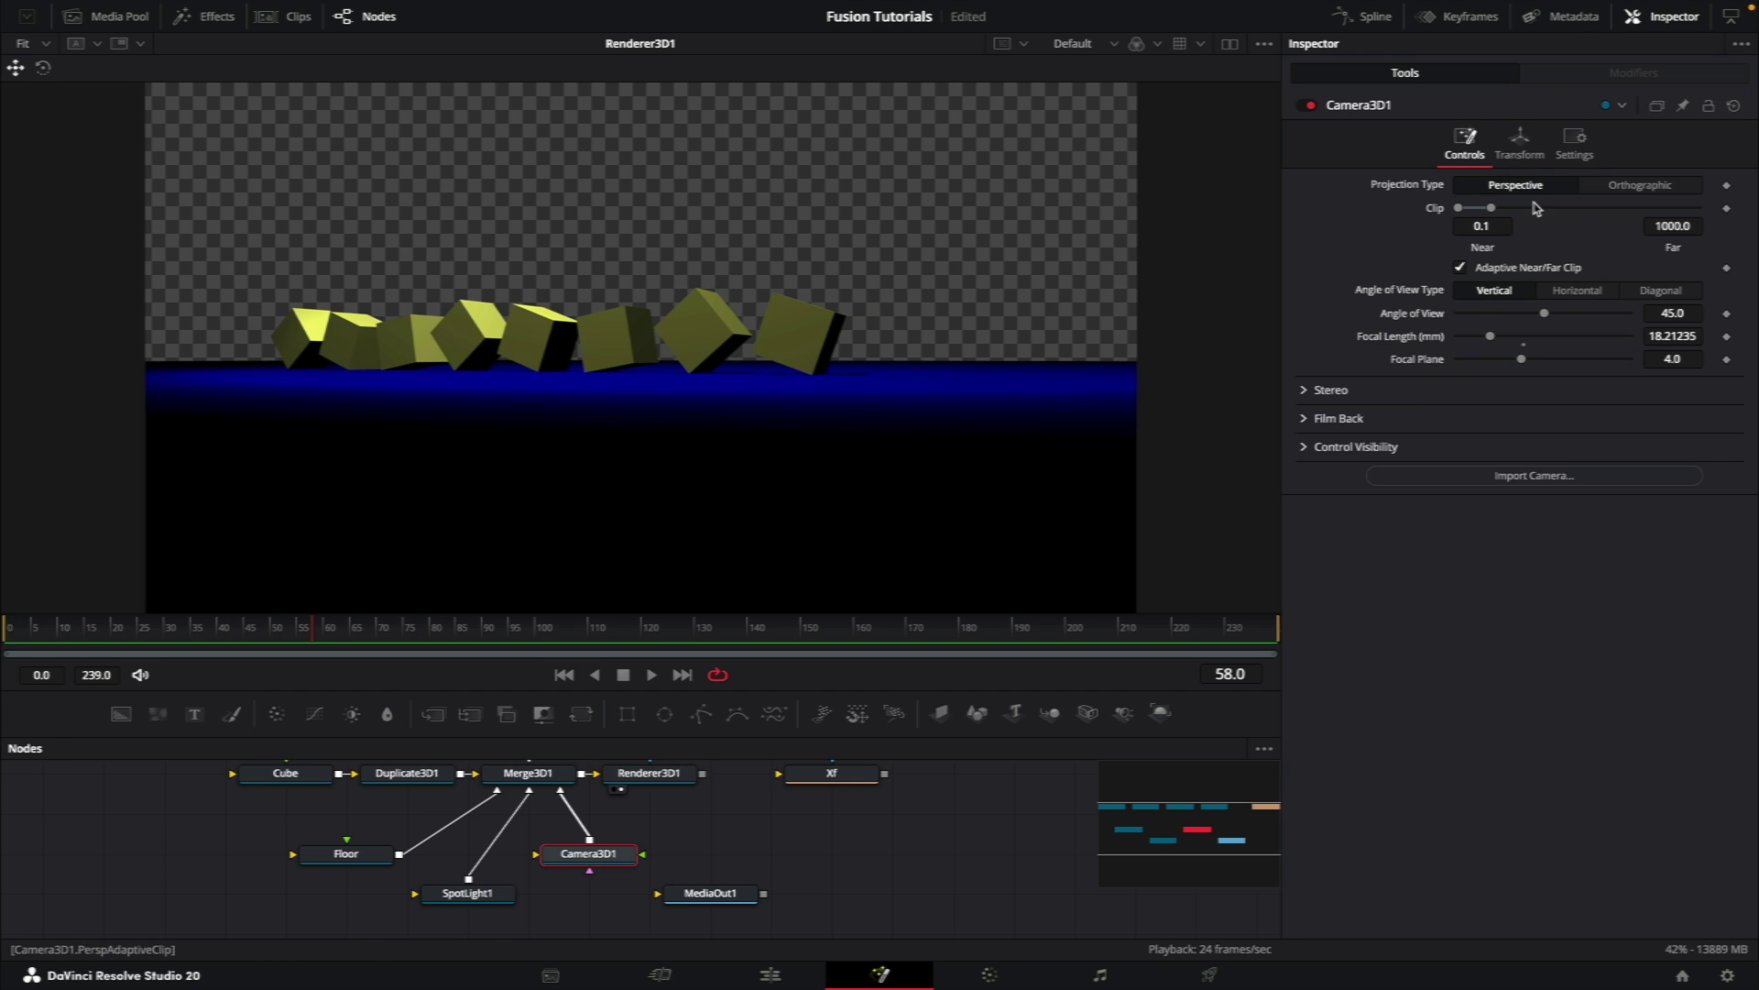
{"action": "left_click", "coordinate": [1520, 142]}
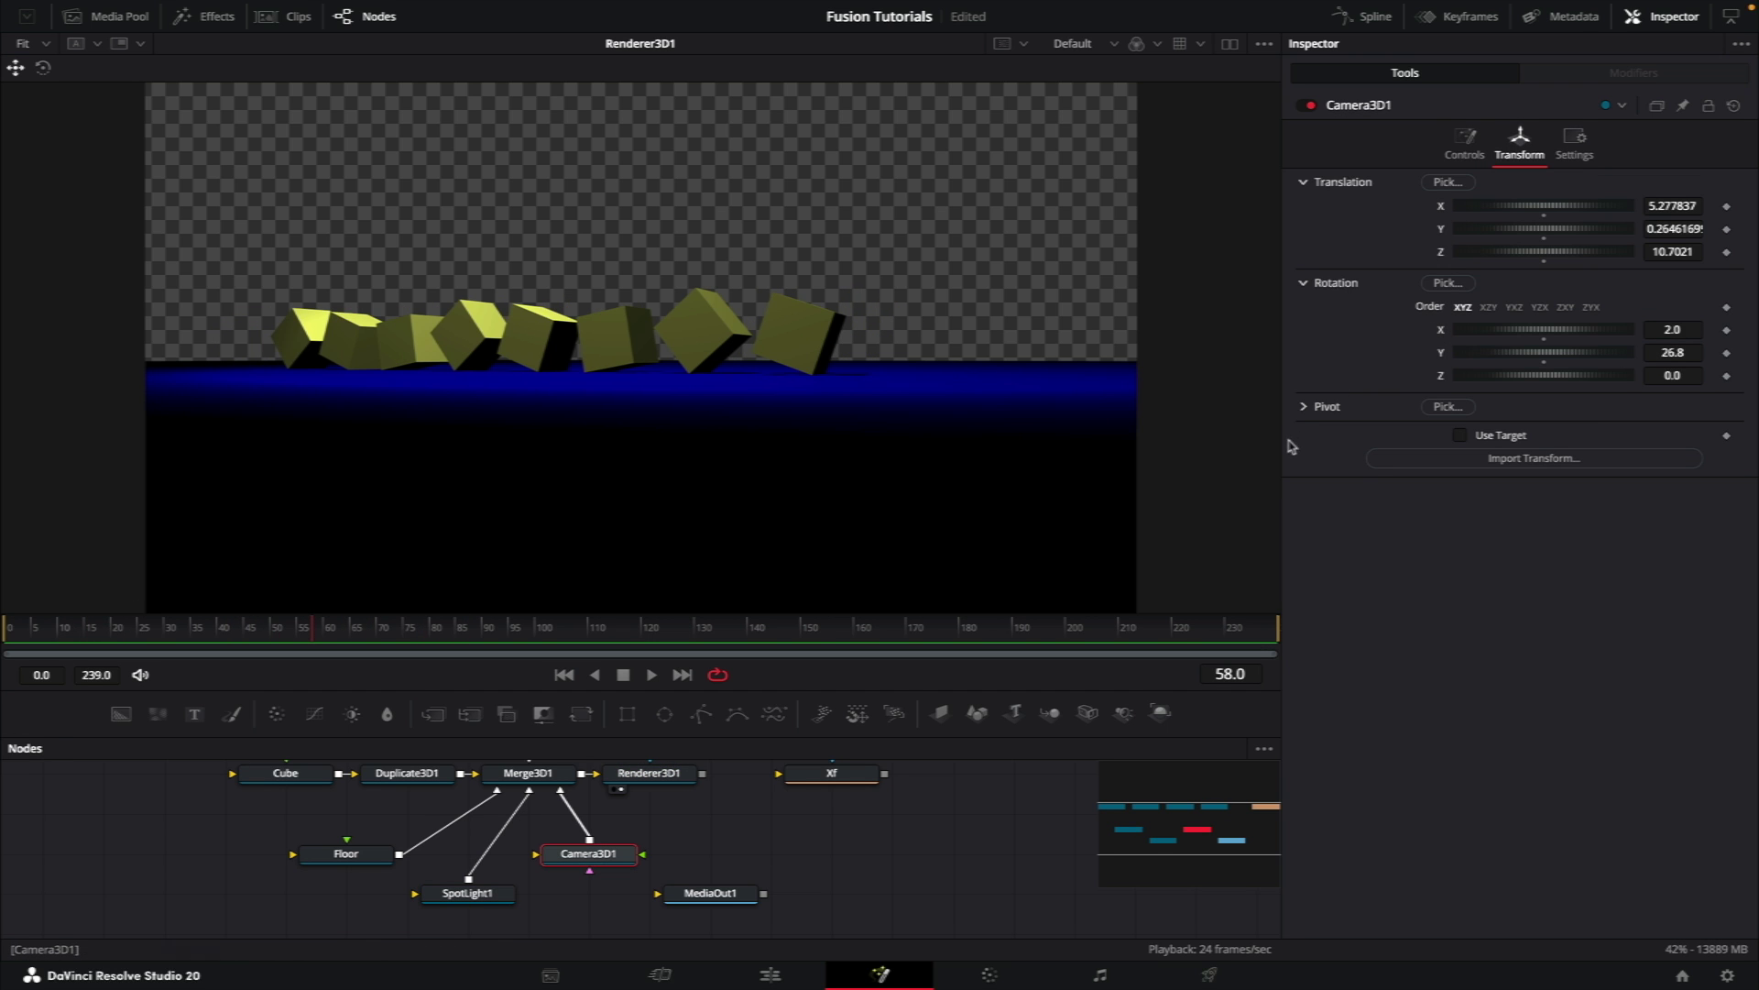
{"action": "left_click", "coordinate": [1303, 406]}
{"action": "right_click", "coordinate": [1551, 478]}
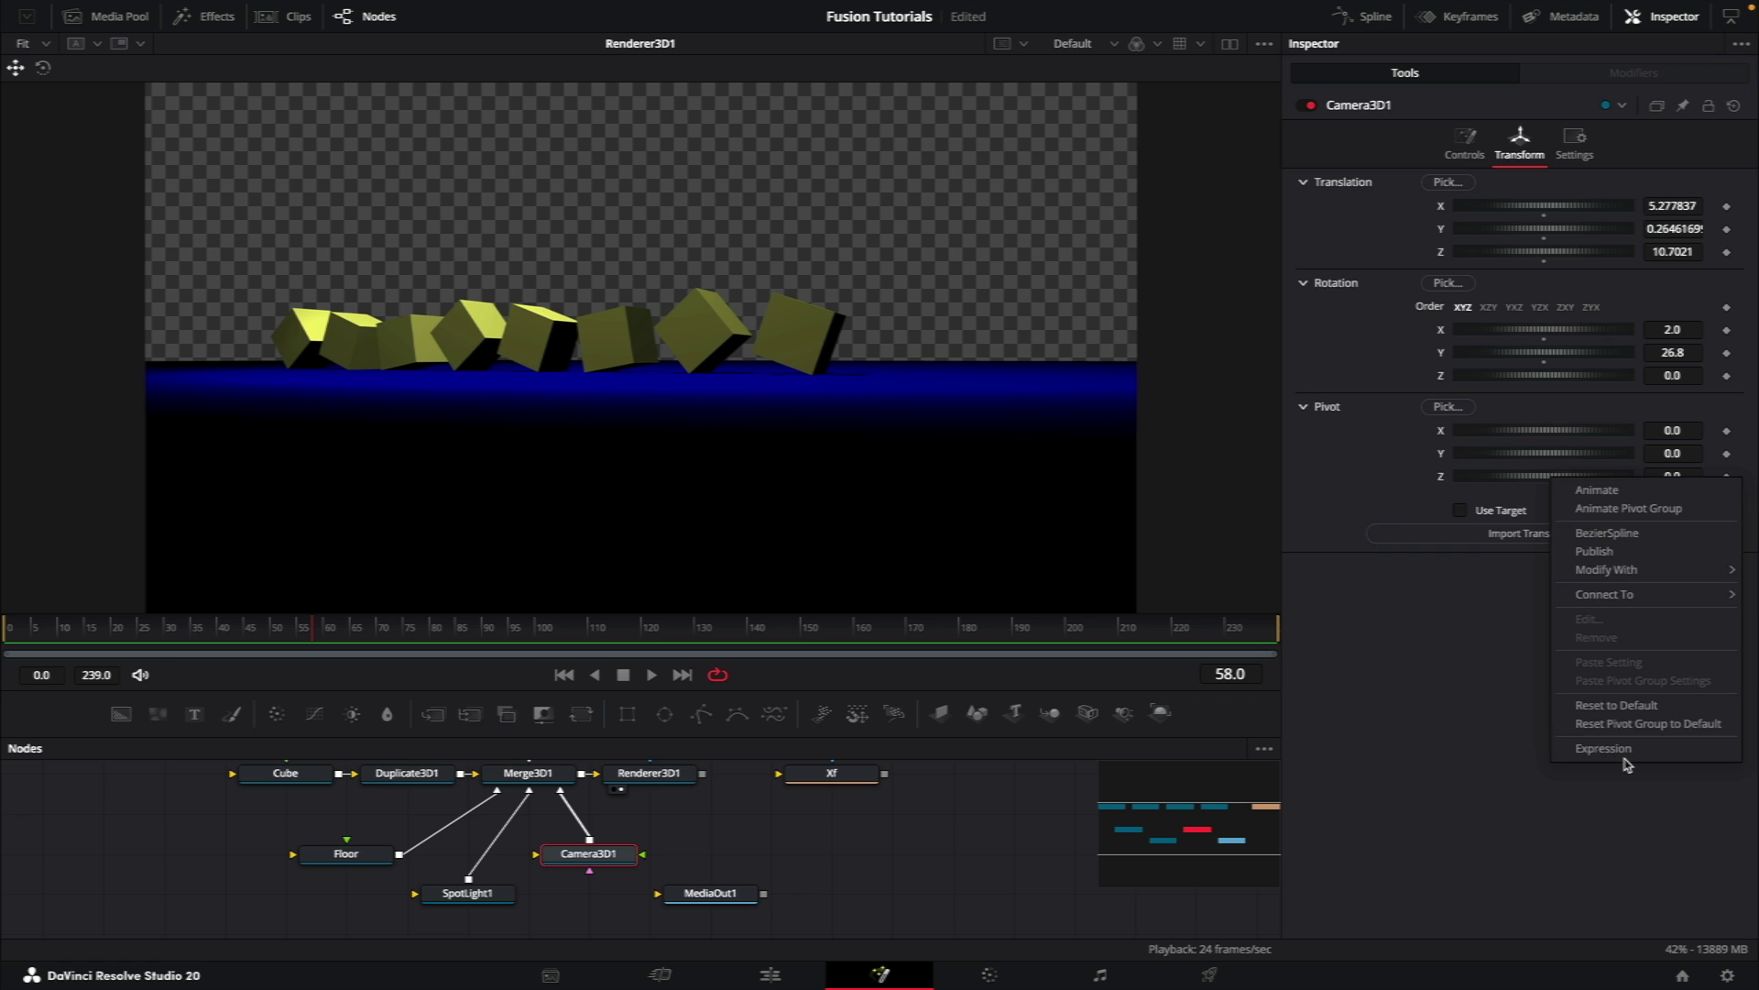
{"action": "left_click", "coordinate": [1622, 750]}
{"action": "left_click_drag", "start_coordinate": [1462, 499], "coordinate": [1530, 252]}
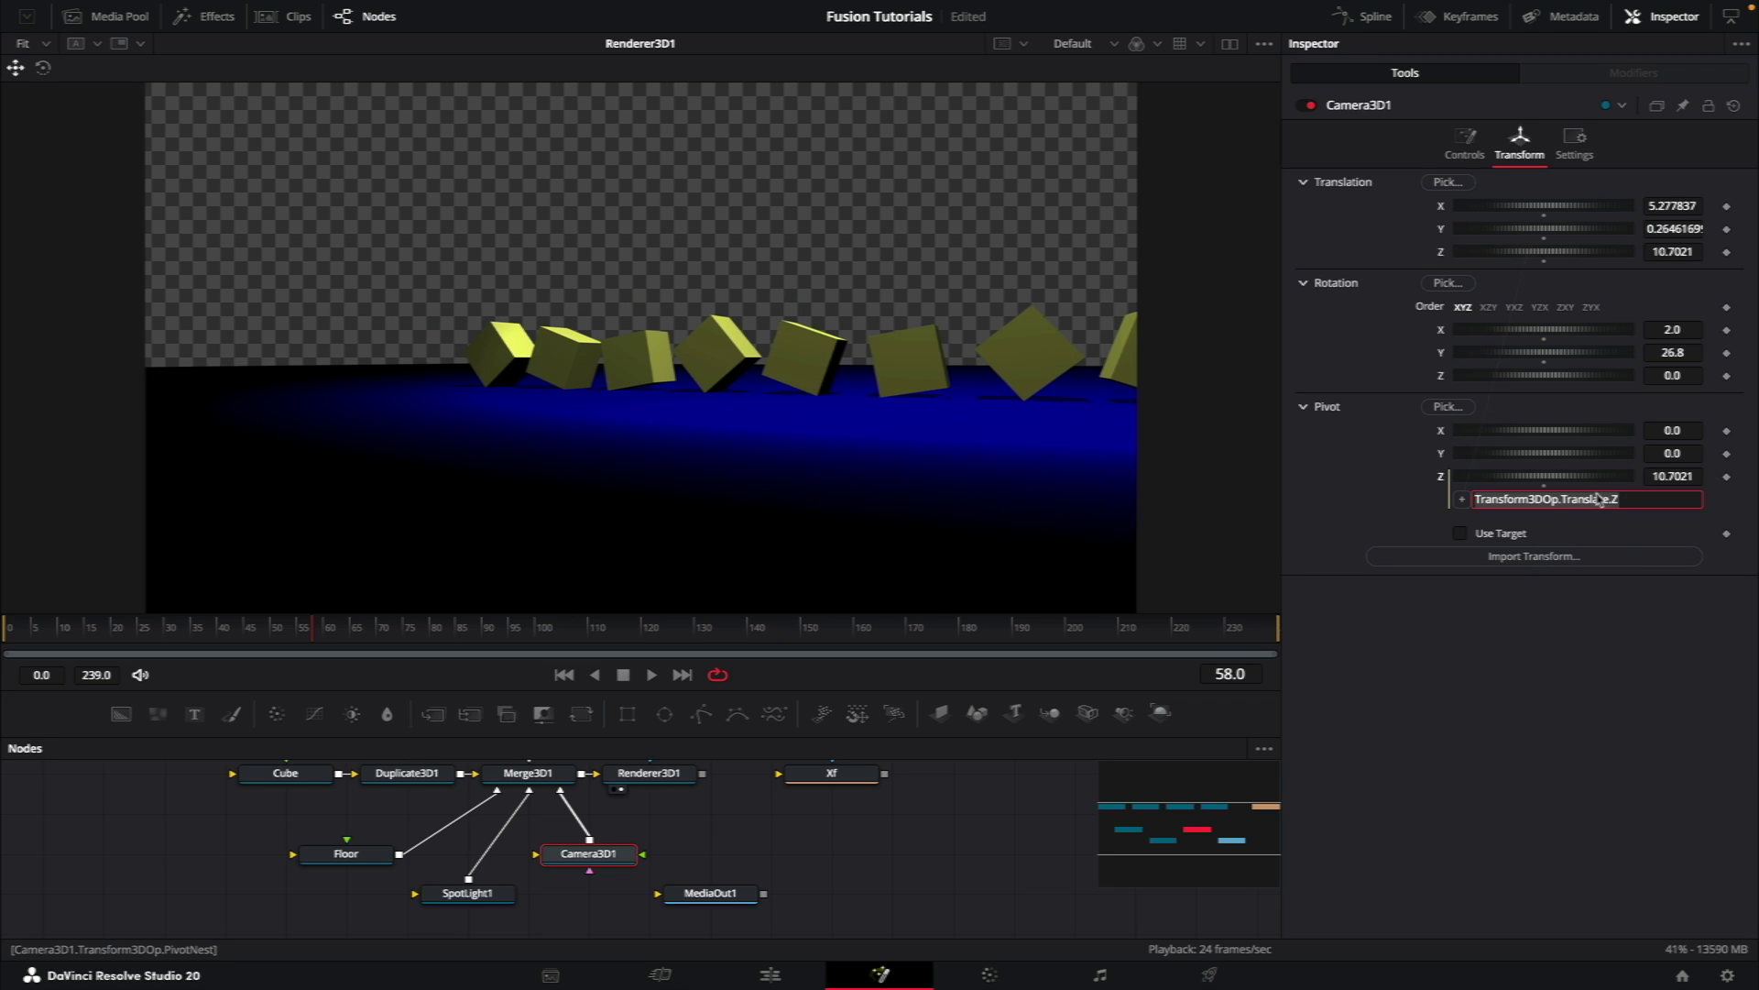
{"action": "left_click", "coordinate": [1647, 500]}
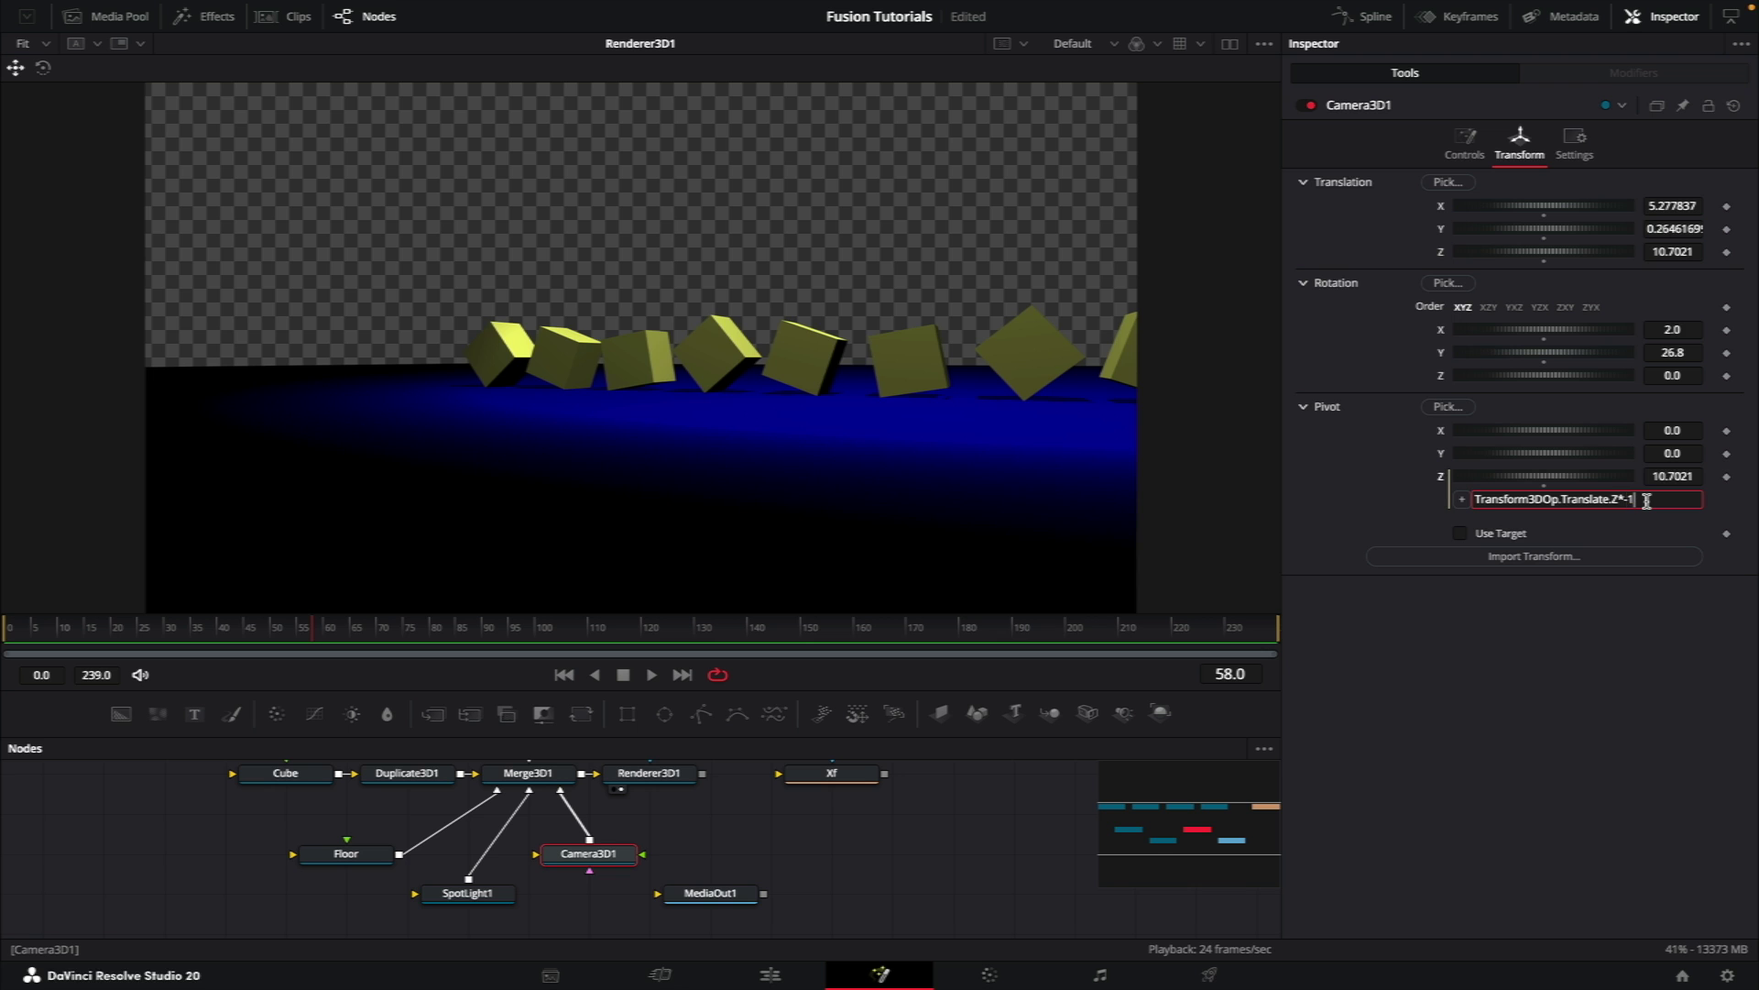
{"action": "key", "text": "Return"}
Step: Raise the camera to Translation Y 1.8 and keyframe Rotation Y from 70.4 to -51.4 at frame 239
{"action": "left_click_drag", "start_coordinate": [1532, 230], "coordinate": [1590, 230]}
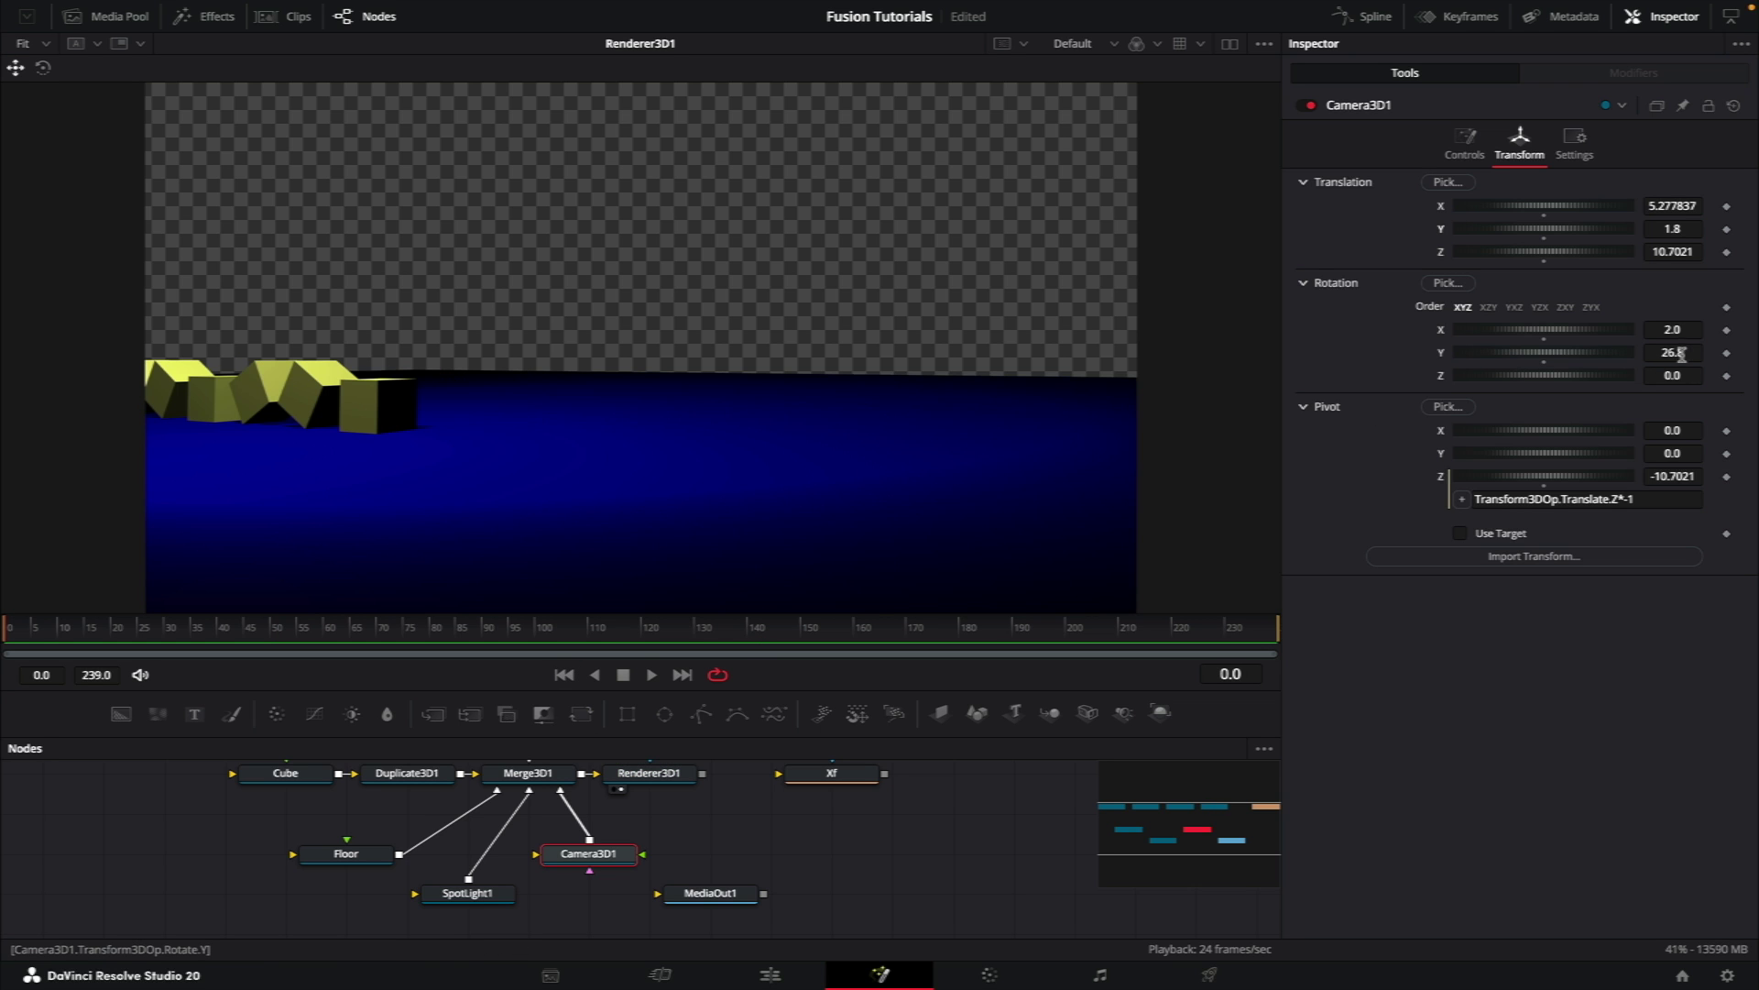
{"action": "left_click_drag", "start_coordinate": [1497, 363], "coordinate": [1517, 368]}
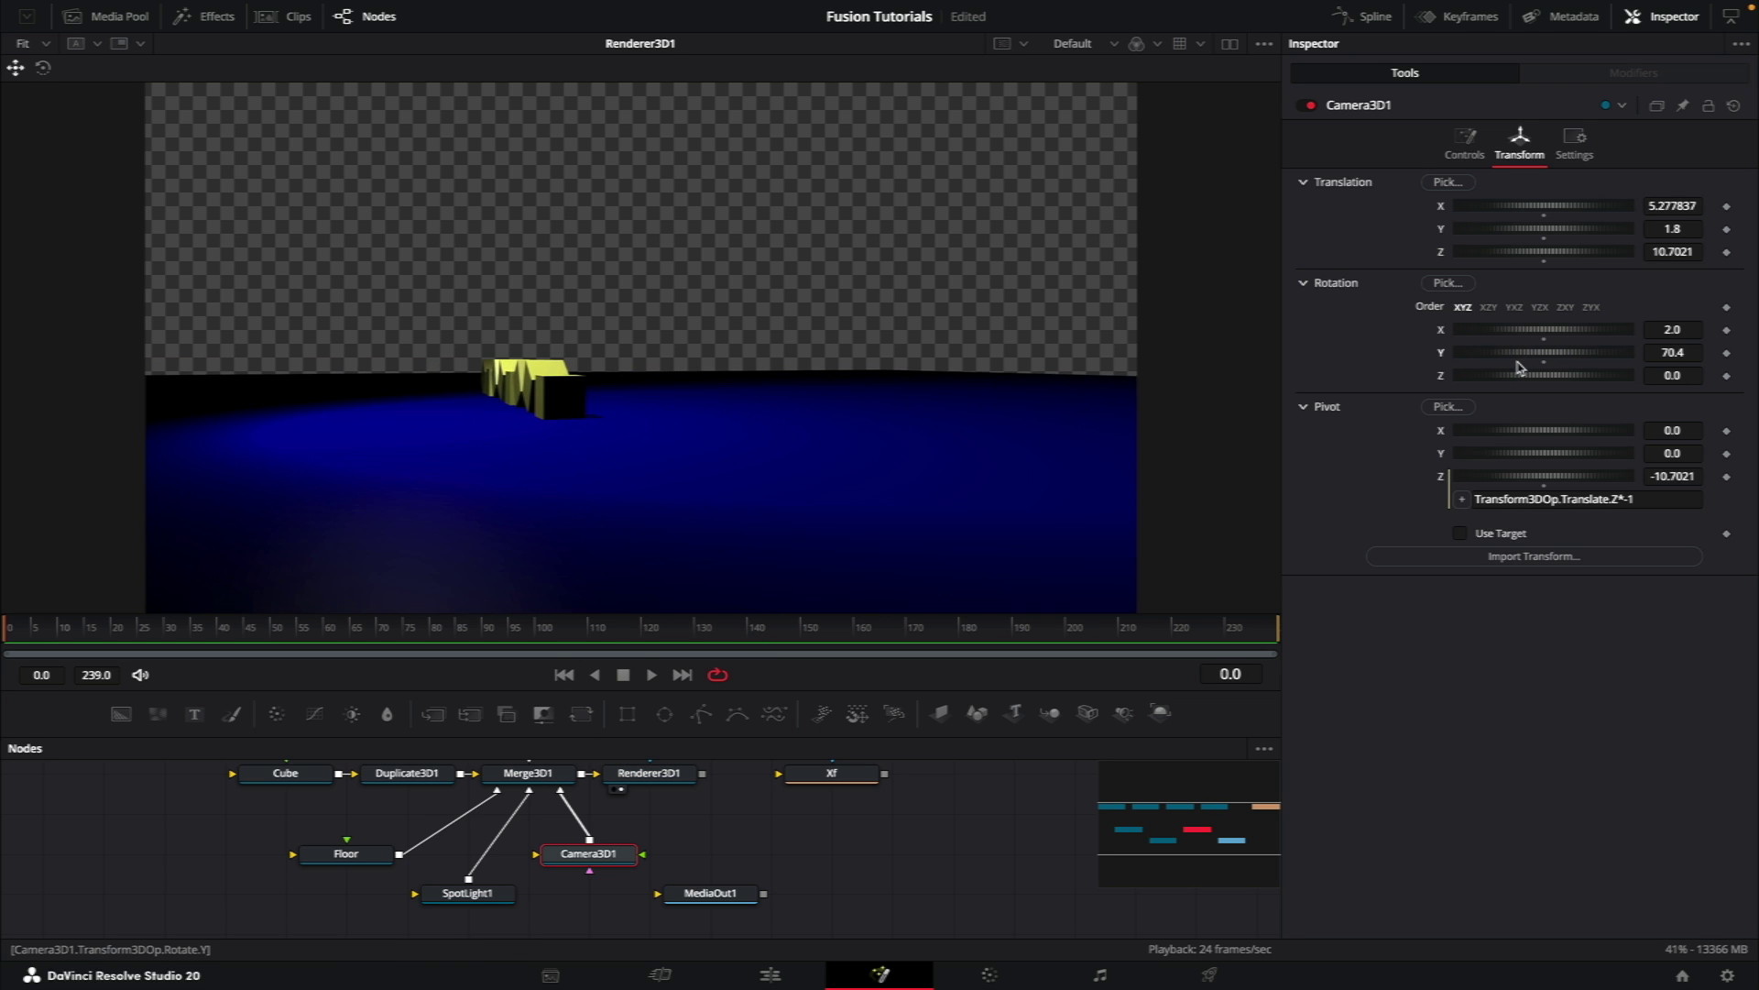
{"action": "left_click", "coordinate": [1727, 357]}
{"action": "left_click_drag", "start_coordinate": [856, 623], "coordinate": [1366, 645]}
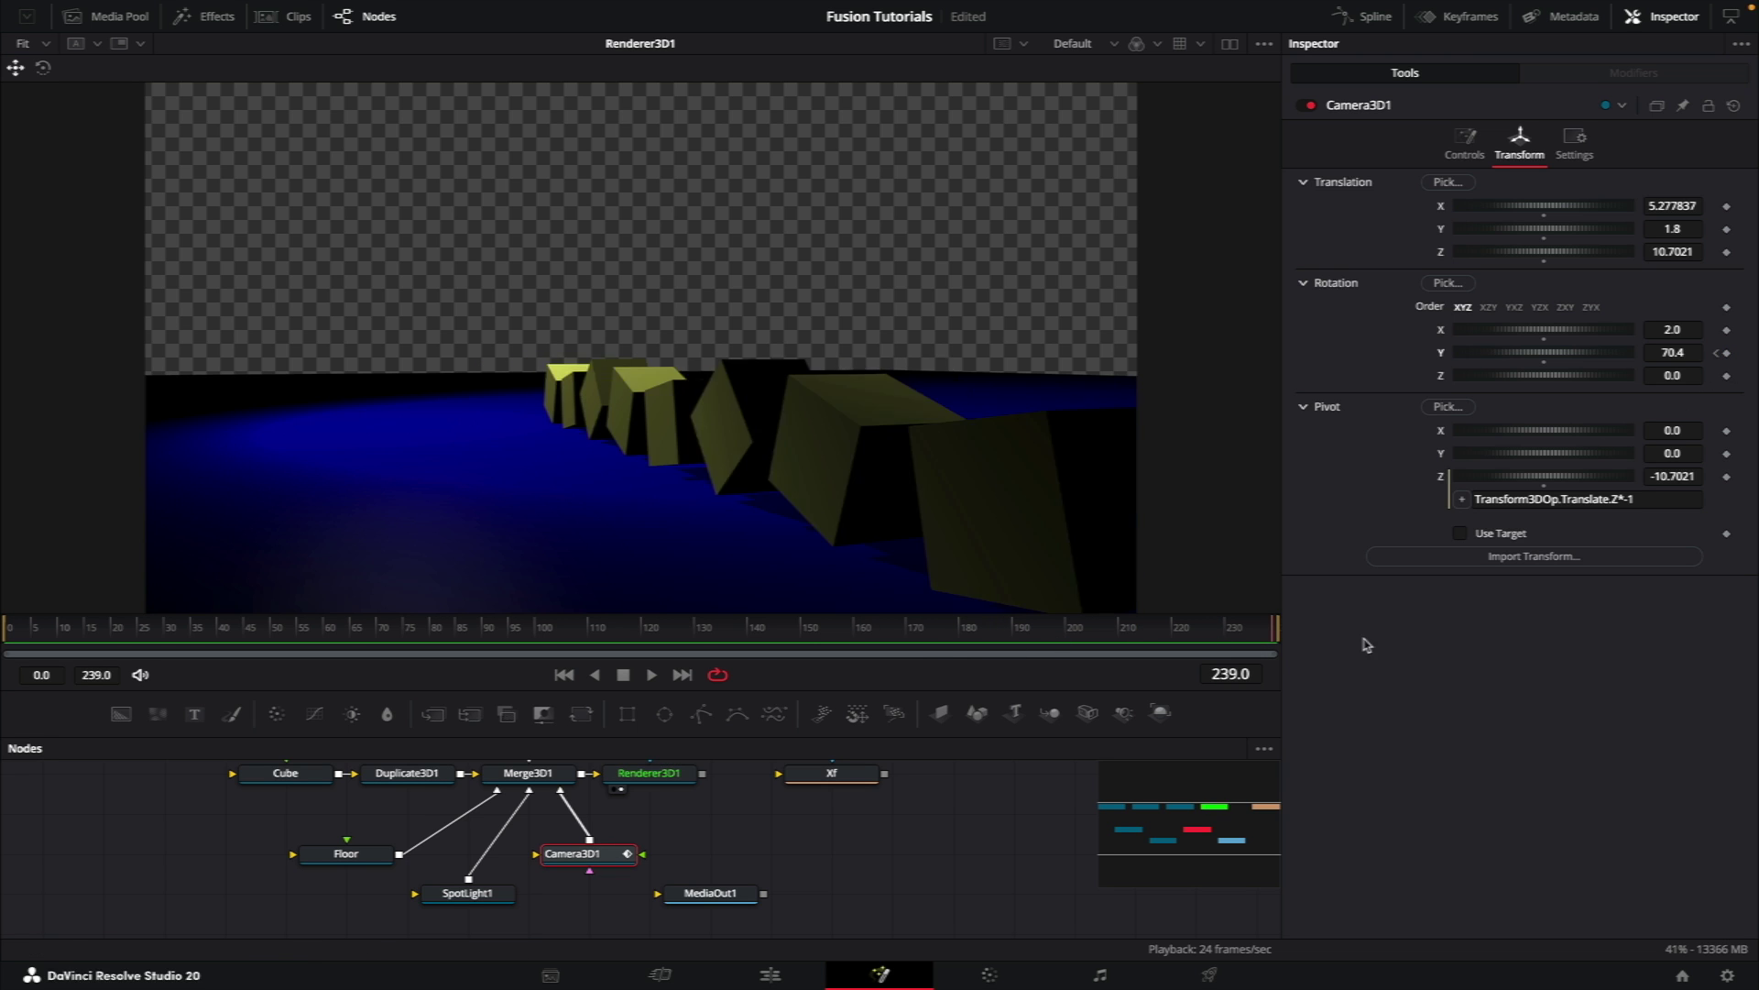
{"action": "left_click_drag", "start_coordinate": [1615, 354], "coordinate": [1552, 373]}
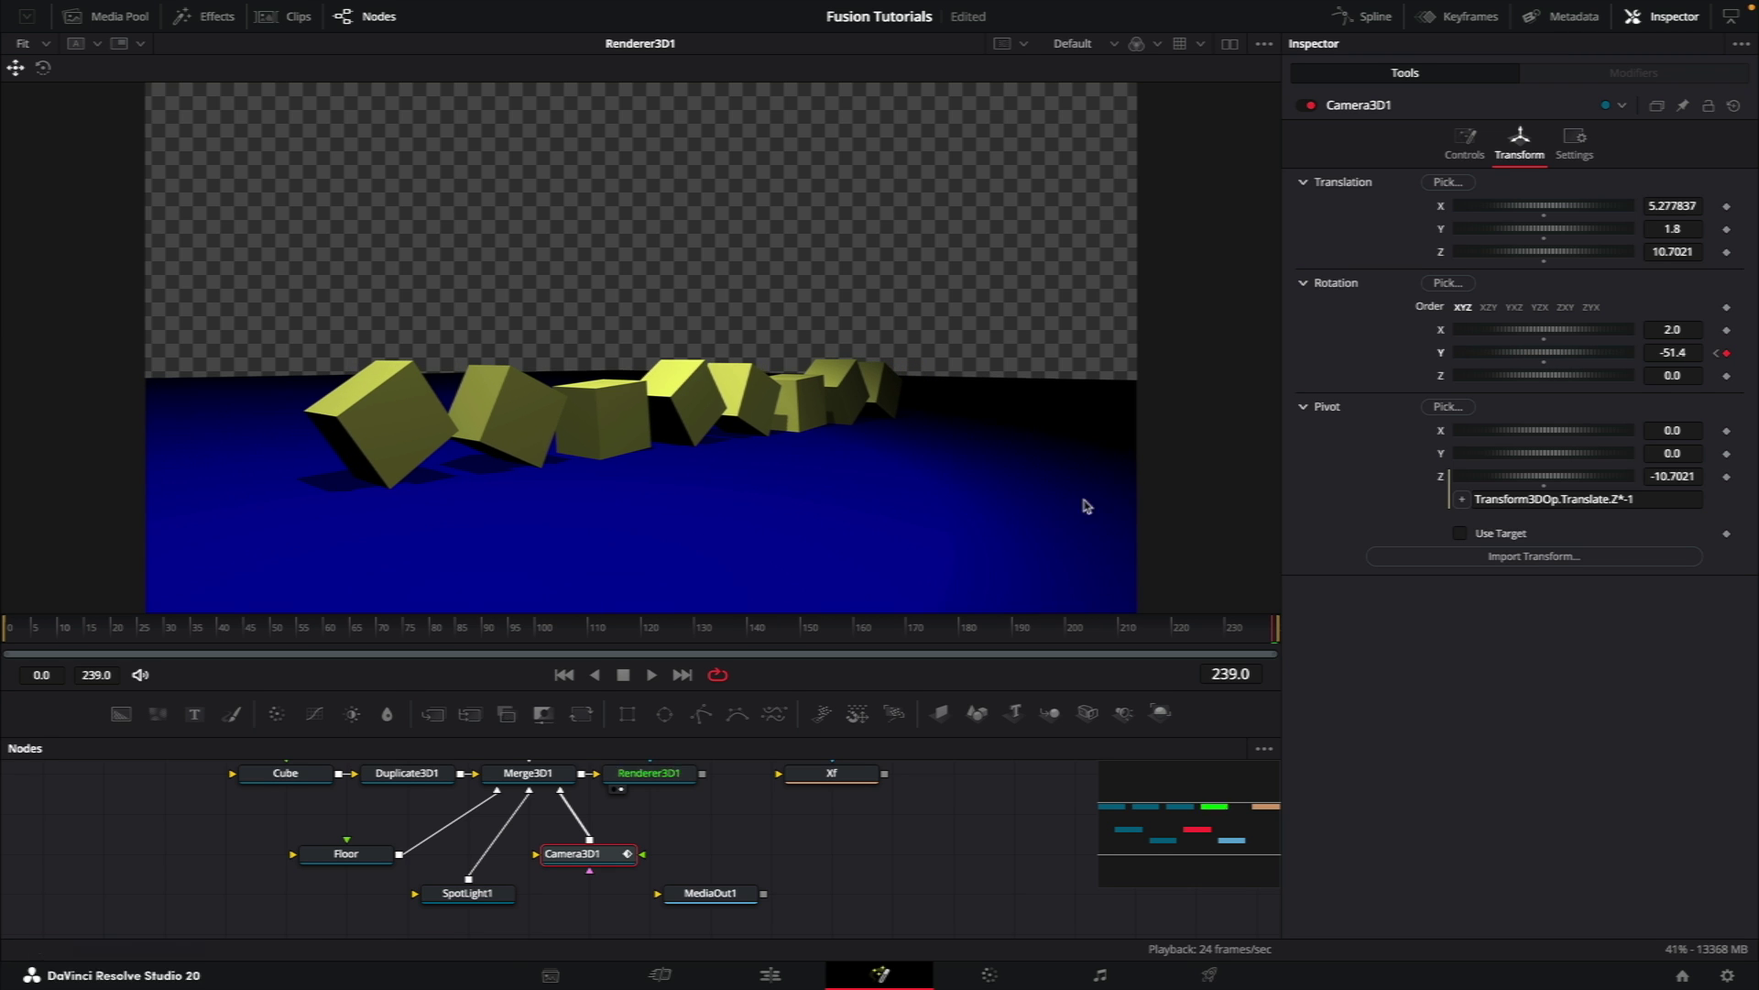
{"action": "left_click", "coordinate": [352, 629]}
Step: In the Spline editor, smooth Camera3D1's first and last Y Rotation keyframes with S
{"action": "left_click_drag", "start_coordinate": [382, 629], "coordinate": [1082, 629]}
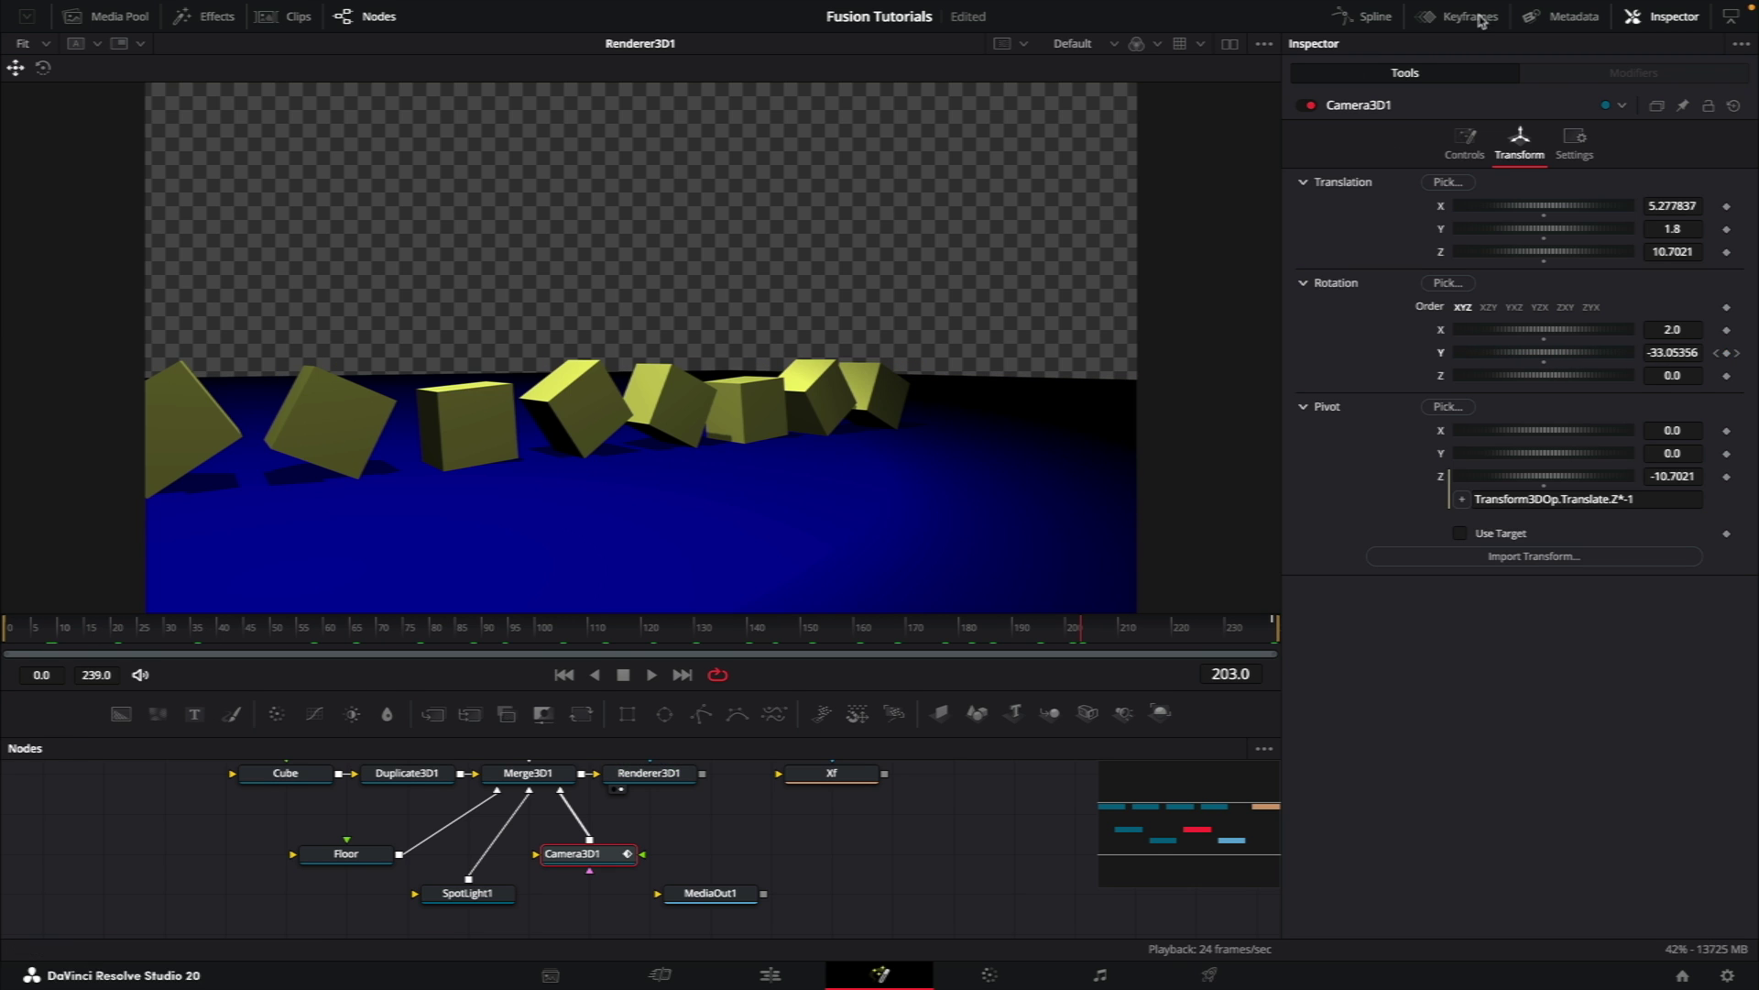
{"action": "left_click", "coordinate": [1372, 20]}
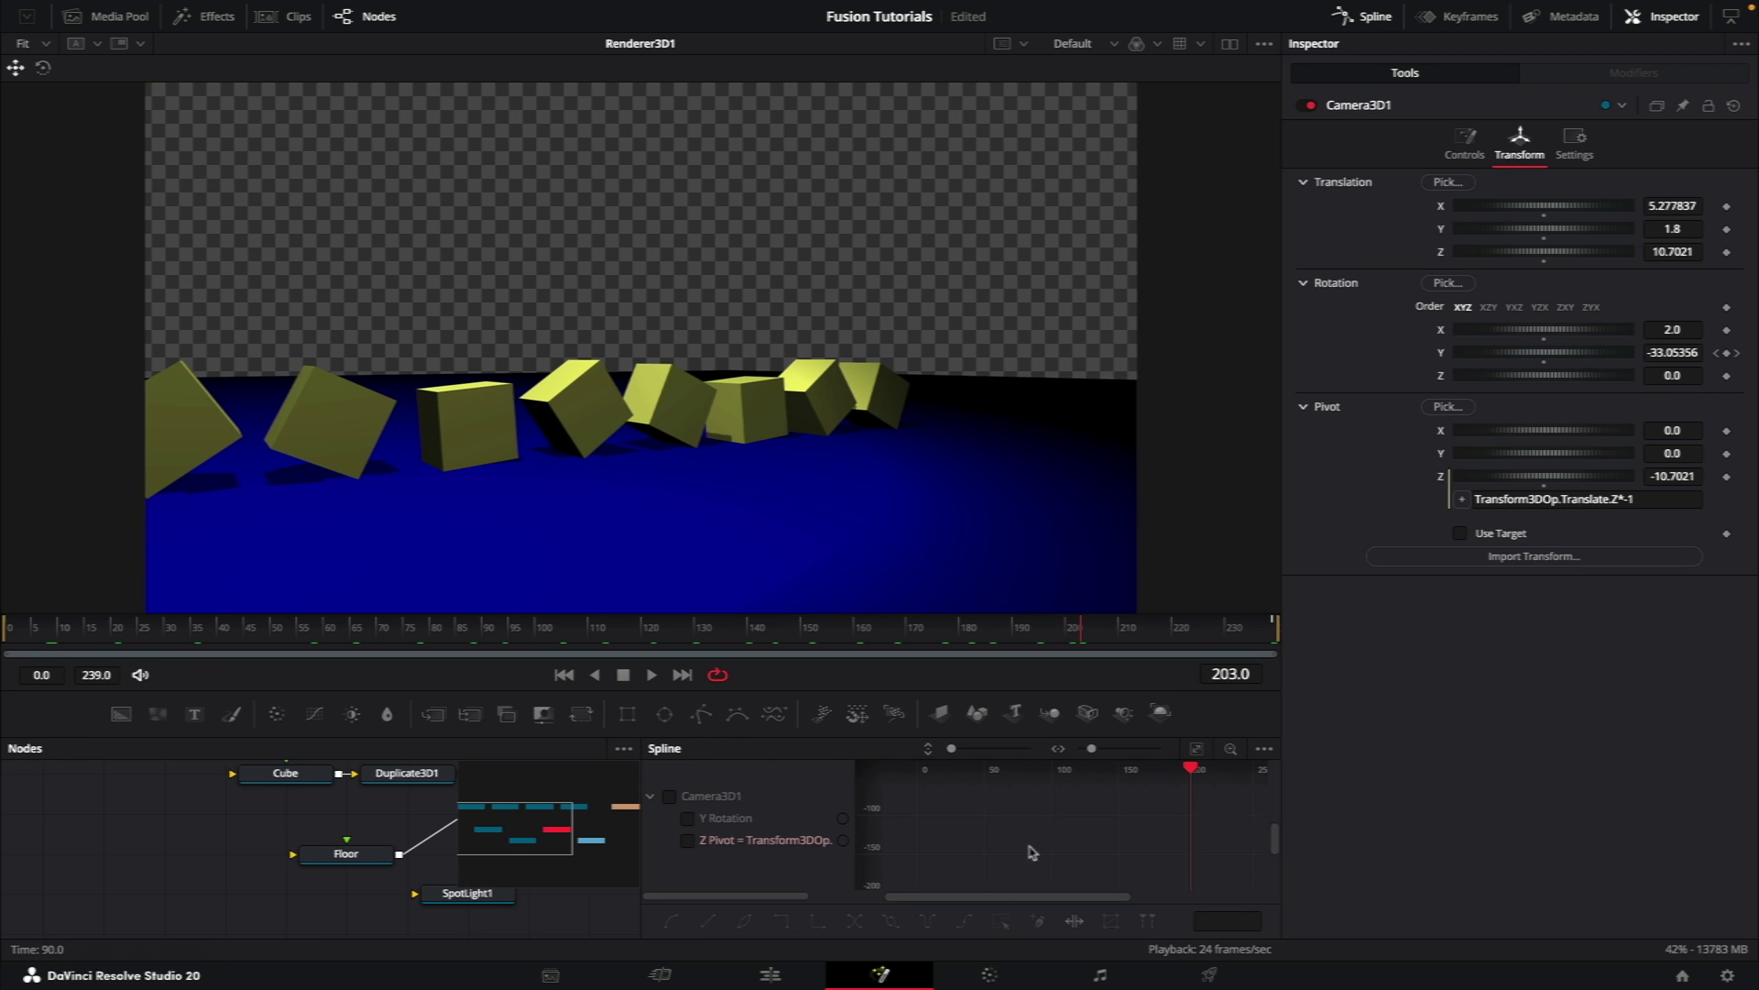
{"action": "left_click", "coordinate": [688, 818]}
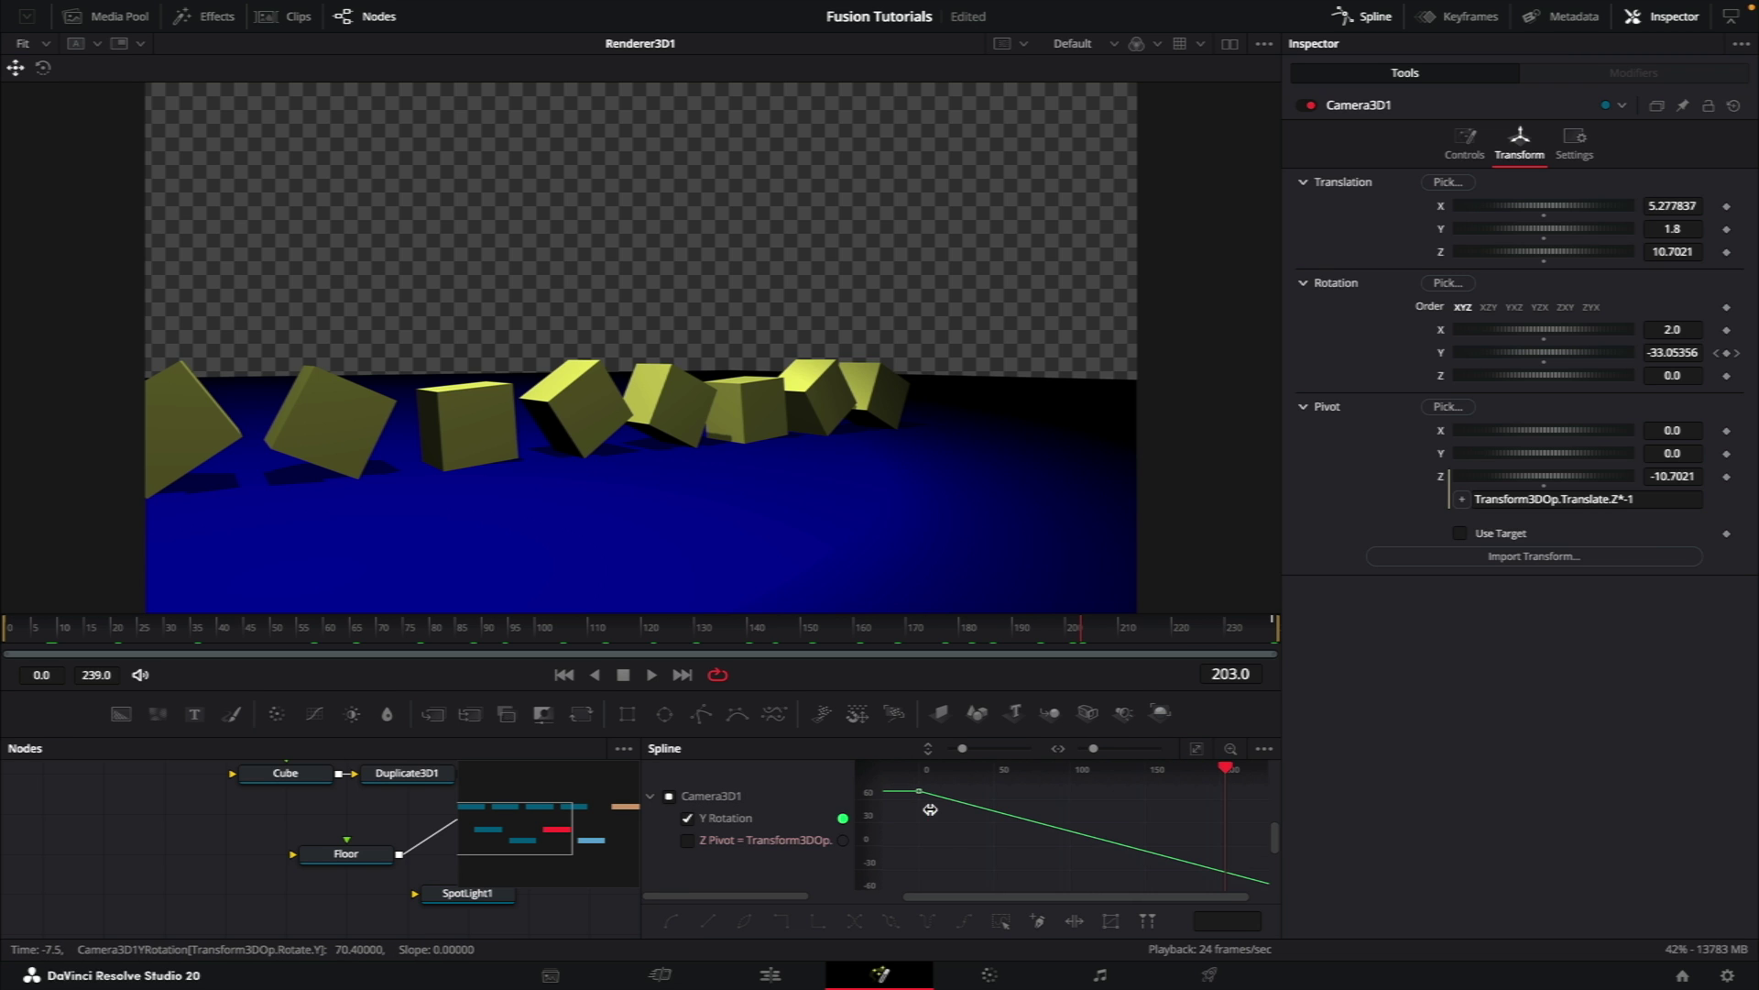
{"action": "left_click_drag", "start_coordinate": [981, 862], "coordinate": [889, 774]}
{"action": "key", "text": "s"}
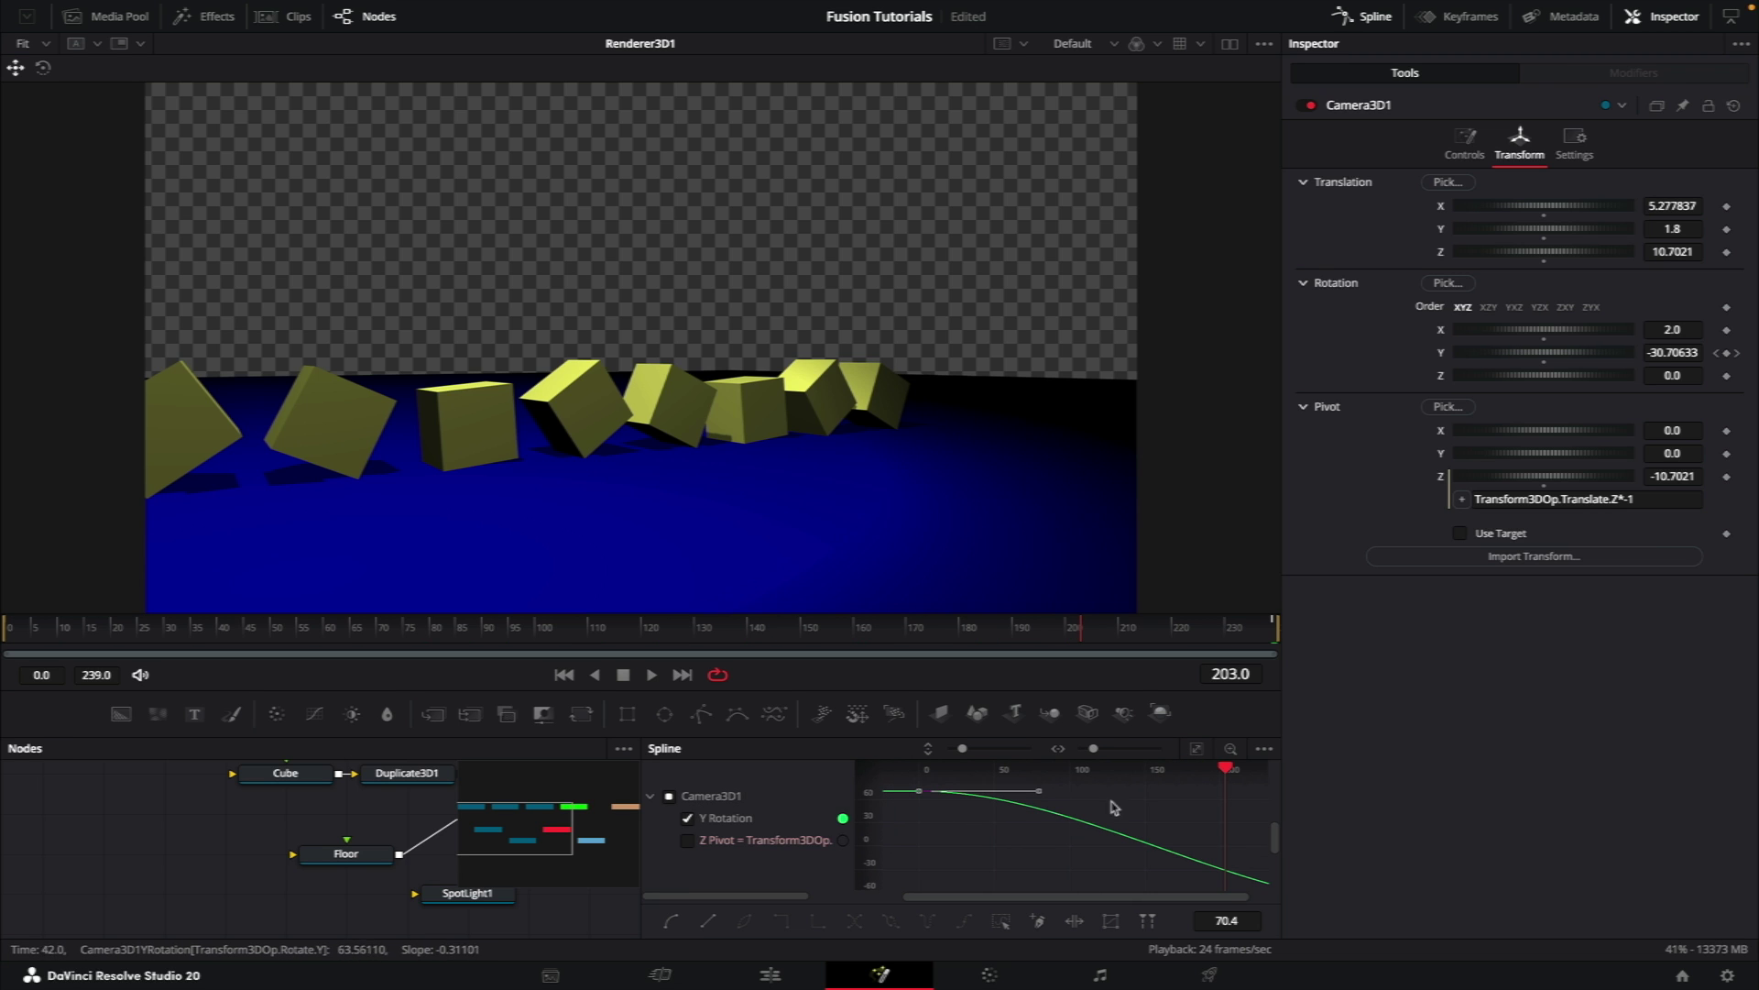
{"action": "left_click_drag", "start_coordinate": [1208, 823], "coordinate": [1252, 889]}
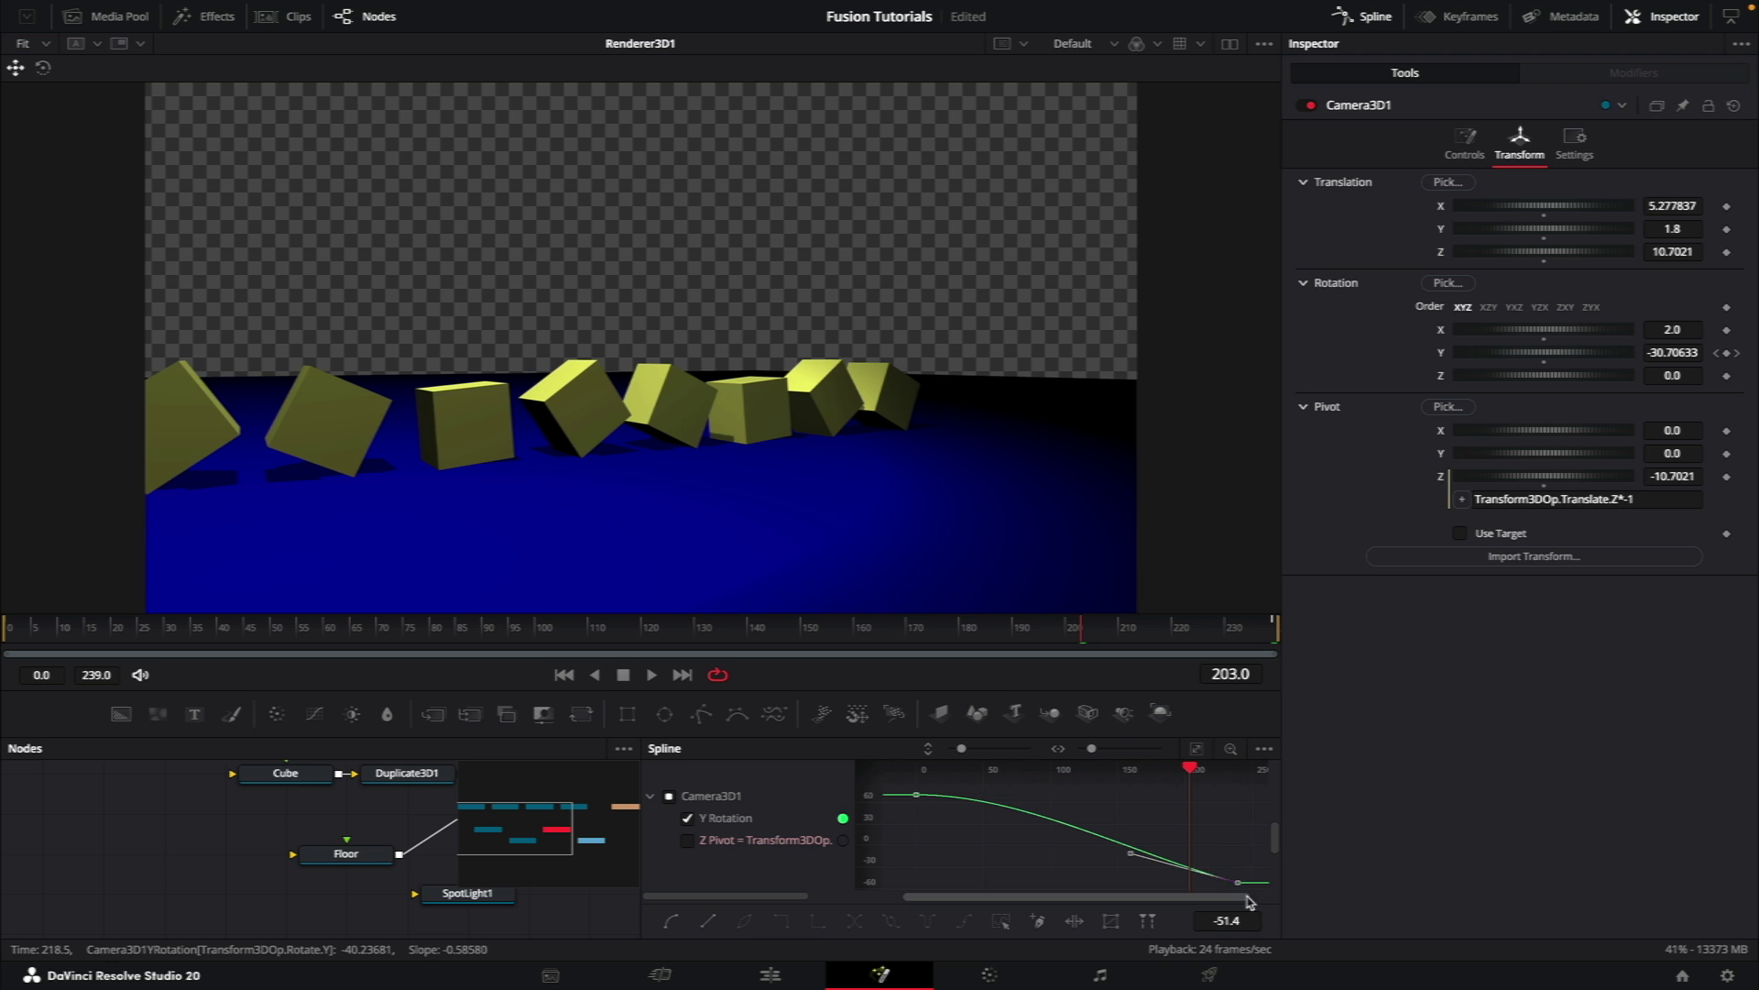
{"action": "key", "text": "s"}
{"action": "left_click_drag", "start_coordinate": [1201, 627], "coordinate": [1228, 627]}
Step: Add a black Background1 node (bg) and layer Renderer3D1 over it through Merge1
{"action": "left_click", "coordinate": [1366, 16]}
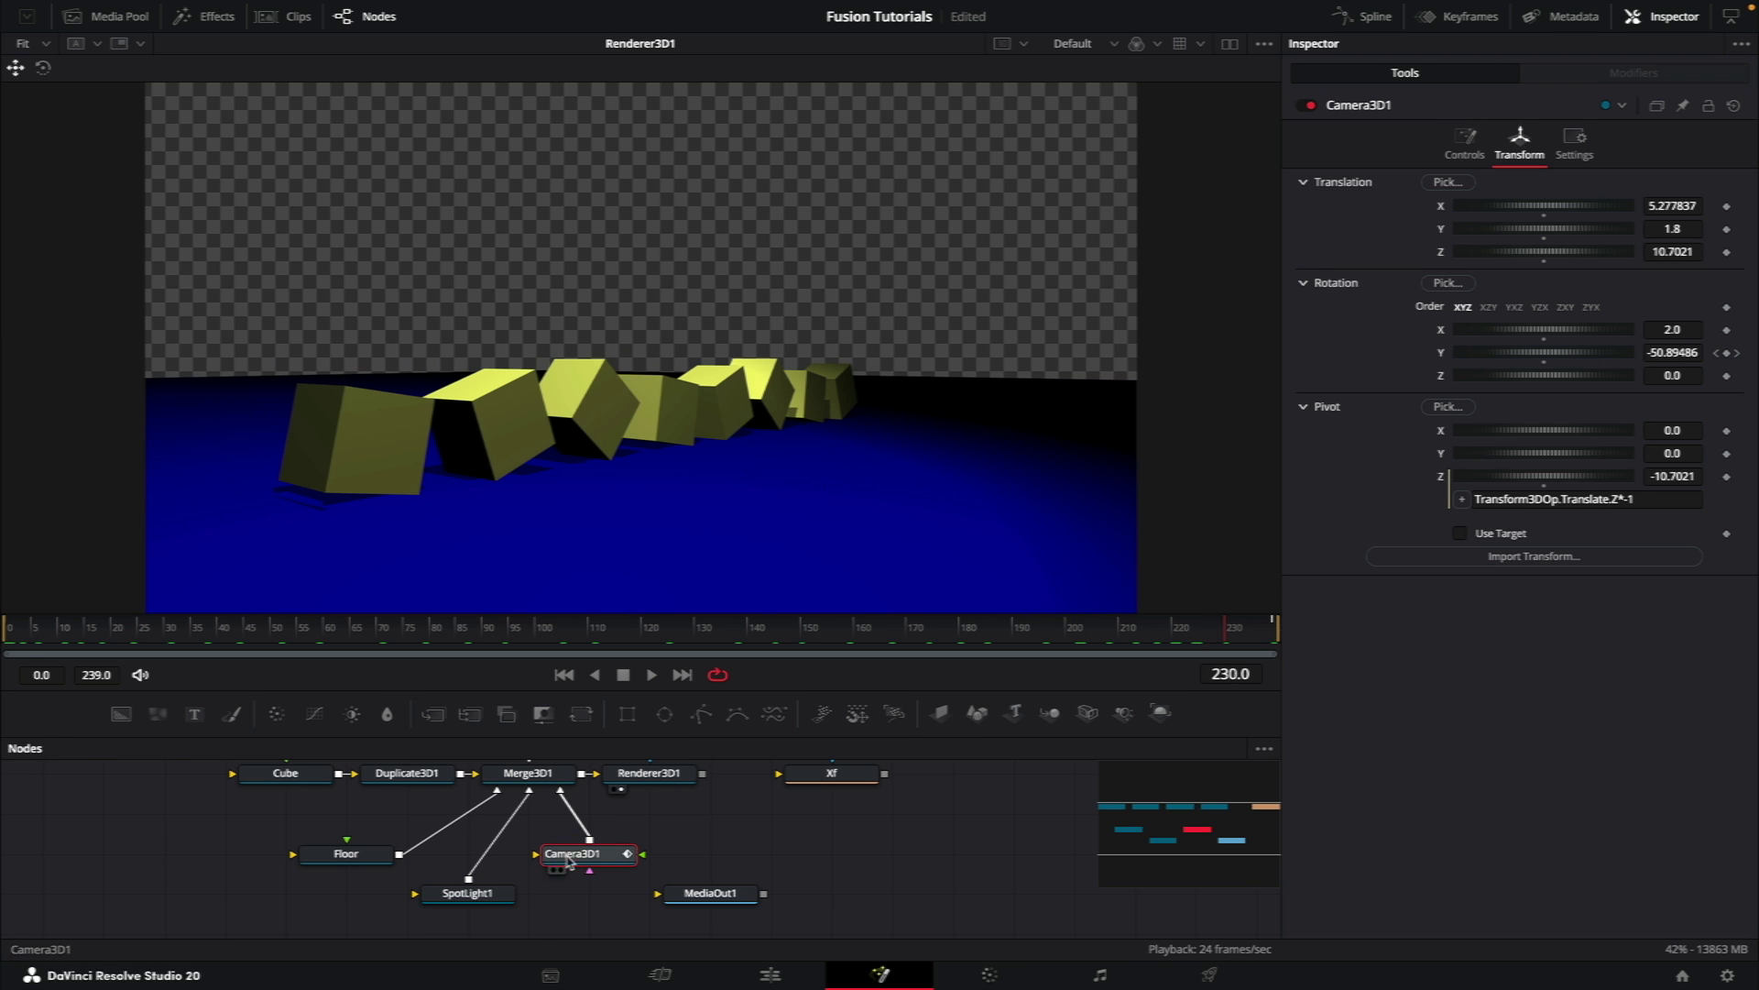
{"action": "left_click_drag", "start_coordinate": [715, 779], "coordinate": [898, 785]}
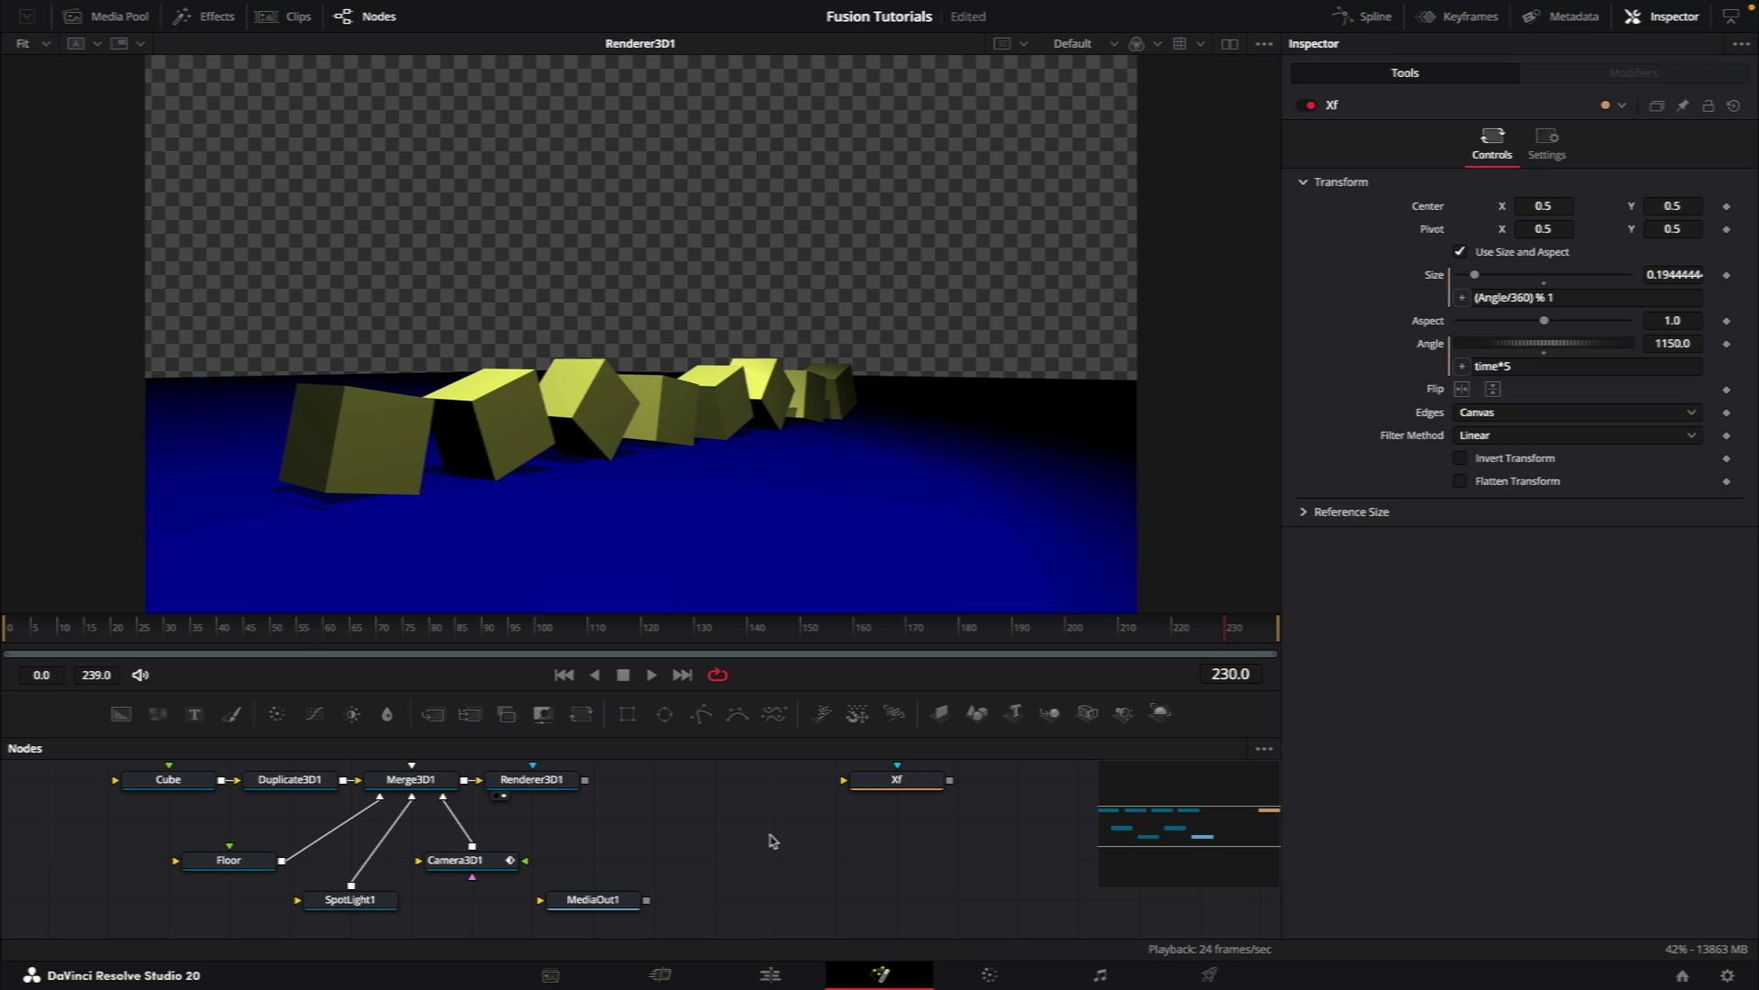
{"action": "key", "text": "shift+space"}
{"action": "type", "text": "bg"}
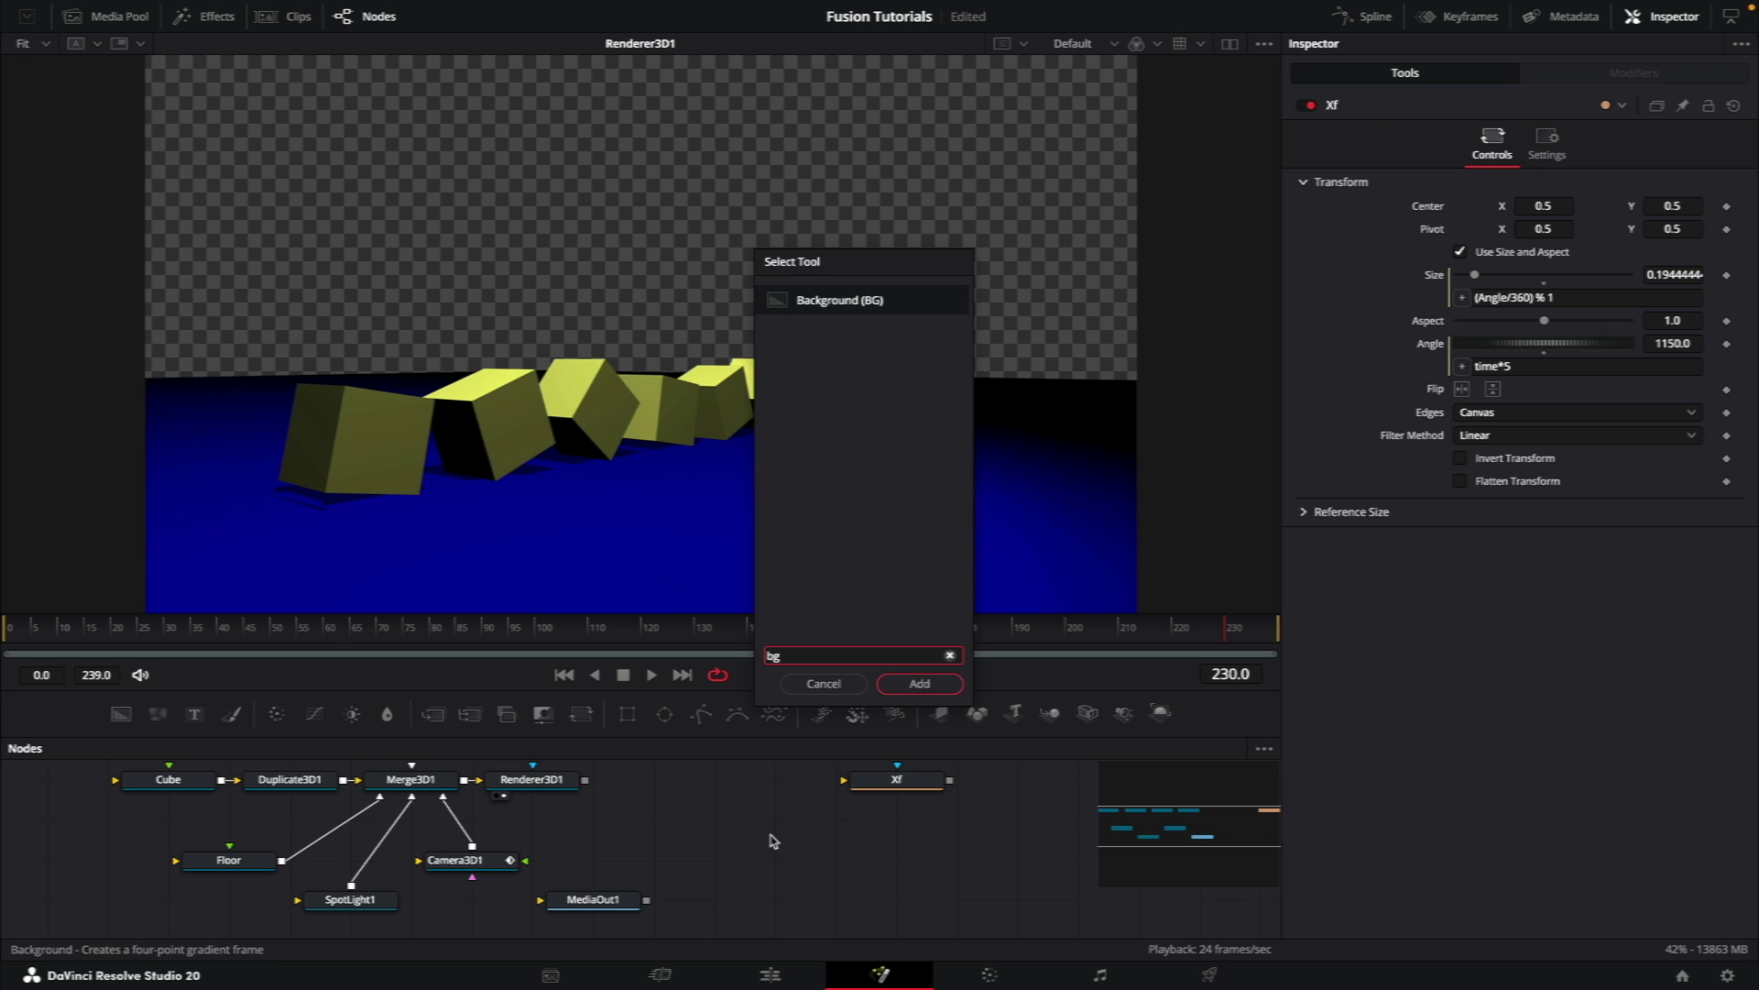
{"action": "key", "text": "Return"}
{"action": "left_click_drag", "start_coordinate": [561, 805], "coordinate": [654, 859]}
{"action": "left_click_drag", "start_coordinate": [706, 780], "coordinate": [707, 863]}
{"action": "key", "text": "1"}
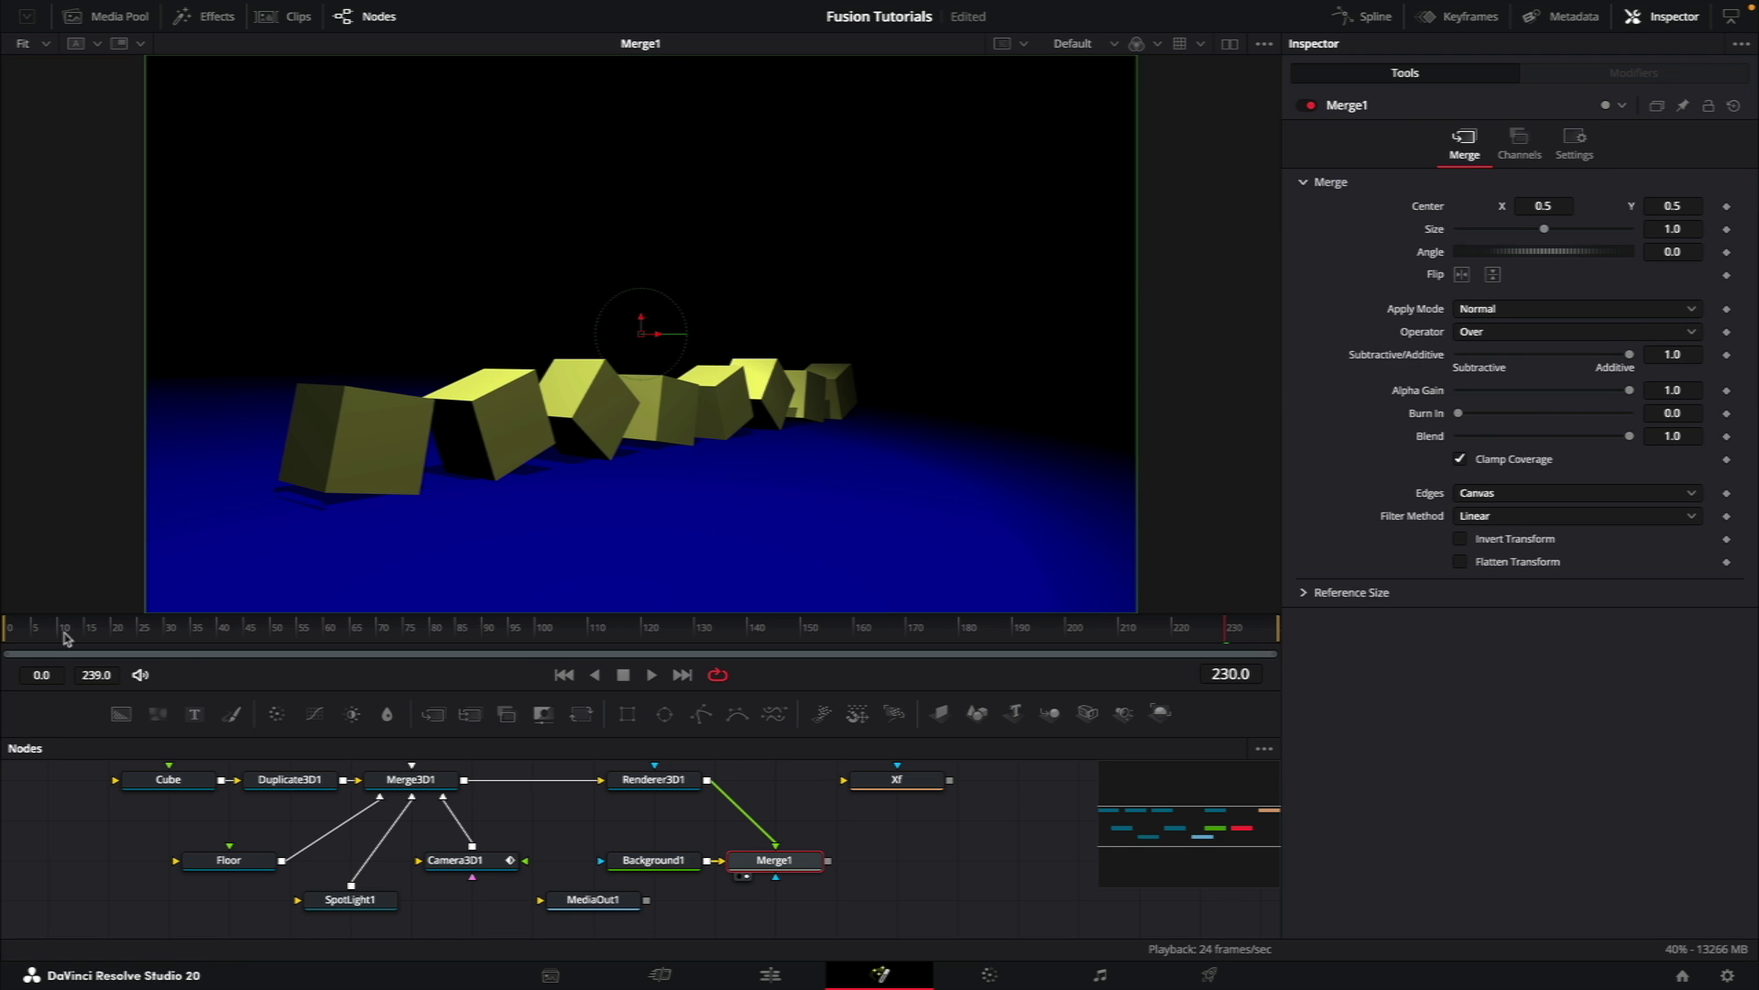
{"action": "left_click_drag", "start_coordinate": [28, 634], "coordinate": [614, 540]}
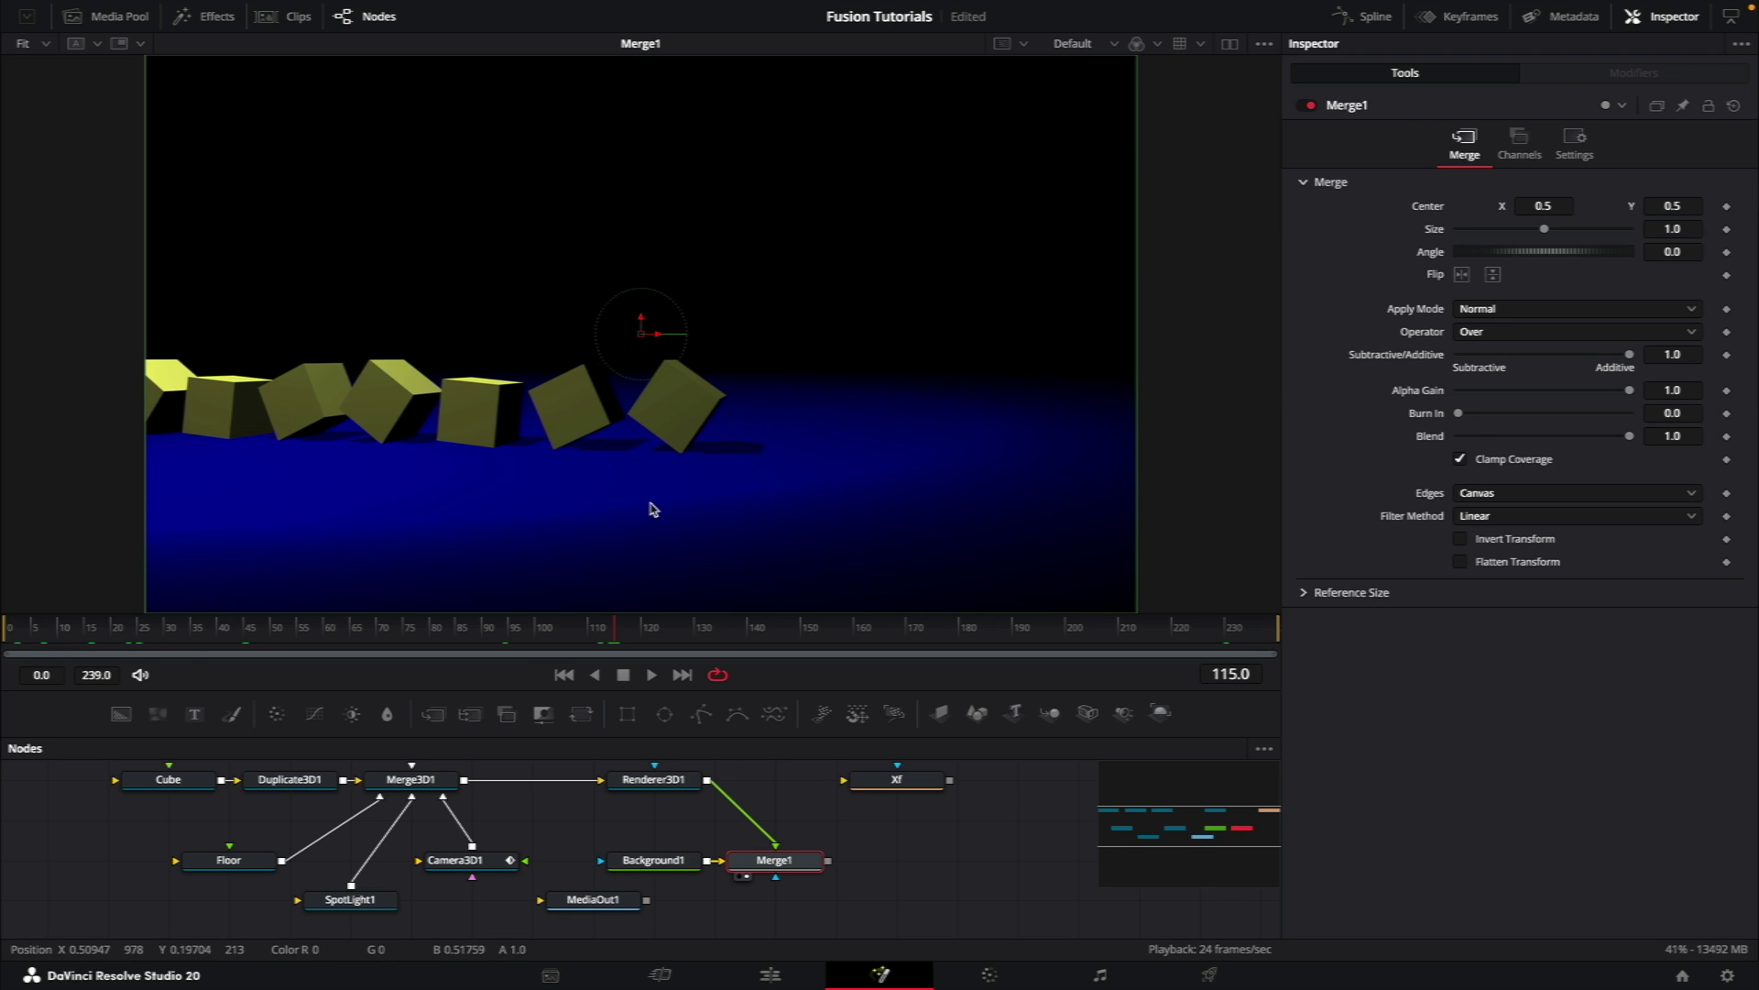
Step: Move the Xf node above the chain and change its Angle expression from time*5 to time*7
{"action": "left_click", "coordinate": [1063, 626]}
{"action": "left_click_drag", "start_coordinate": [551, 833], "coordinate": [656, 936]}
{"action": "left_click_drag", "start_coordinate": [1008, 902], "coordinate": [643, 822]}
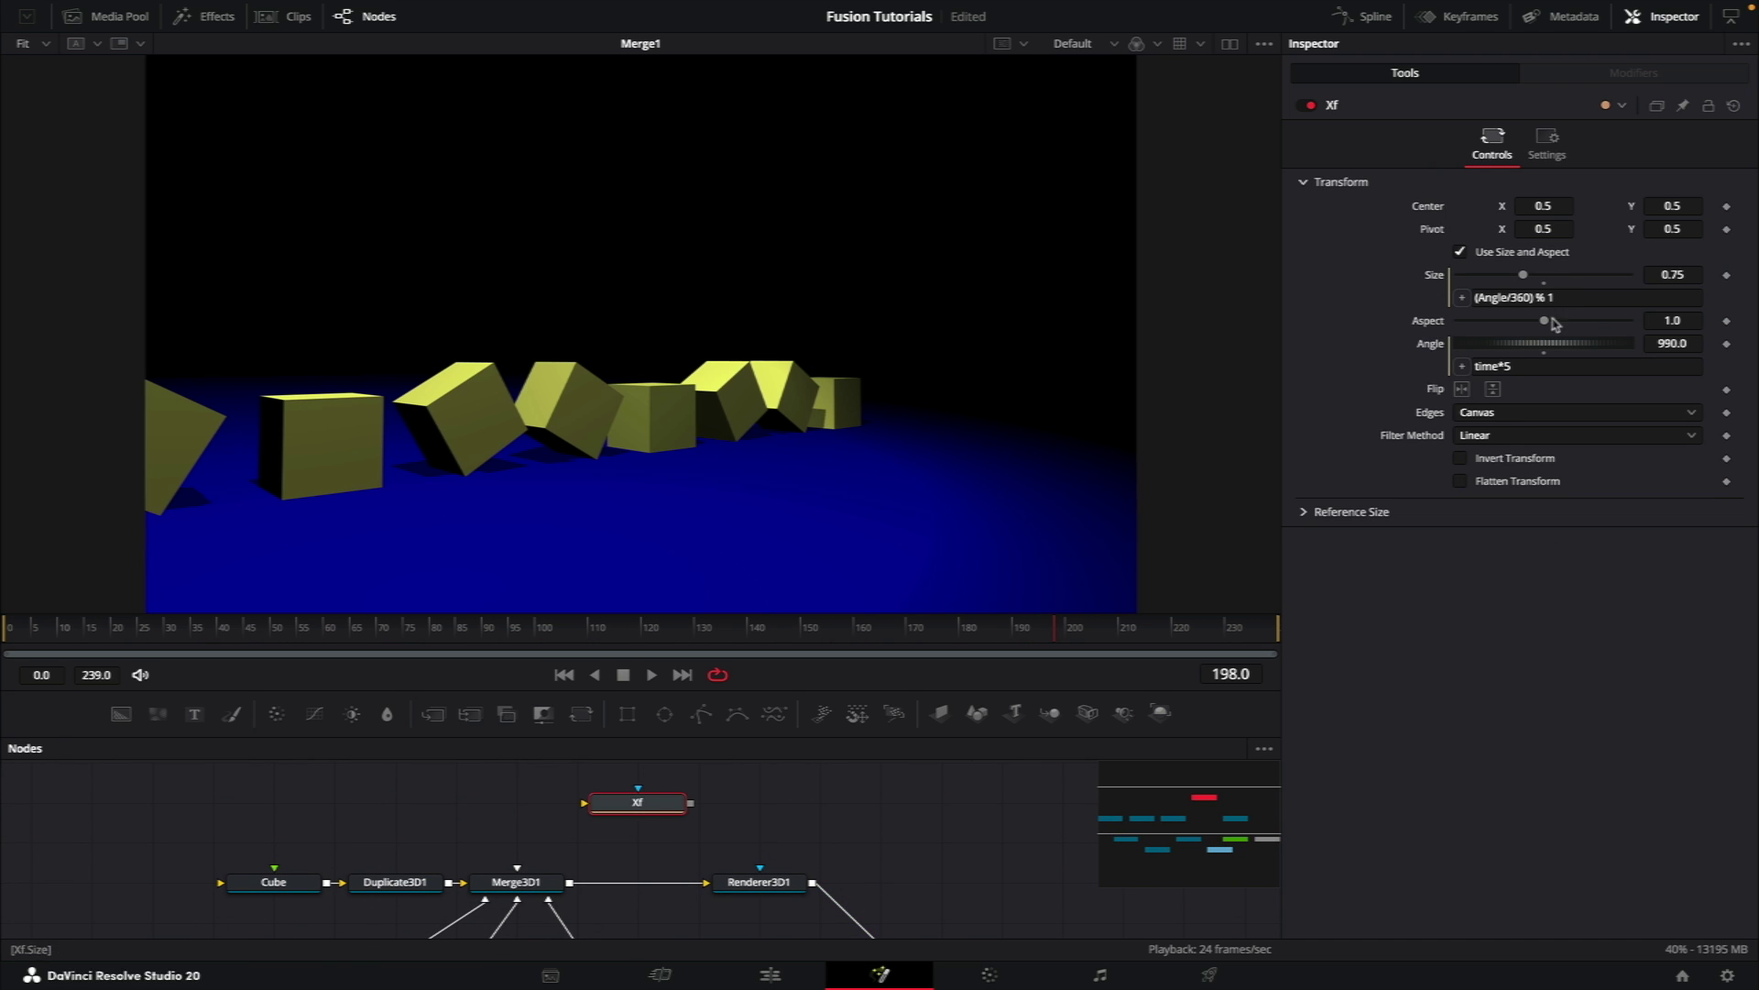
{"action": "left_click", "coordinate": [1558, 369]}
{"action": "type", "text": "7"}
{"action": "key", "text": "Return"}
{"action": "left_click", "coordinate": [52, 637]}
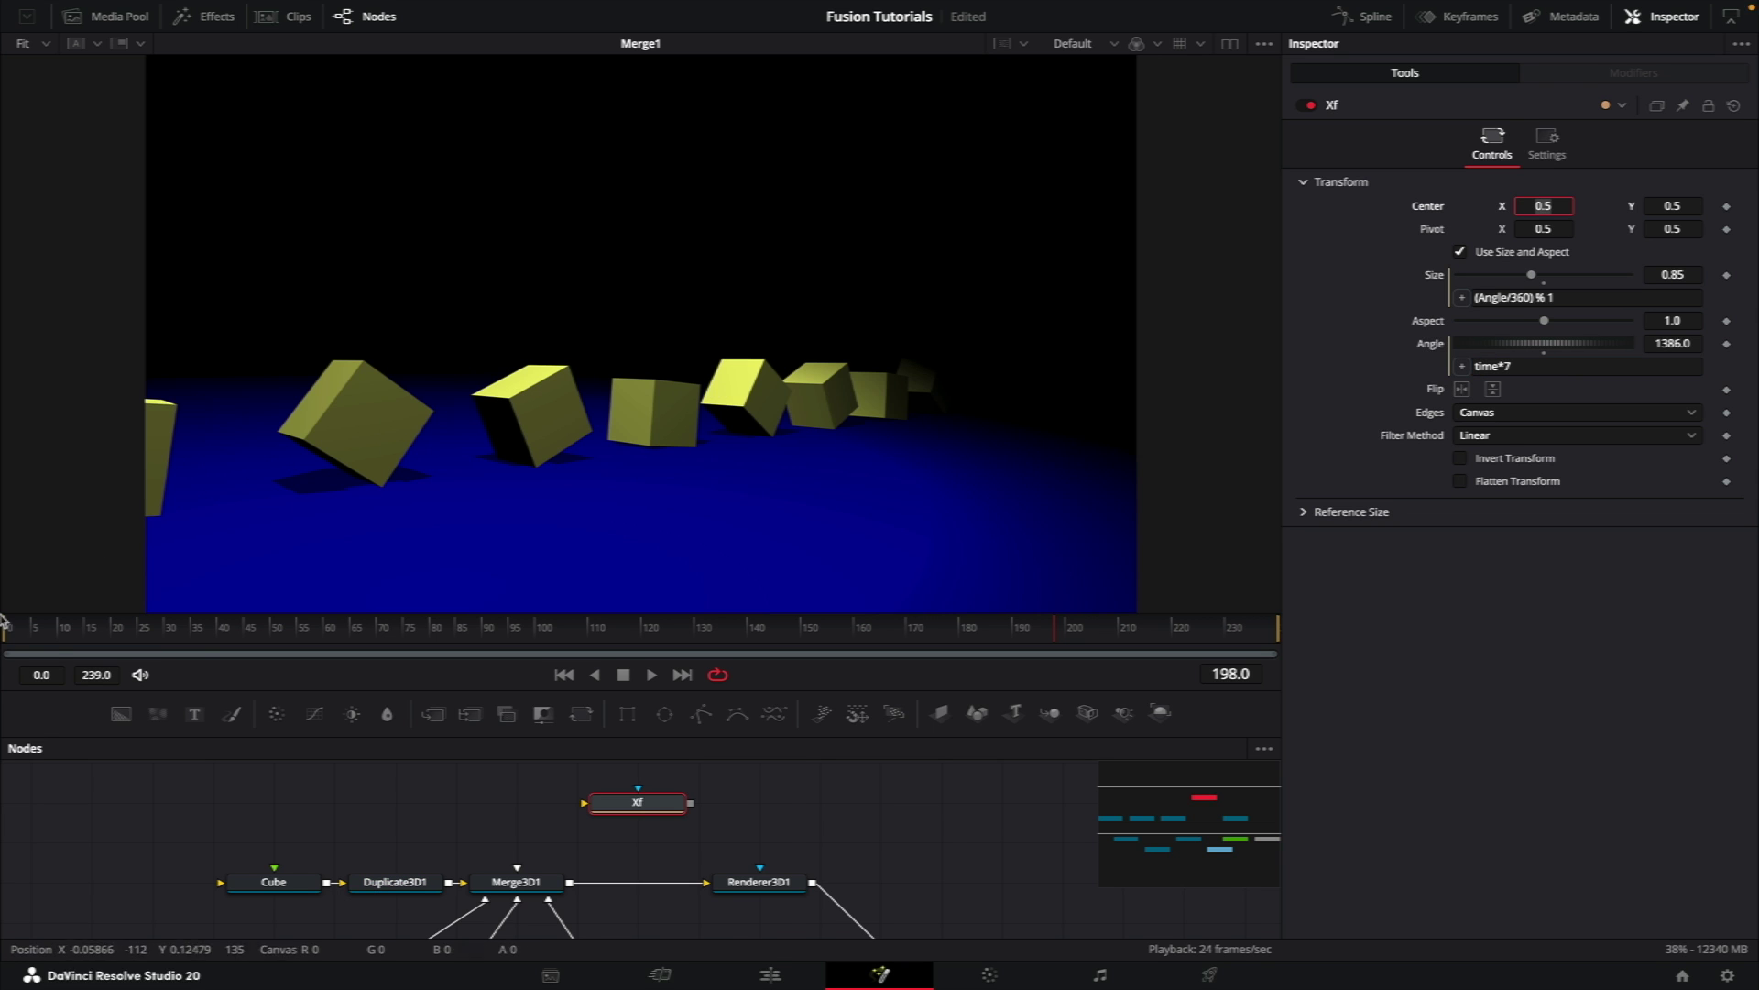
{"action": "left_click_drag", "start_coordinate": [55, 644], "coordinate": [517, 646]}
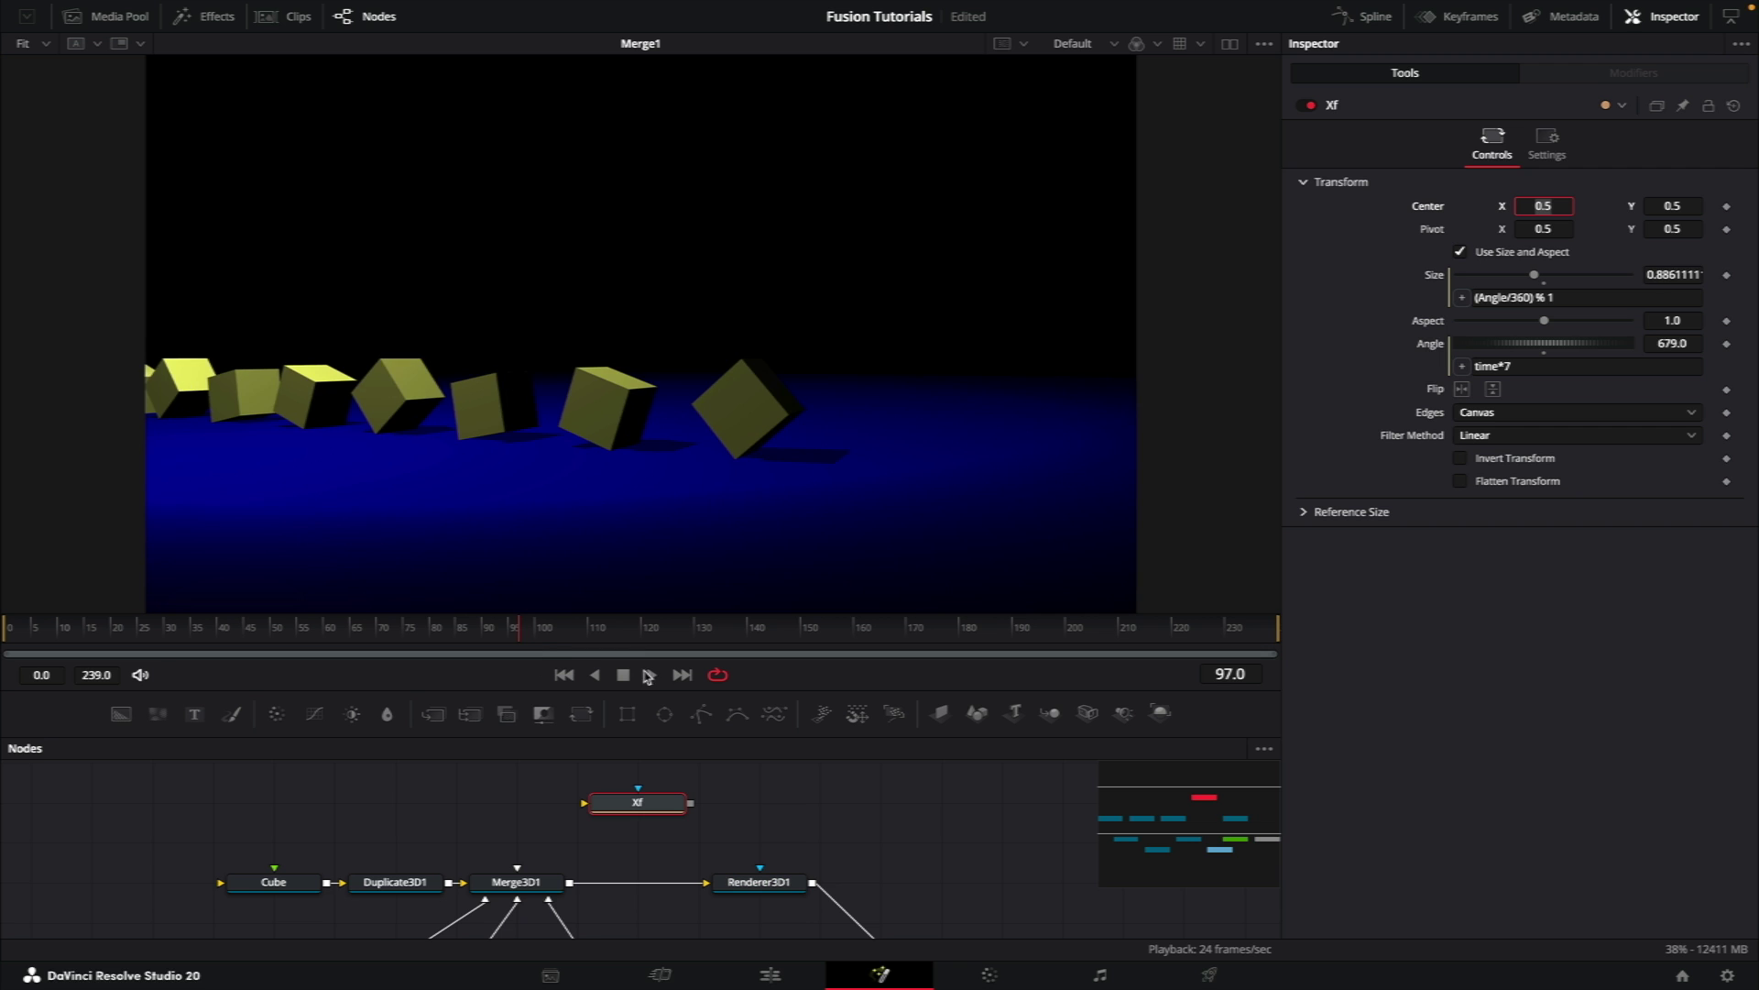
{"action": "left_click", "coordinate": [652, 675]}
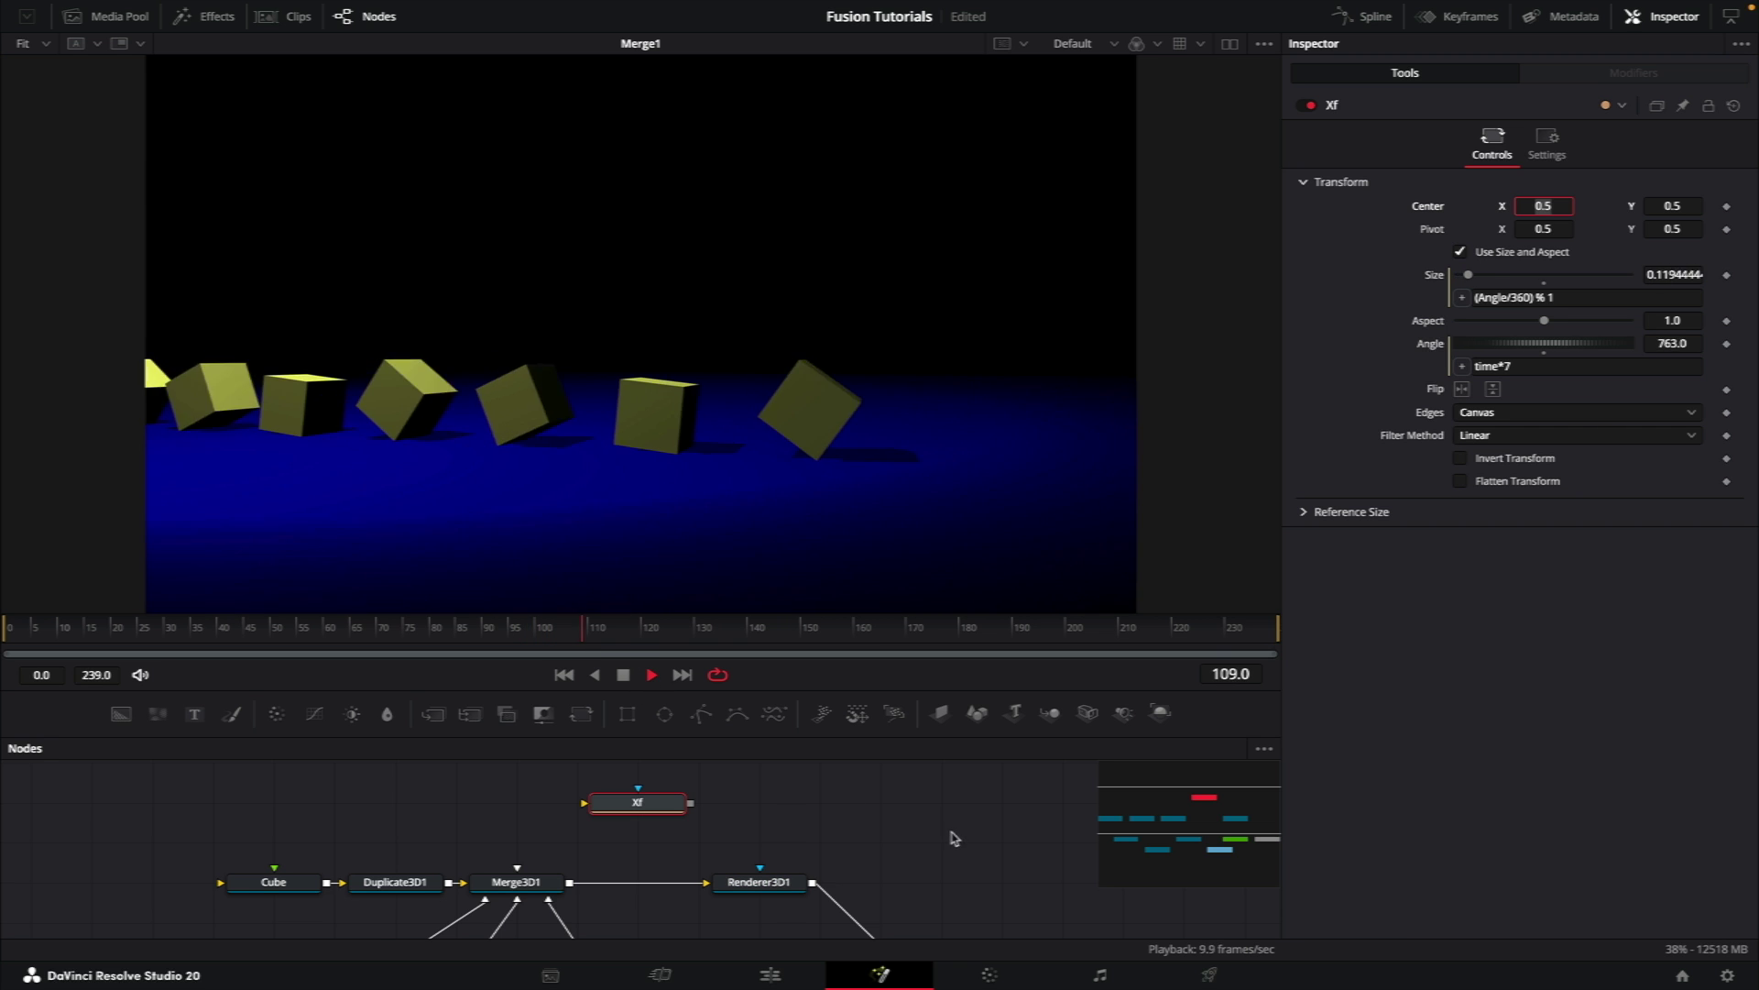
Step: Turn off shadows in Renderer3D1
{"action": "left_click_drag", "start_coordinate": [950, 833], "coordinate": [809, 774]}
{"action": "left_click", "coordinate": [619, 821]}
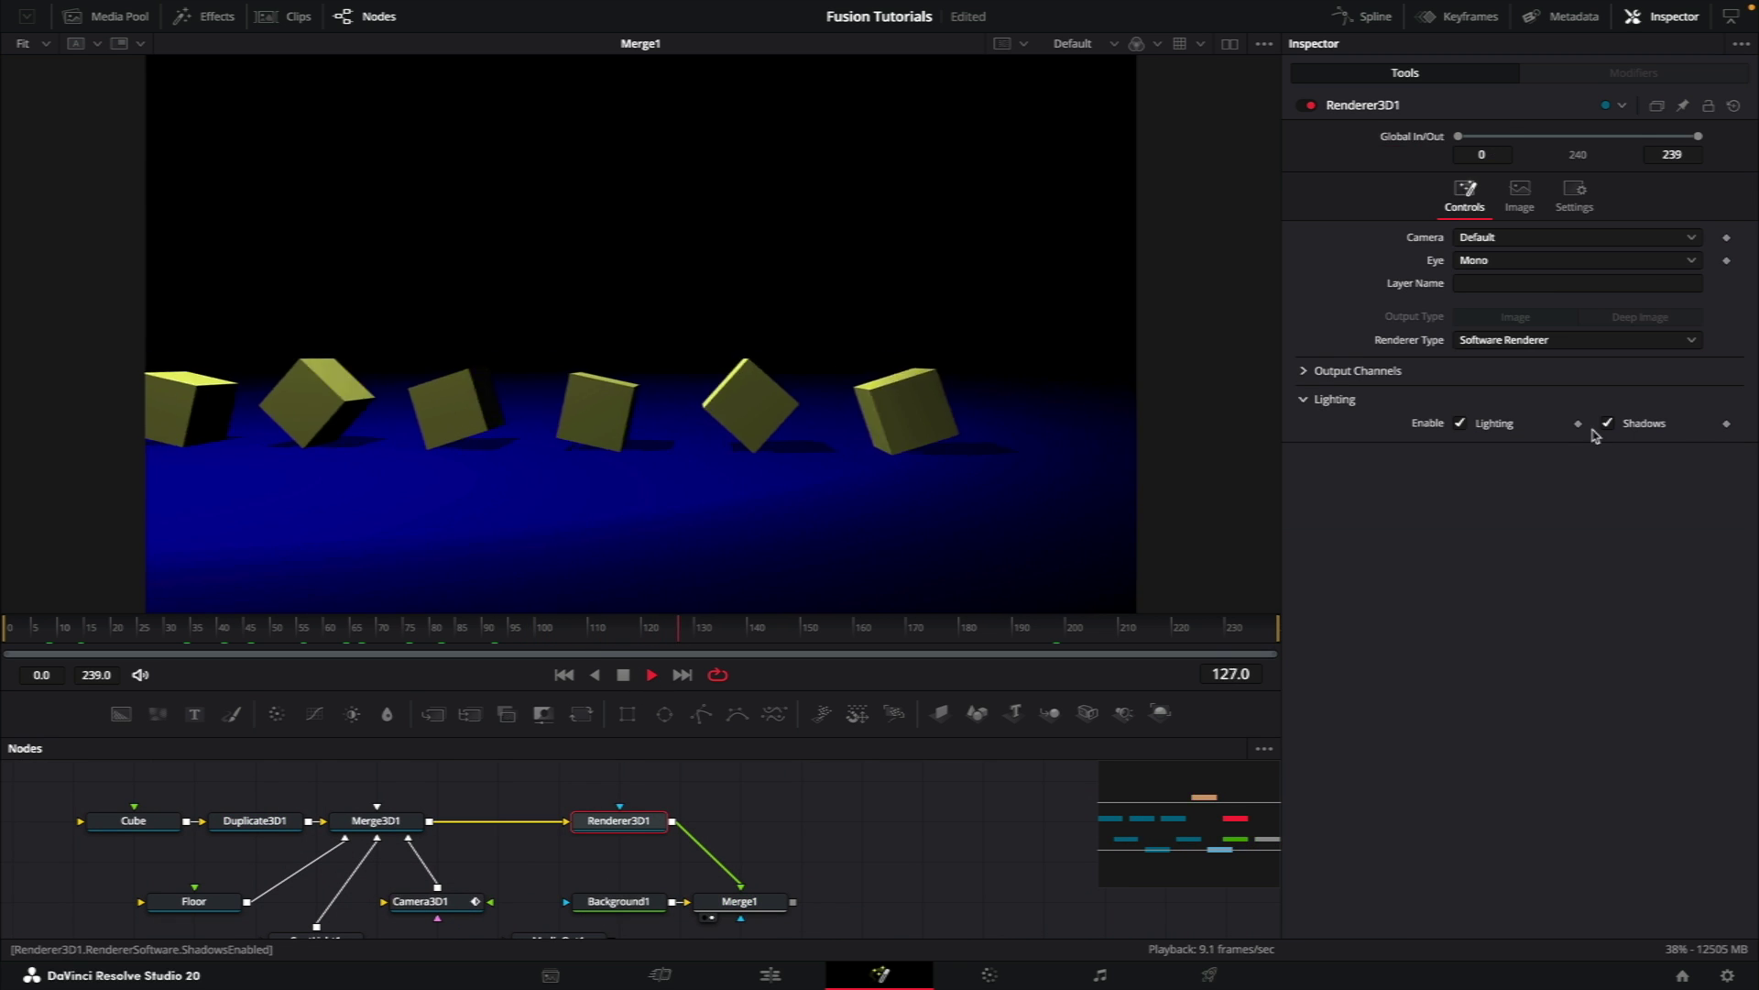
{"action": "left_click", "coordinate": [1609, 423]}
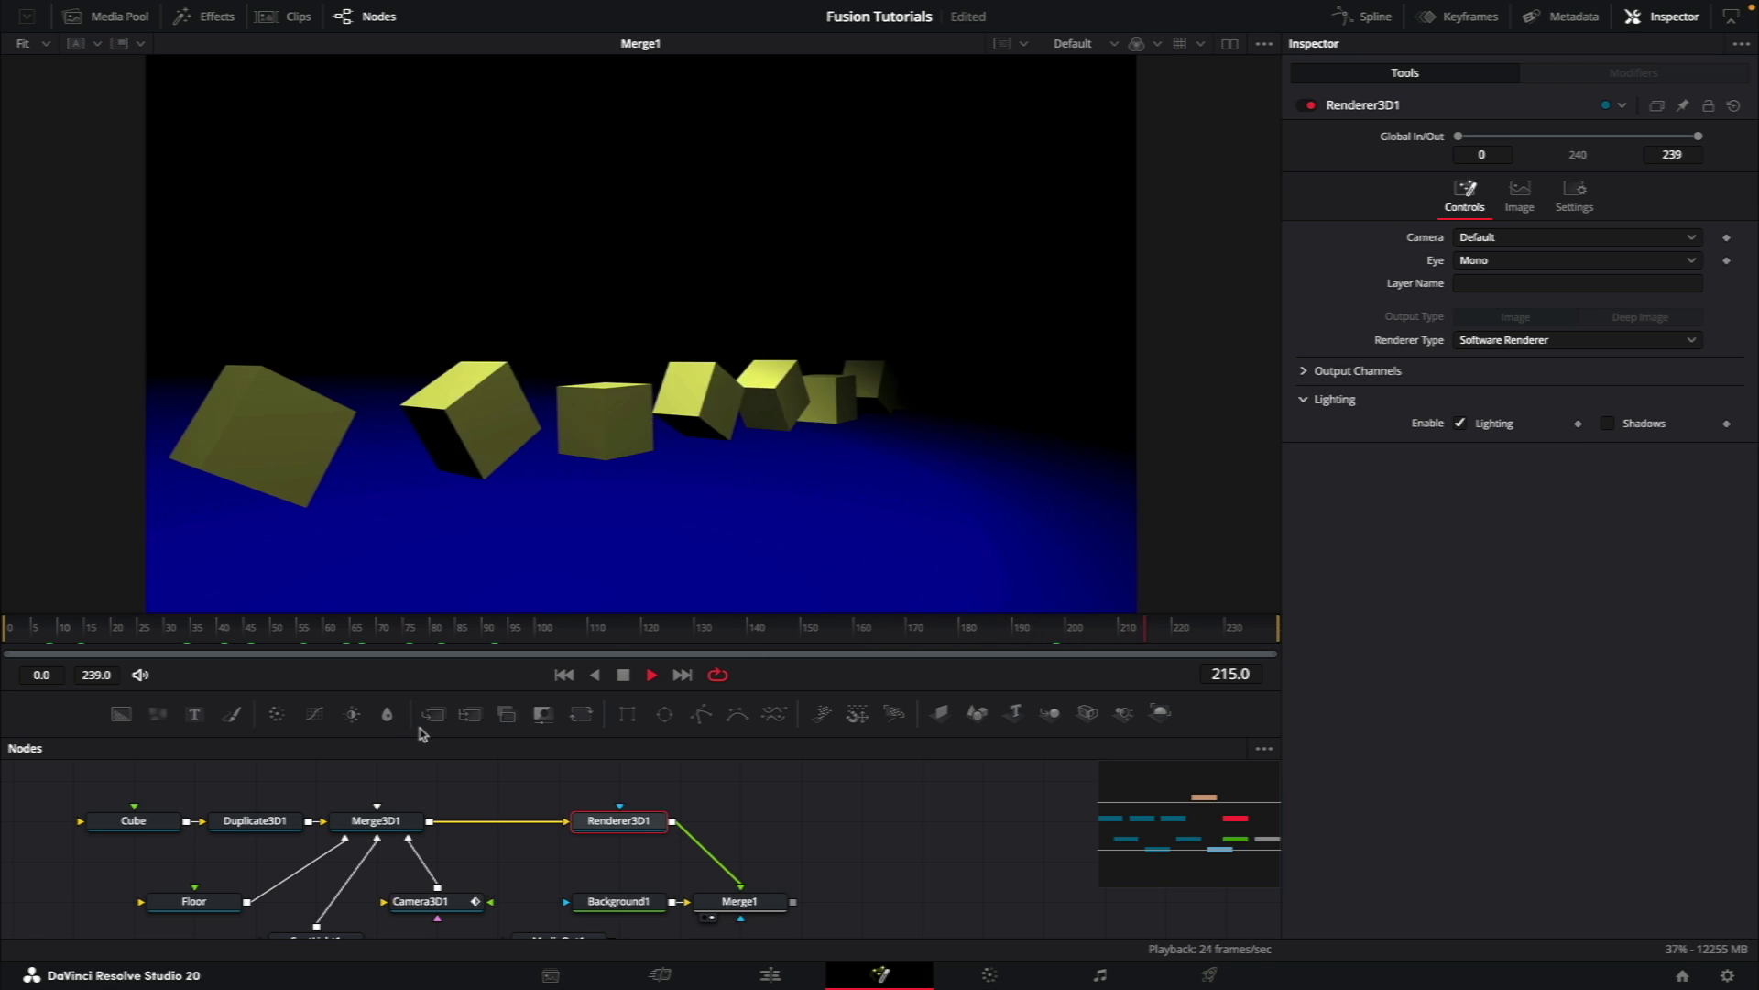
Step: Change Duplicate3D1's Time Offset from -30 to -23
{"action": "left_click_drag", "start_coordinate": [572, 844], "coordinate": [654, 883]}
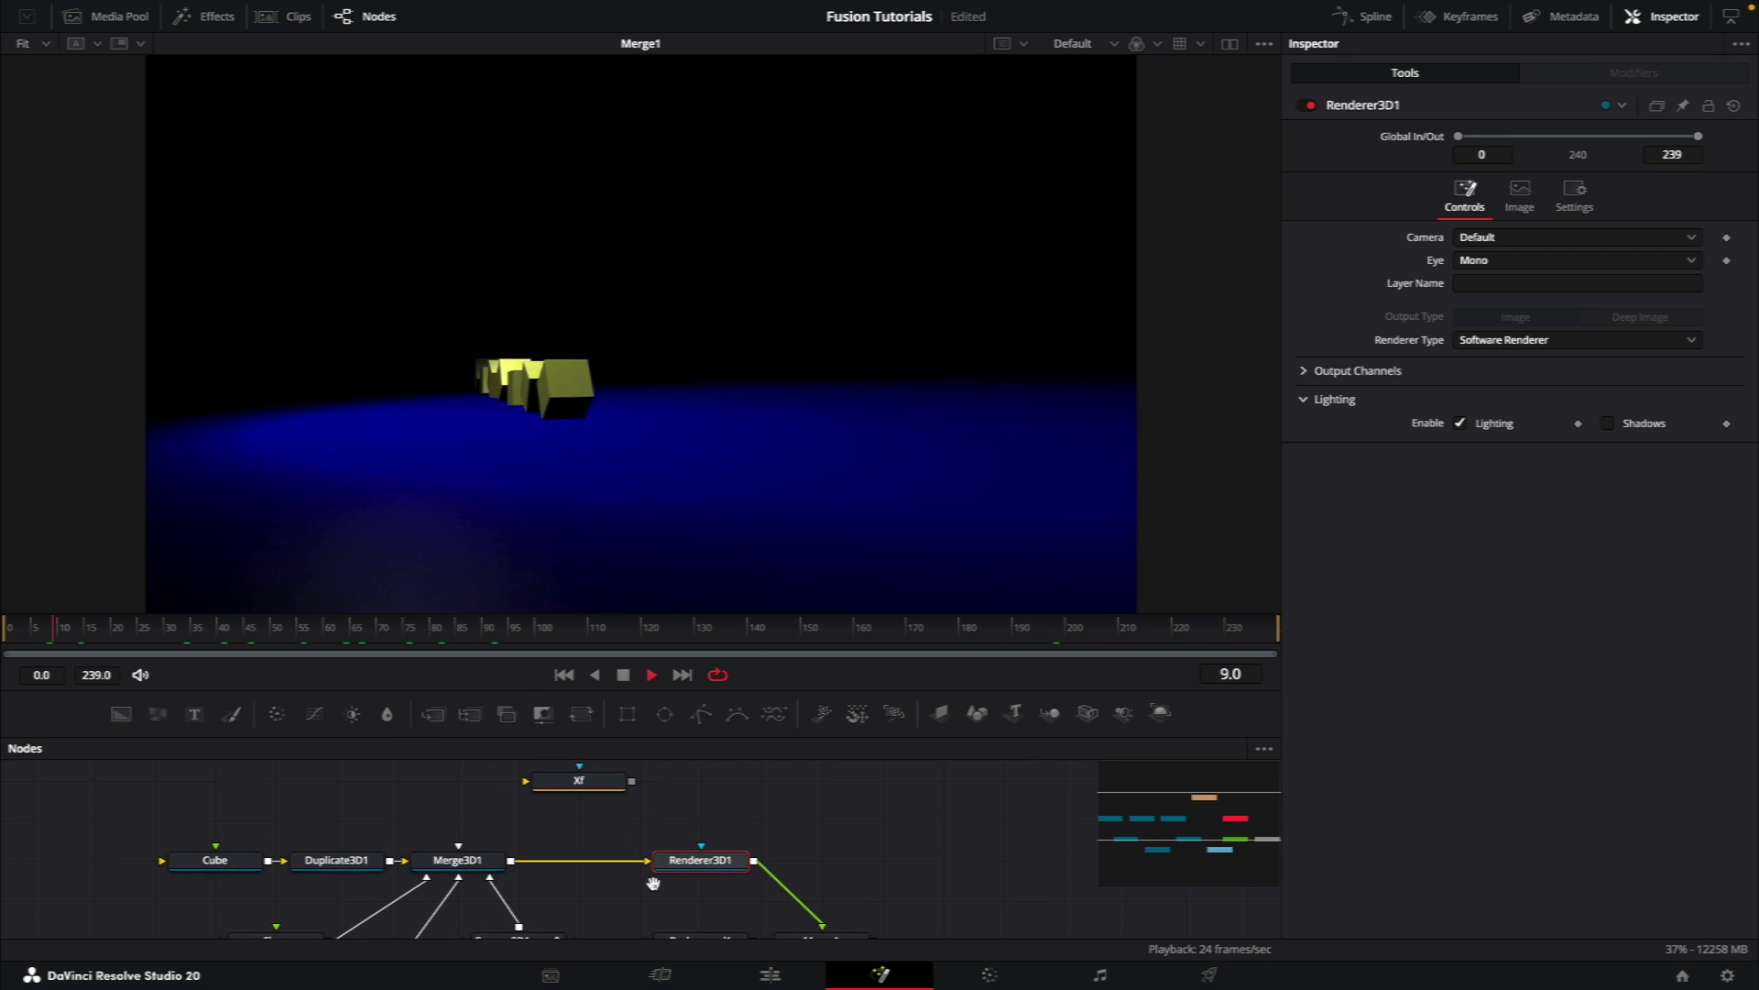
{"action": "left_click", "coordinate": [351, 866]}
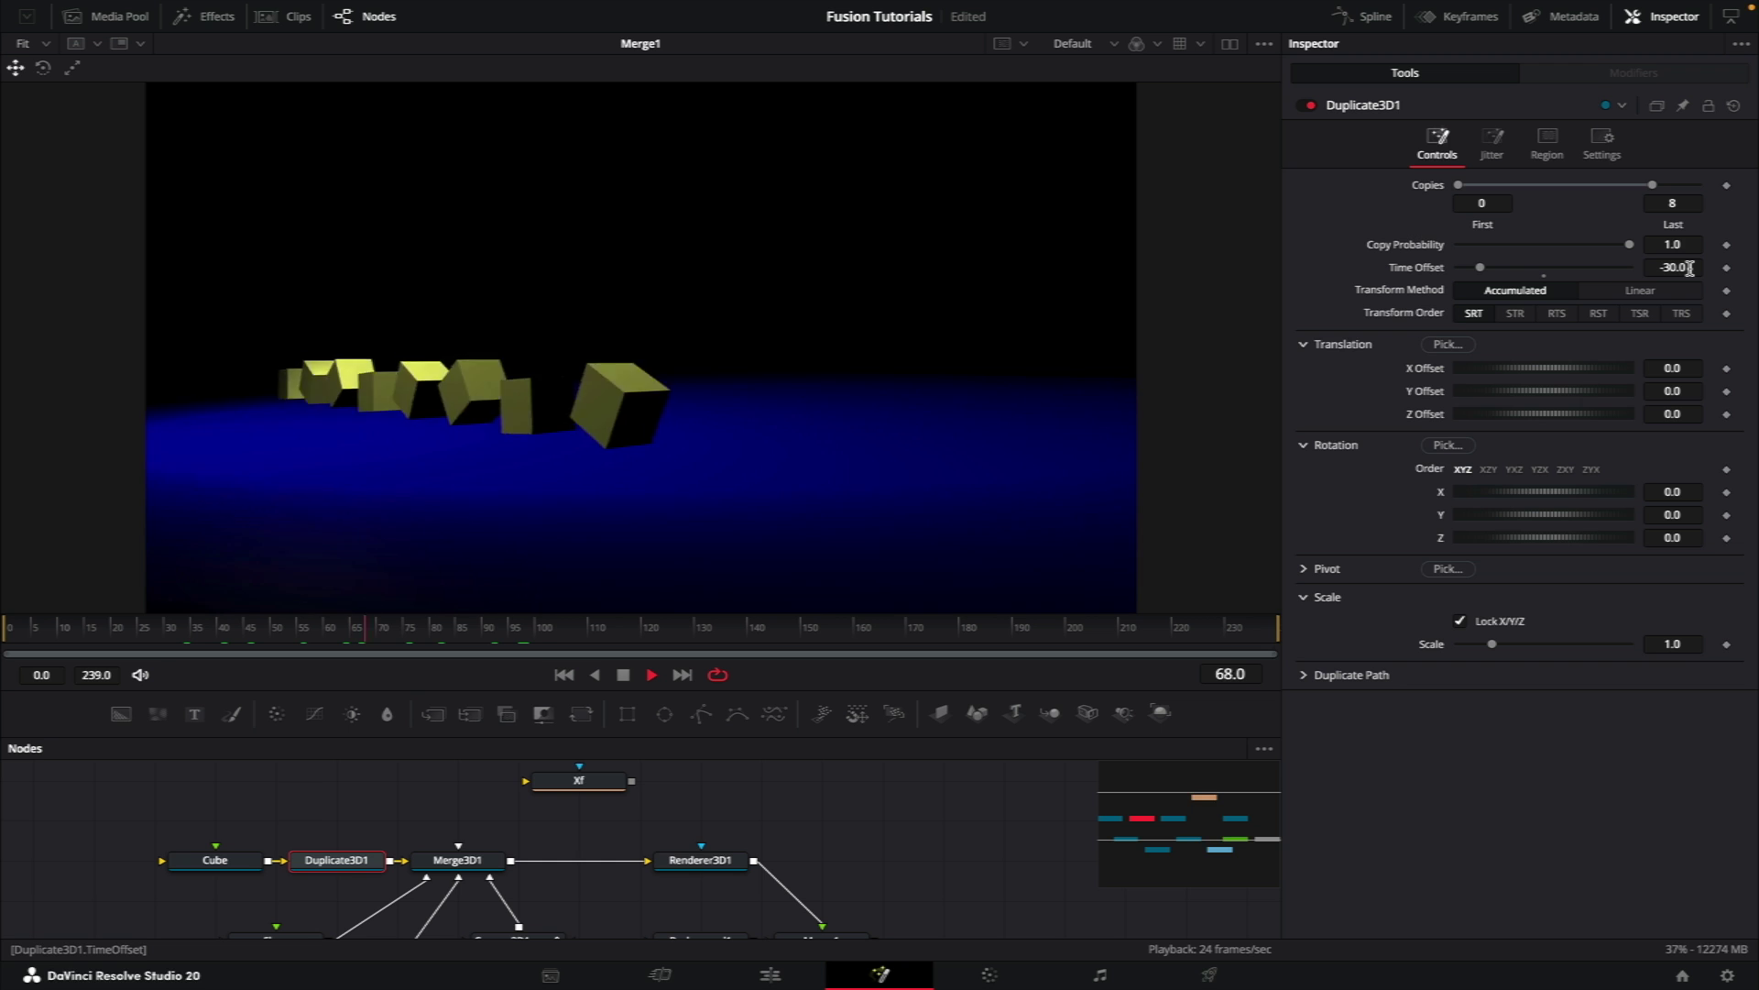
{"action": "left_click_drag", "start_coordinate": [1689, 268], "coordinate": [1693, 261]}
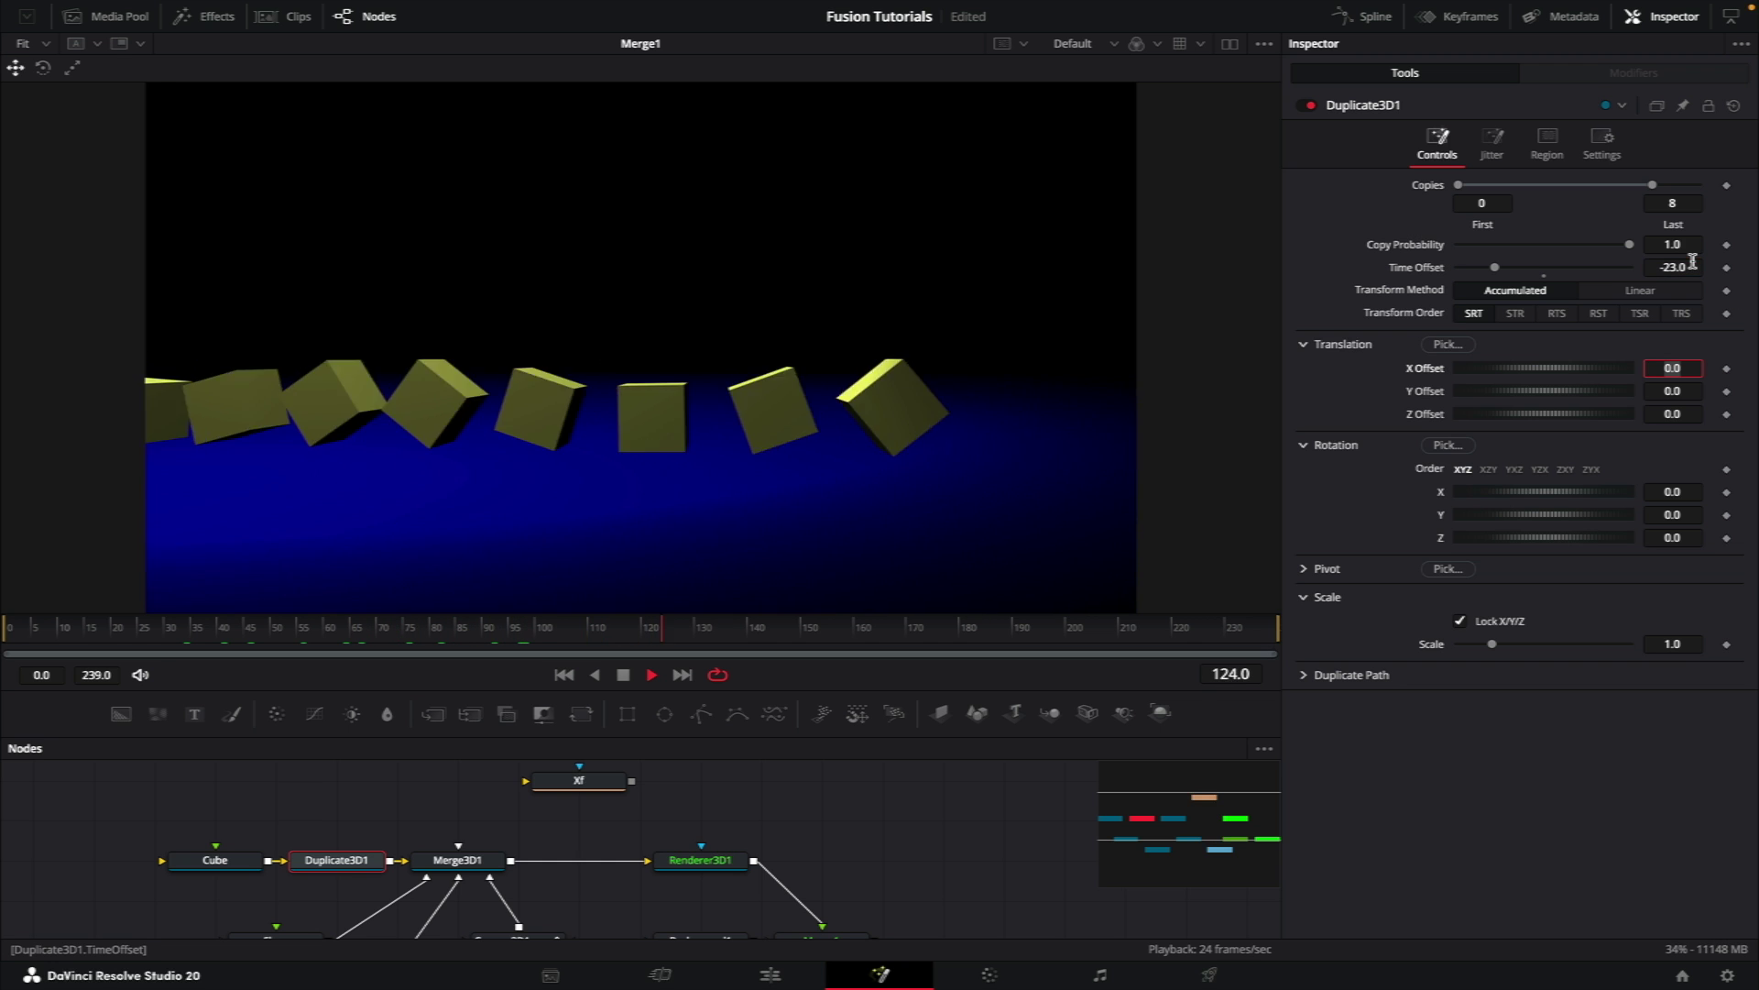